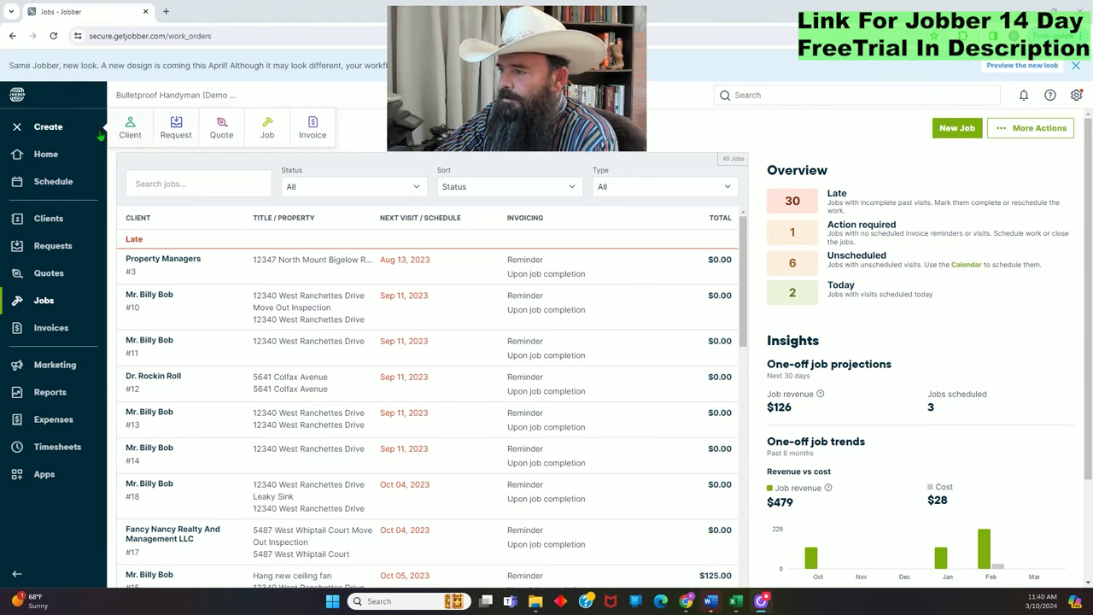
left_click(50, 157)
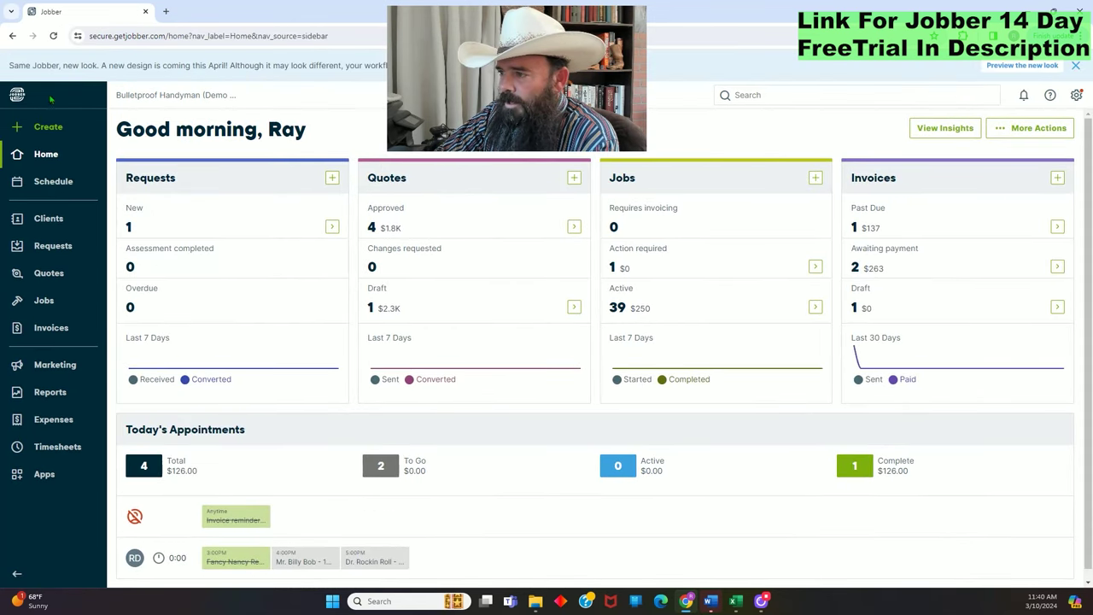
left_click(44, 128)
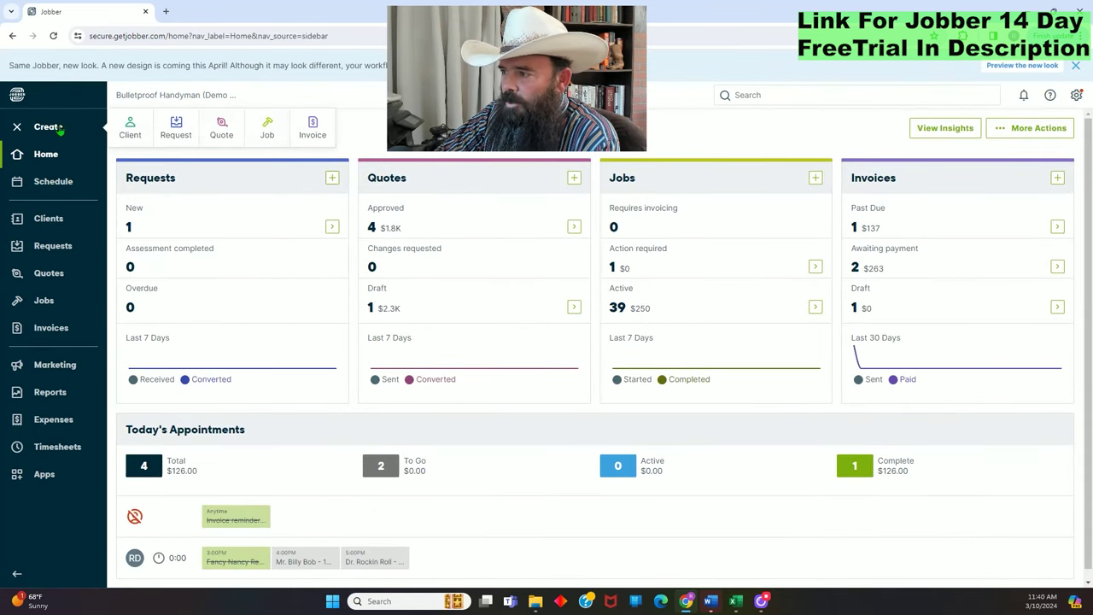
left_click(270, 133)
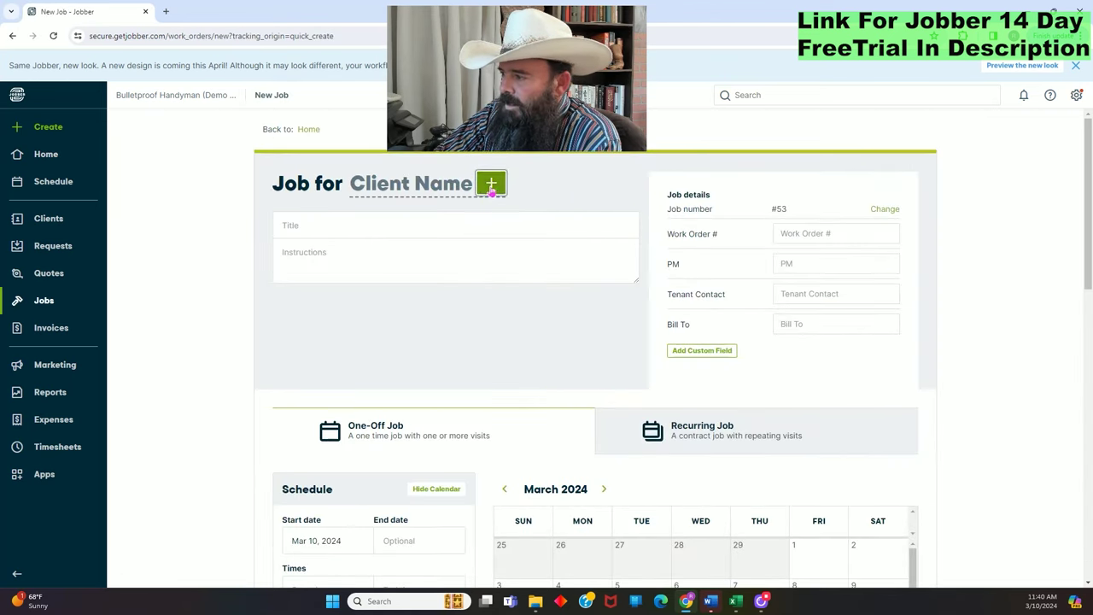
left_click(491, 184)
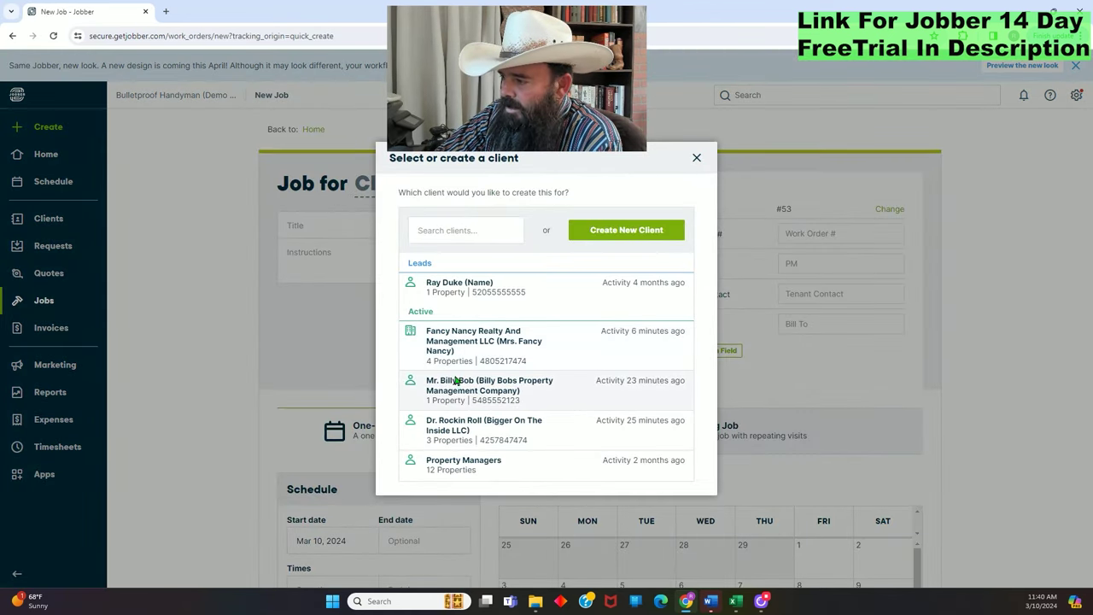
left_click(456, 342)
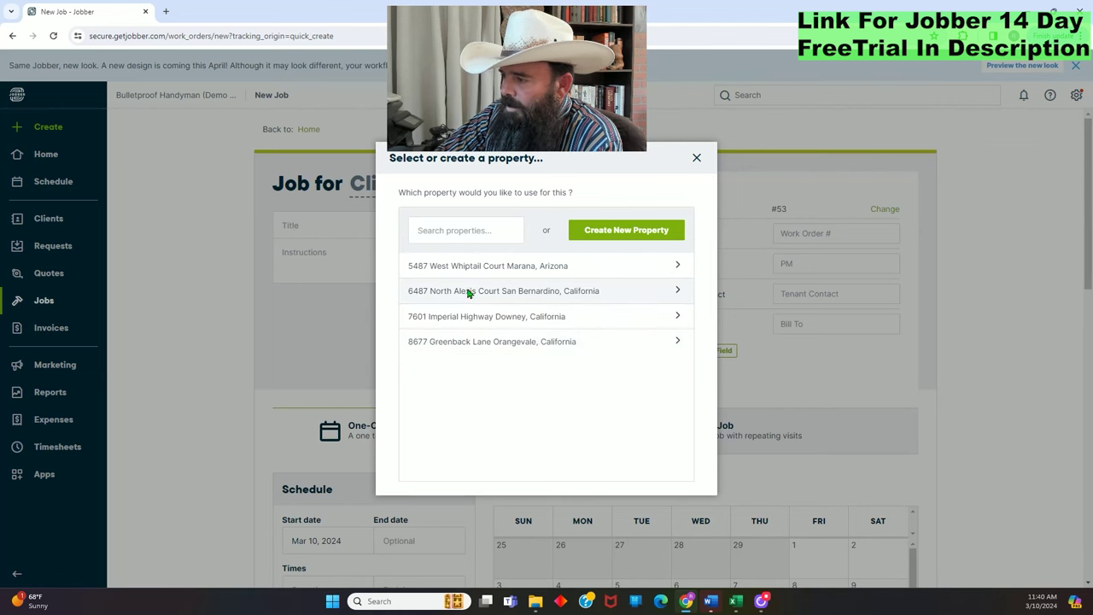
left_click(469, 290)
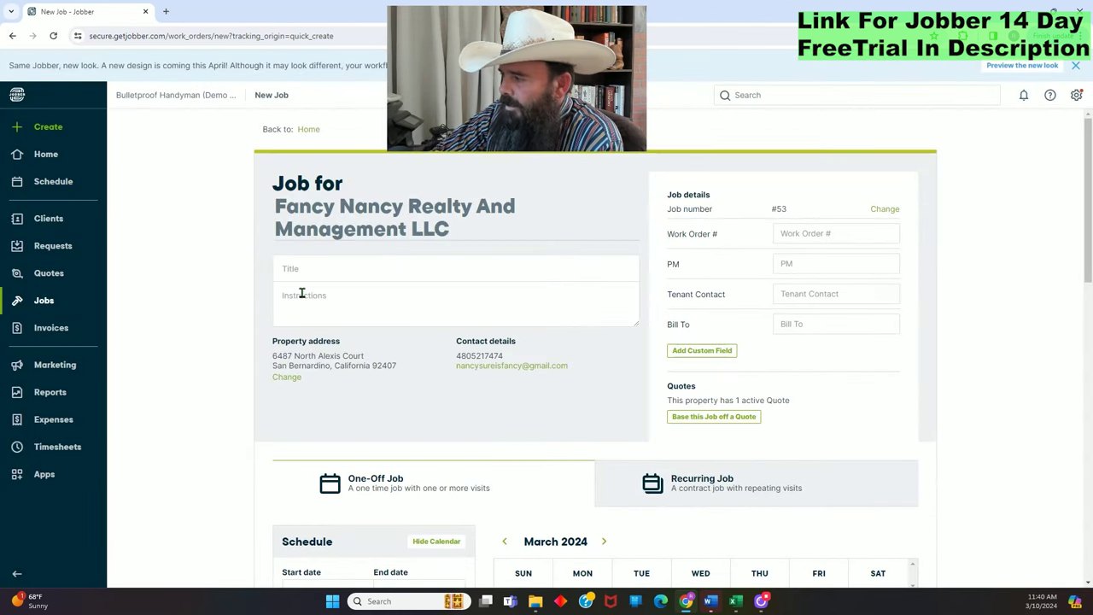
left_click_drag(273, 355, 351, 354)
right_click(351, 355)
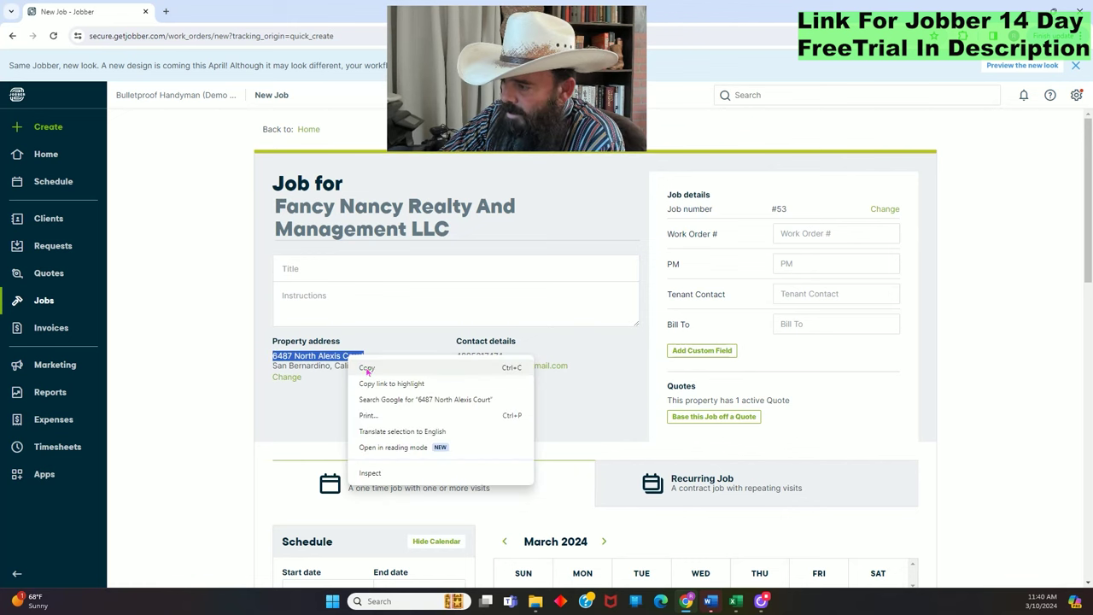
left_click(365, 369)
left_click(325, 272)
right_click(325, 273)
left_click(352, 379)
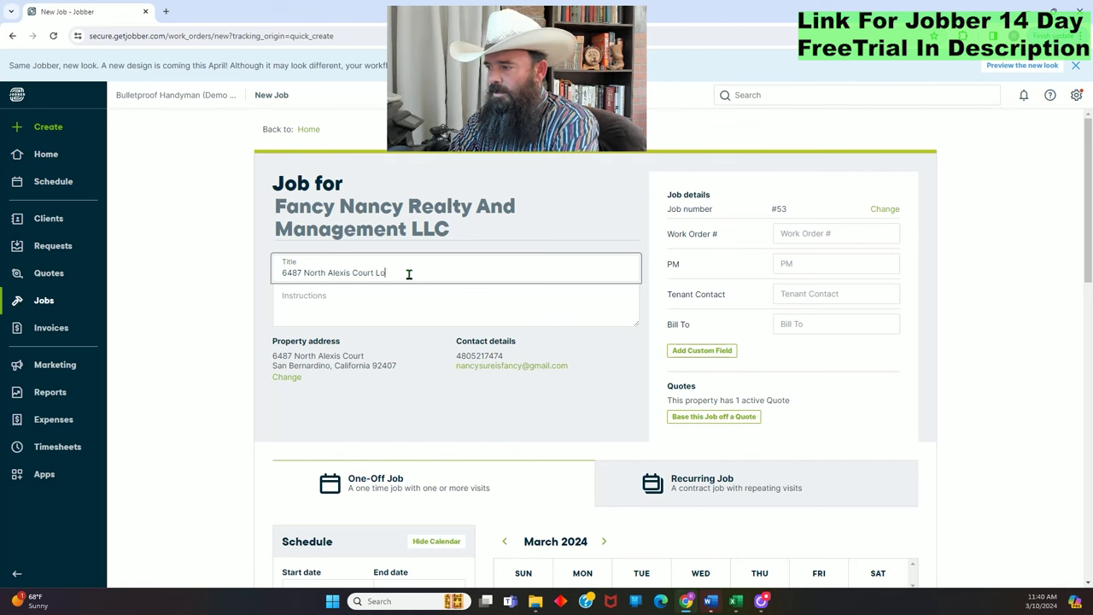
type("Loose Towel Bar")
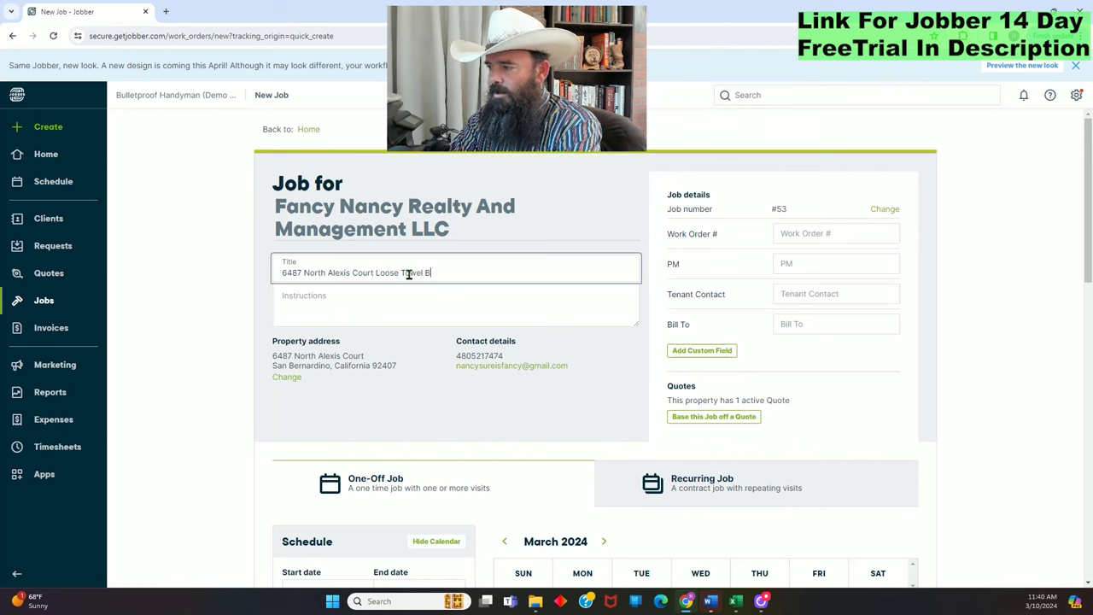
Step: Fill in work order number 5, the tenant's contact name and phone, and bill-to 'Nancy LLC'
left_click(821, 234)
type("557415")
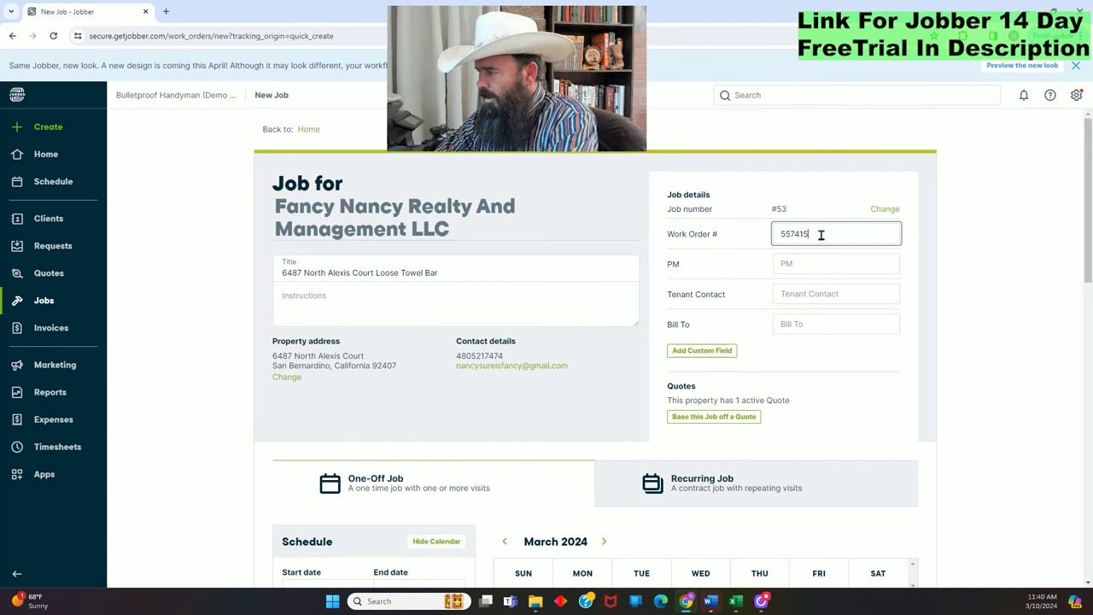
left_click(814, 266)
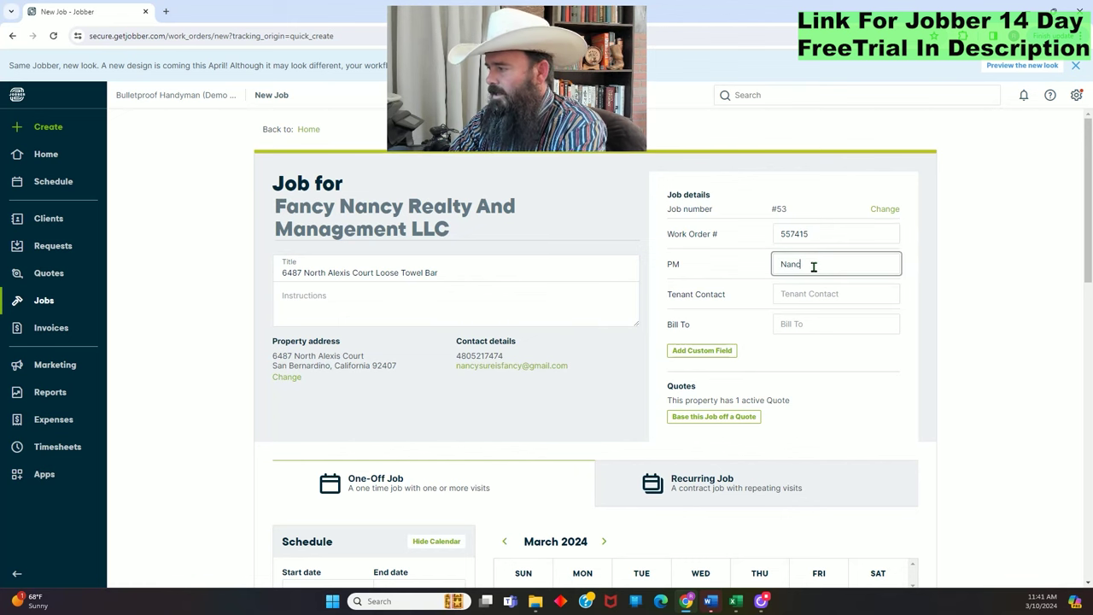
left_click(823, 295)
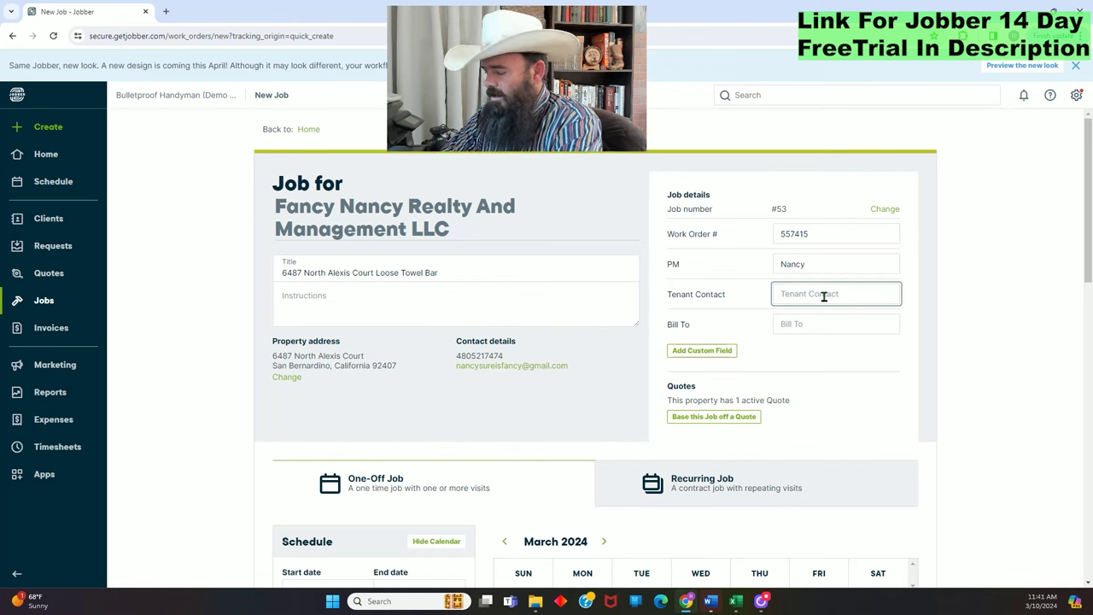
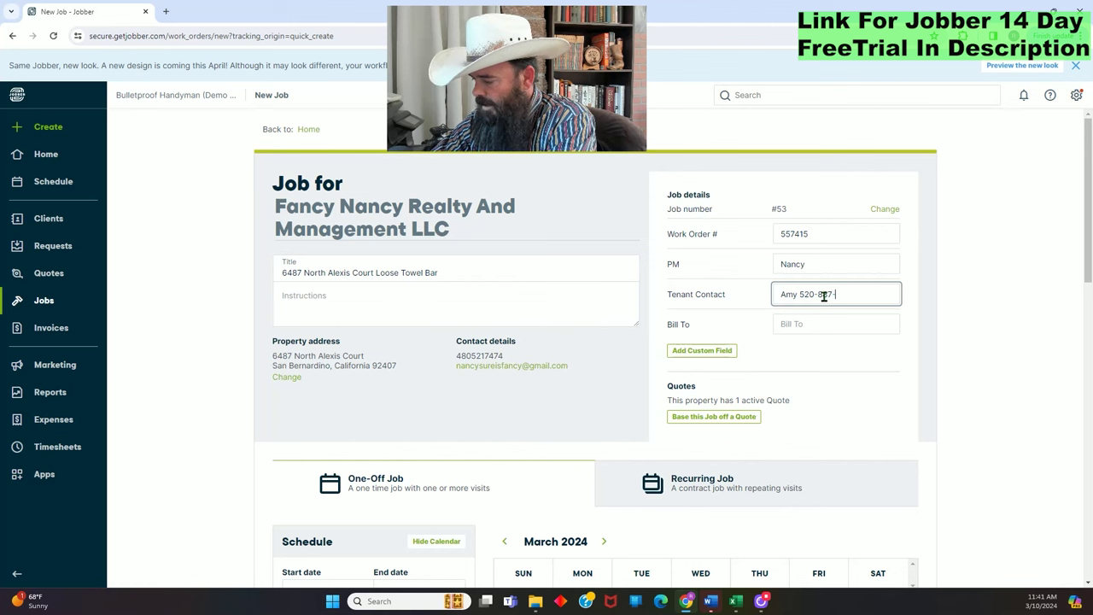
left_click(816, 324)
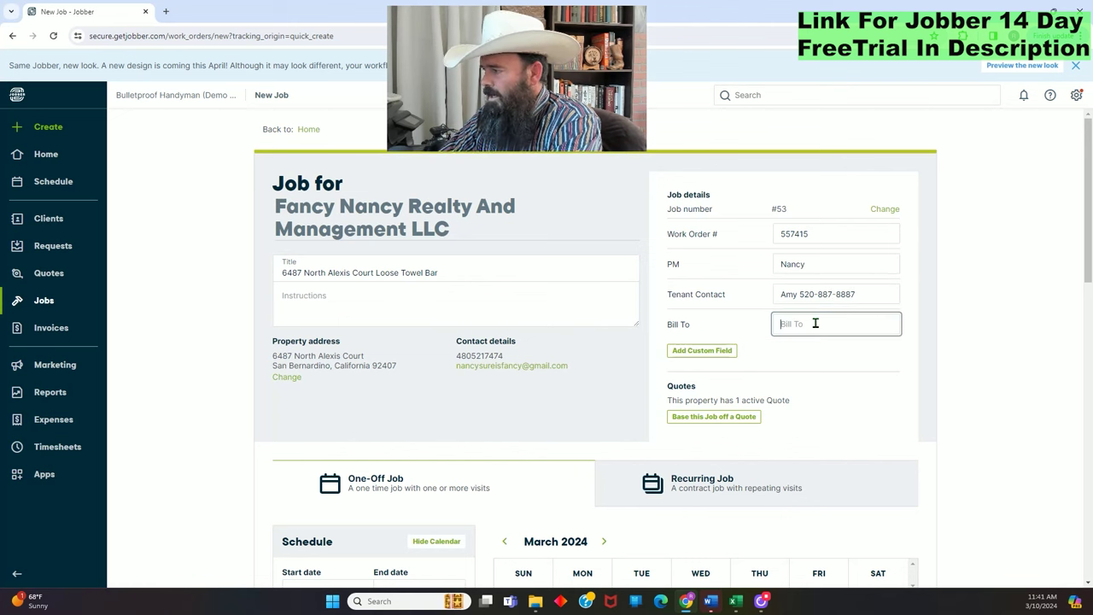
type("Nancy")
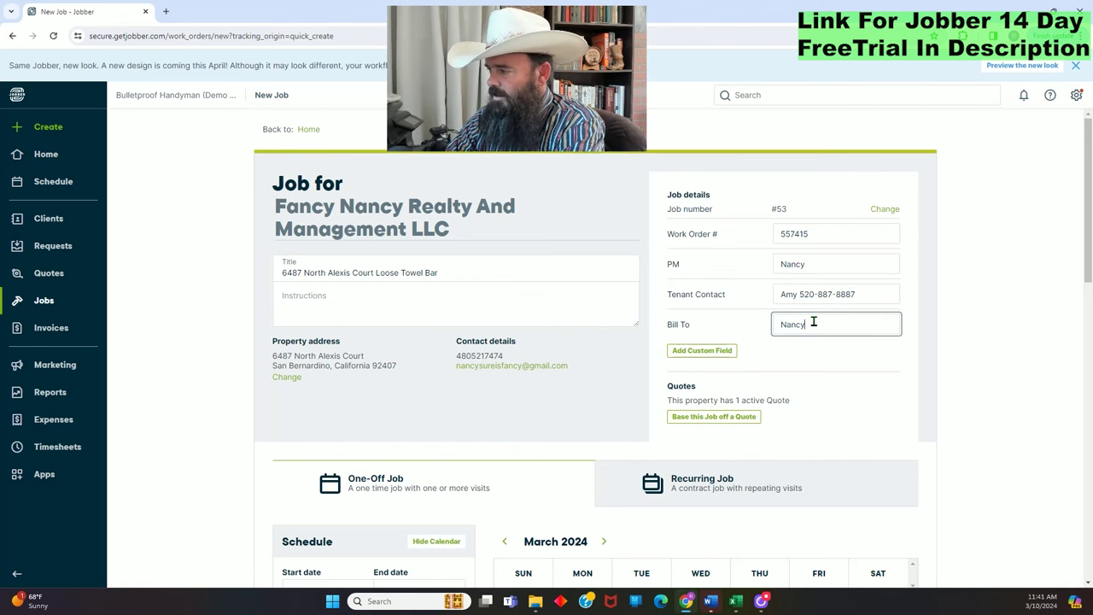
type(" LLC")
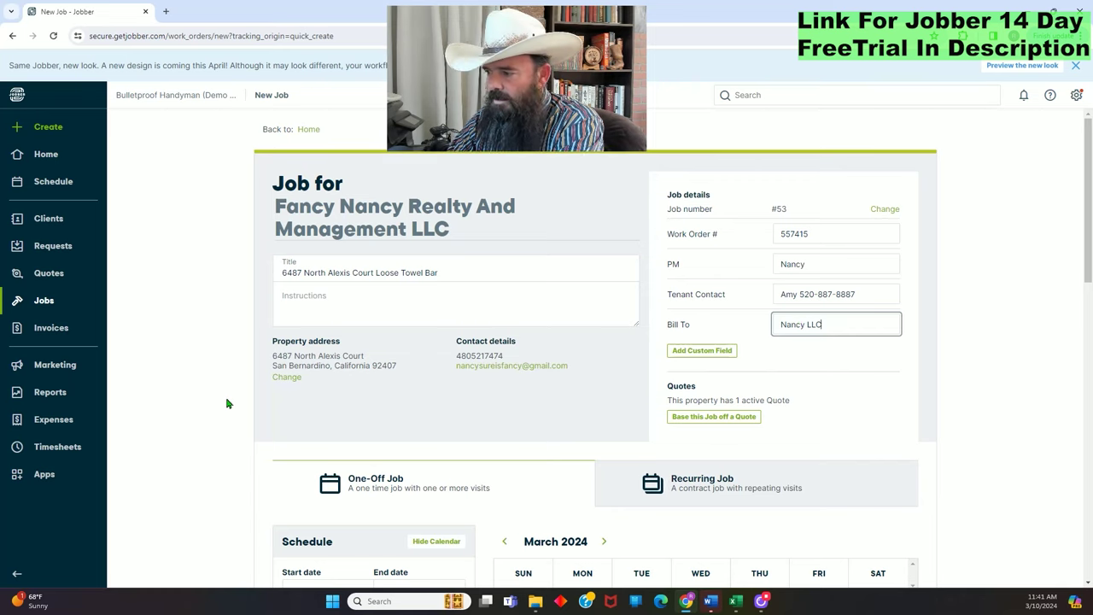
left_click(220, 403)
scroll(213, 402, "down", 3)
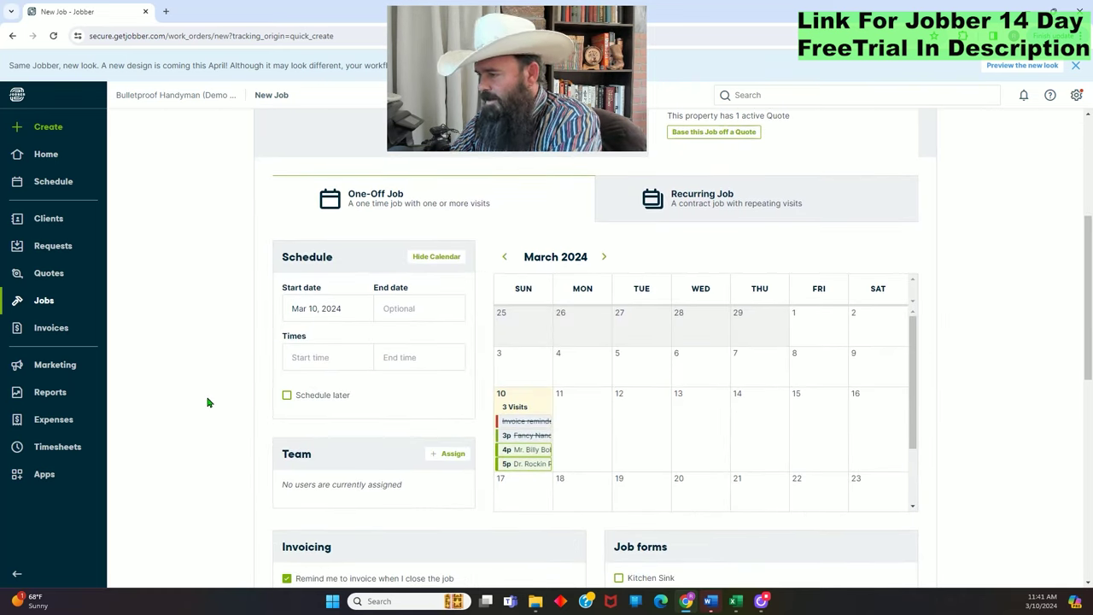
Step: Set the visit start time to 2:00 PM on Mar 10, 2024
scroll(171, 401, "down", 2)
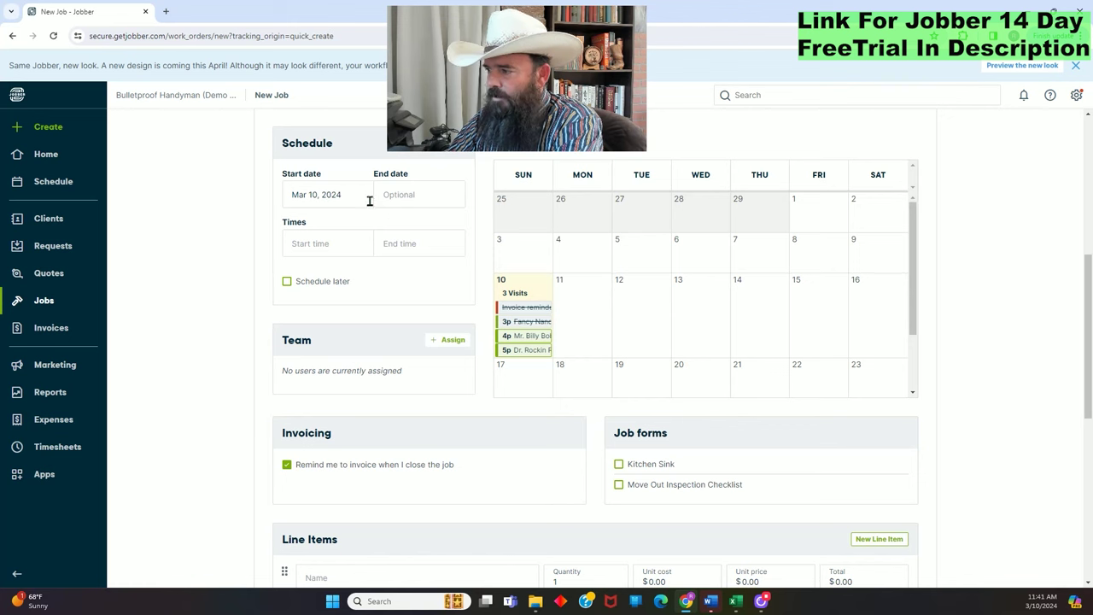
left_click(315, 242)
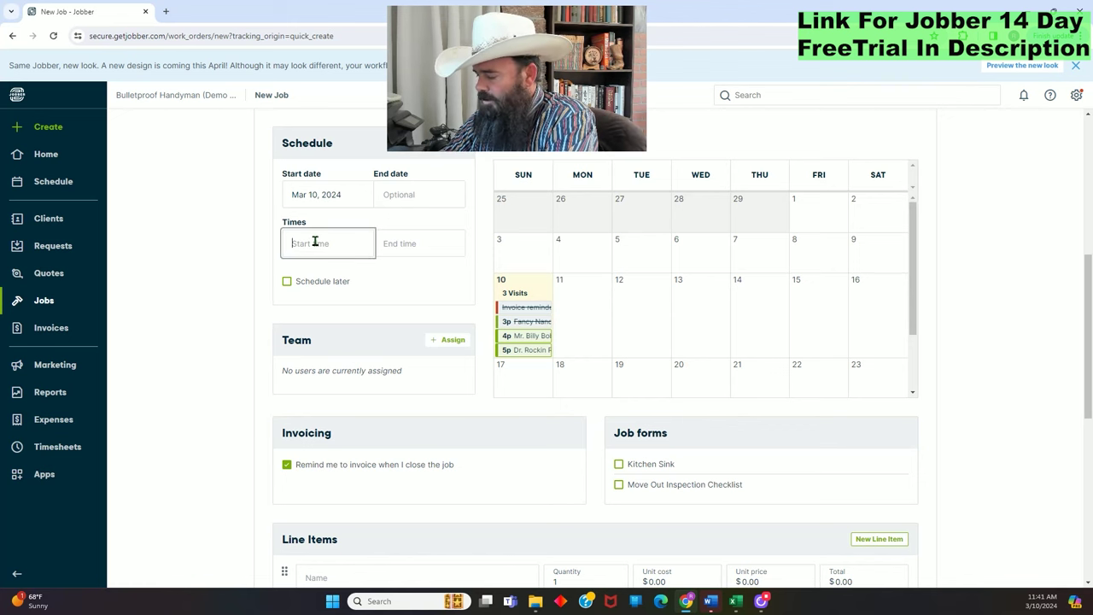
type("2:00AM")
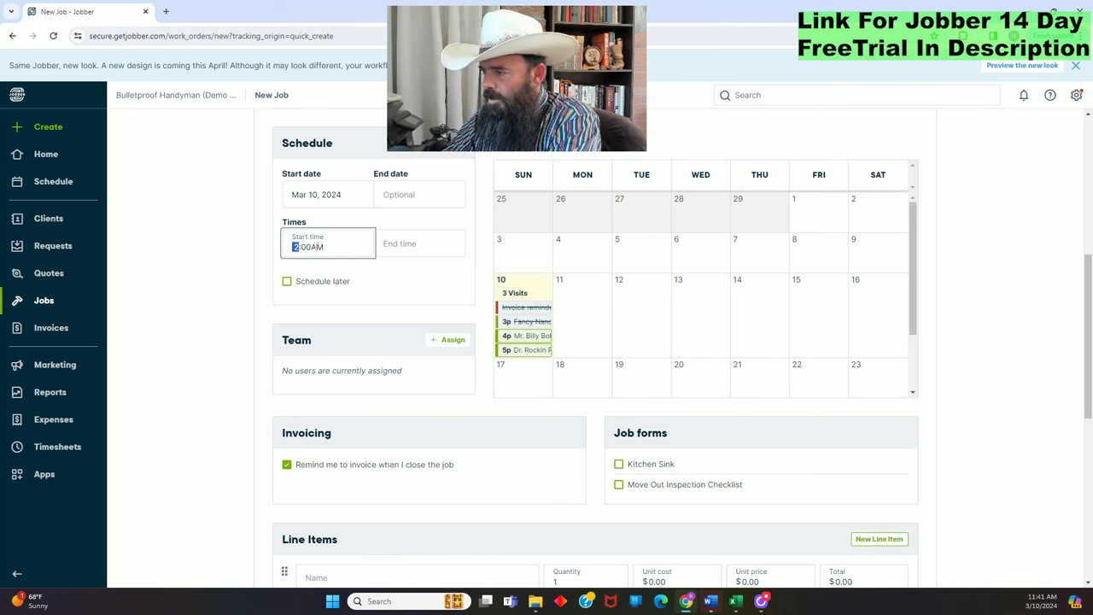
left_click(317, 247)
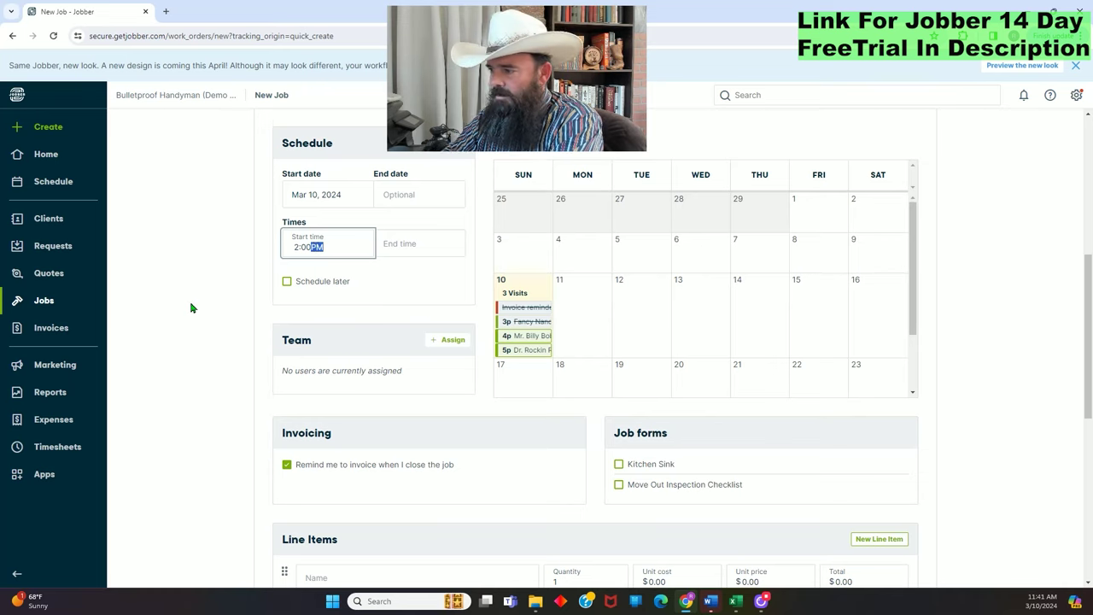
Step: Assign a team member to the job
scroll(191, 308, "down", 3)
left_click(461, 135)
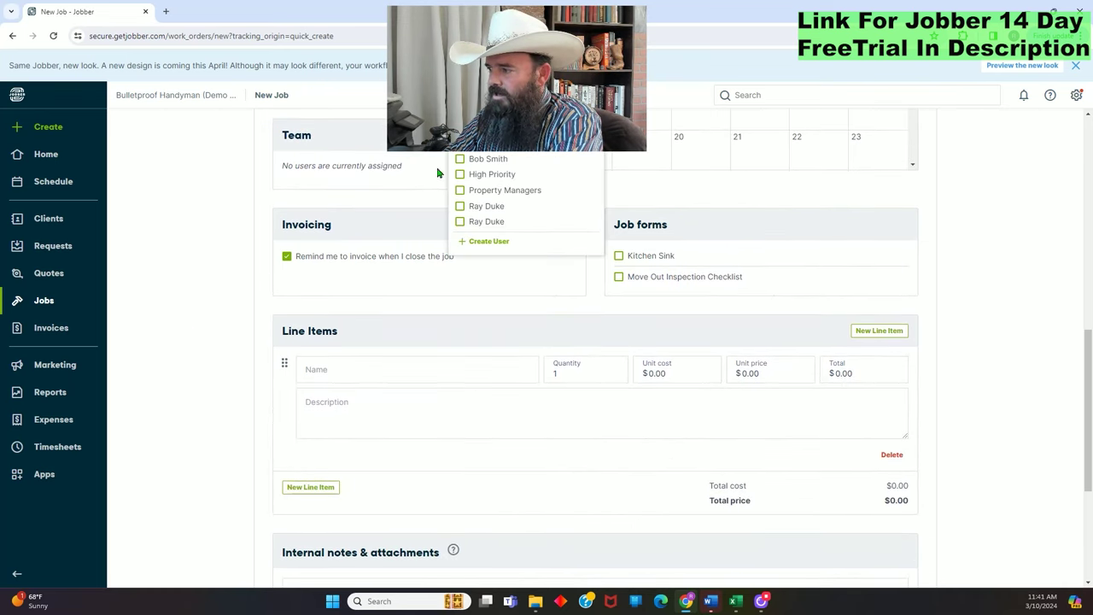
left_click(460, 205)
left_click(211, 280)
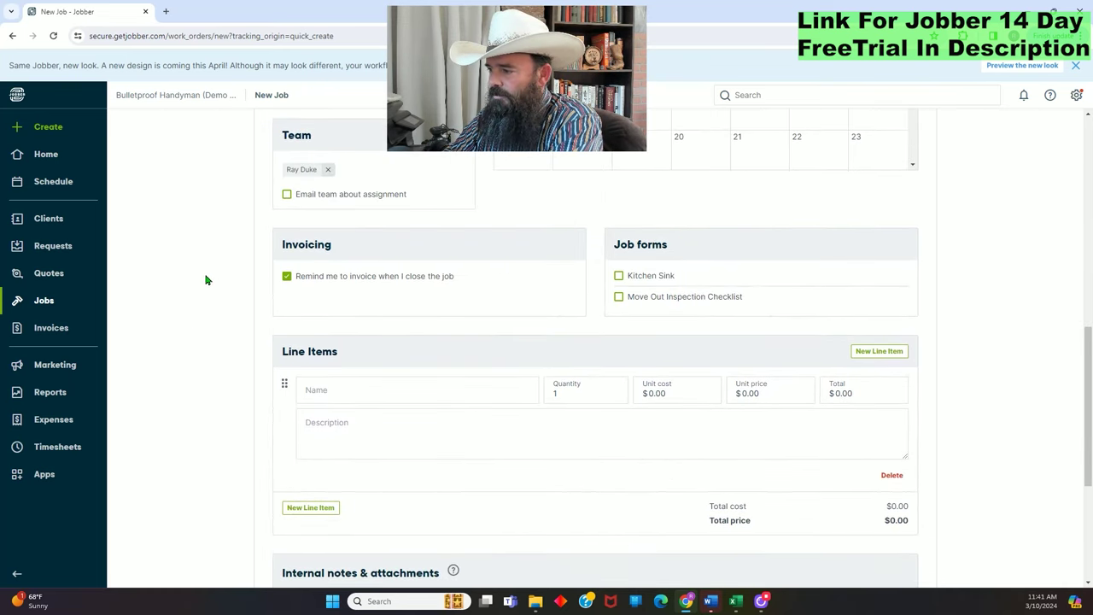
scroll(303, 188, "down", 3)
left_click(352, 163)
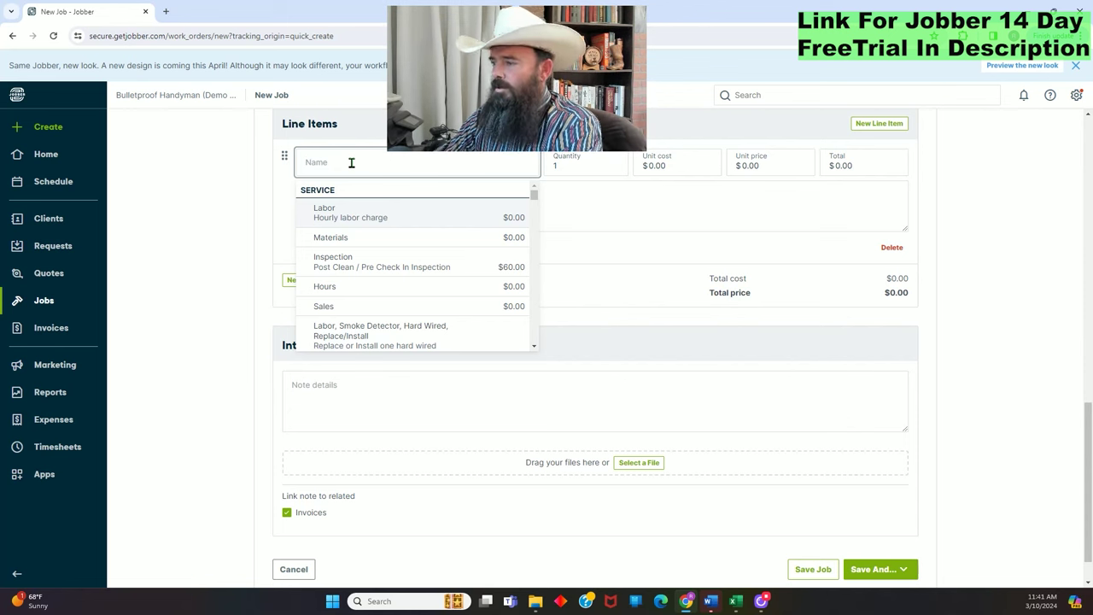
Step: Add an 'Original Request' line item describing the tenant's loose master-bathroom towel bar needing repair or replacement
left_click(114, 213)
scroll(230, 245, "up", 3)
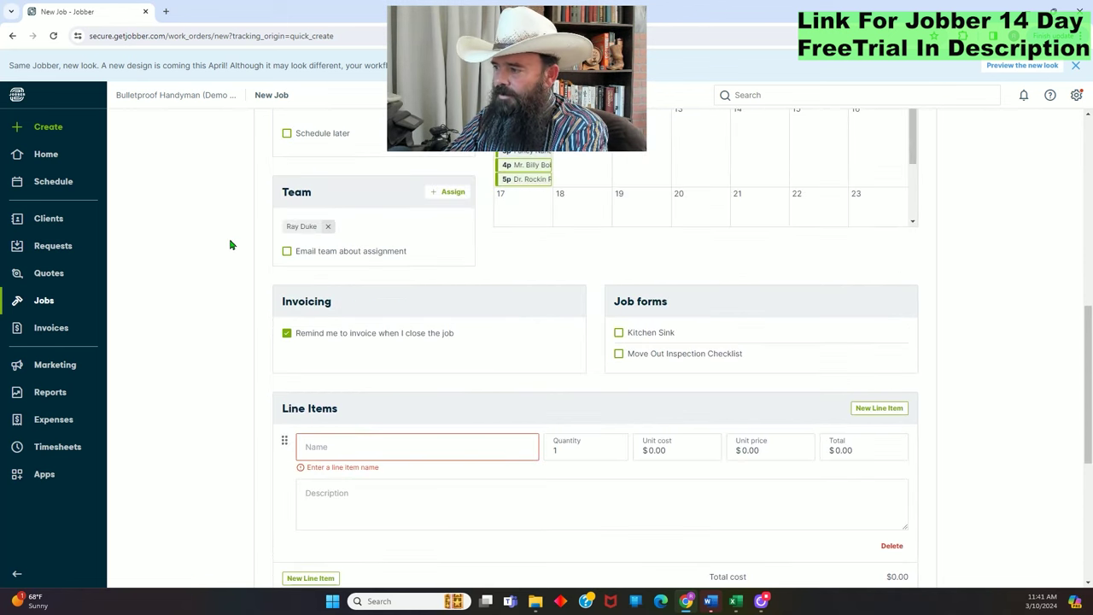
scroll(231, 243, "down", 2)
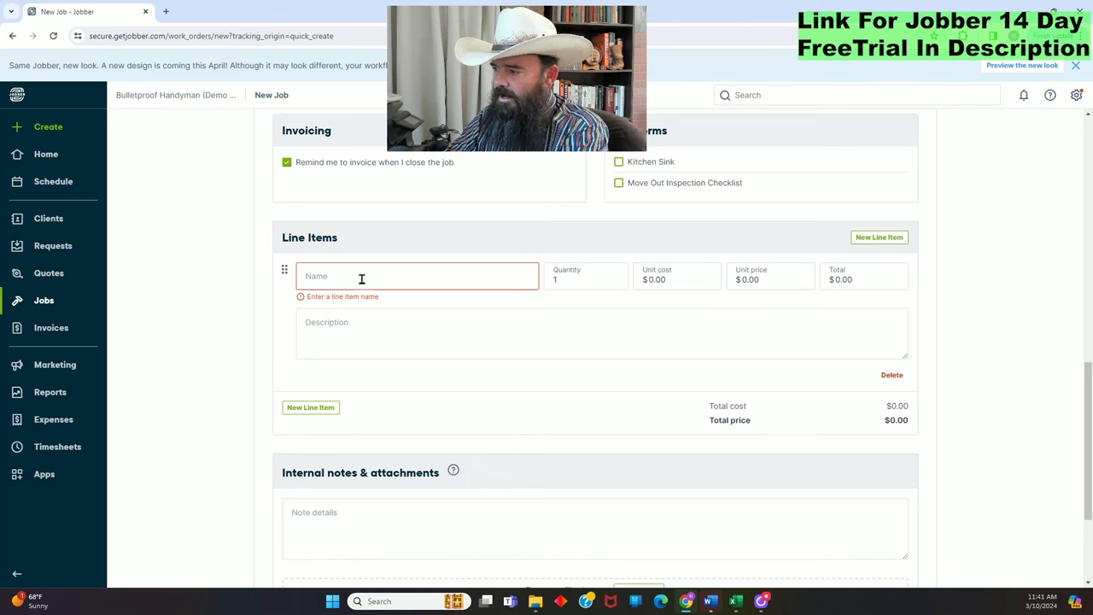
left_click(361, 280)
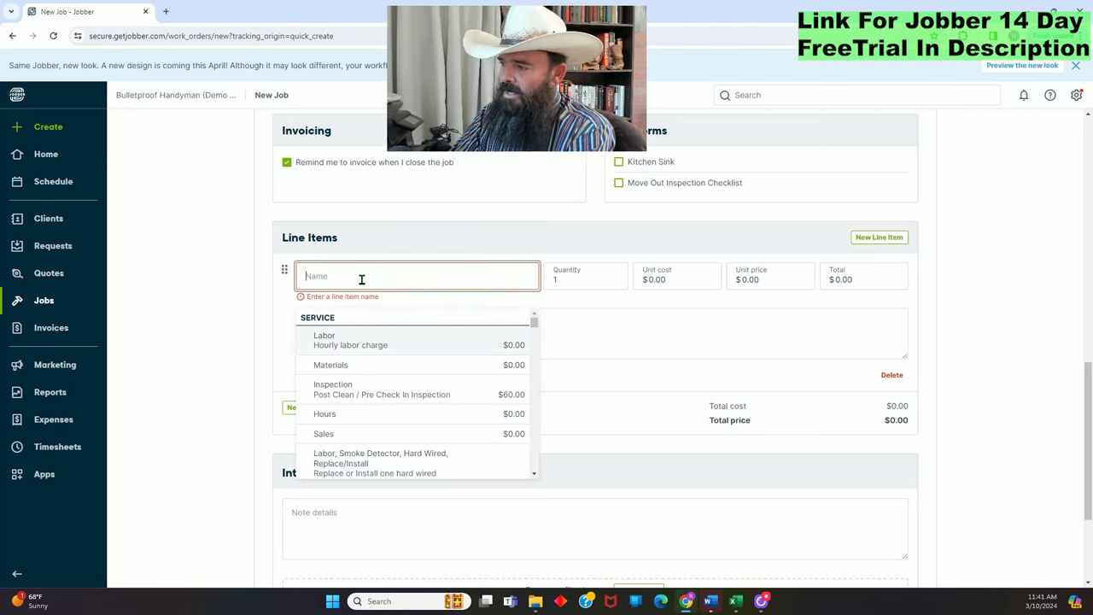
type("Or")
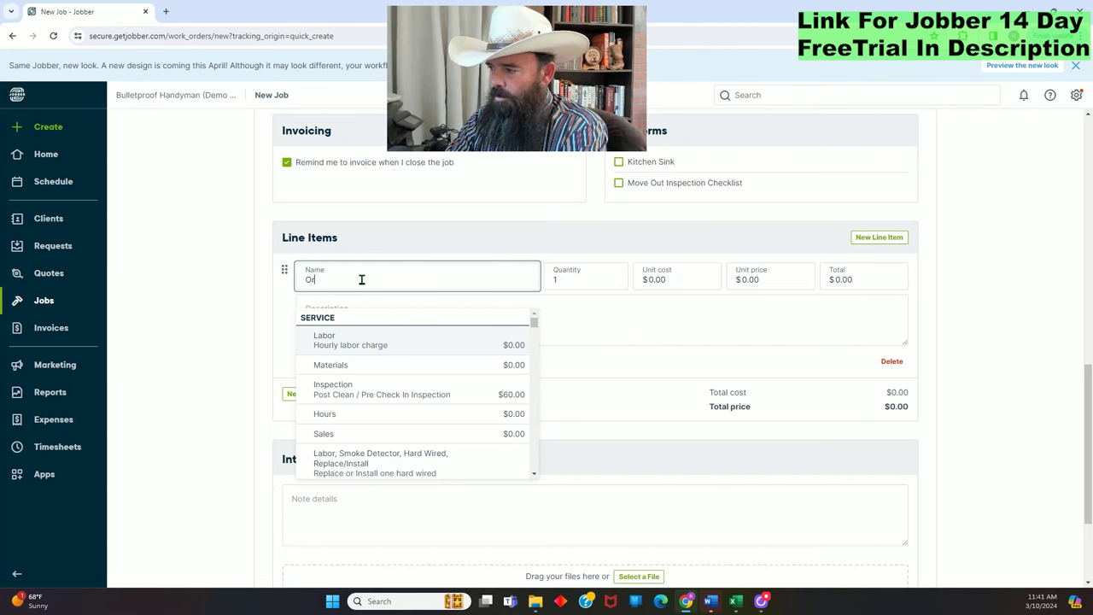
type("igoinal")
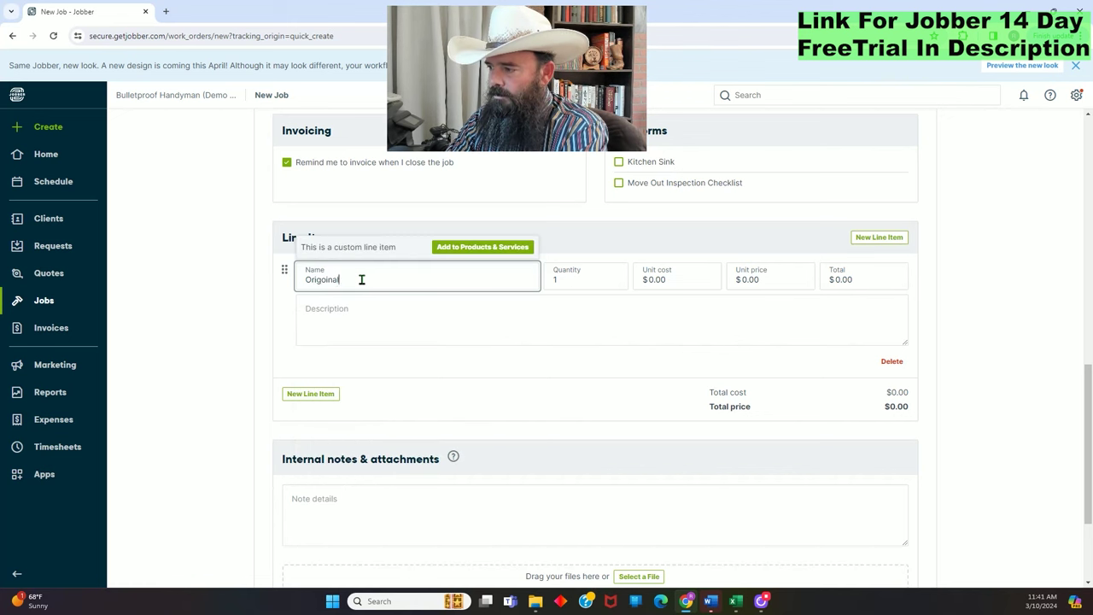
key("BackSpace")
key("BackSpace")
key("BackSpace")
key("BackSpace")
key("BackSpace")
type("i")
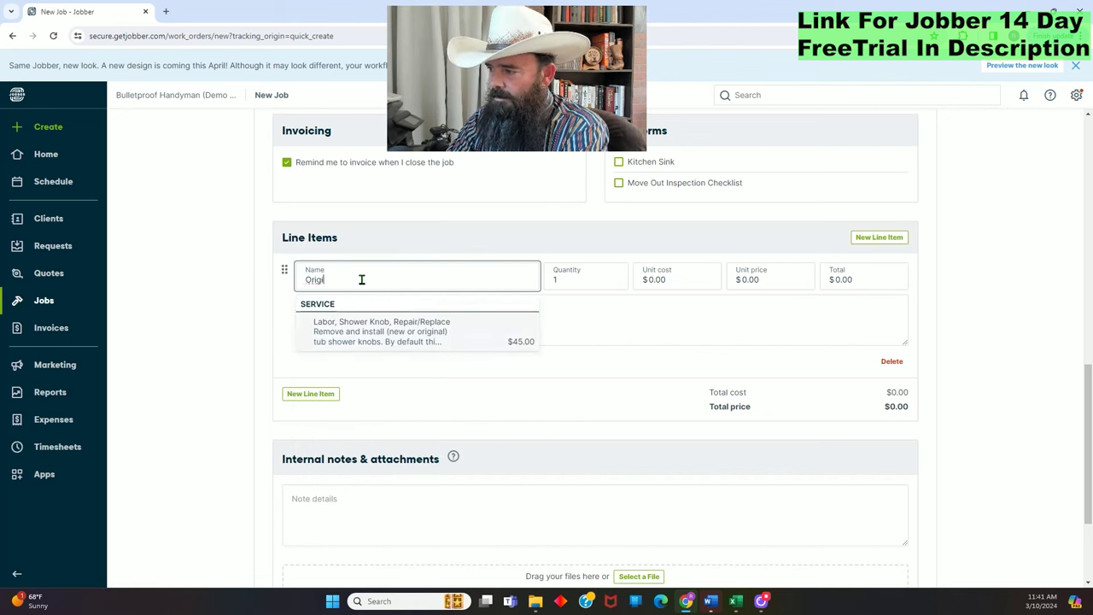
type("nal Request")
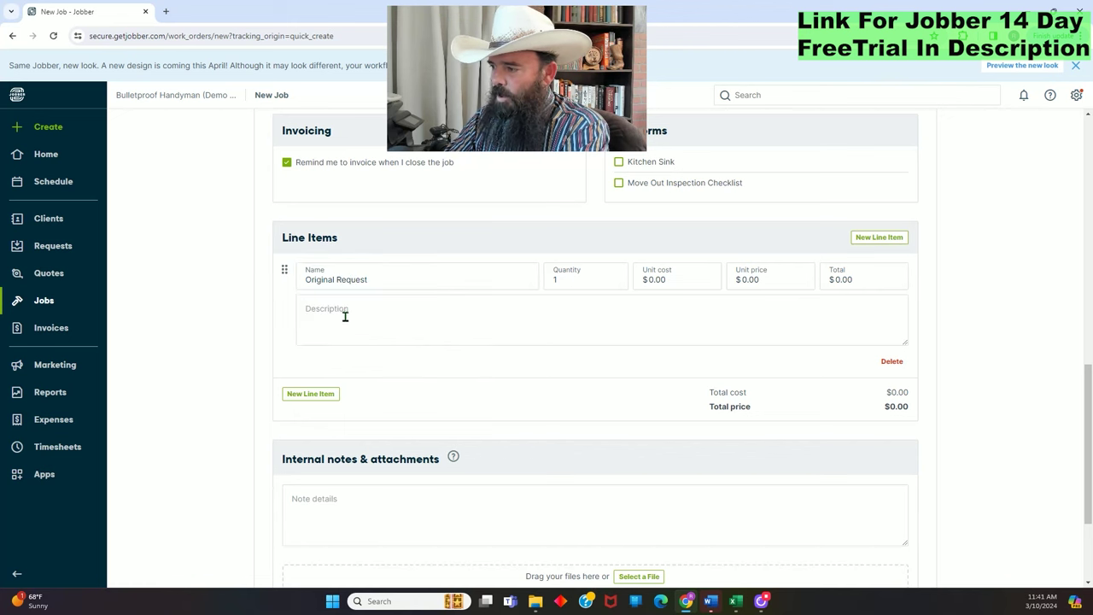
left_click(345, 317)
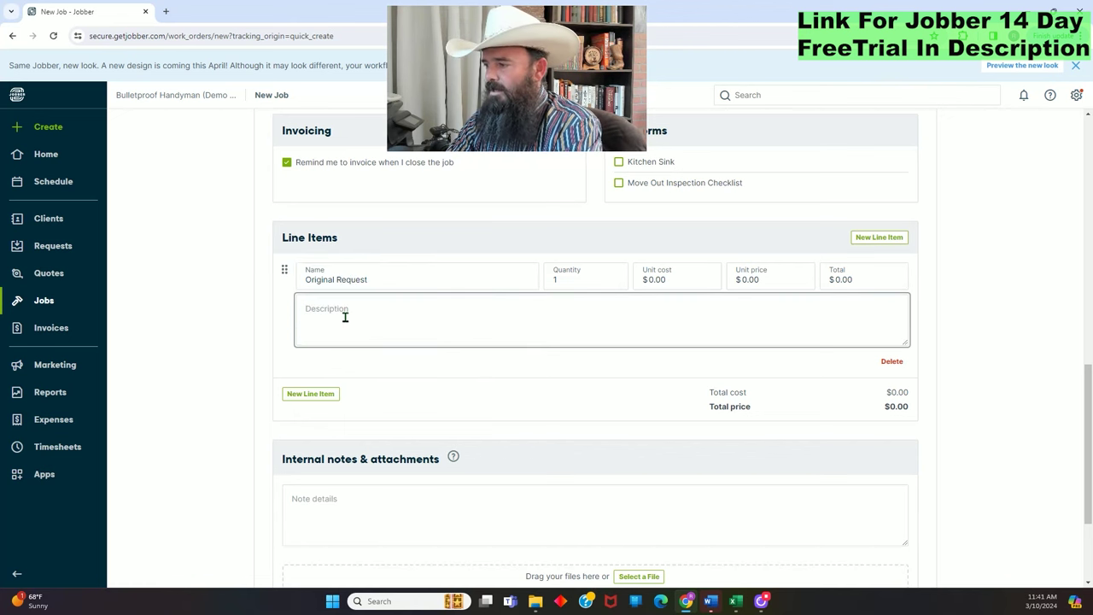
type("Tenant Re")
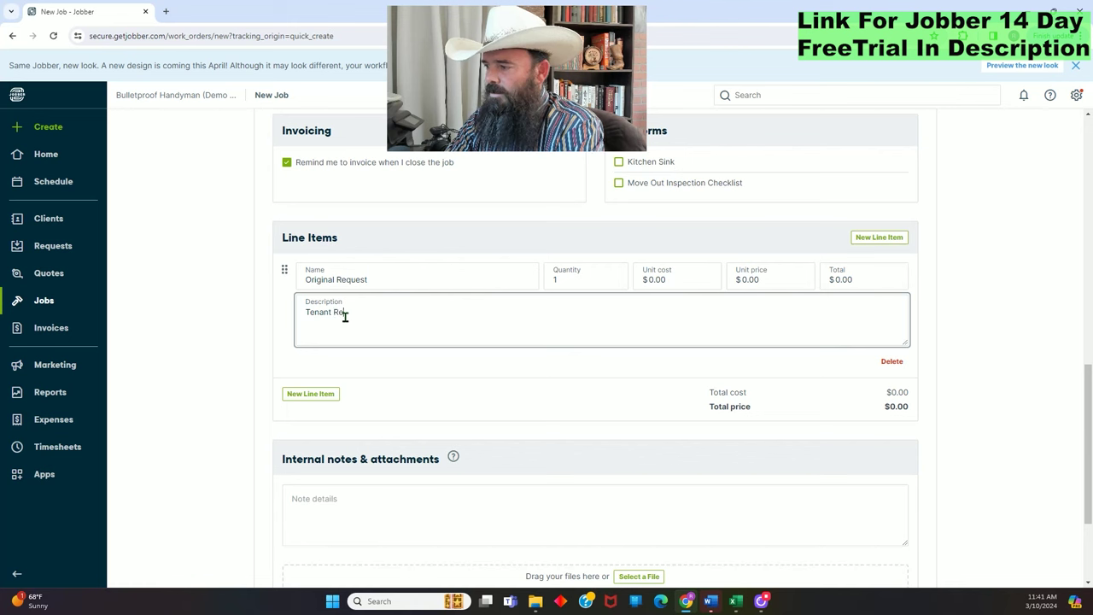
type(" reported")
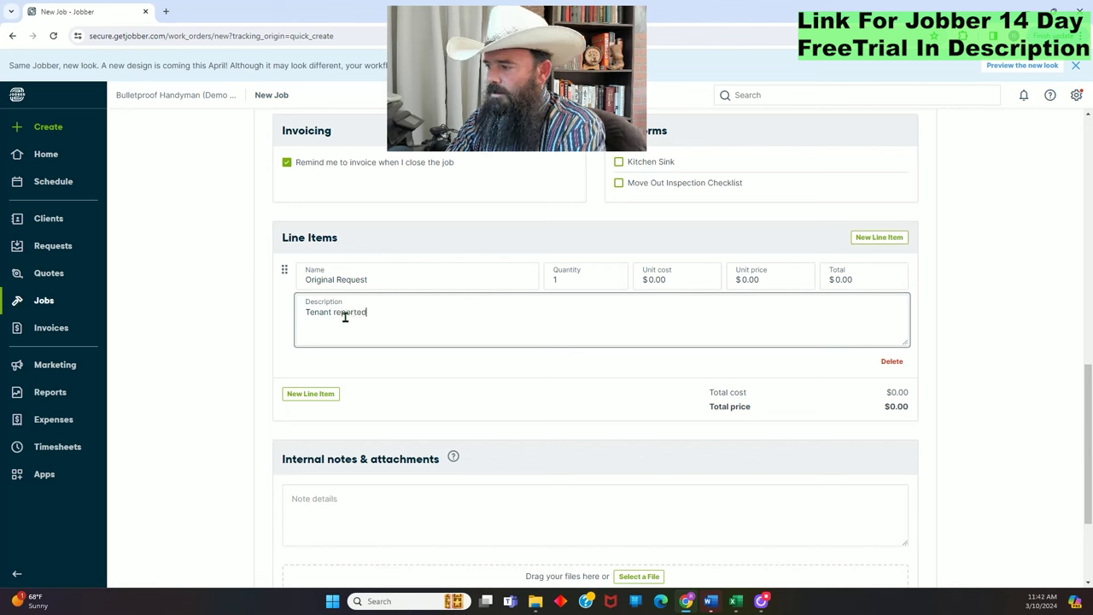
type(" loose ")
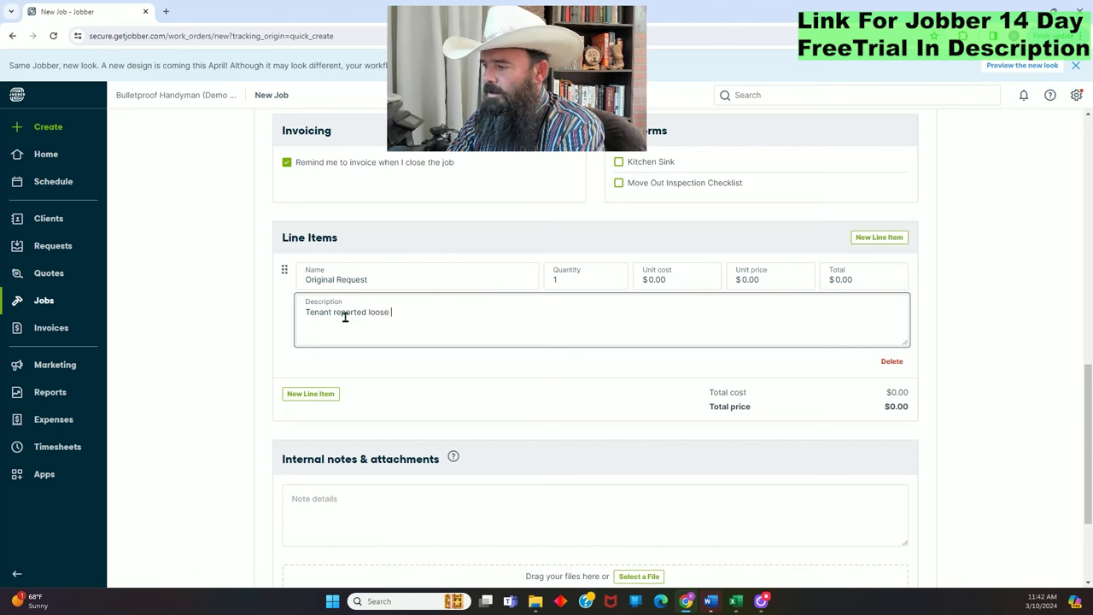
type("towel bar in mast")
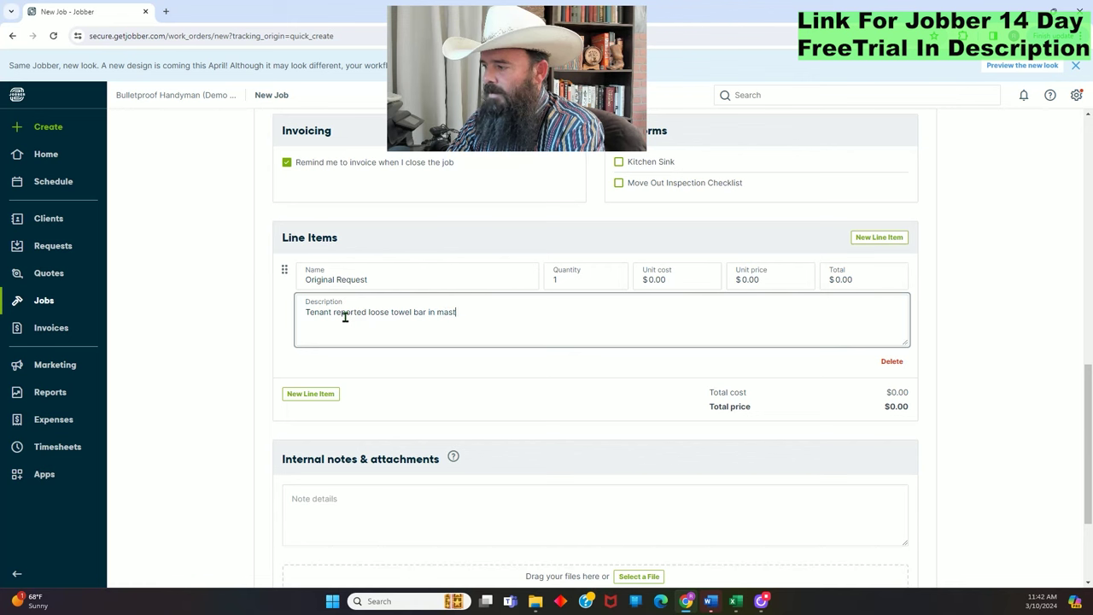
type("er bathroom")
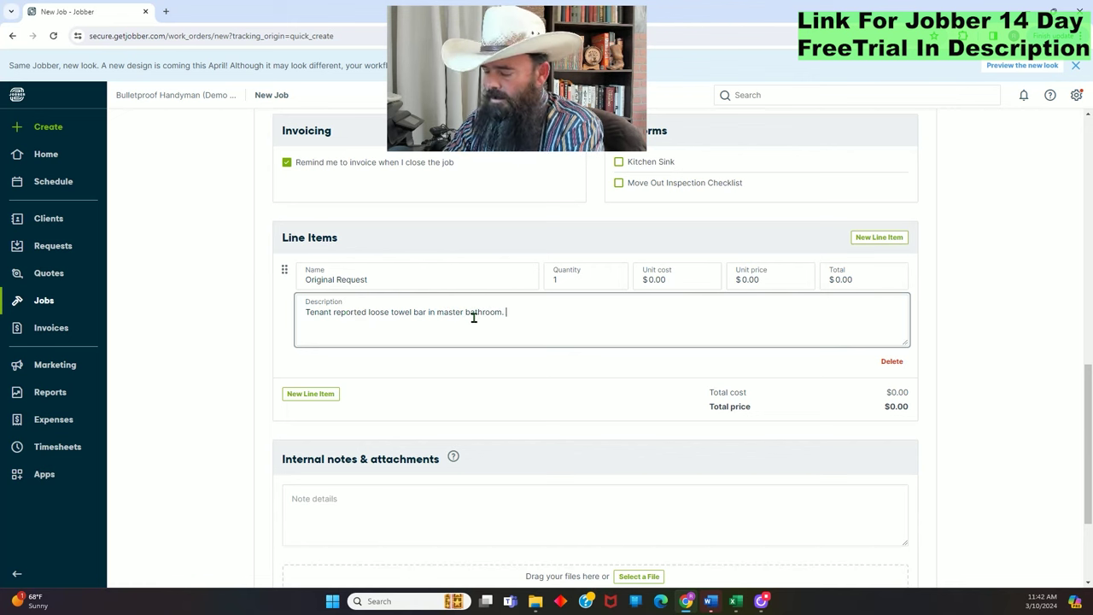
type(".  Please r")
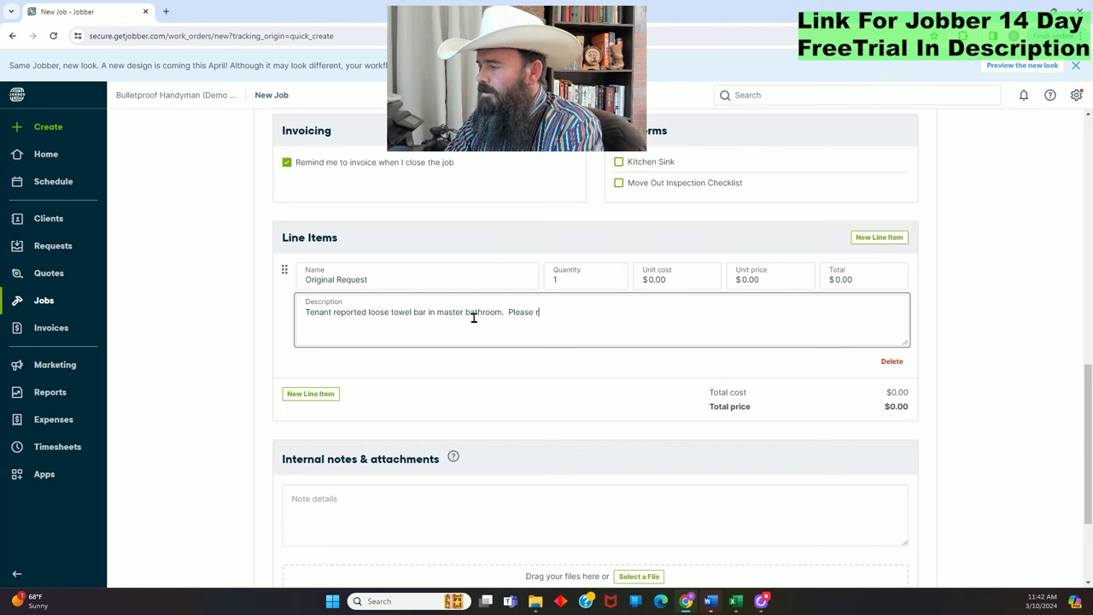
type("epair or replace as necessary")
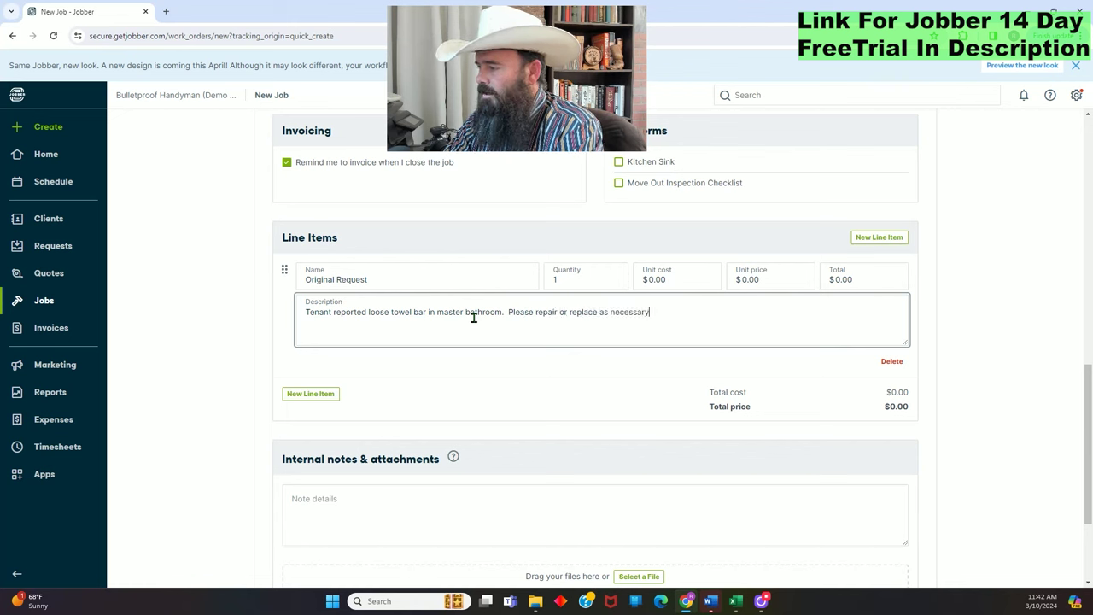
type(".  Do no")
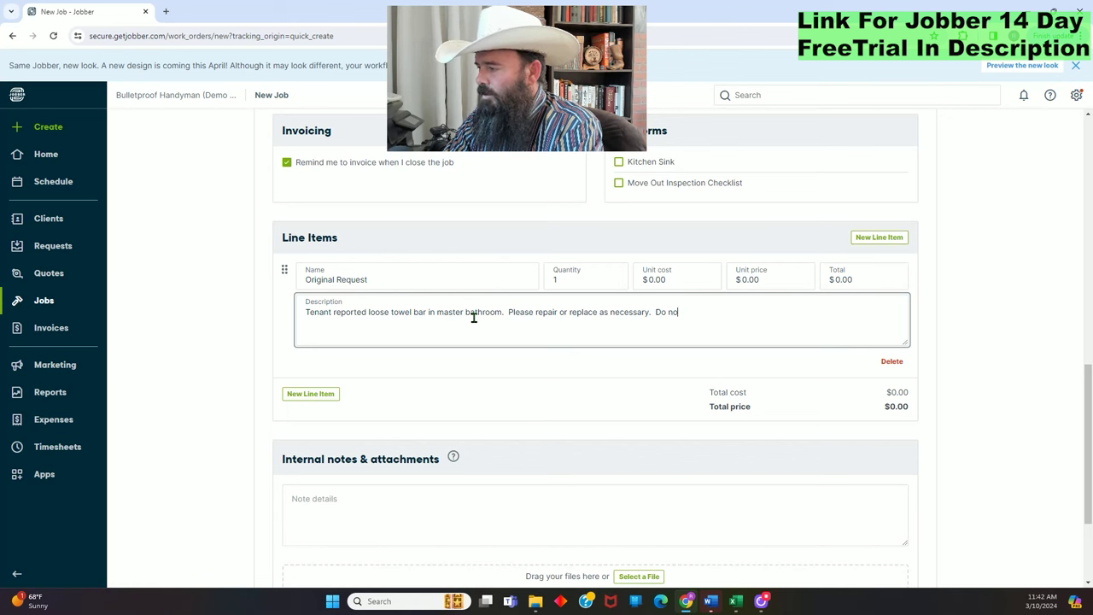
type("t exceed")
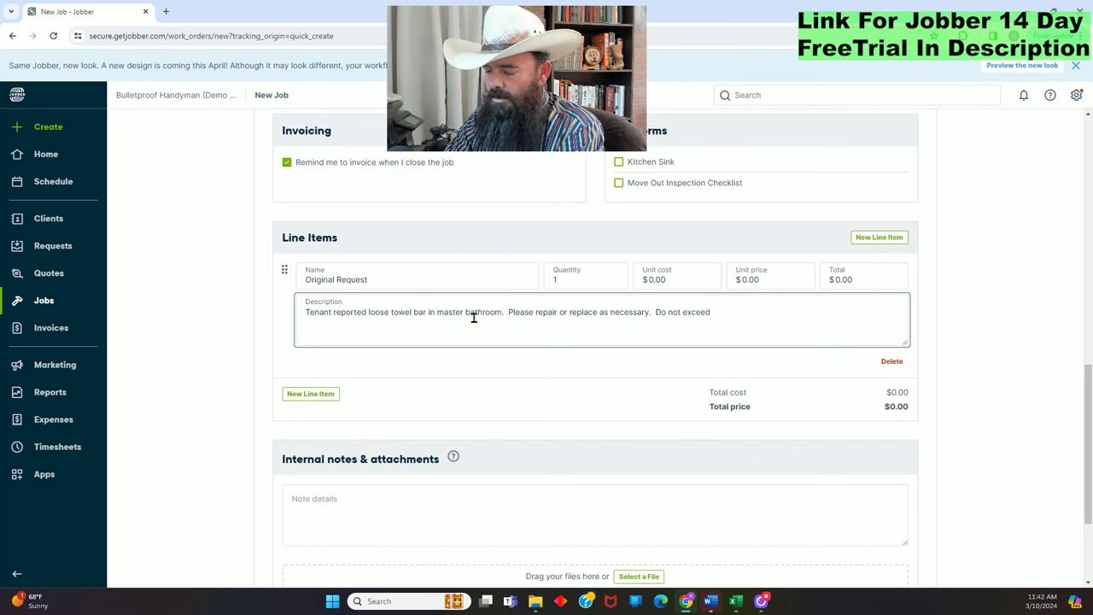
type(" $350 or")
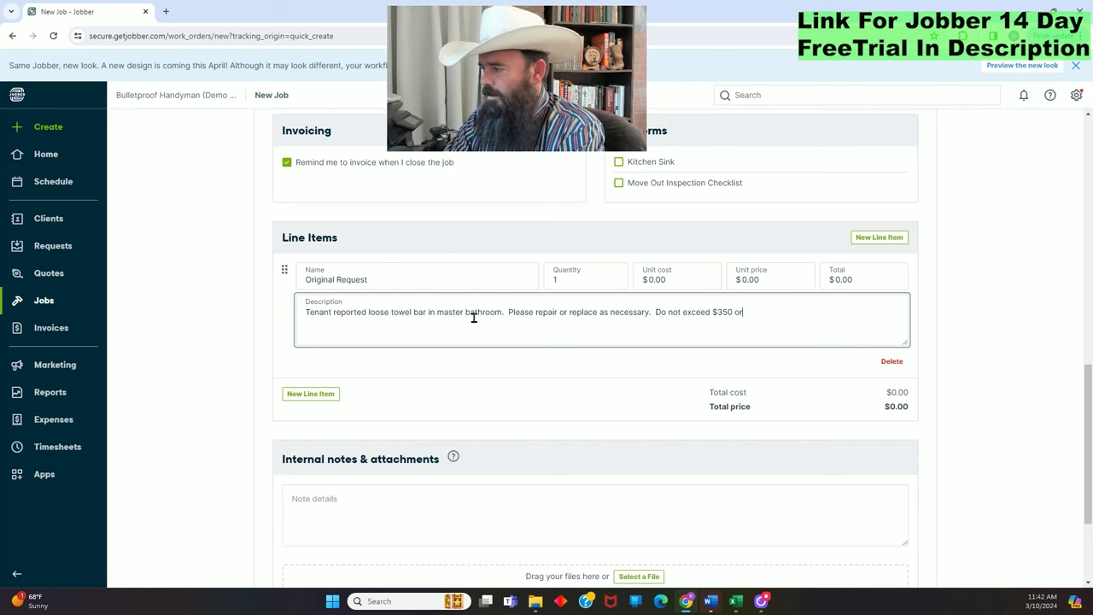
type(" provide")
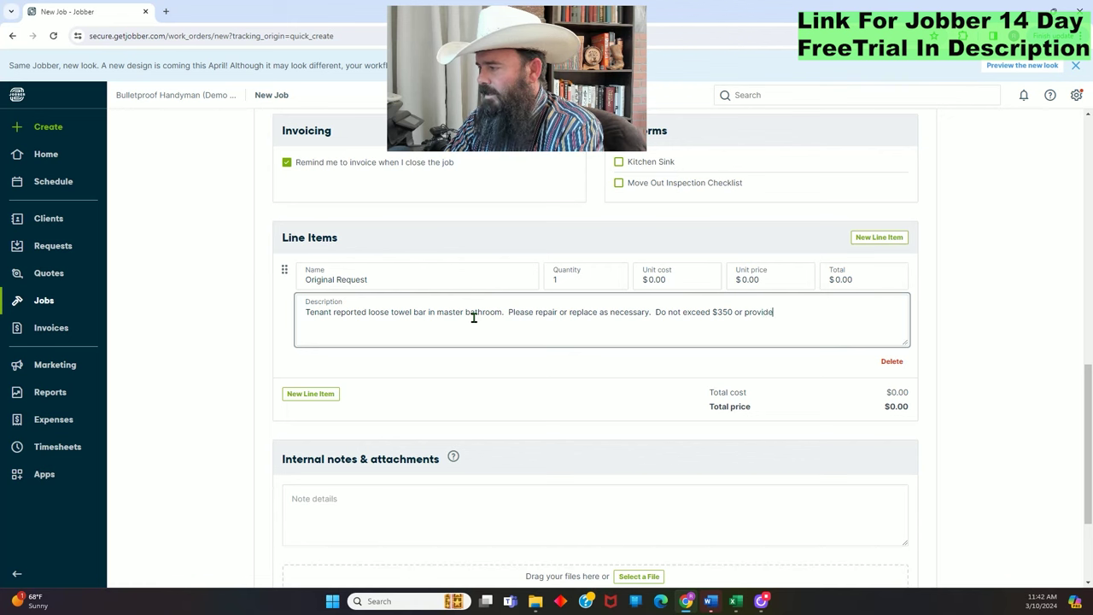
type(" estimate.")
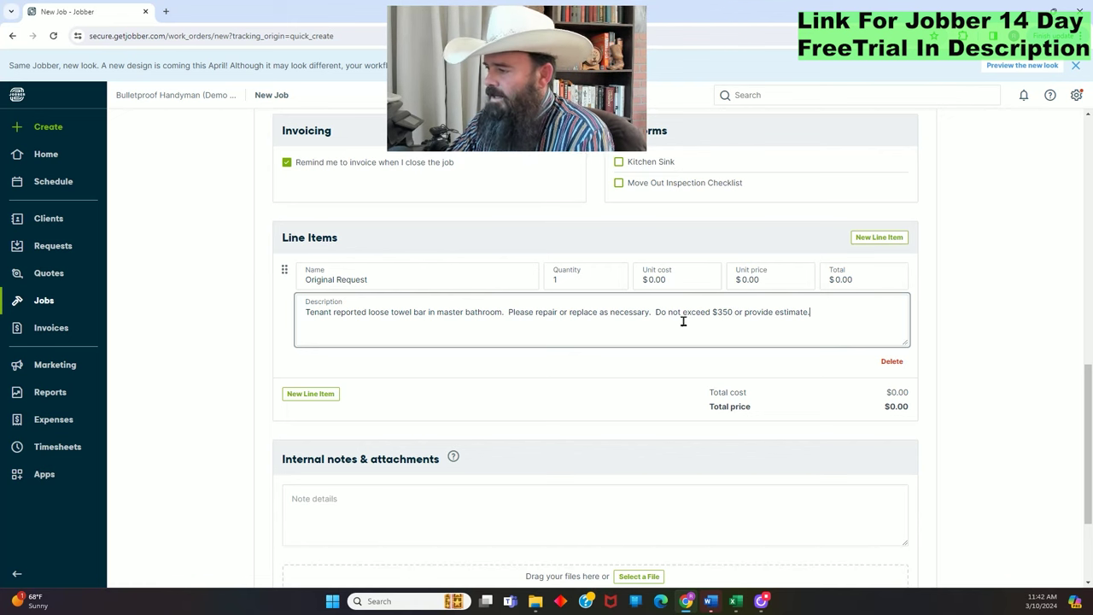
Step: Save job #53 and go to the Jobs list
scroll(492, 322, "down", 3)
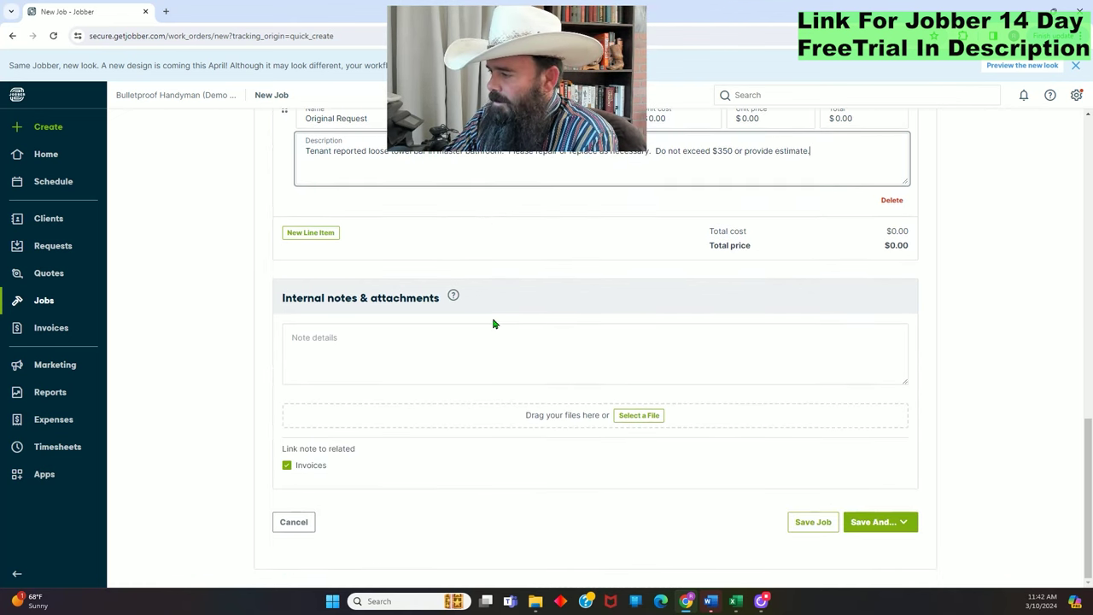
left_click(812, 525)
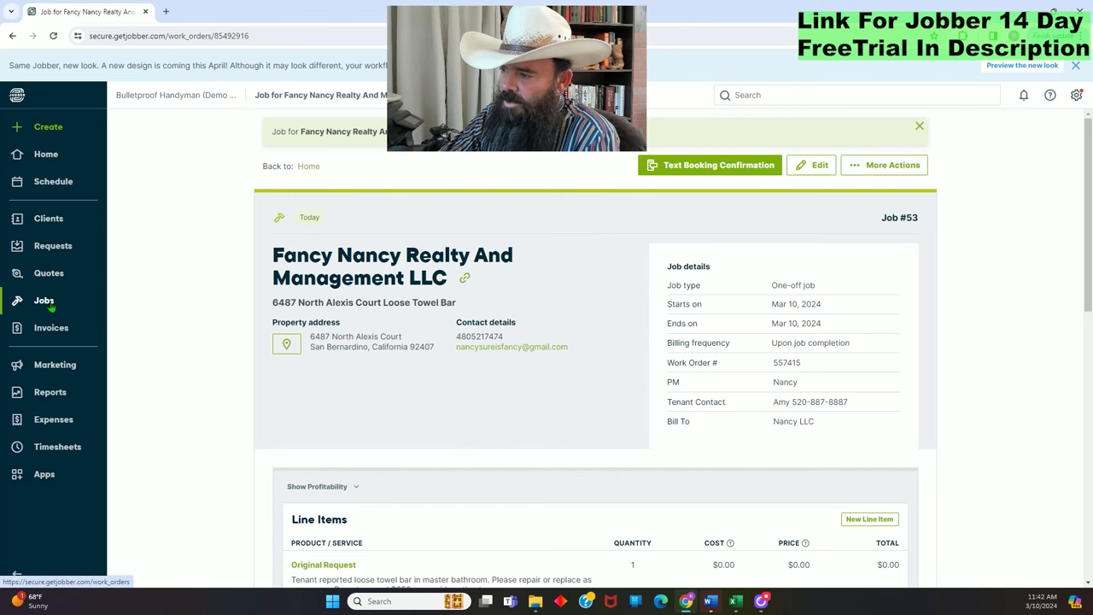
left_click(47, 312)
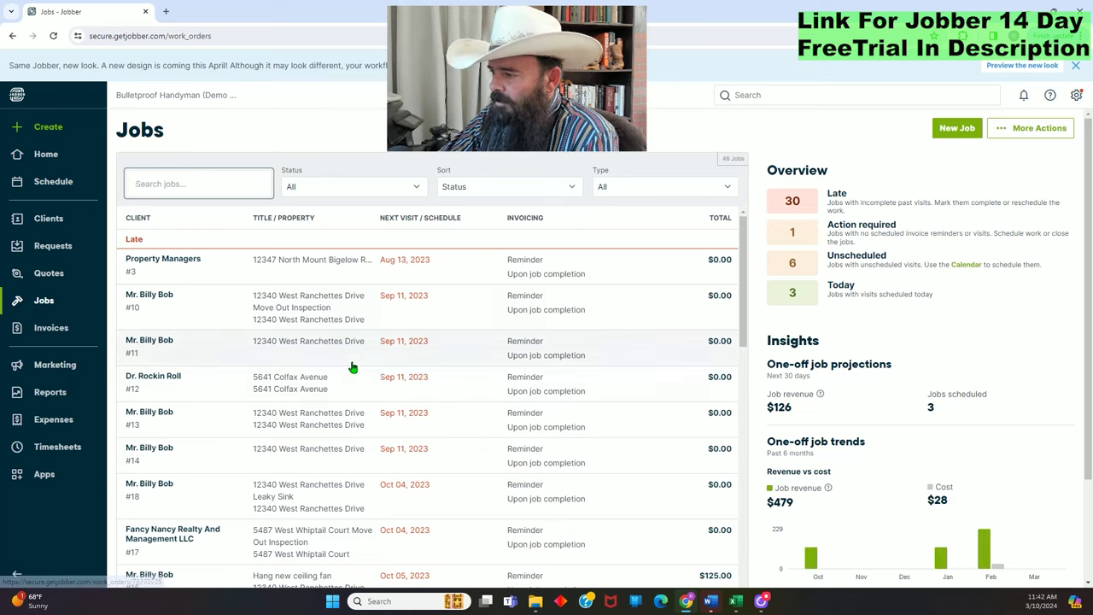
scroll(349, 371, "down", 4)
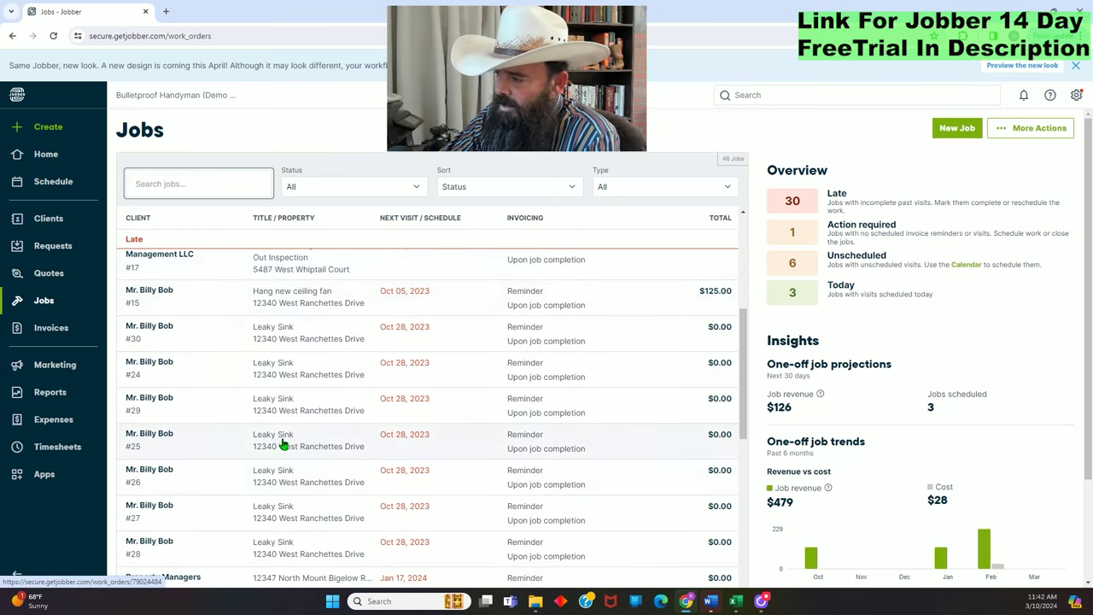
scroll(286, 442, "up", 5)
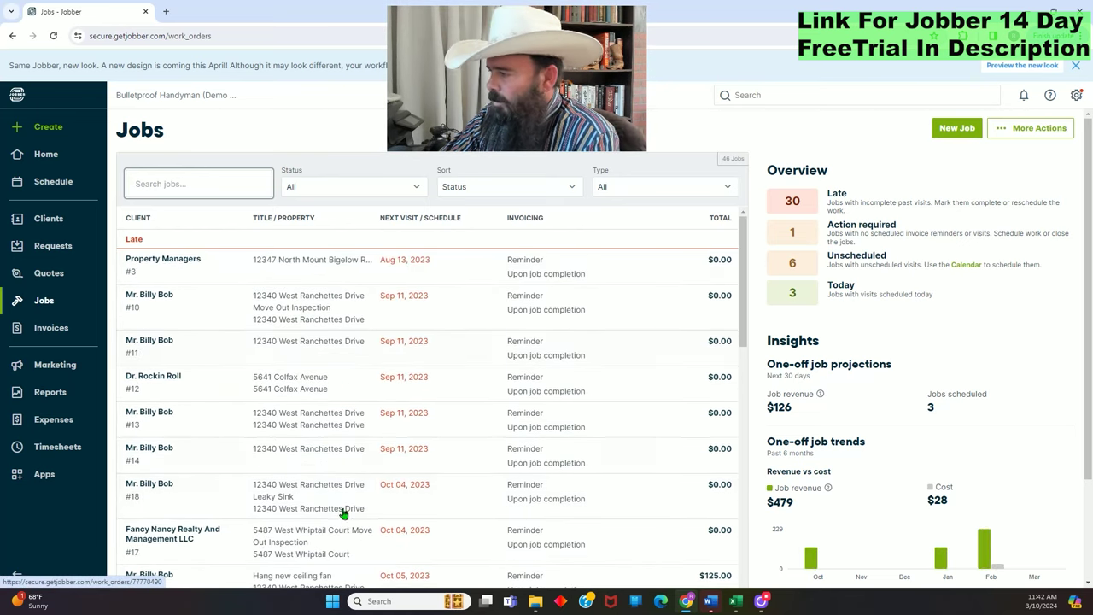
left_click(415, 187)
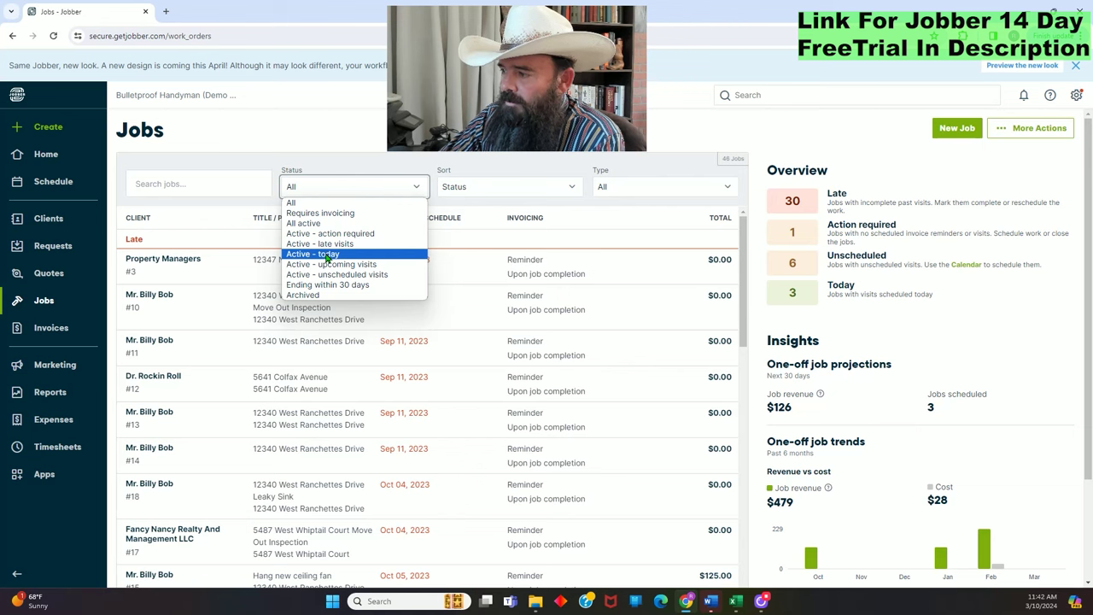
left_click(327, 254)
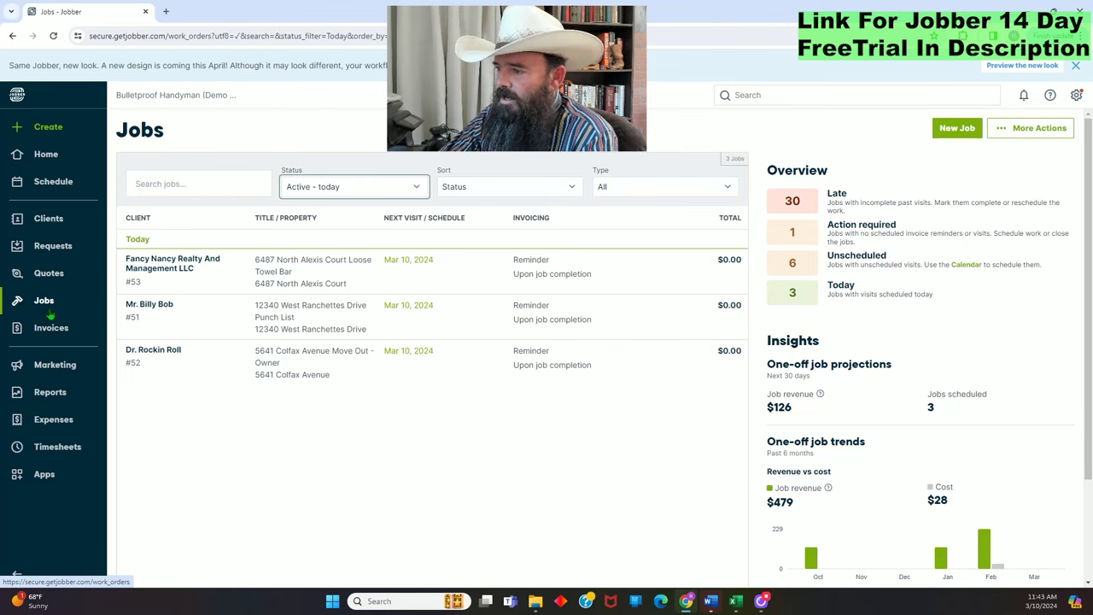
left_click(48, 306)
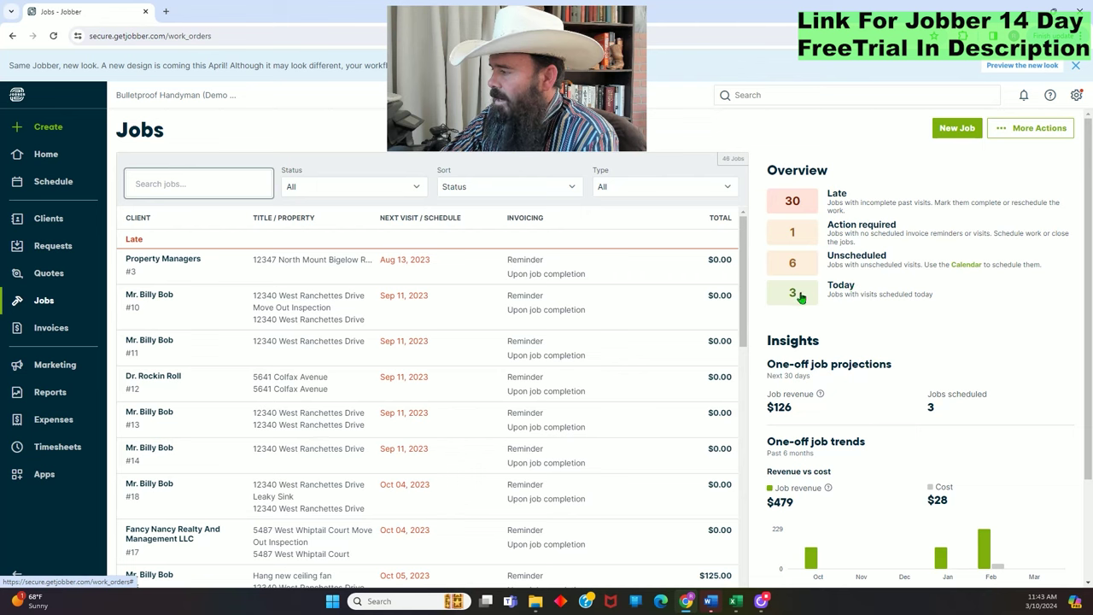
left_click(799, 295)
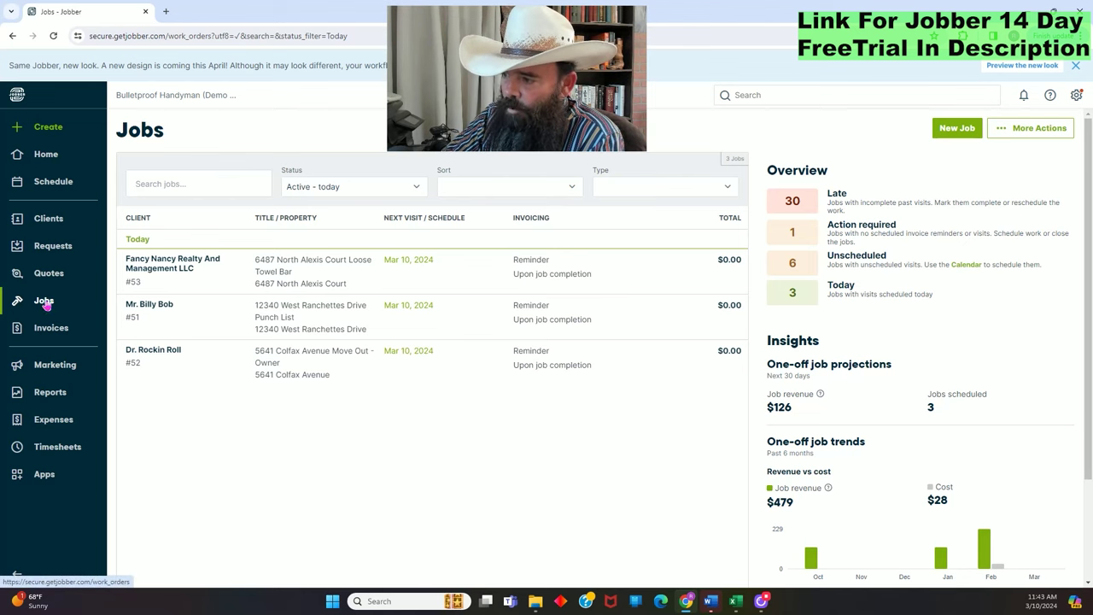
left_click(44, 302)
left_click(190, 187)
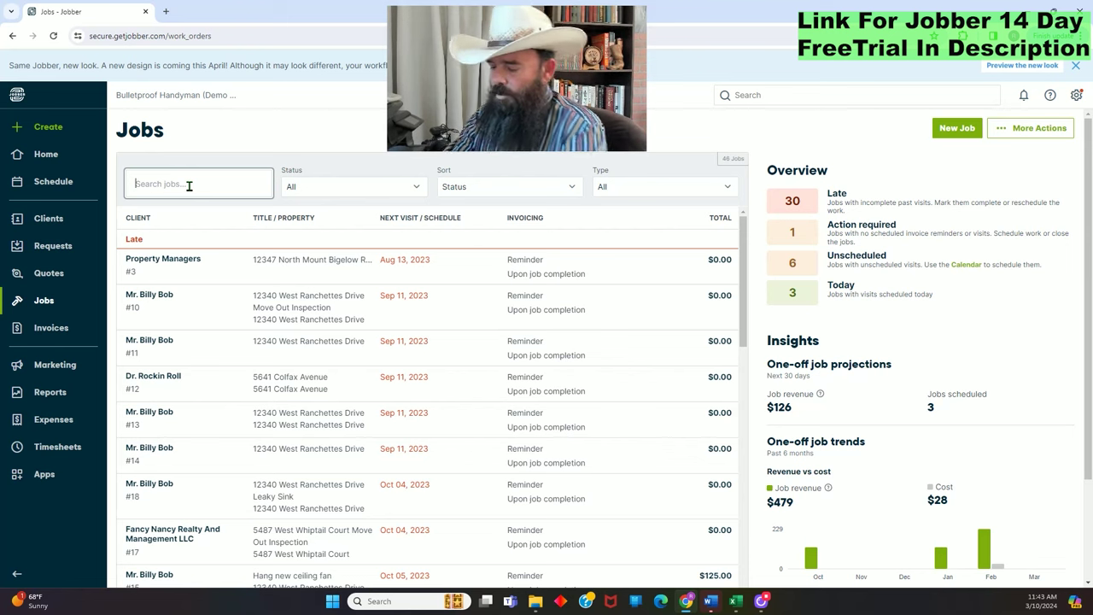
Step: Open Punch List job #51 from the Today section of the jobs list
type("ran")
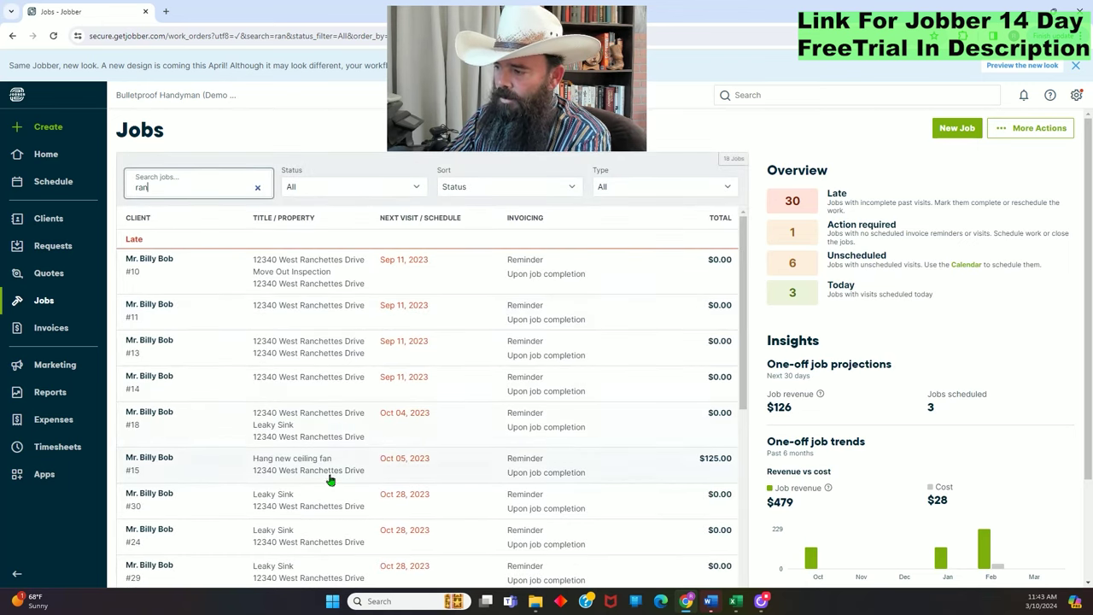
scroll(341, 427, "down", 3)
scroll(342, 398, "down", 2)
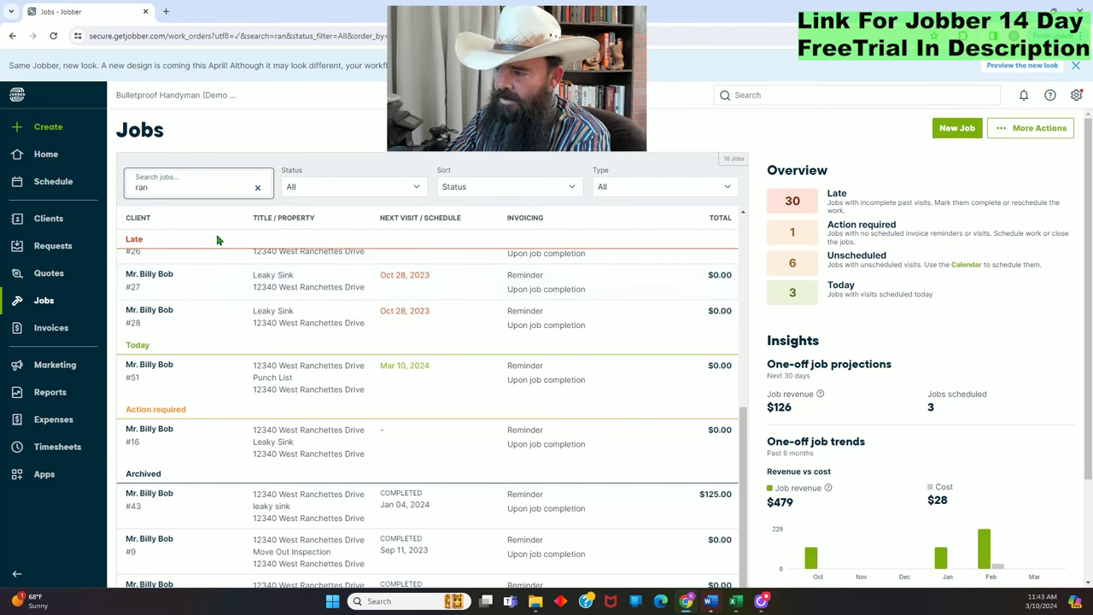
left_click(288, 378)
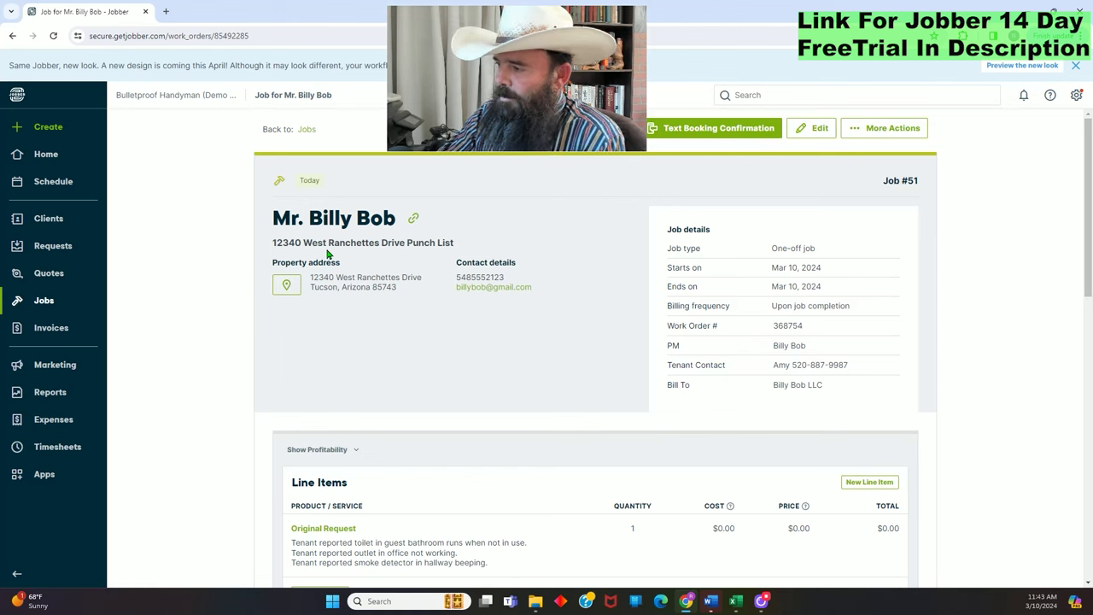
scroll(520, 320, "down", 3)
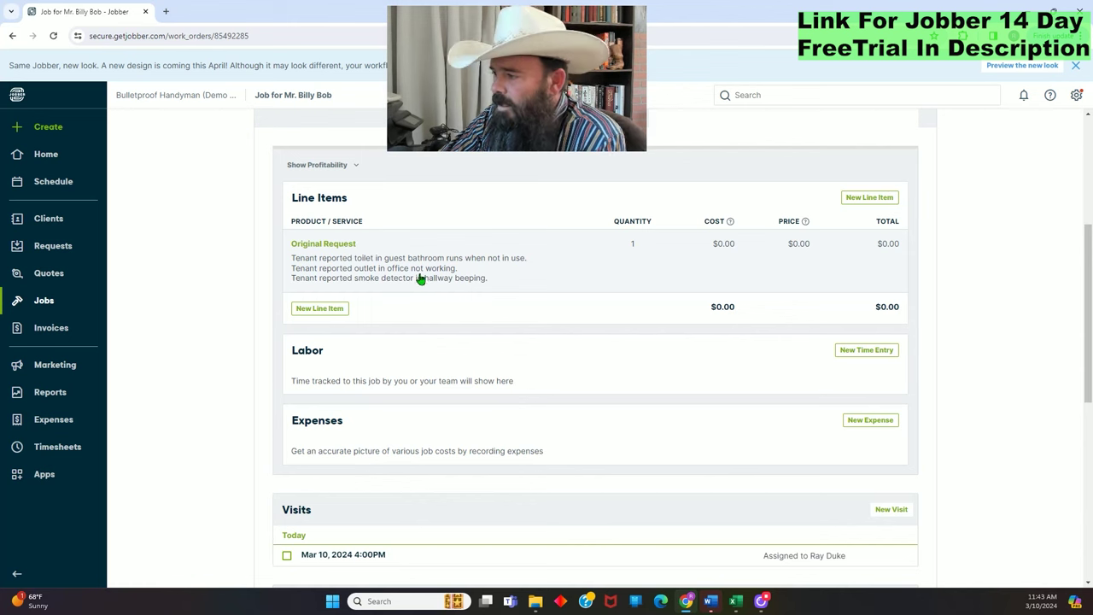
scroll(416, 279, "up", 3)
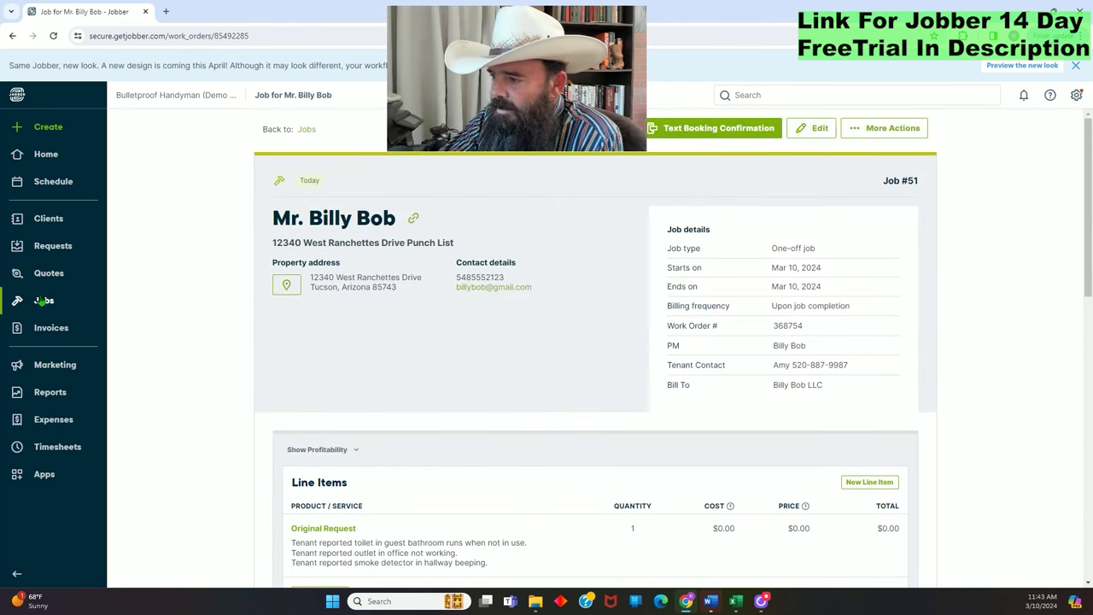
Step: Search jobs for 12340, then filter the list to Today, showing jobs #53, #51 and #52
left_click(43, 301)
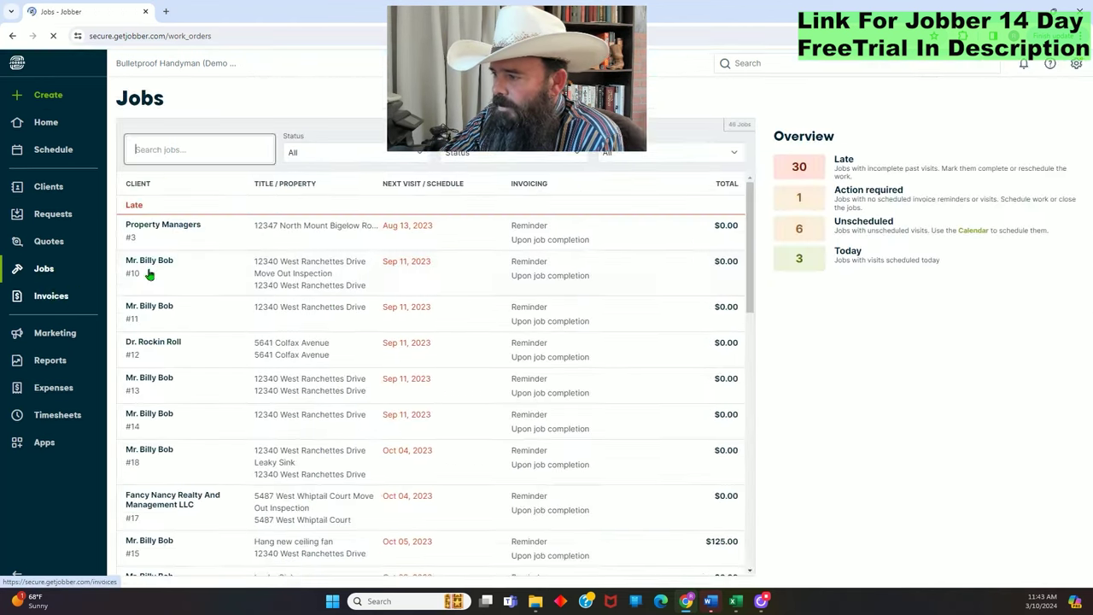
left_click(176, 183)
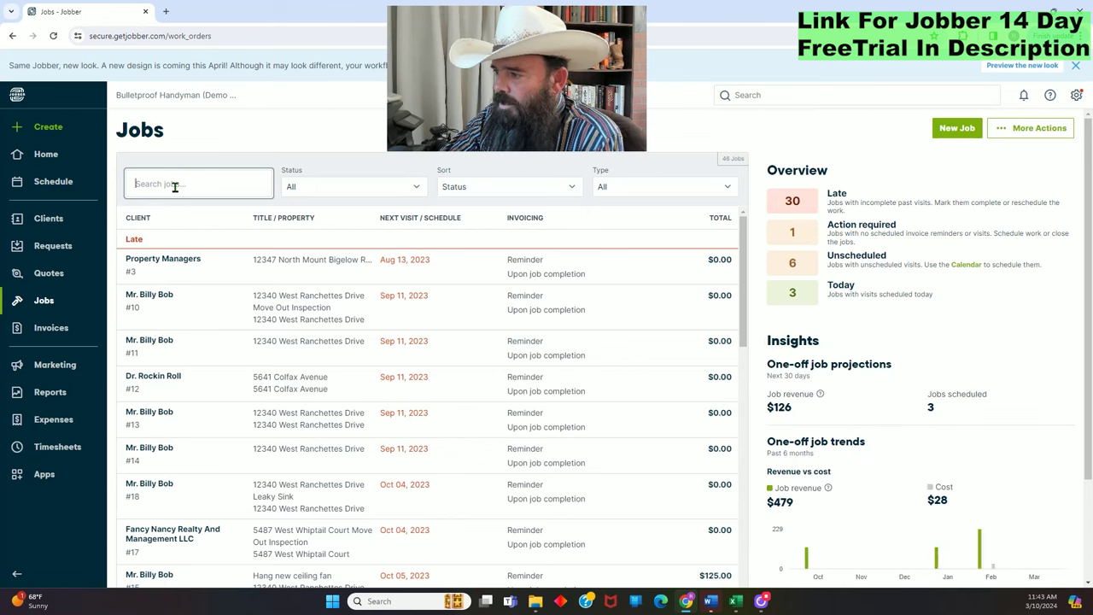
type("12340")
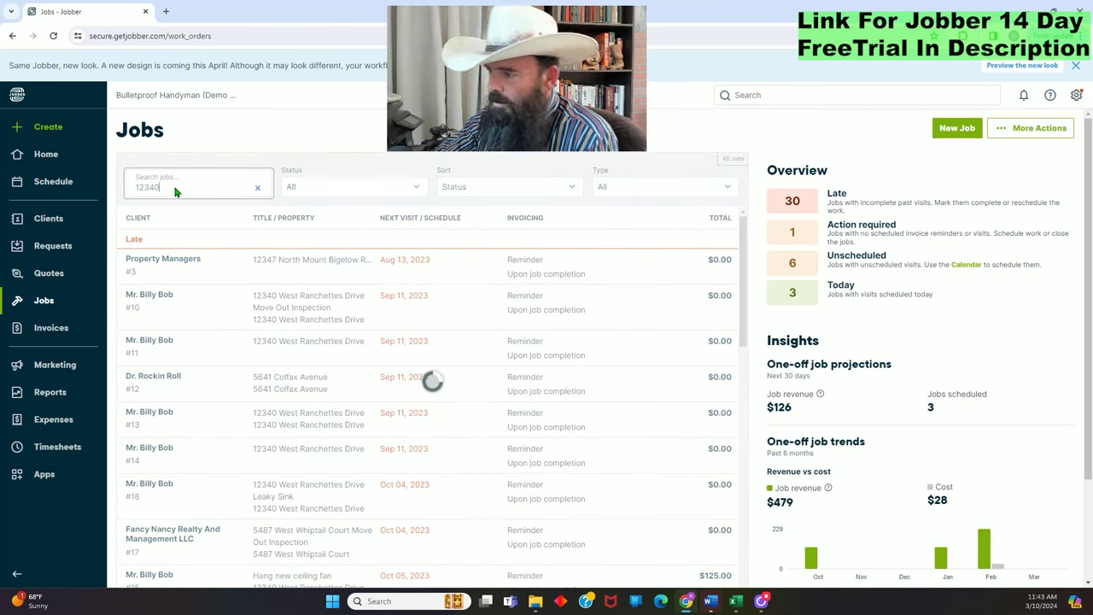
scroll(312, 339, "down", 10)
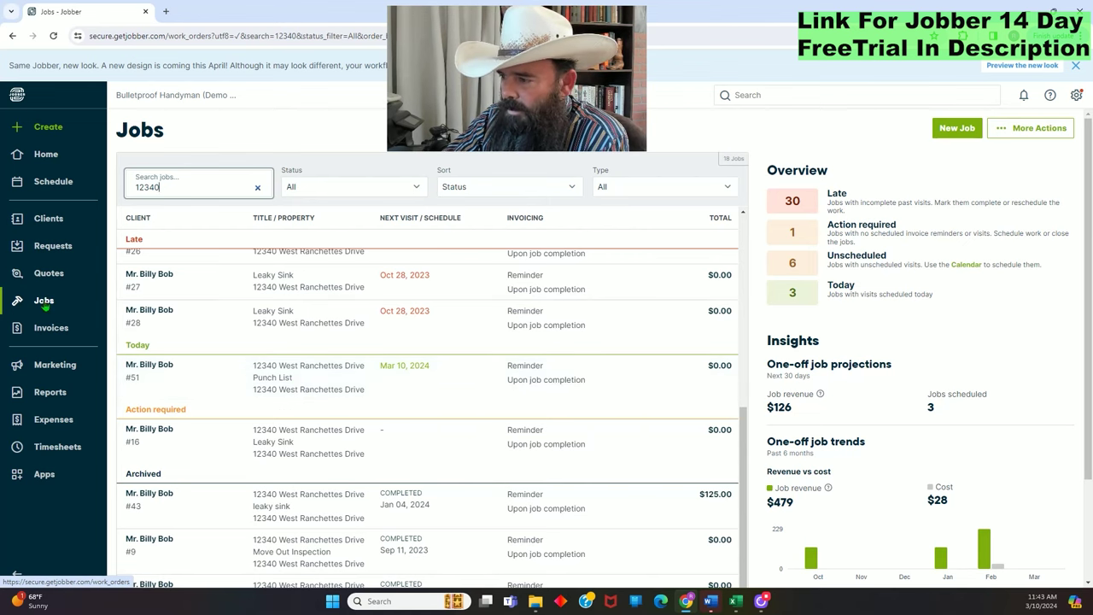
left_click(43, 301)
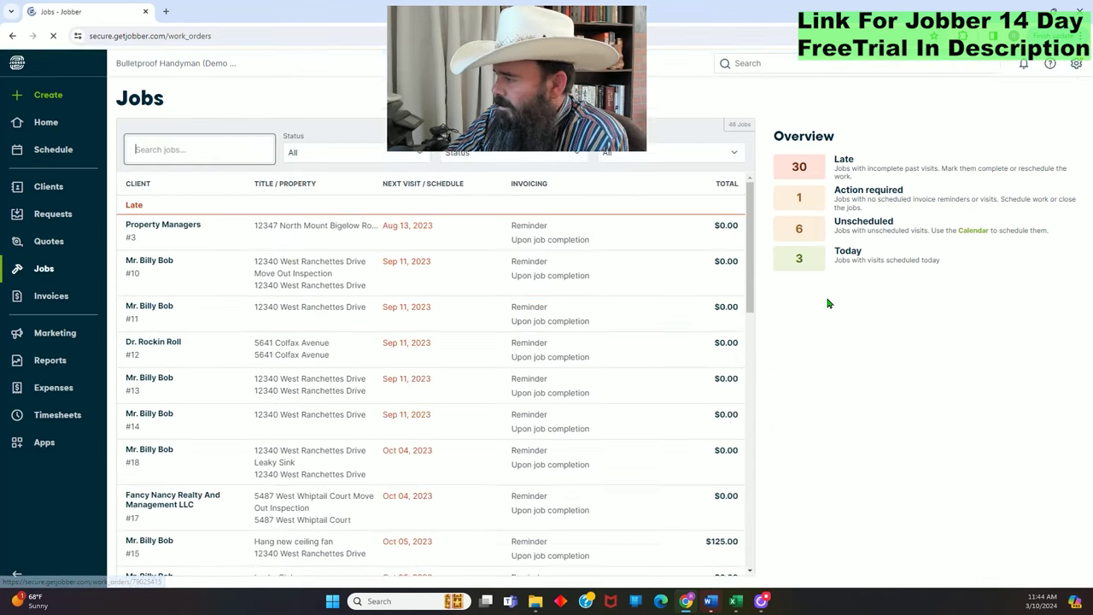
left_click(796, 294)
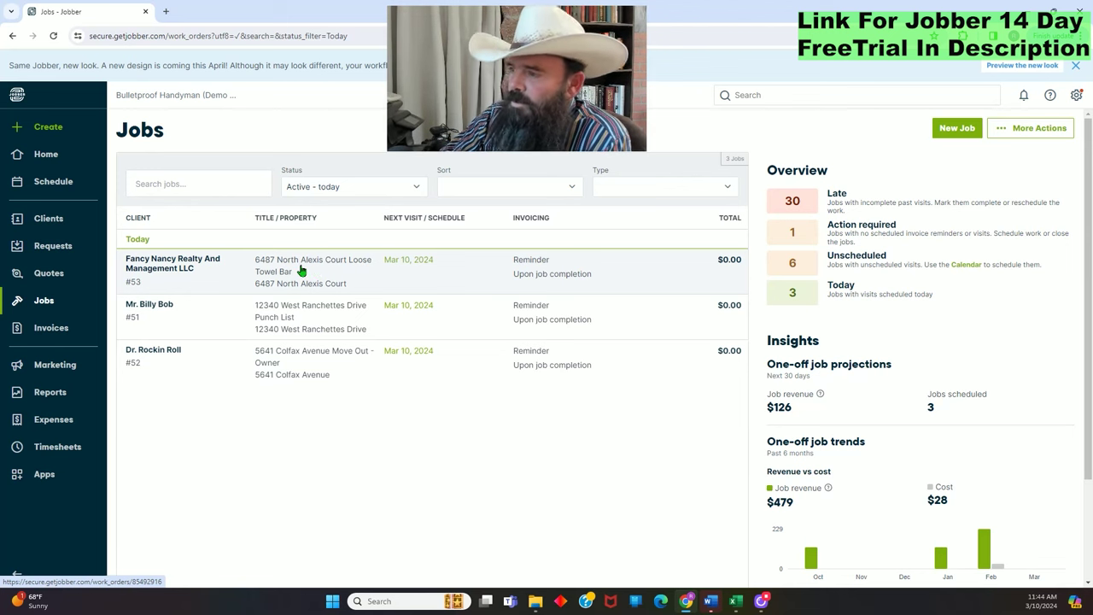
Step: Open job #53 for Fancy Nancy Realty and scroll to its $0.00 Original Request line item
left_click(301, 271)
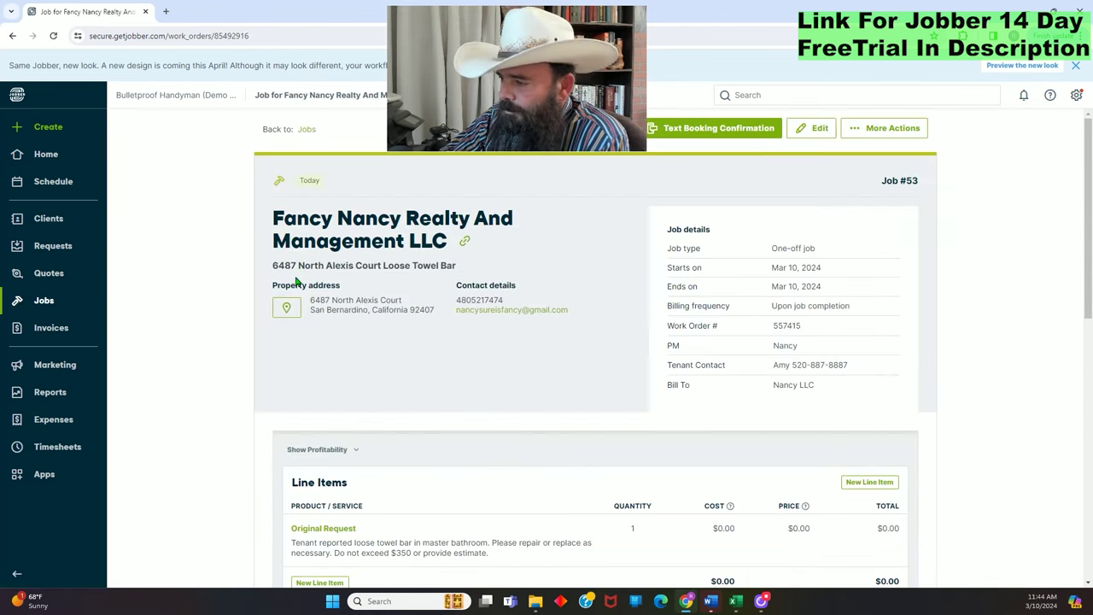
scroll(220, 314, "down", 4)
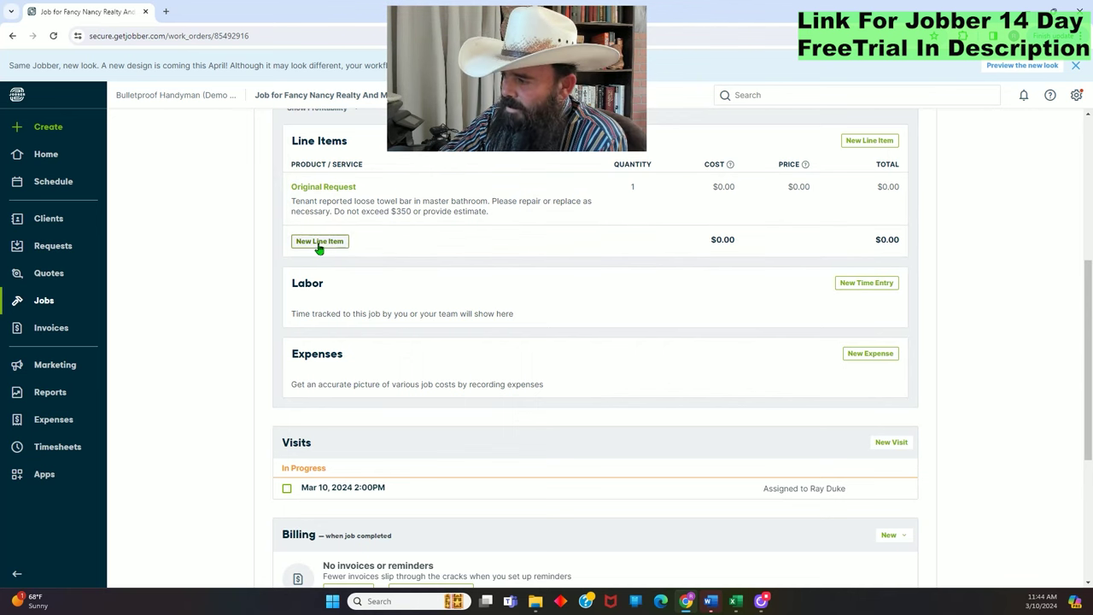
left_click(318, 243)
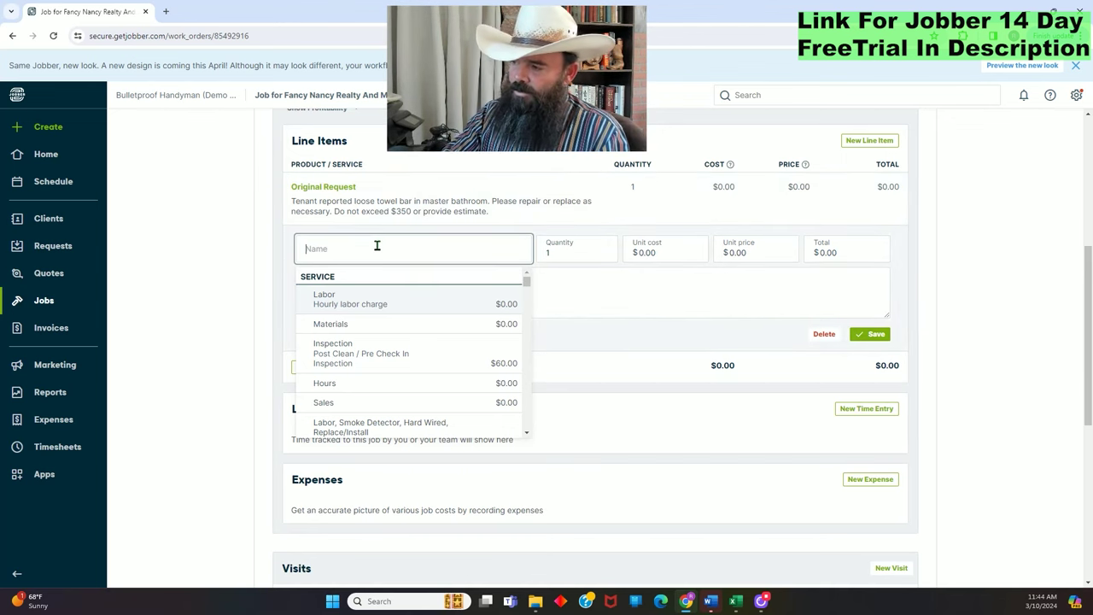
left_click(342, 299)
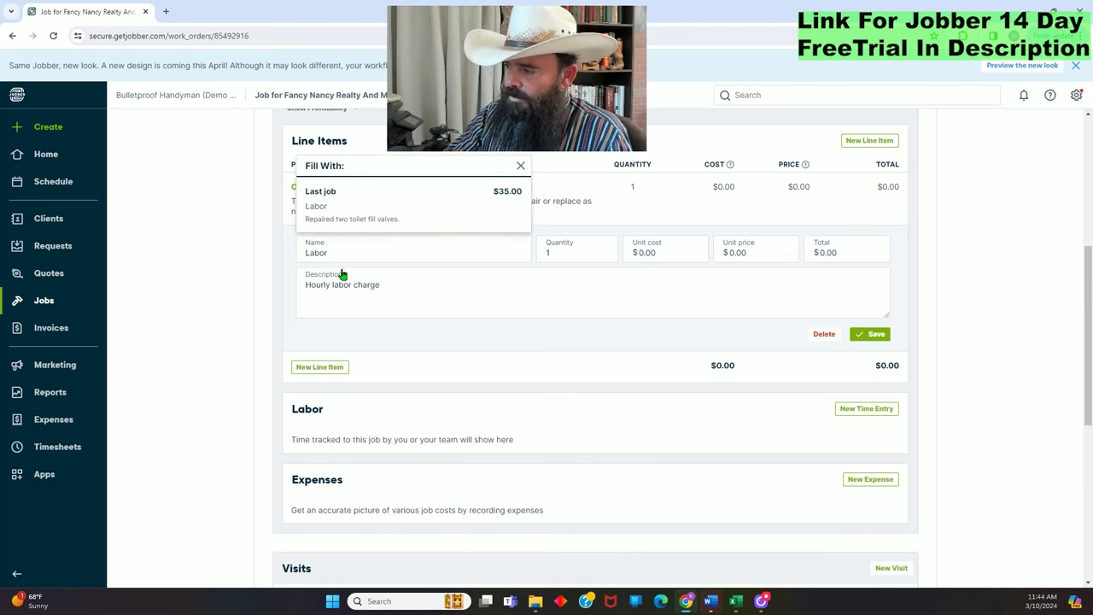
left_click(407, 284)
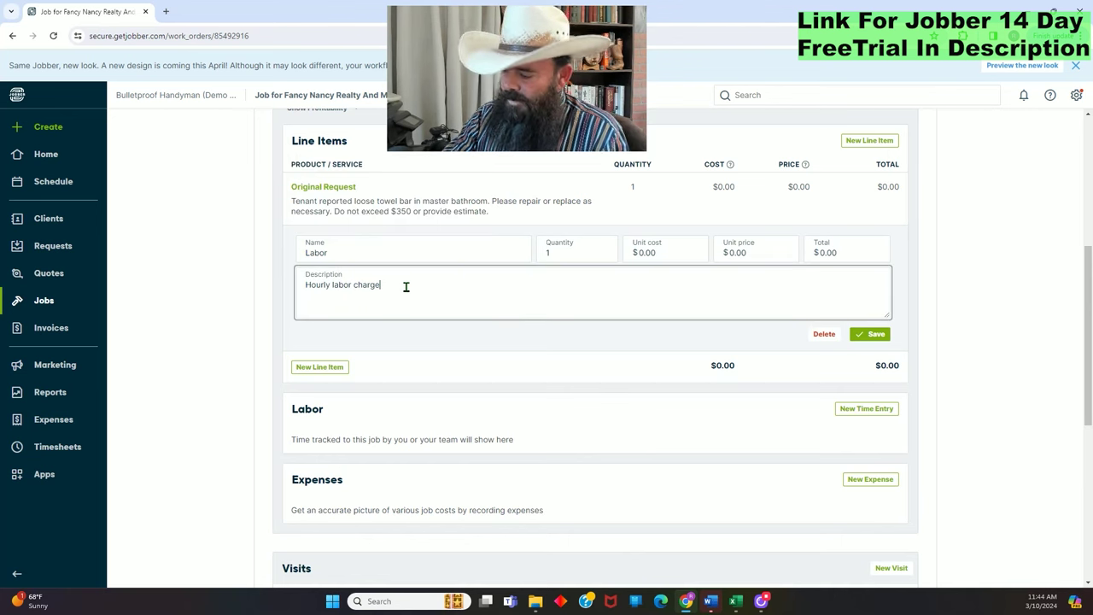
key("BackSpace")
key("BackSpace")
key("BackSpace")
key("BackSpace")
key("BackSpace")
key("BackSpace")
key("BackSpace")
key("BackSpace")
key("BackSpace")
key("BackSpace")
key("BackSpace")
key("BackSpace")
key("BackSpace")
key("BackSpace")
key("BackSpace")
key("BackSpace")
key("BackSpace")
key("BackSpace")
key("BackSpace")
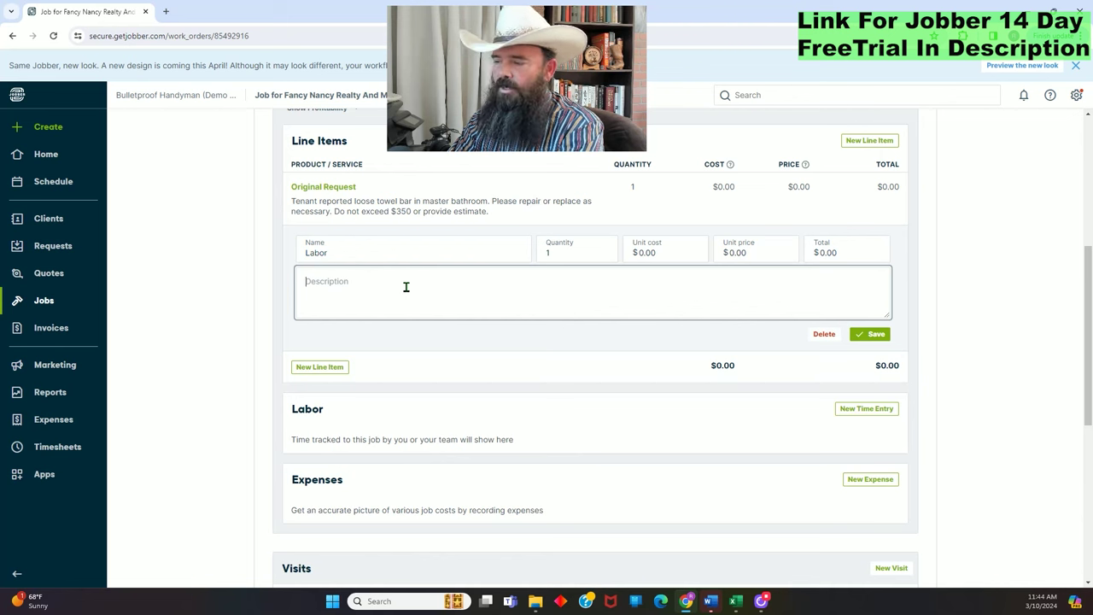
type("akjlsd;gaoidsfjg;aoisdf")
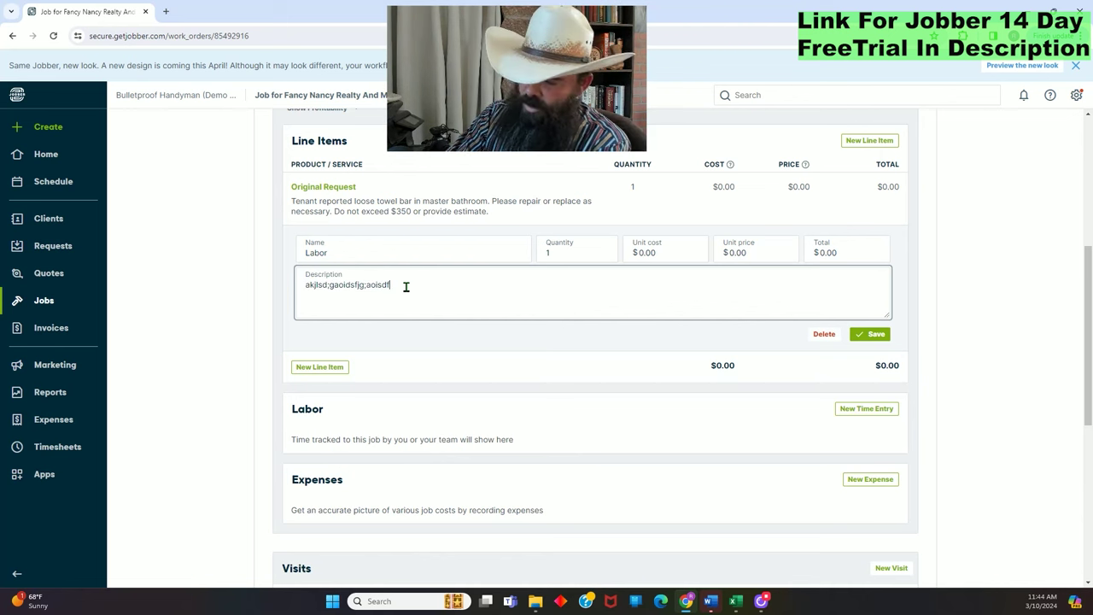
key("BackSpace")
key("BackSpace")
key("BackSpace")
key("BackSpace")
key("BackSpace")
key("BackSpace")
key("BackSpace")
key("BackSpace")
key("BackSpace")
key("BackSpace")
key("BackSpace")
key("BackSpace")
key("BackSpace")
key("BackSpace")
key("BackSpace")
key("BackSpace")
key("BackSpace")
key("BackSpace")
key("BackSpace")
key("BackSpace")
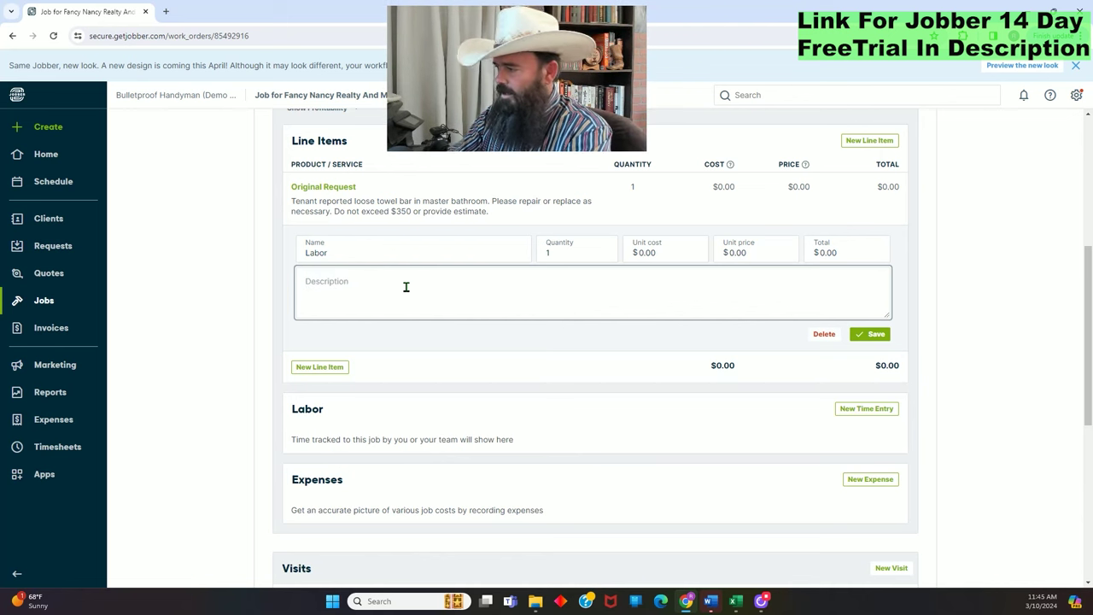
left_click(849, 251)
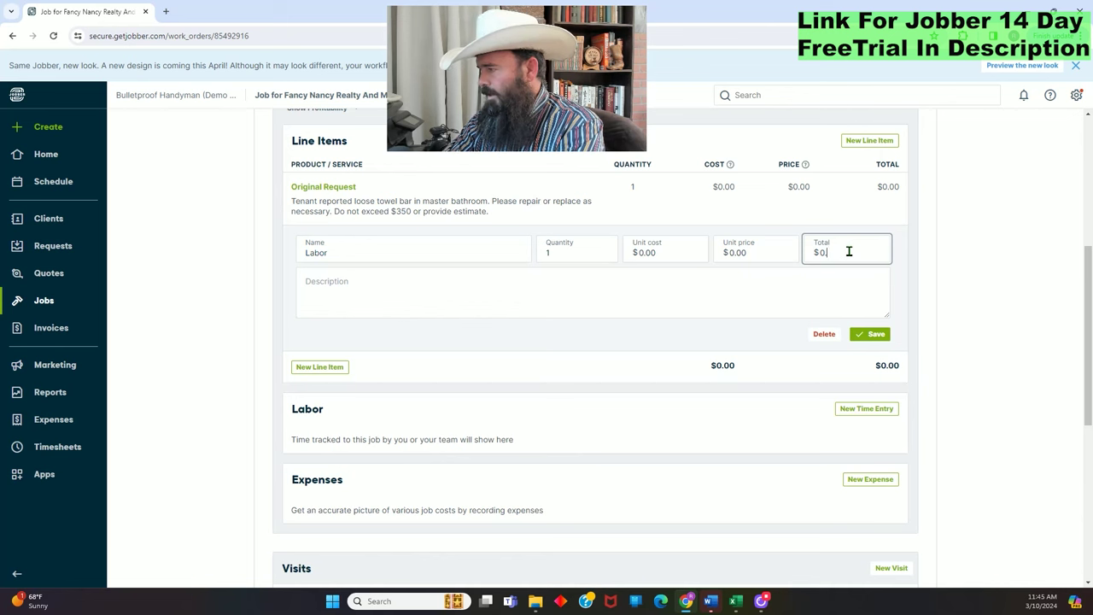
key("BackSpace")
type("125")
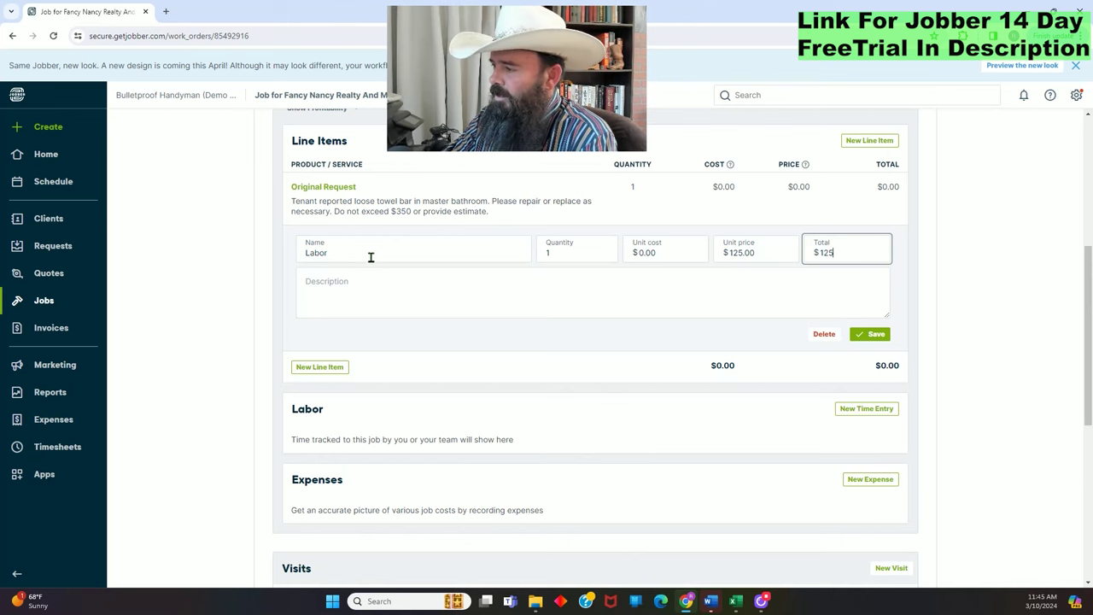
Step: Replace the unfinished Labor item with the 'Labor, Towel Bar, Tighten, Reinstall, Or Install New' service
left_click(825, 336)
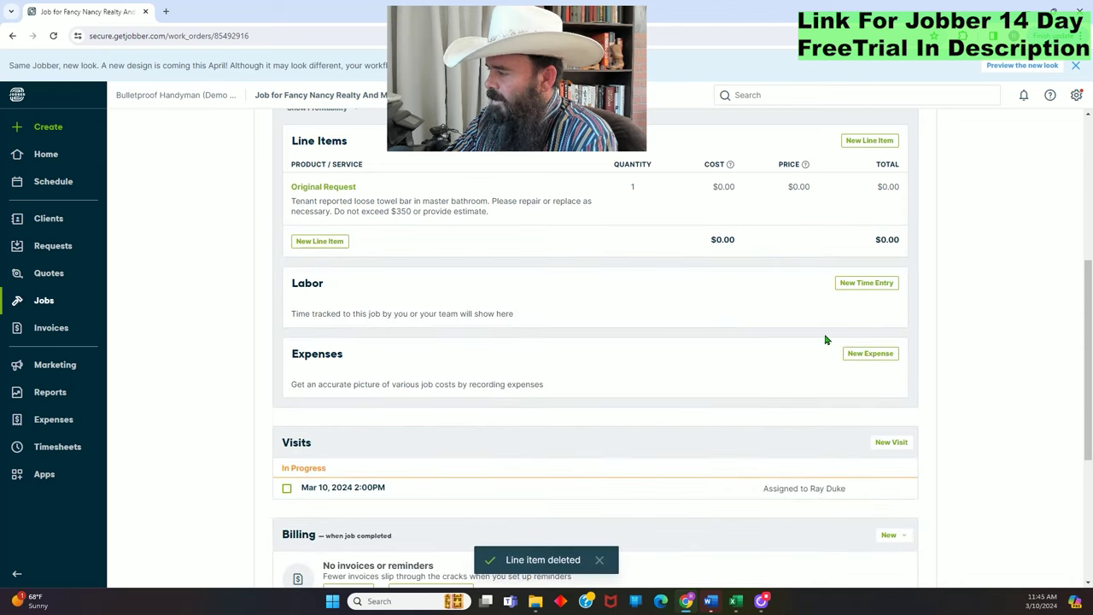
left_click(320, 241)
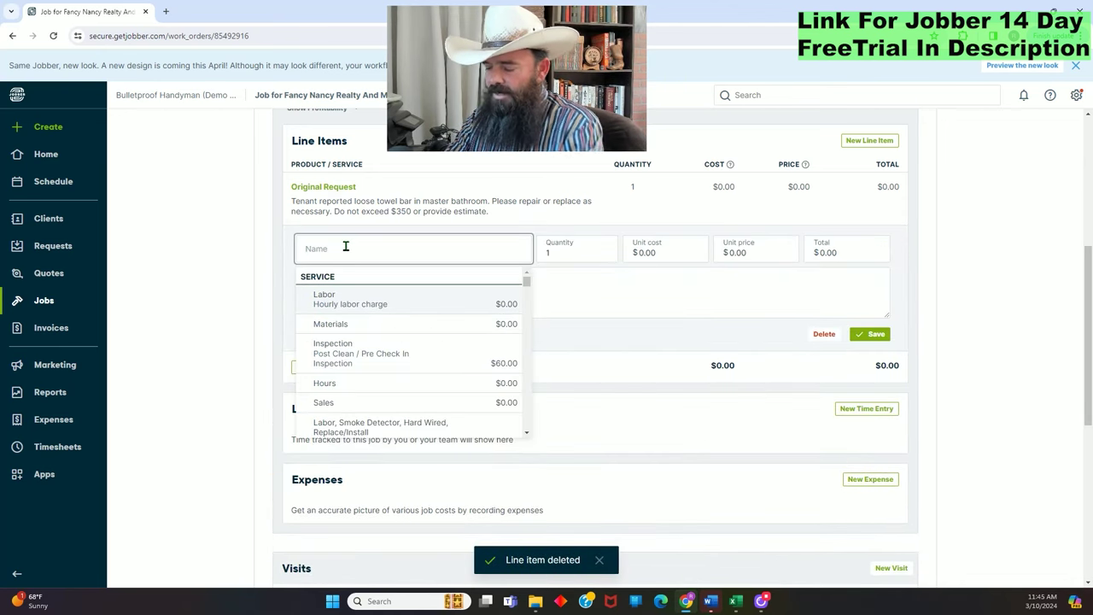
type("towel")
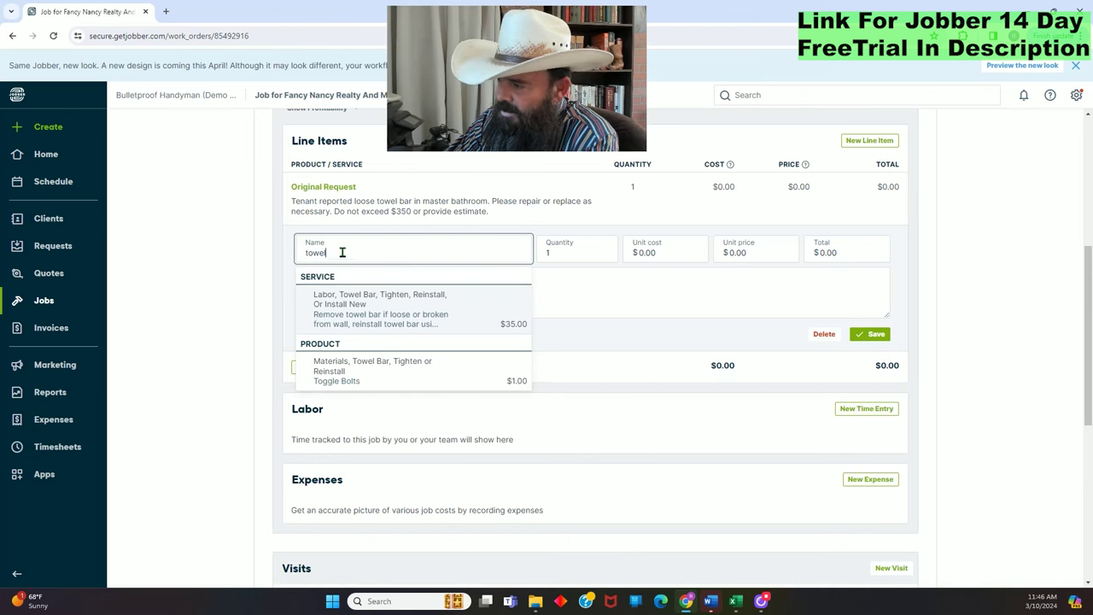
left_click(379, 312)
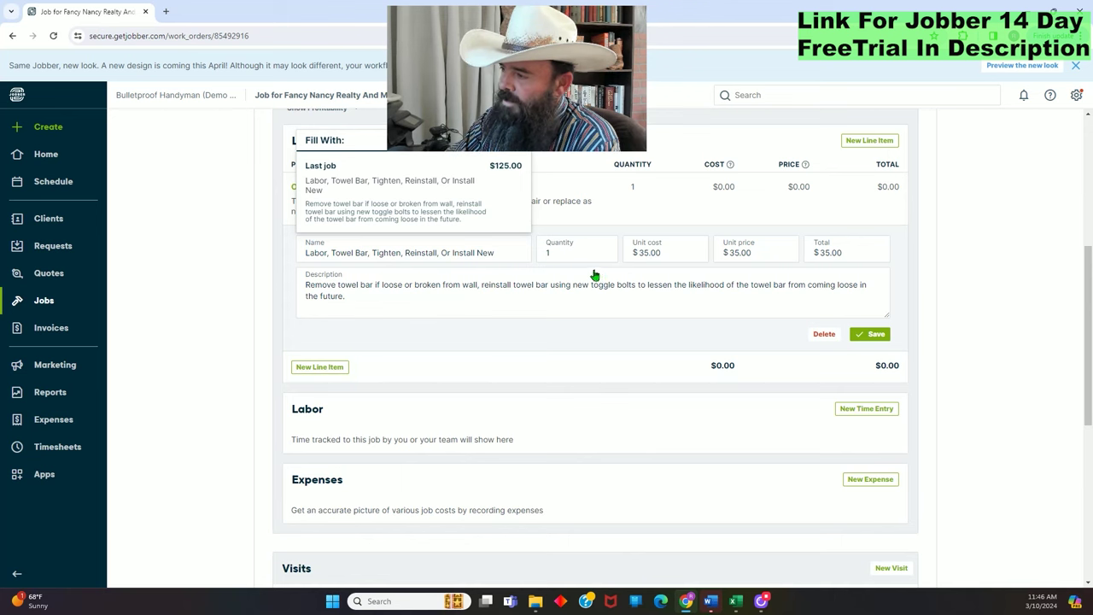
left_click(199, 288)
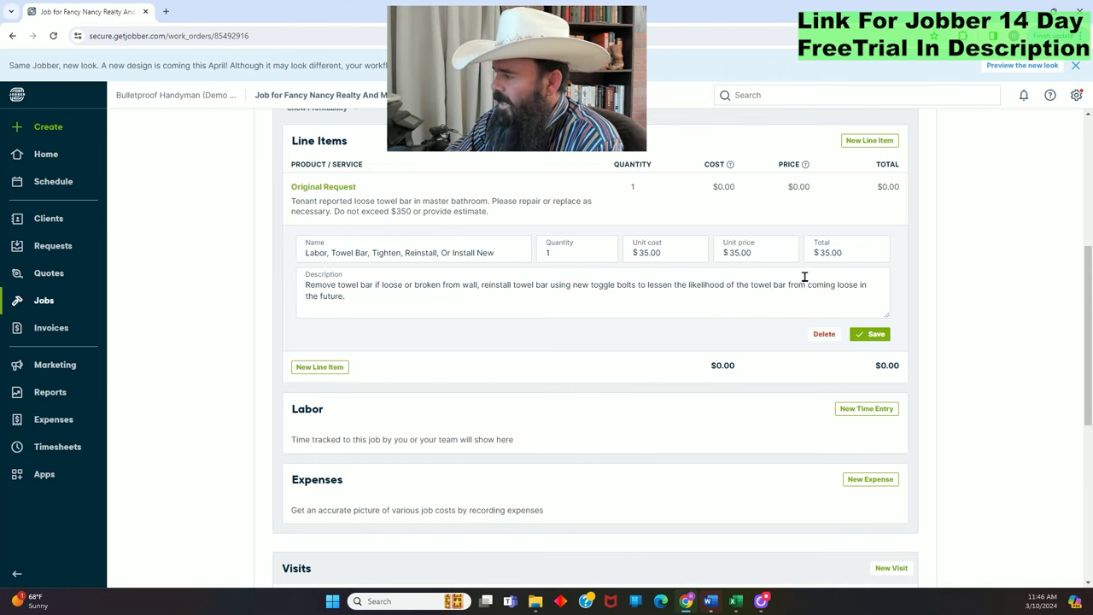
Step: Clear the unit cost and price, set the line total to $125.00, and save the labor item
left_click(859, 254)
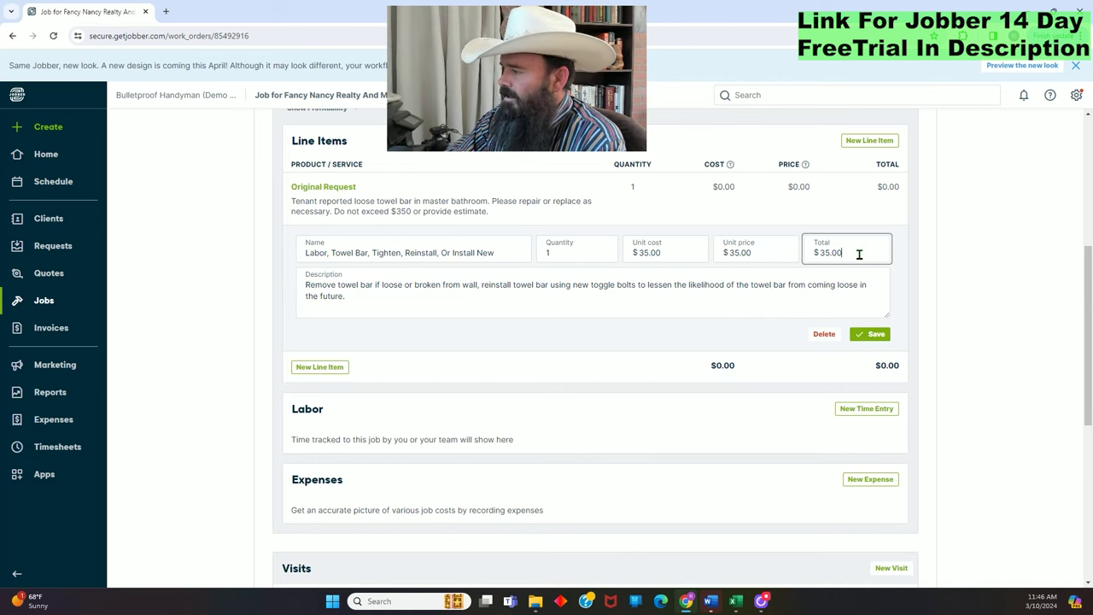
left_click(673, 255)
key("BackSpace")
key("BackSpace")
key("BackSpace")
key("BackSpace")
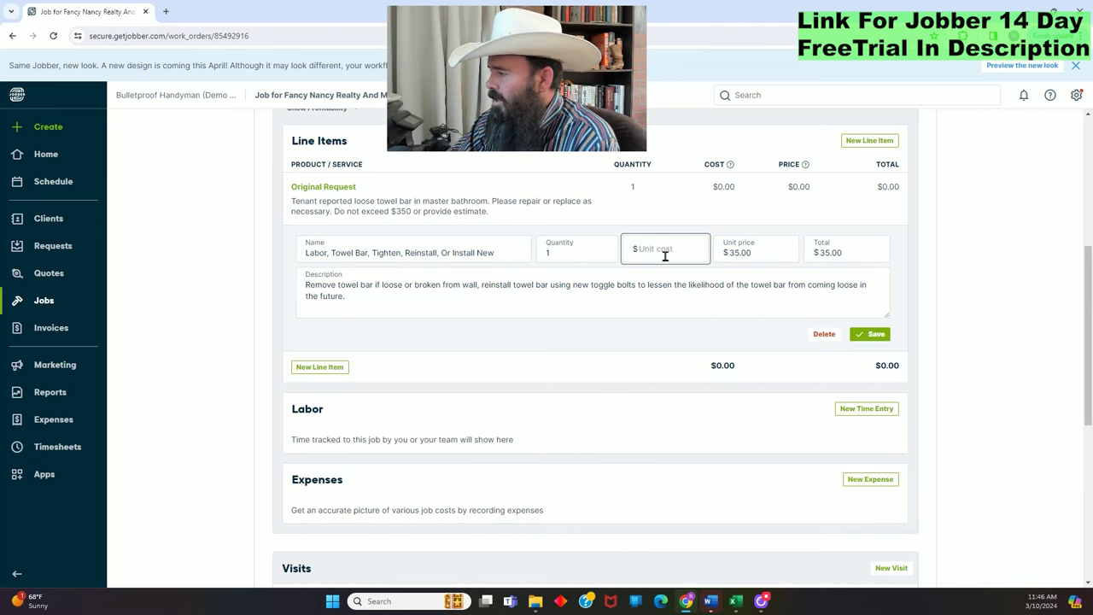
left_click(765, 257)
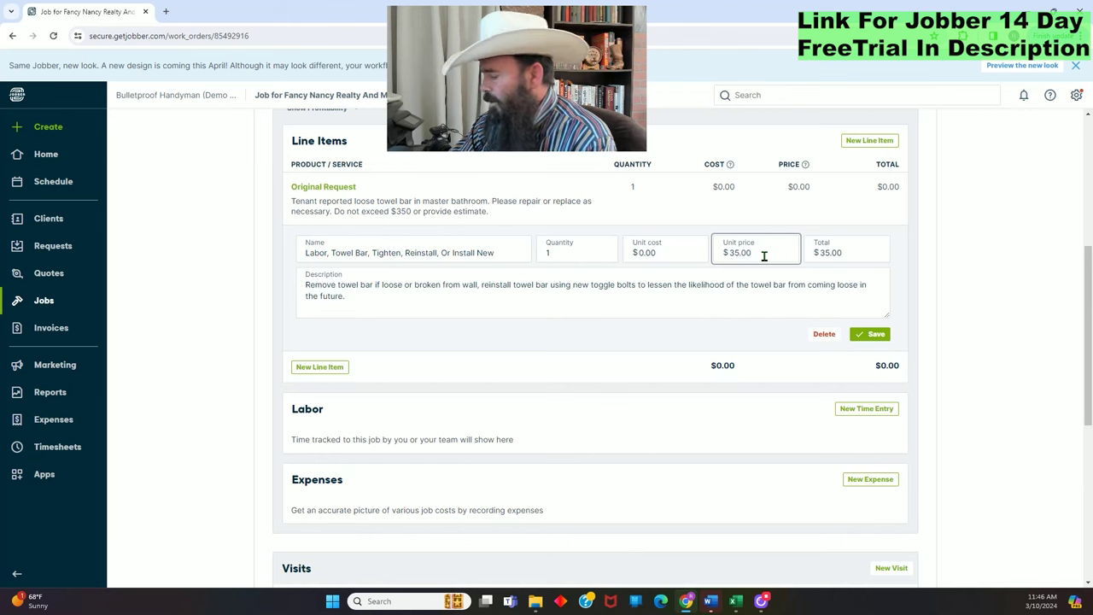
key("BackSpace")
key("BackSpace")
key("BackSpace")
key("BackSpace")
left_click(837, 251)
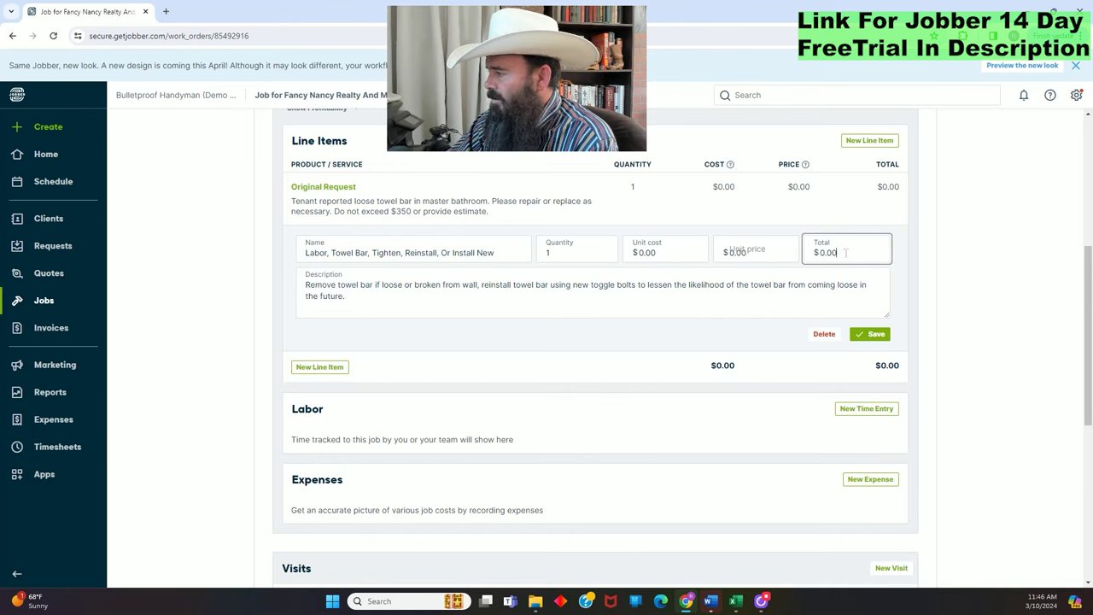
key("BackSpace")
key("BackSpace")
key("BackSpace")
key("BackSpace")
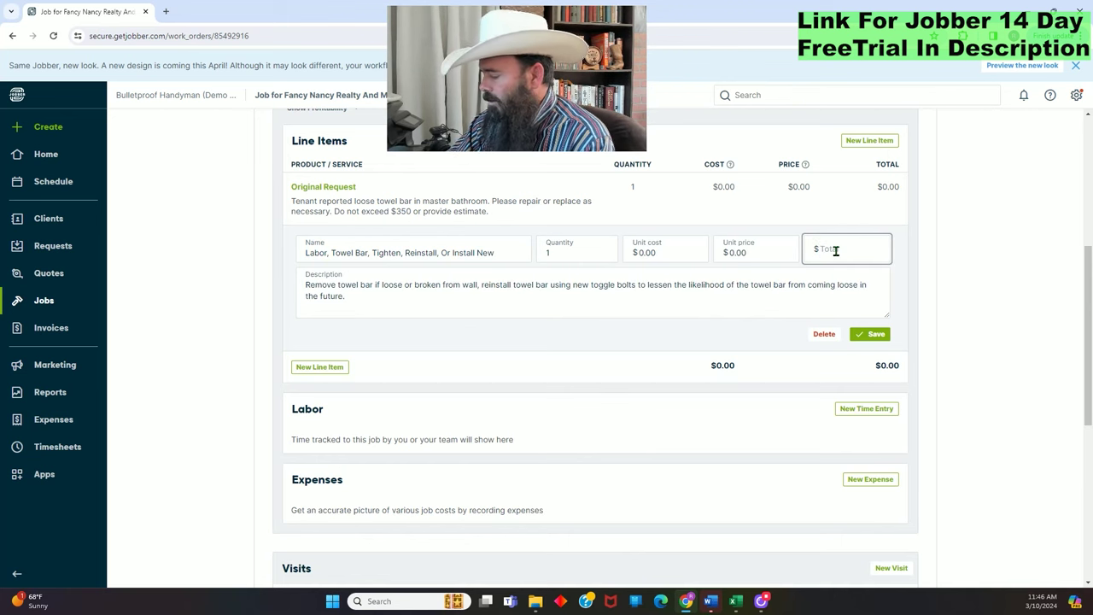
type("125")
left_click(752, 330)
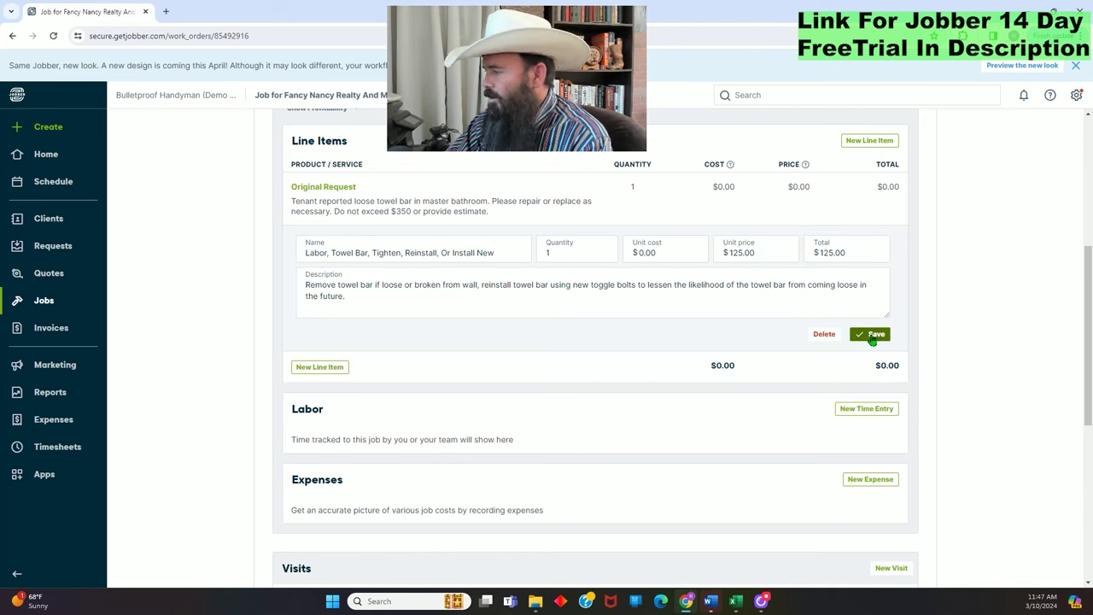
left_click(876, 338)
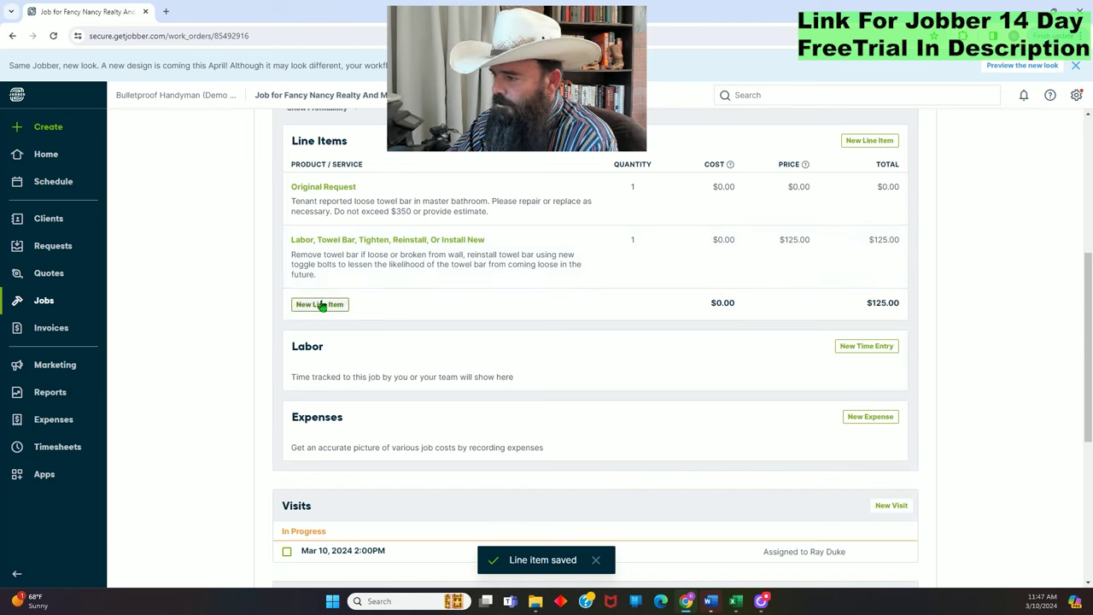
Step: Add the towel-bar Toggle Bolts materials product as a new line item
left_click(317, 305)
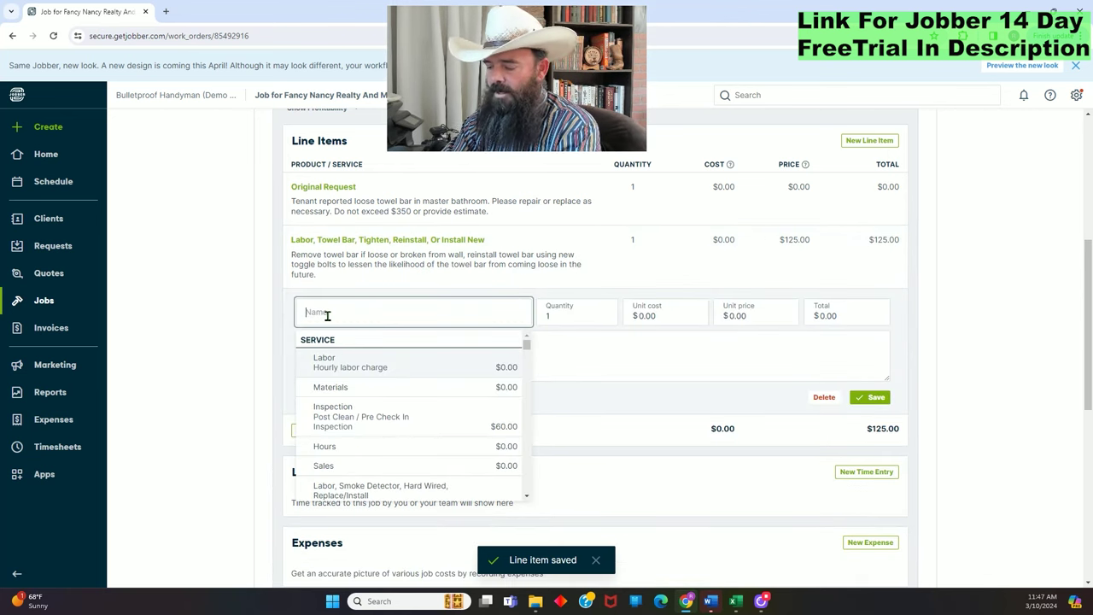
type("towel")
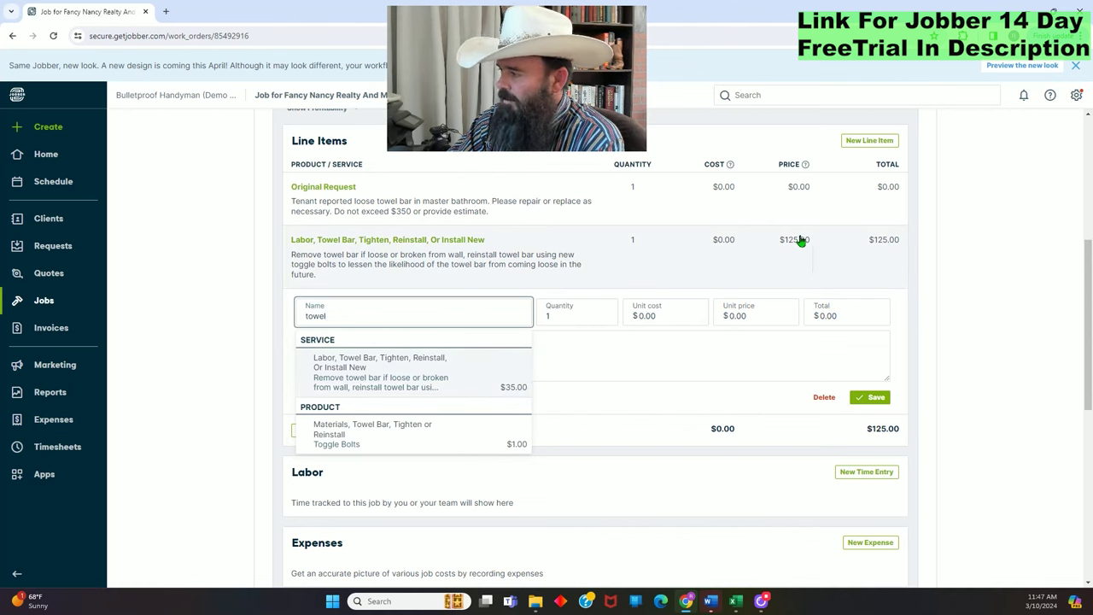
left_click(367, 436)
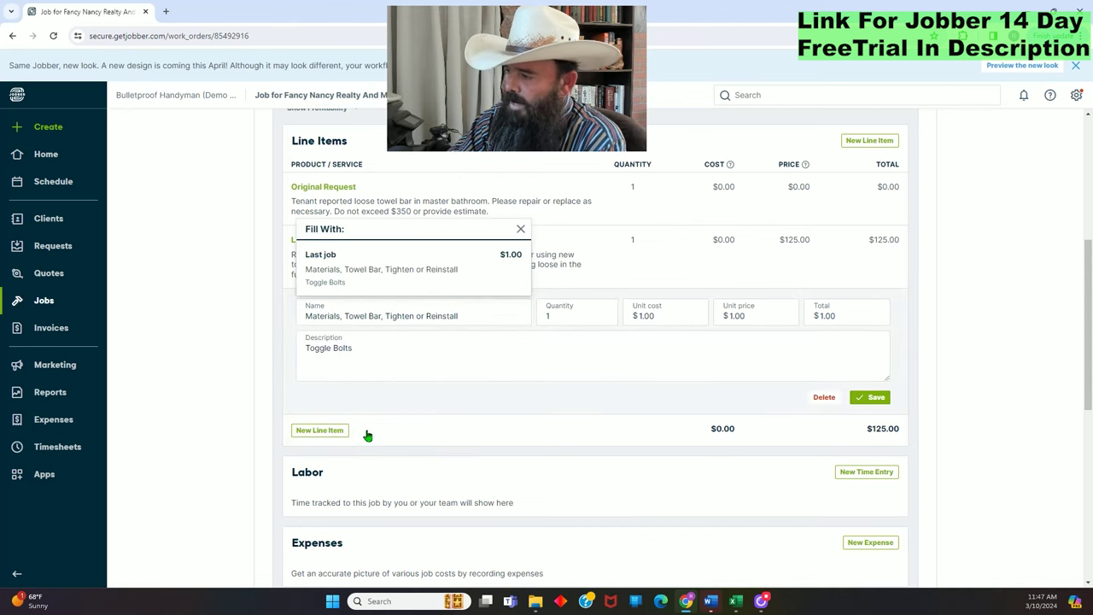
left_click(280, 381)
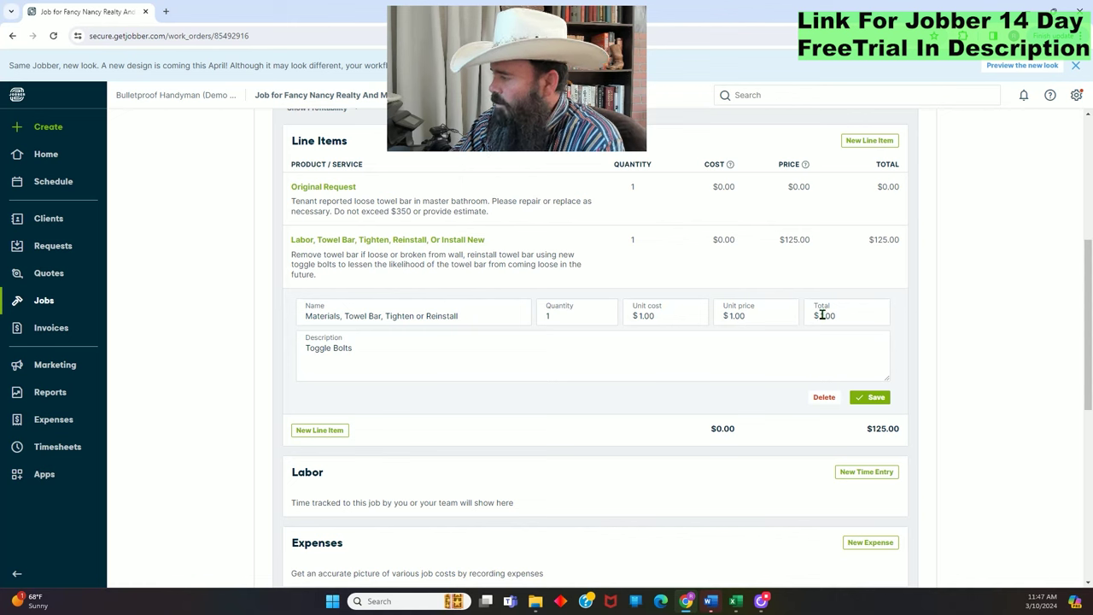
Step: Set its unit price to $2.00 and save, bringing the job total to $127.00
left_click(732, 316)
key("BackSpace")
type("2")
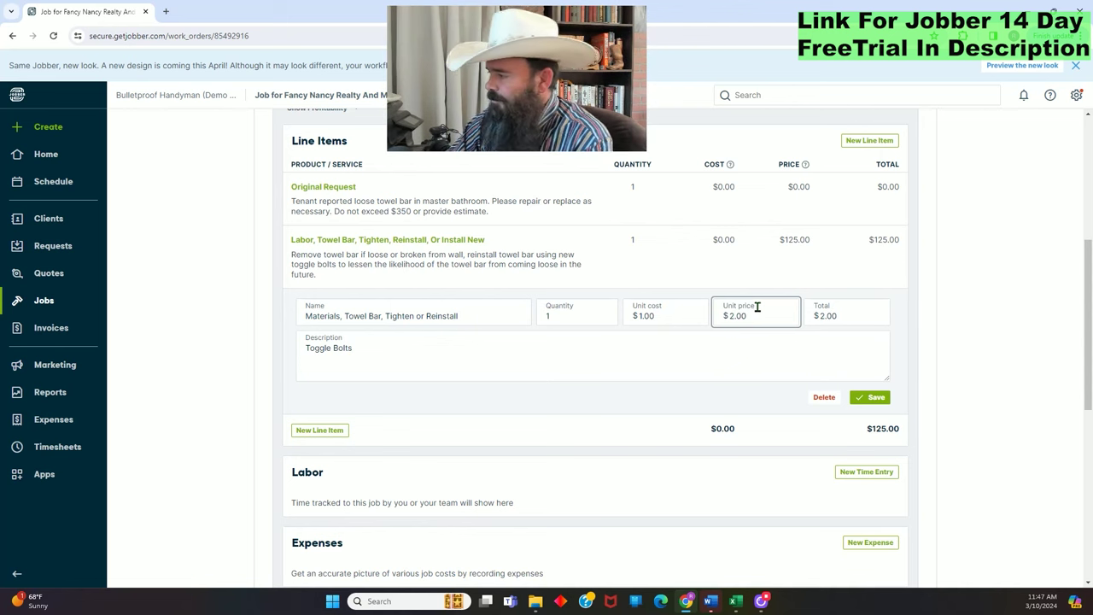
left_click(728, 396)
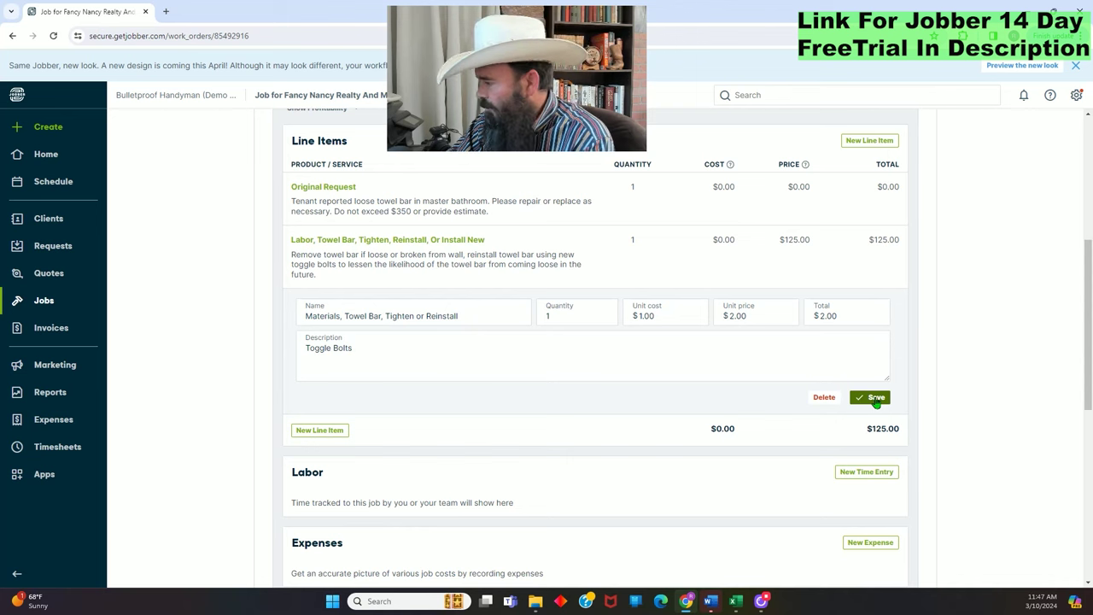
left_click(876, 398)
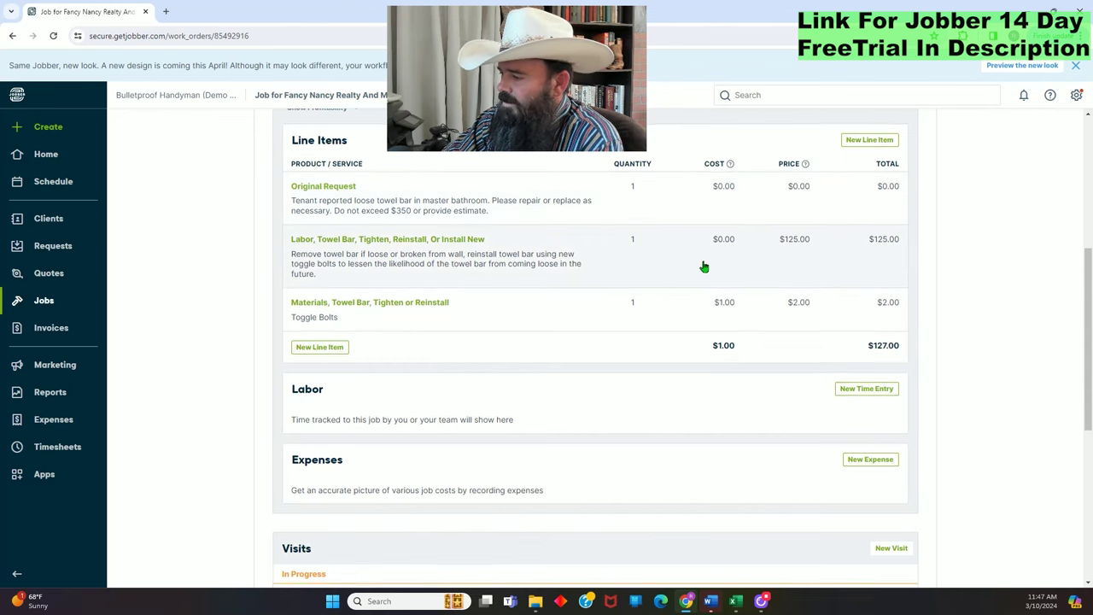
scroll(693, 271, "down", 5)
scroll(663, 326, "up", 2)
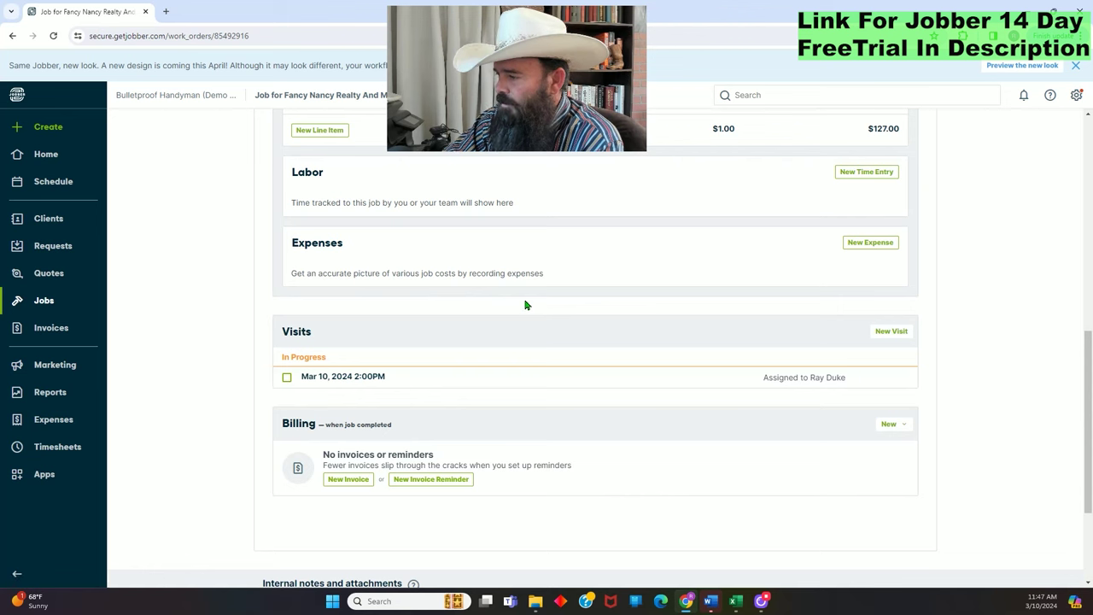
left_click(533, 383)
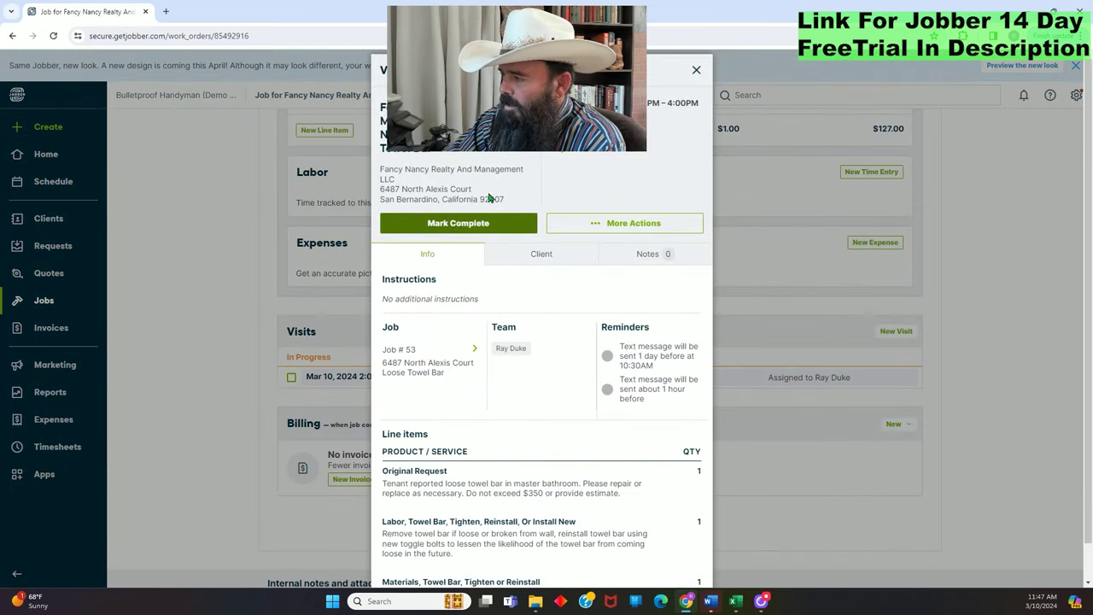
left_click(696, 72)
scroll(714, 325, "up", 8)
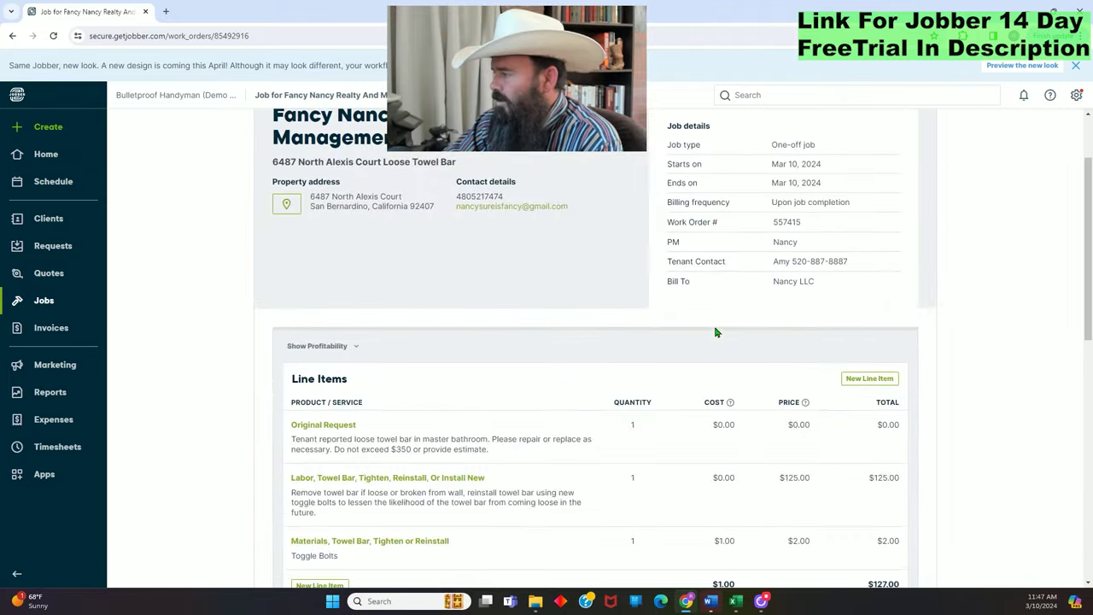
Step: Close job #53 with its one past visit marked complete
left_click(889, 133)
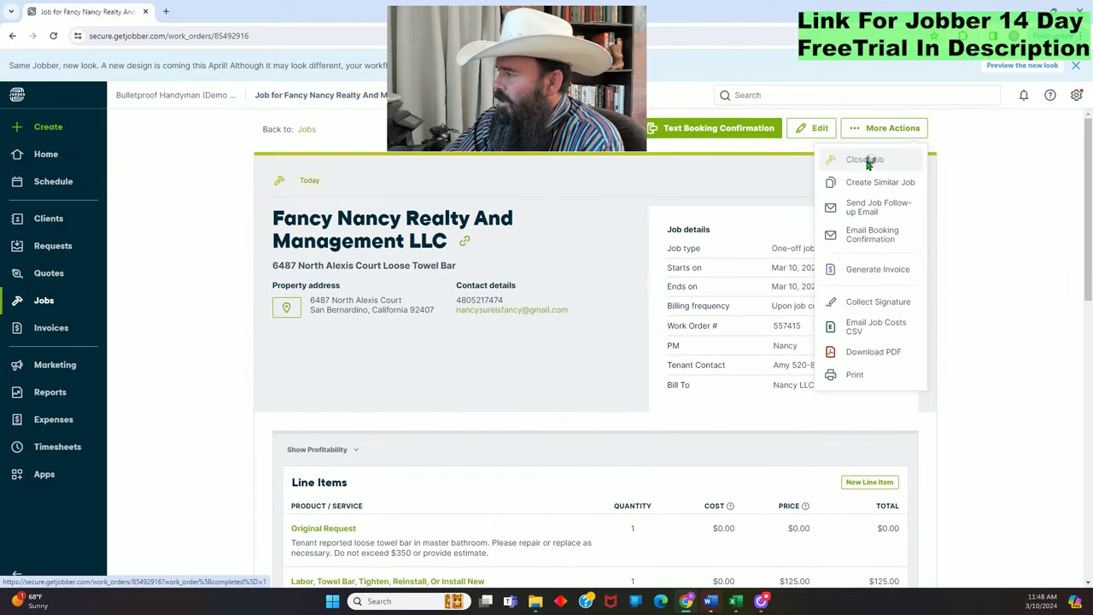
left_click(864, 161)
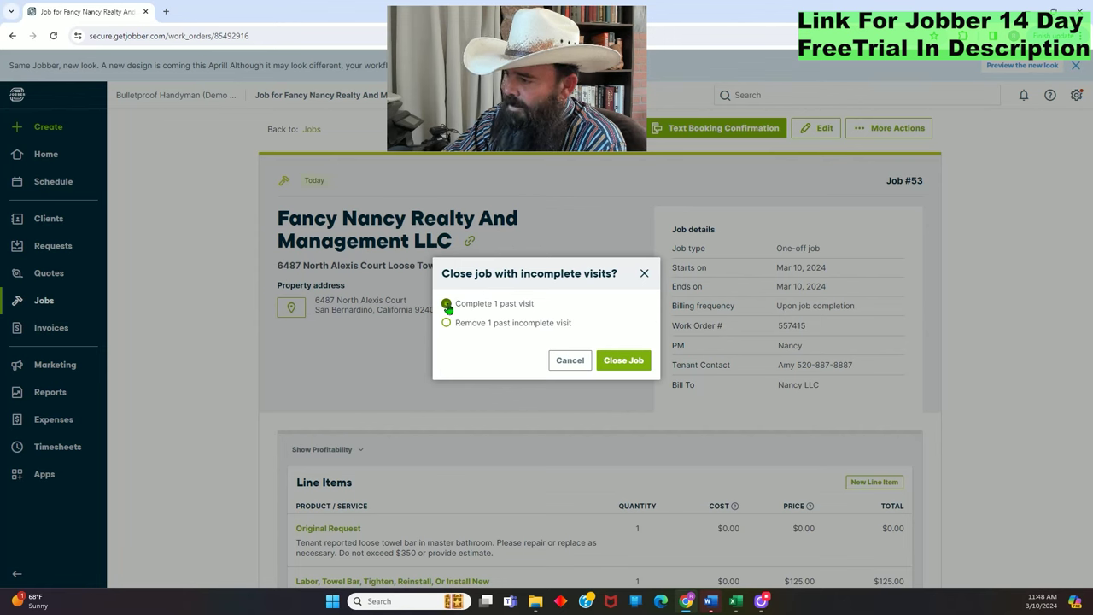
left_click(623, 360)
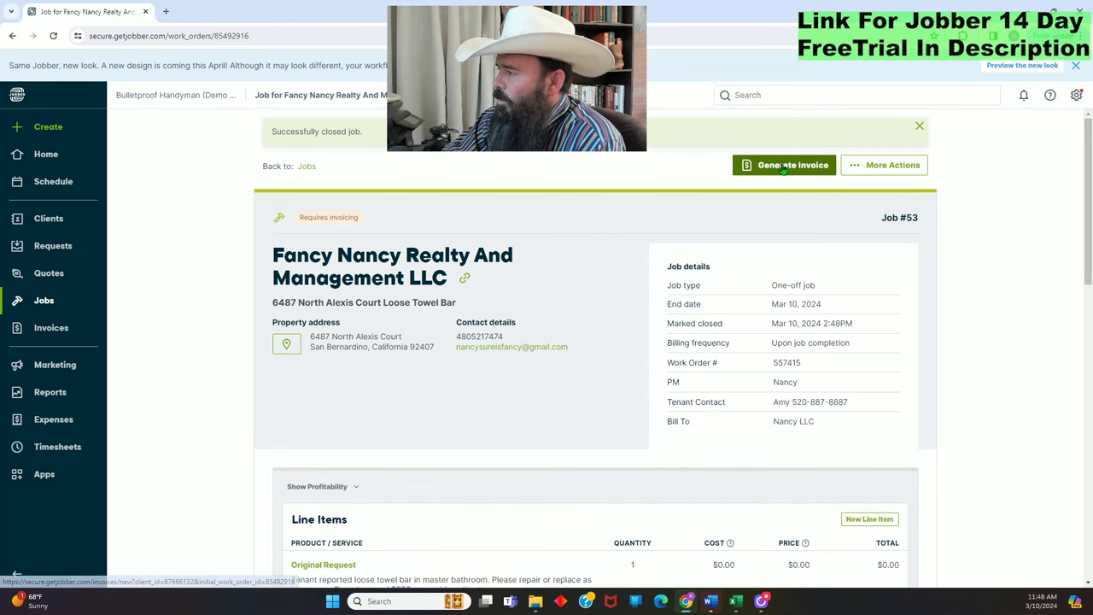
Step: Generate an invoice for job #53, copying the job title to reuse later
left_click(790, 170)
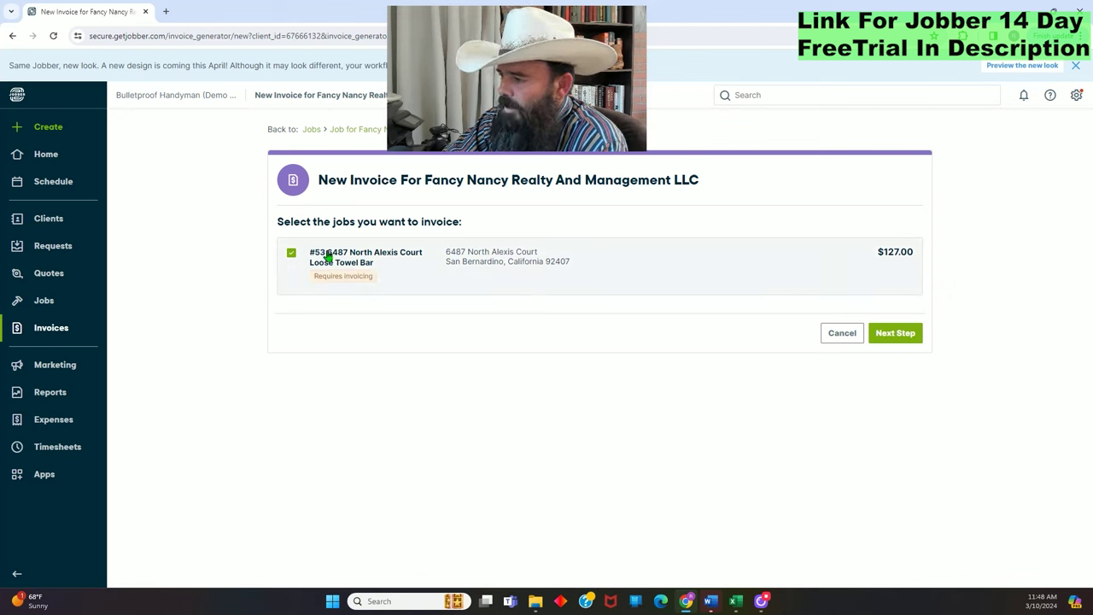
left_click_drag(327, 255, 372, 265)
right_click(367, 265)
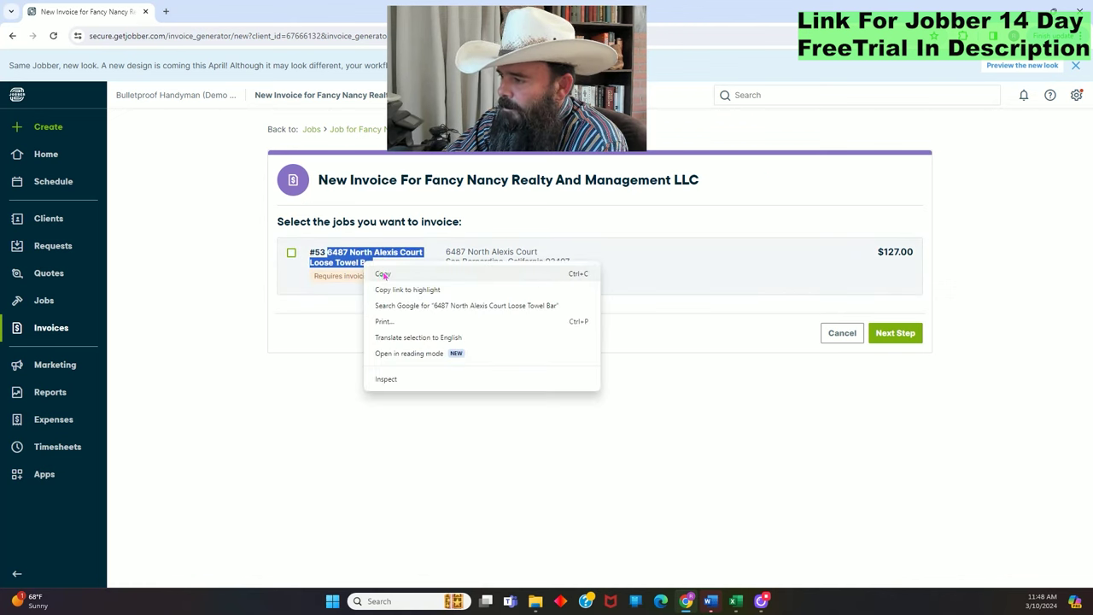
left_click(383, 273)
left_click(291, 256)
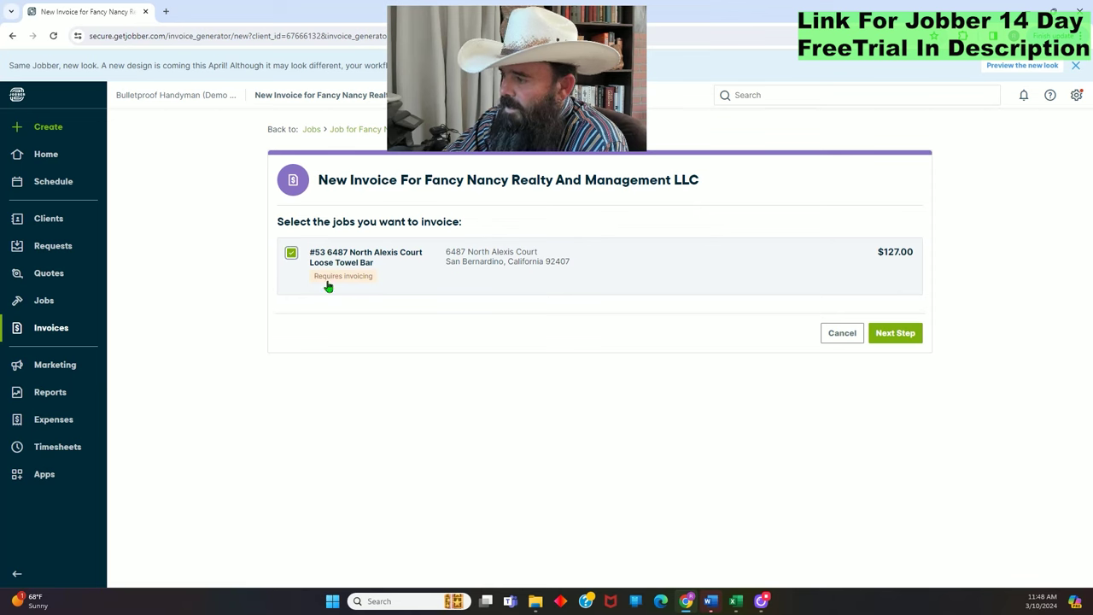
left_click(890, 337)
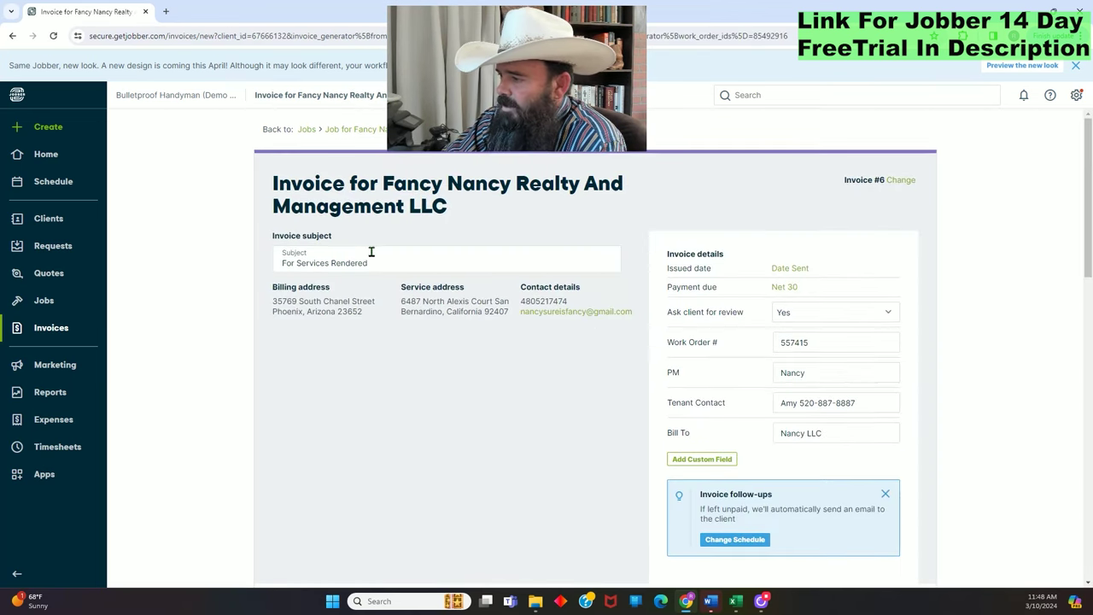
Step: Replace the 'For Services Rendered' subject with the copied job title
left_click_drag(371, 262, 276, 256)
right_click(303, 258)
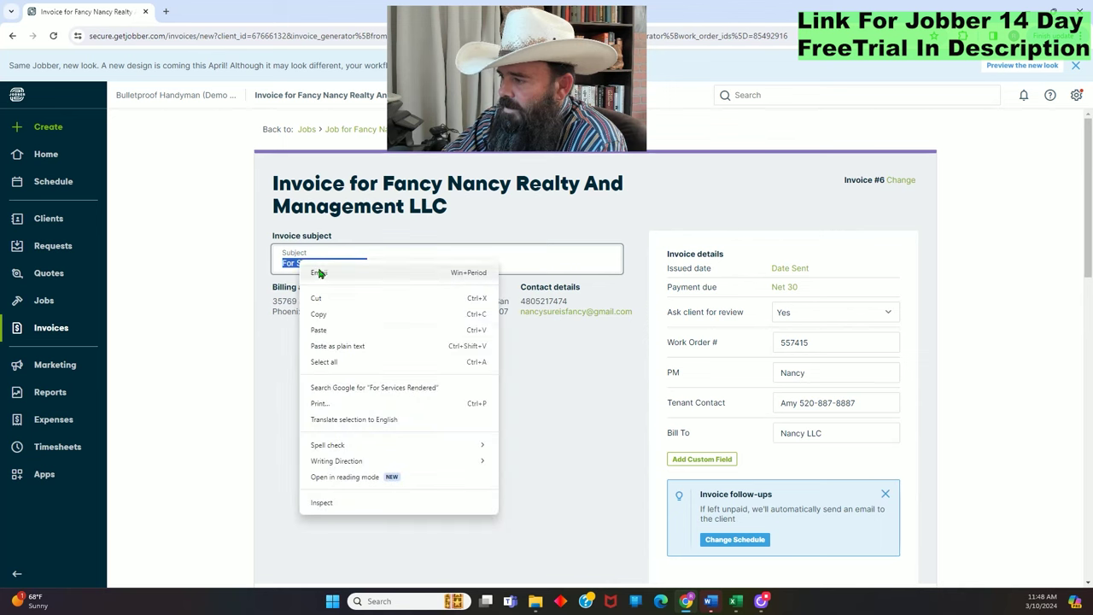
left_click(317, 331)
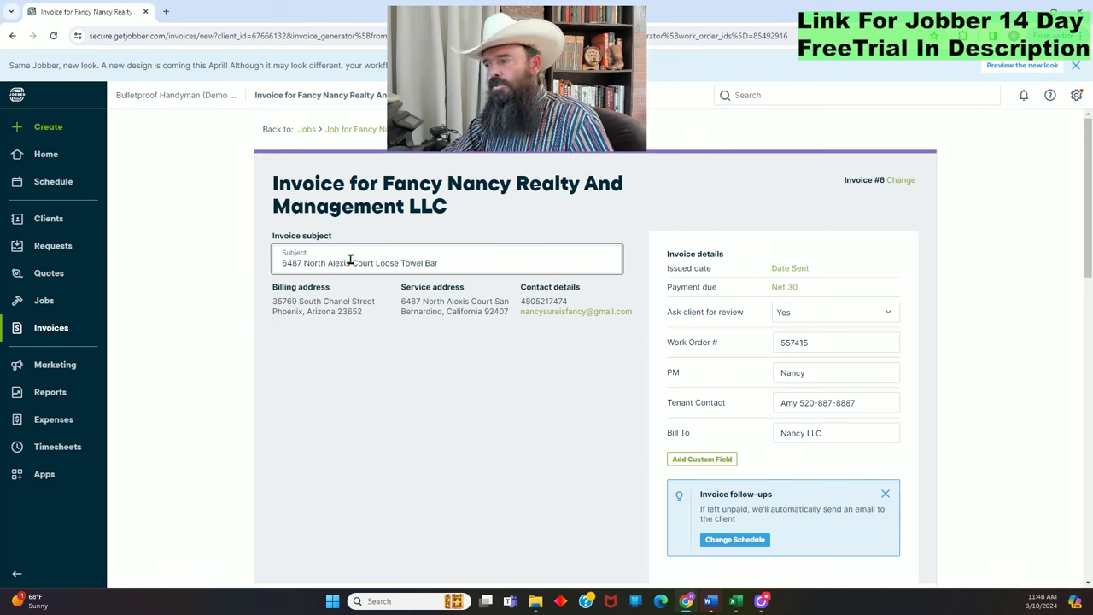
Step: Set Ask client for review to No on the invoice
scroll(590, 376, "down", 1)
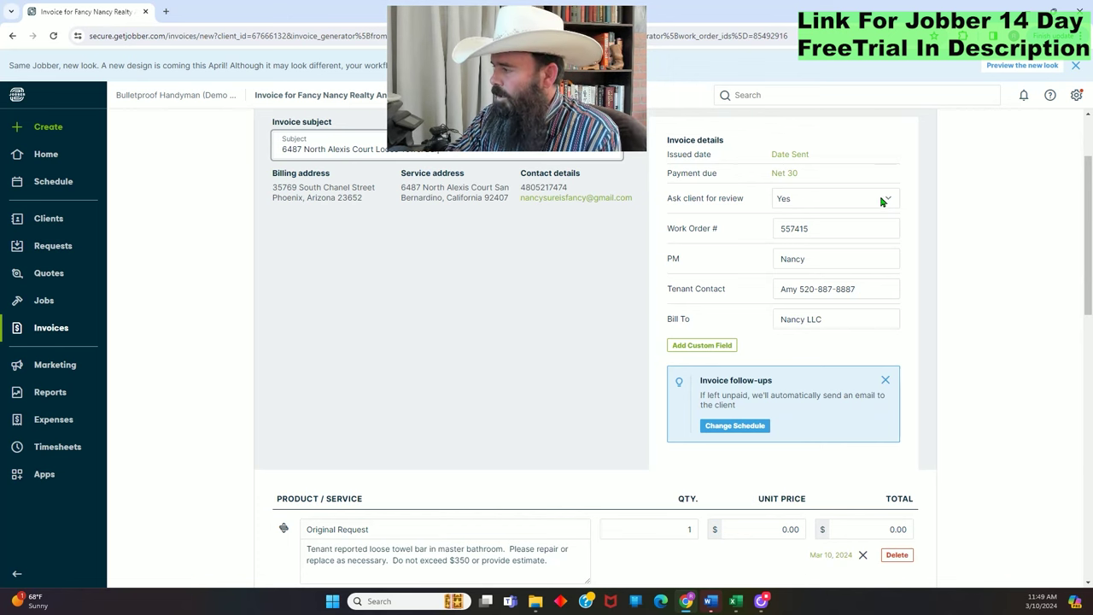
left_click(882, 198)
left_click(813, 222)
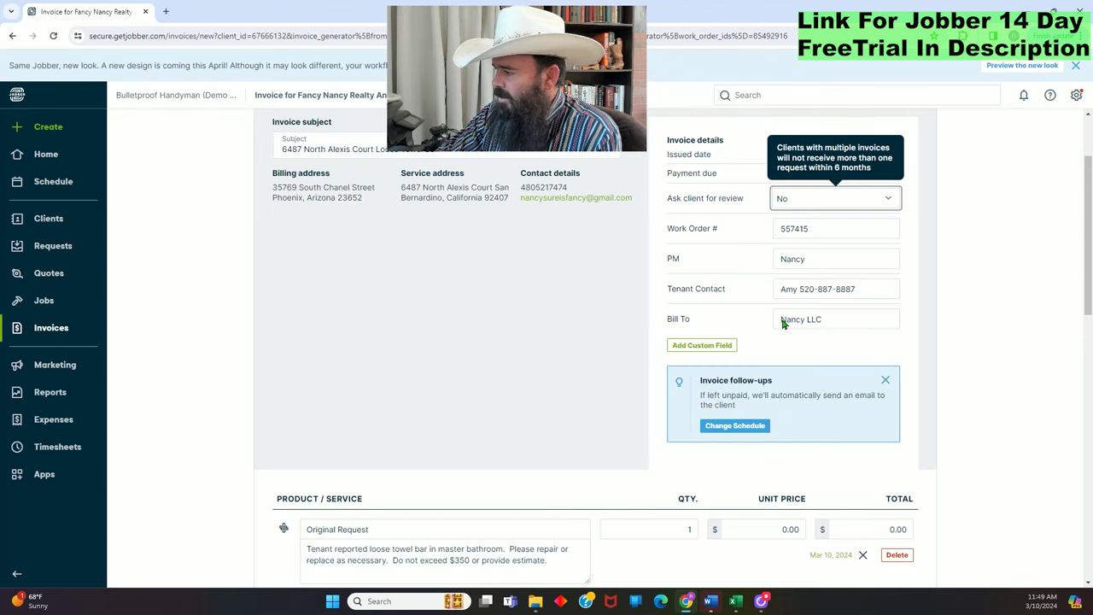
scroll(504, 343, "down", 1)
scroll(508, 341, "down", 3)
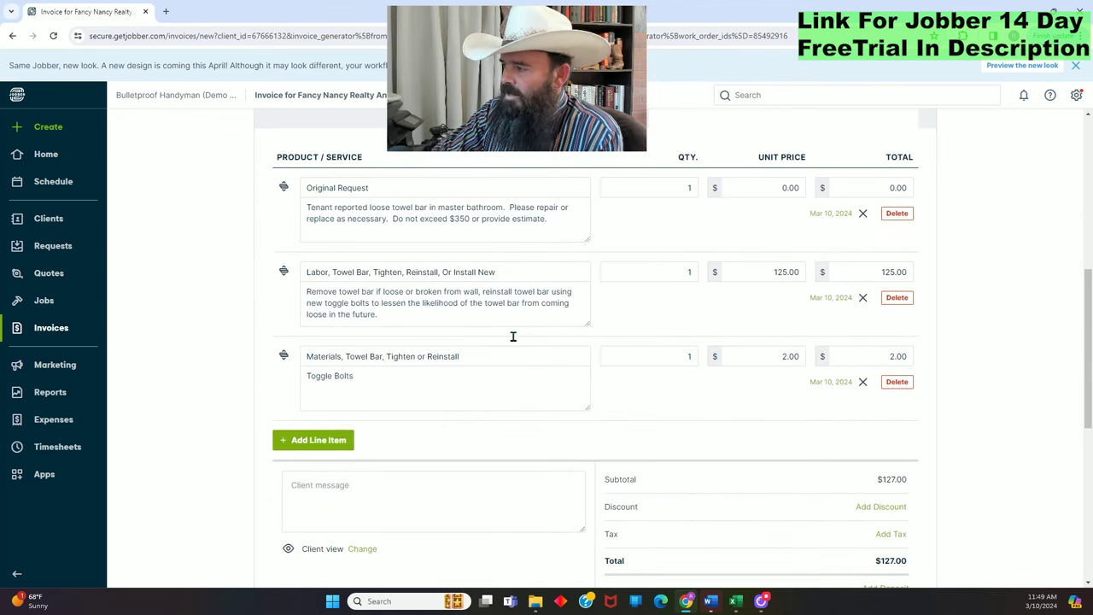
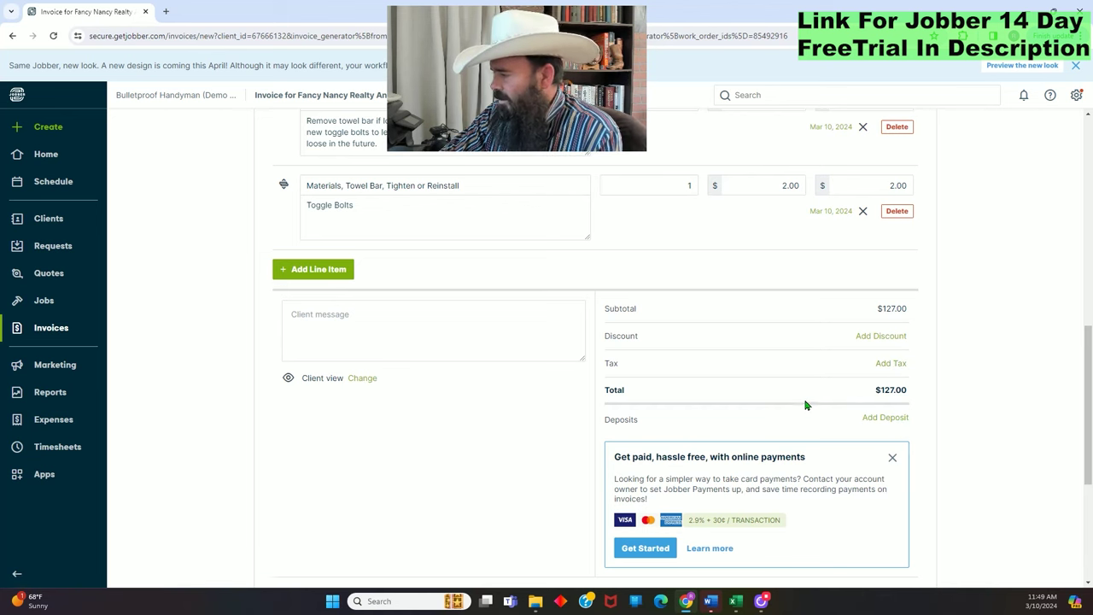
Step: Show the $127.00 invoice's Save And… options: text message, email, or collect payment
scroll(806, 407, "down", 3)
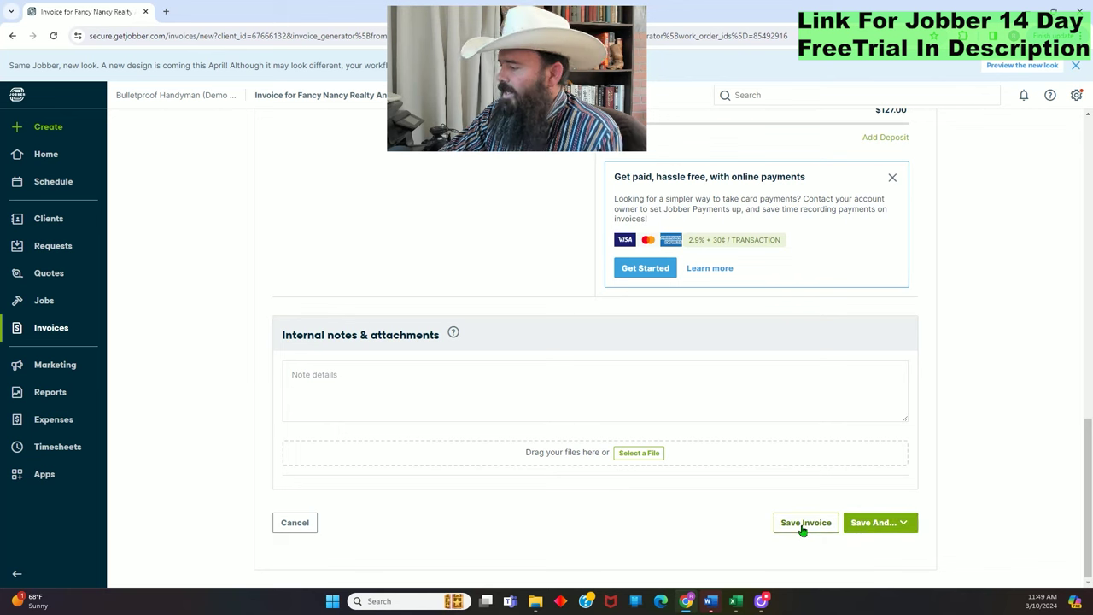
left_click(905, 528)
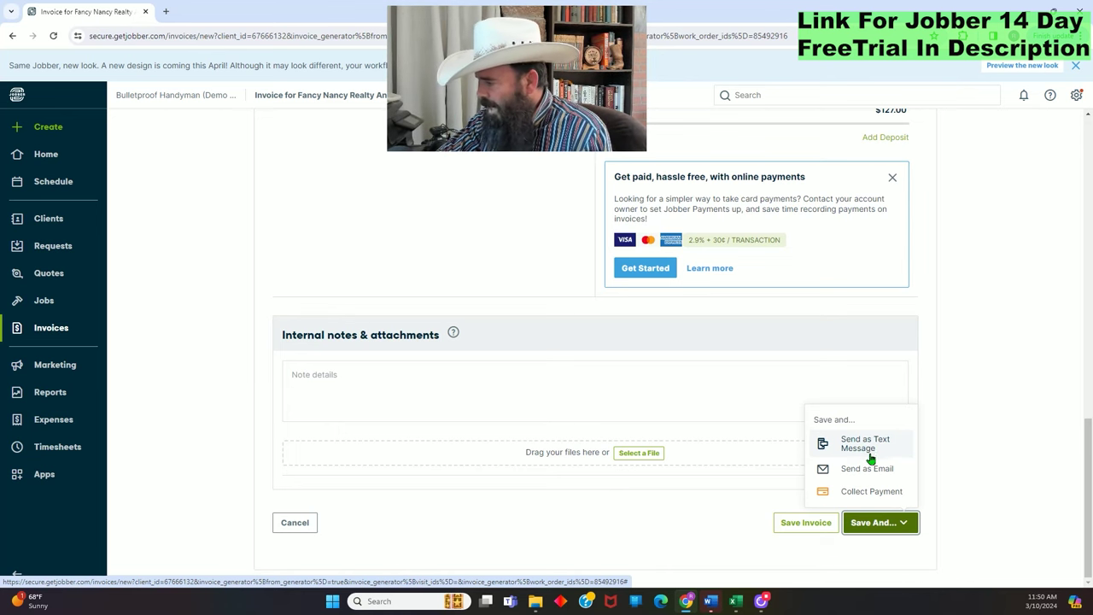
Step: Email invoice #6 to the realty client with invoice_6.pdf attached
left_click(850, 473)
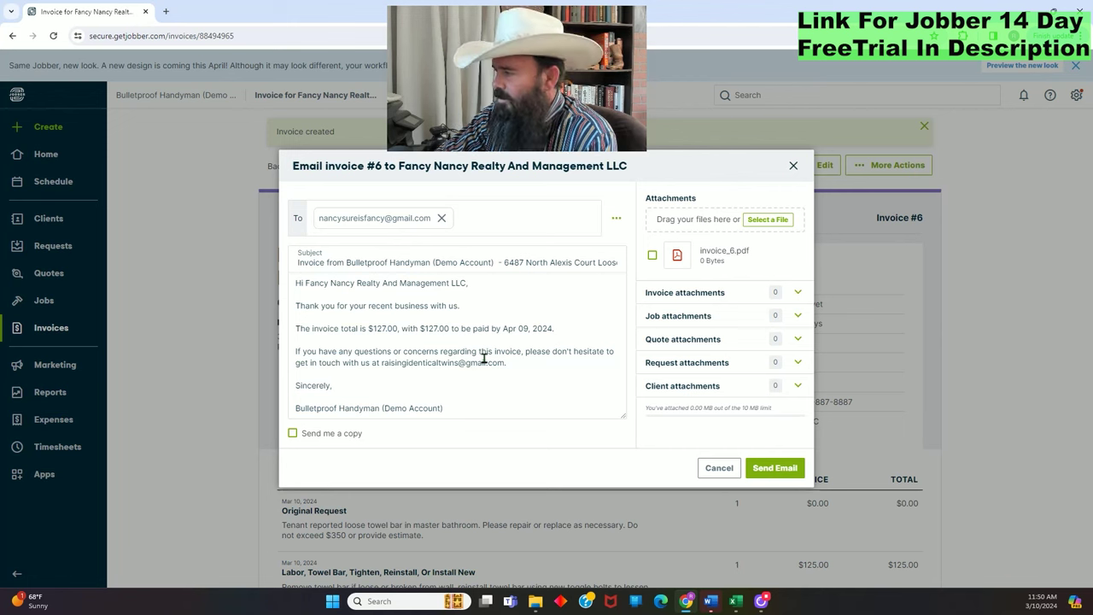
left_click(652, 257)
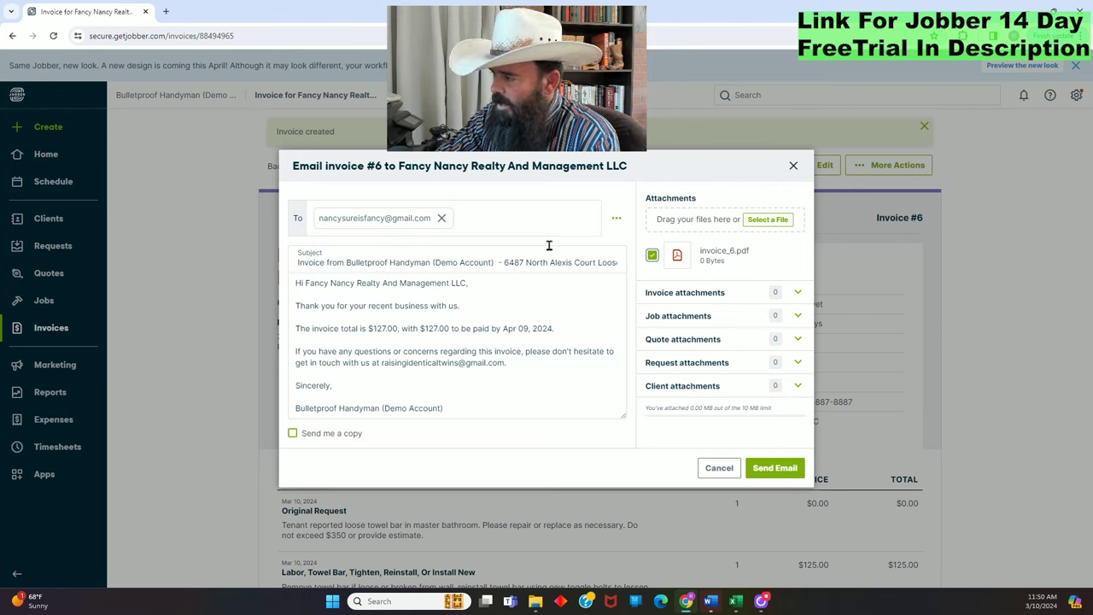
left_click(772, 474)
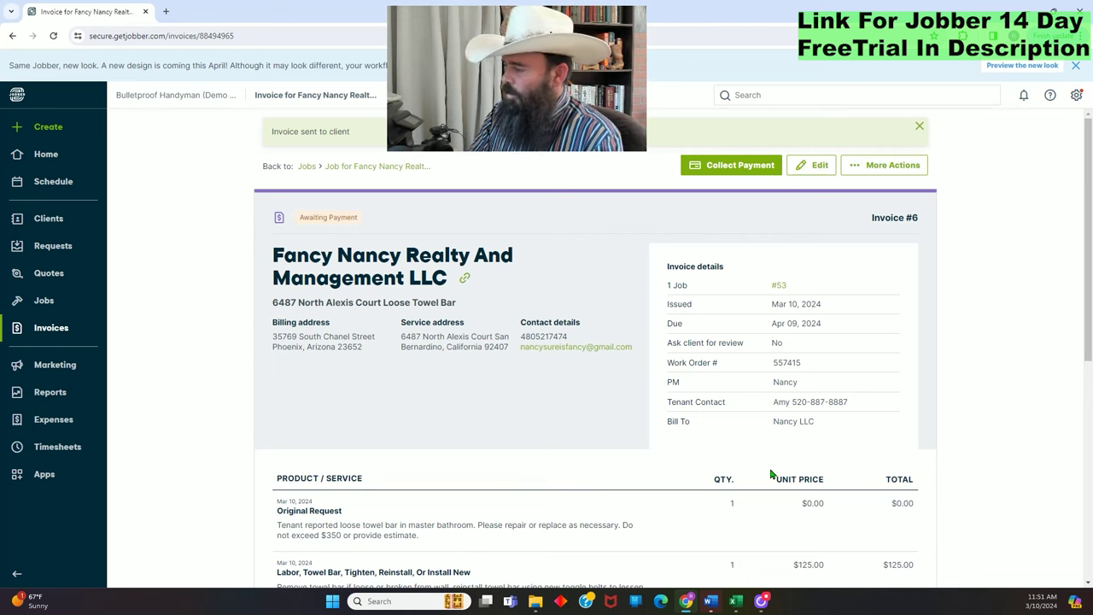
Step: Review the sent invoice #6, then go to the Jobs list
scroll(726, 478, "down", 2)
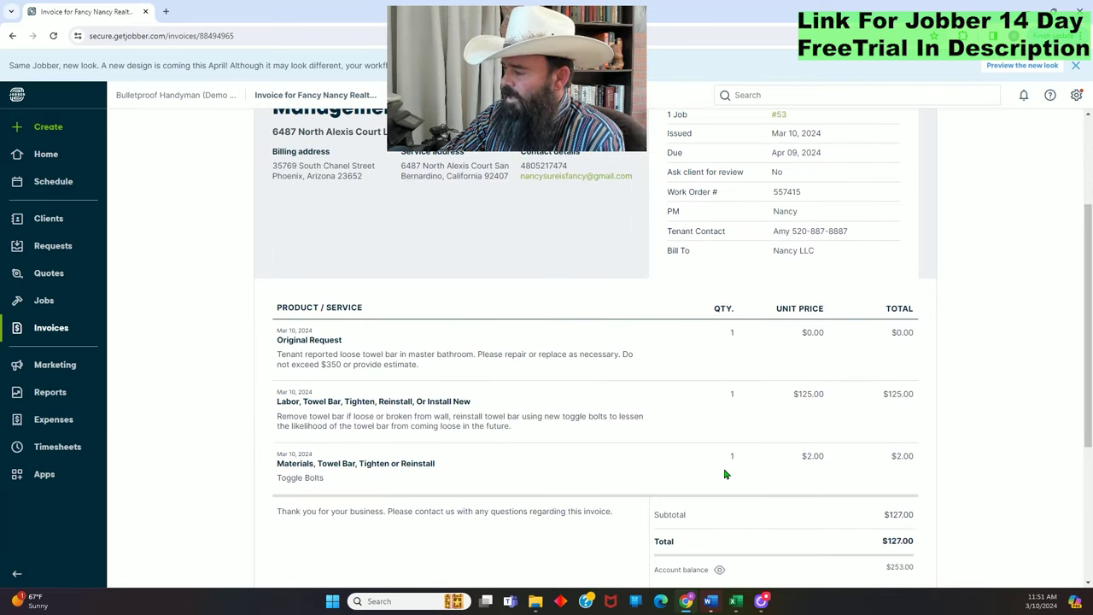
scroll(726, 472, "down", 3)
scroll(725, 457, "up", 5)
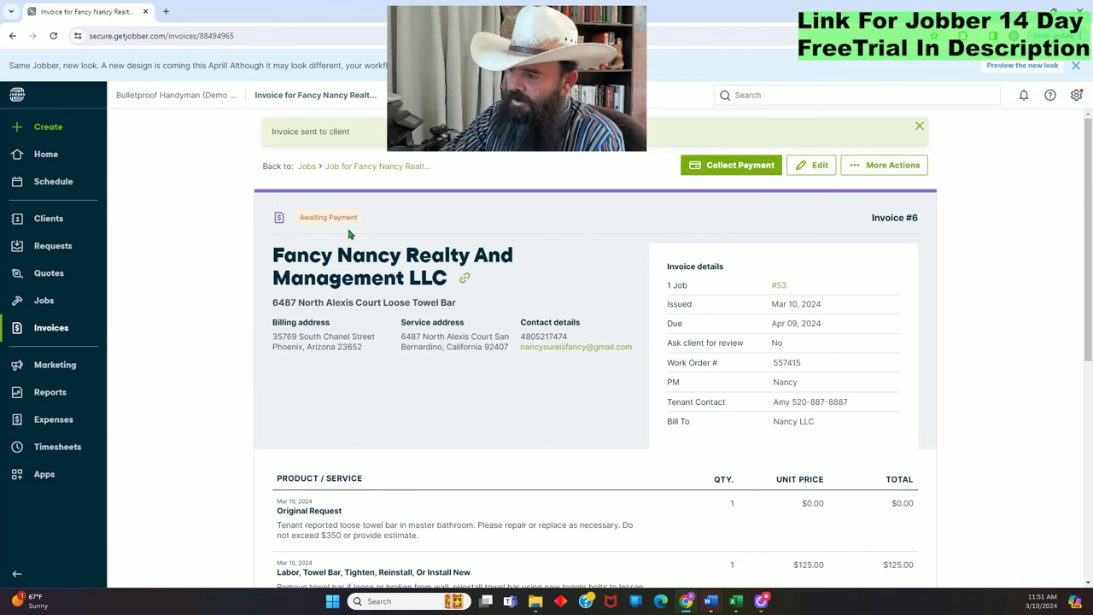
left_click(47, 302)
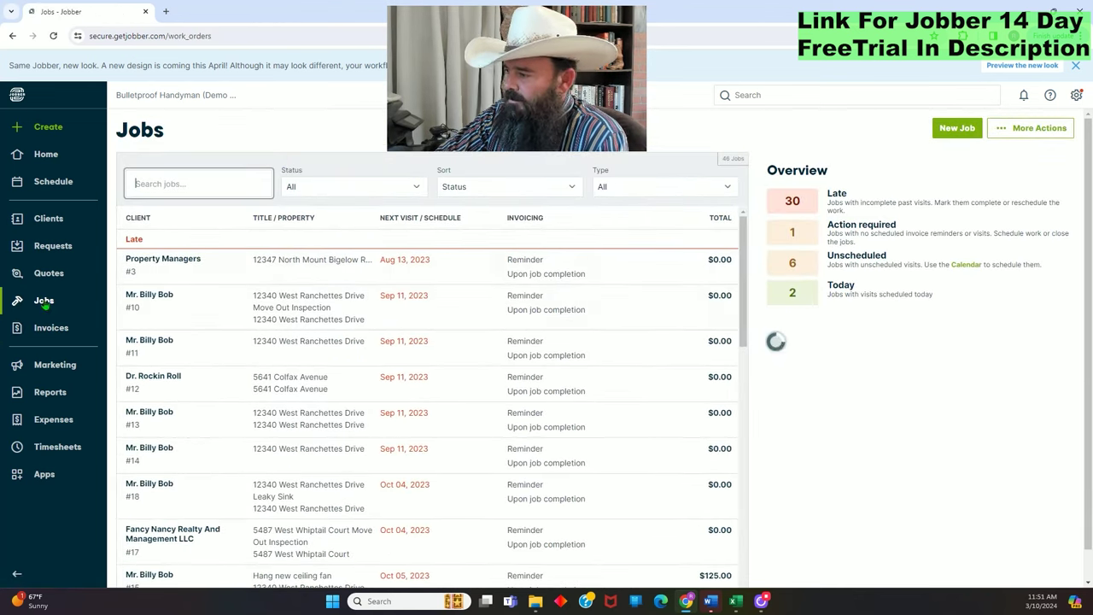
Step: Filter jobs to today's, open job #51, and view its $0.00 Original Request line item
left_click(801, 295)
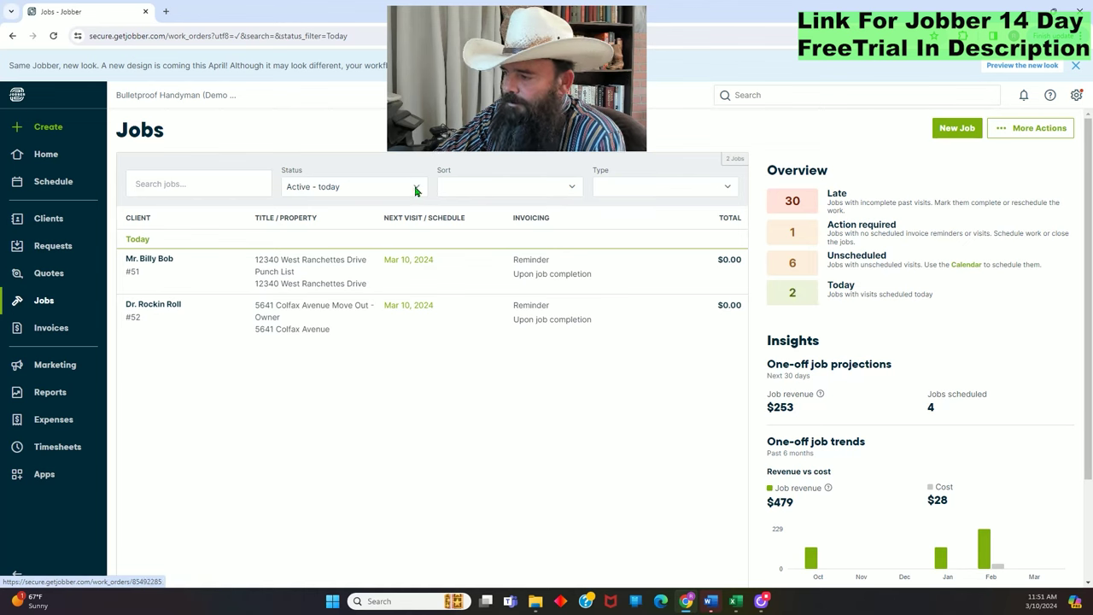
left_click(303, 272)
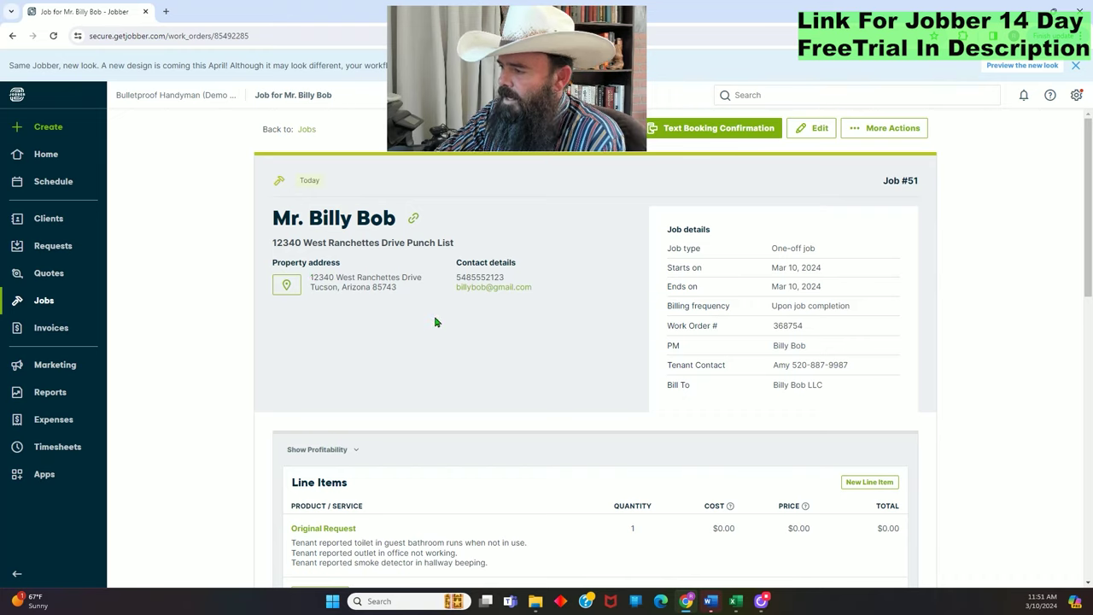
scroll(434, 318, "down", 2)
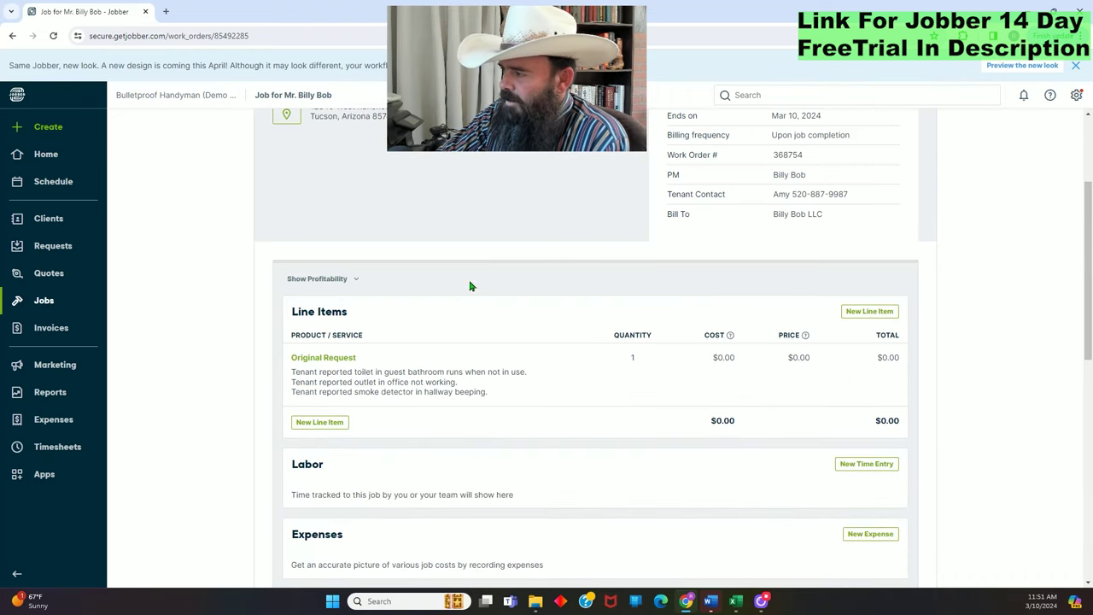
scroll(469, 285, "up", 2)
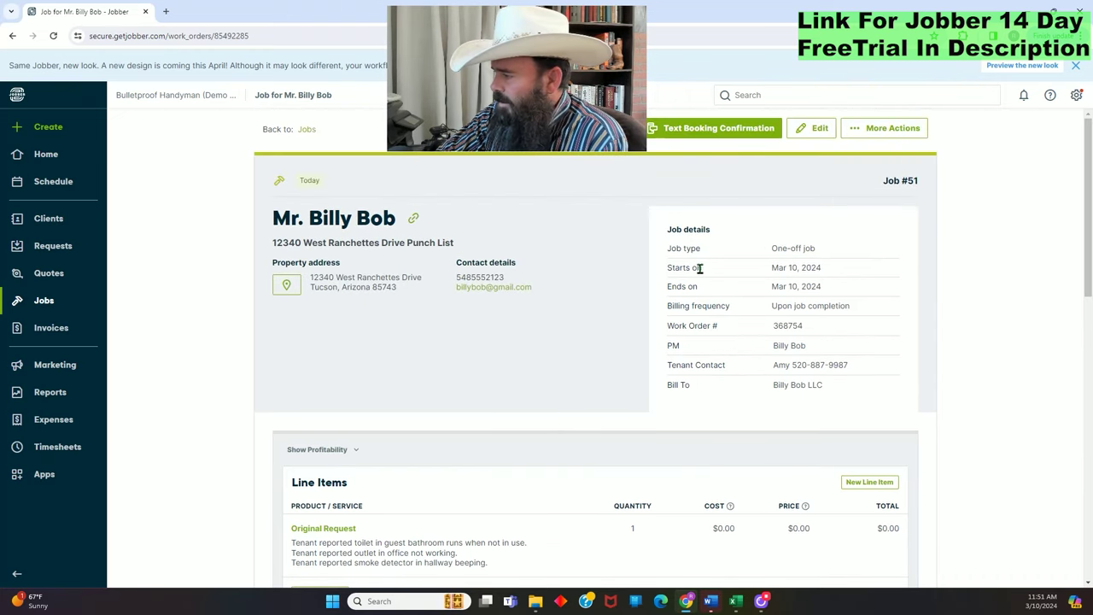
scroll(481, 261, "down", 3)
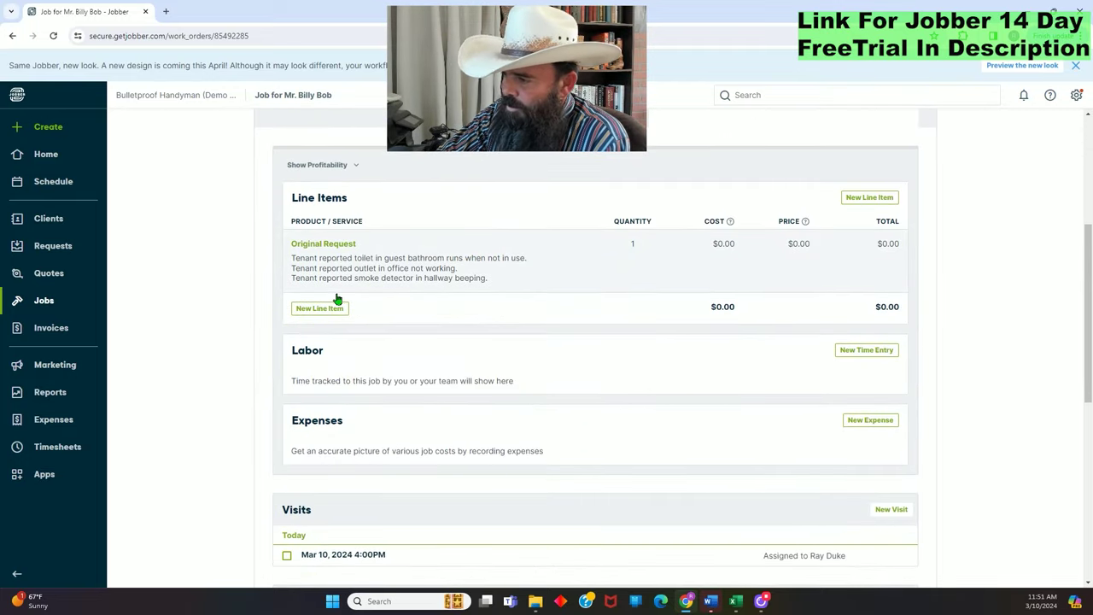
Step: Add a Labor line item describing the toilet, office outlet and smoke detector repairs
left_click(323, 310)
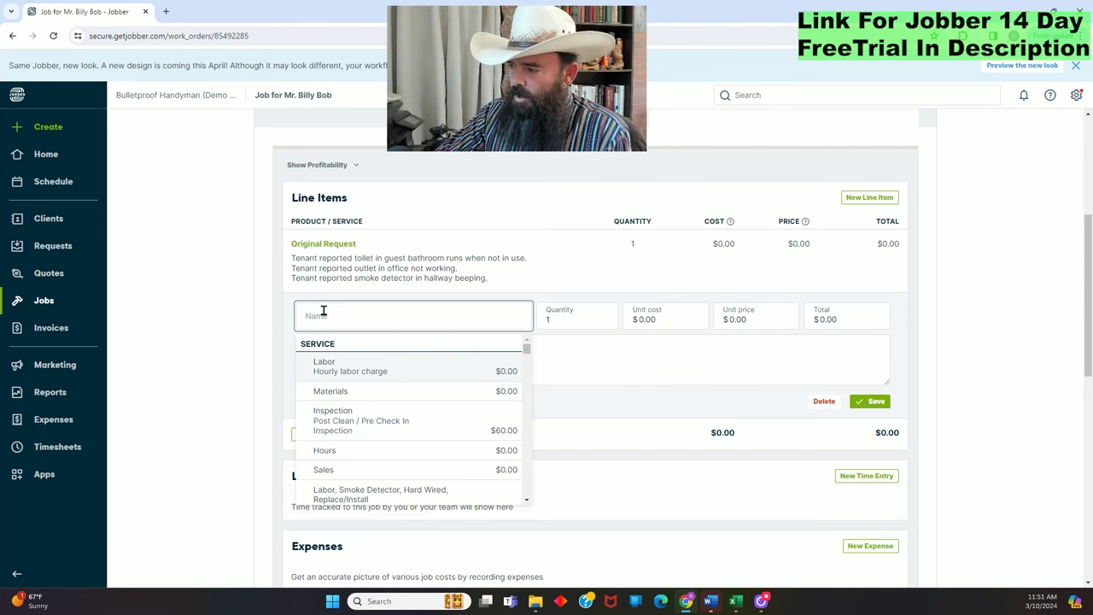
type("Labor")
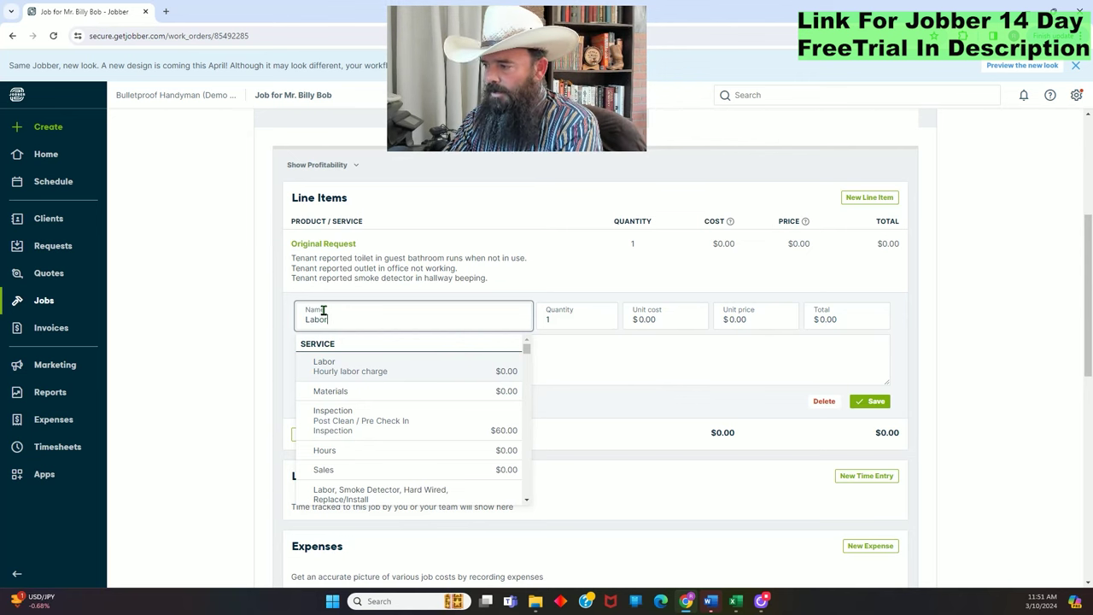
left_click(627, 363)
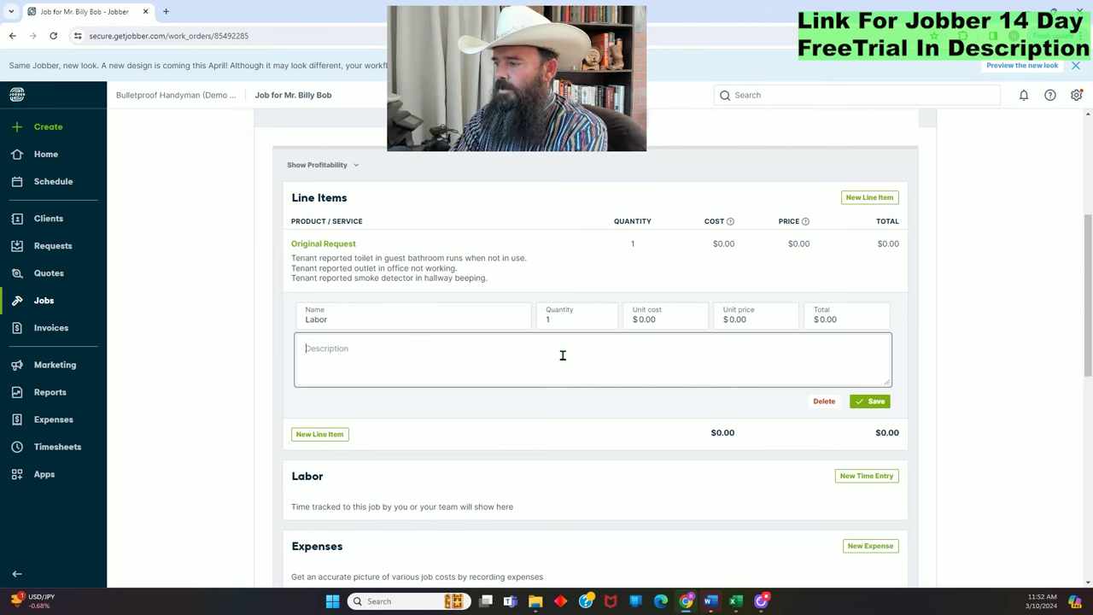
type("Replaced fill valve o")
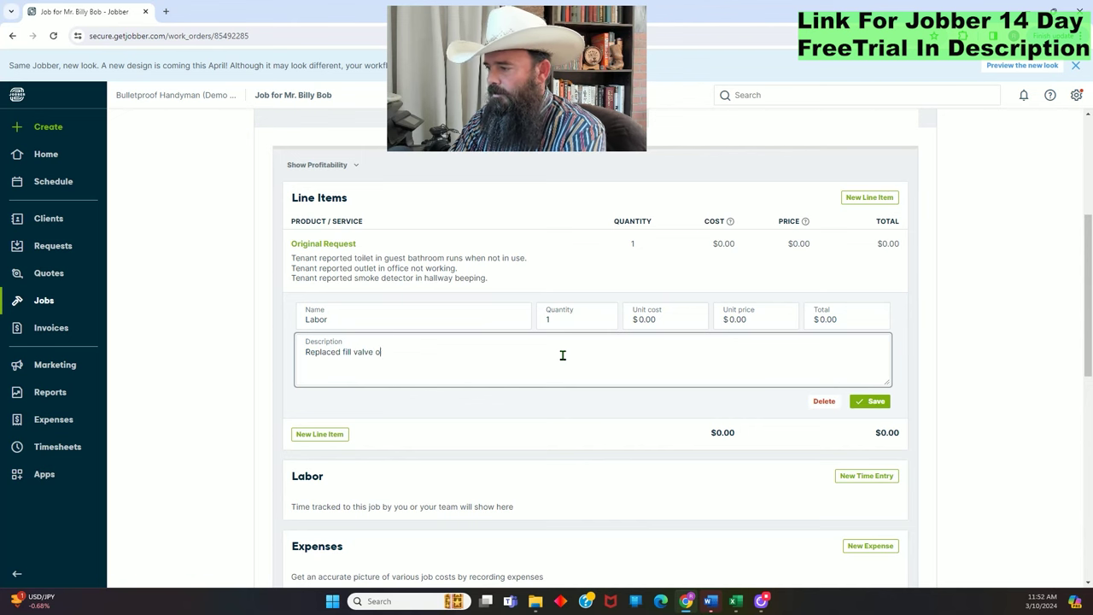
type("guest bathroom.  Tested, functions good.  No longer running.")
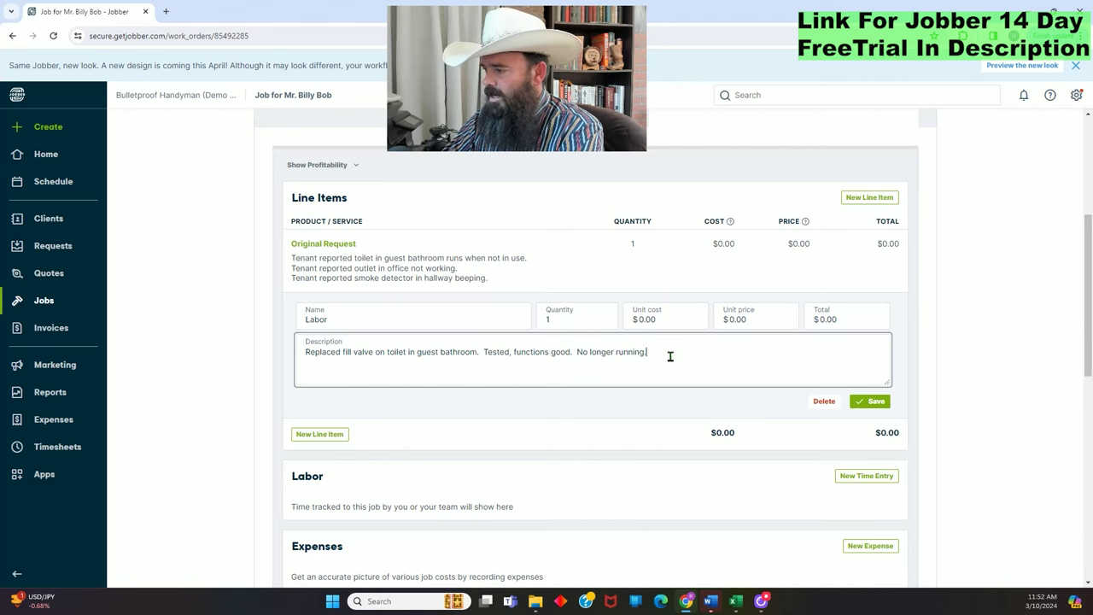
key("Return")
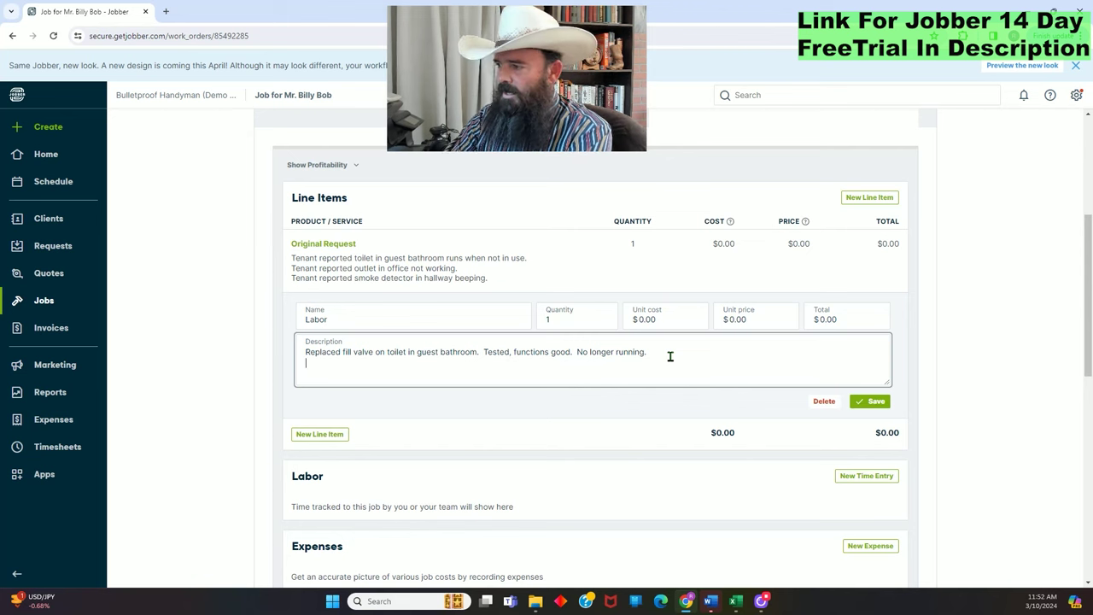
type("T")
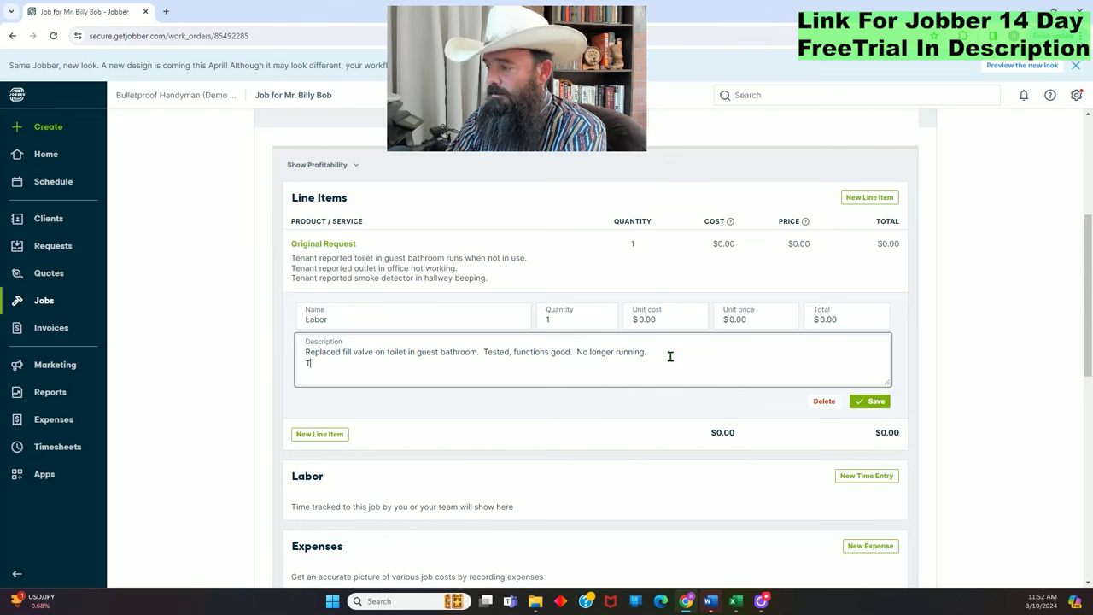
type("ourbleshot ")
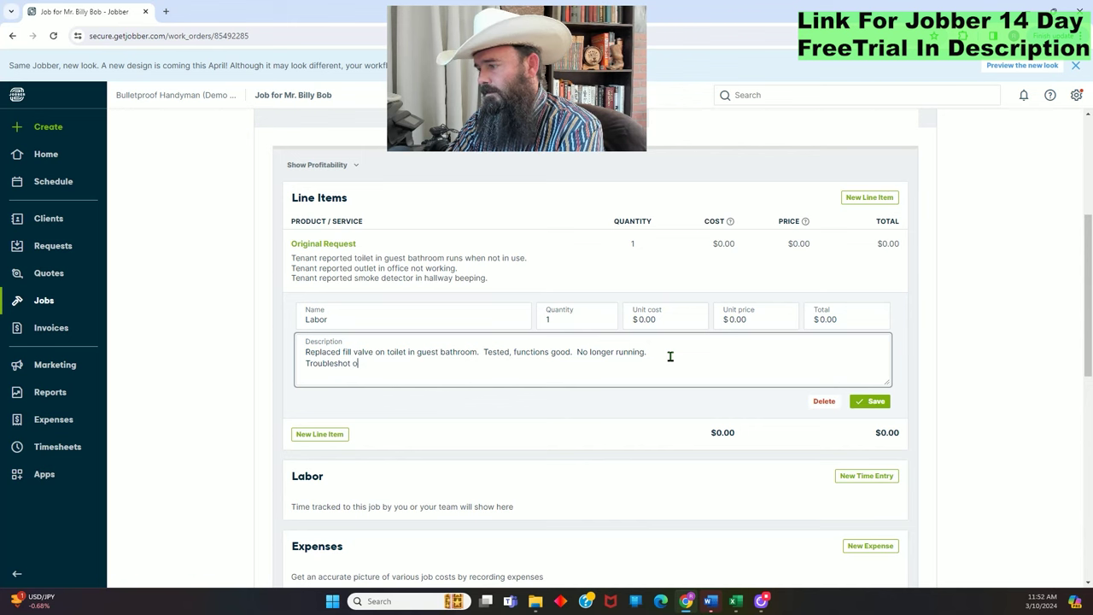
type("outlet in office an")
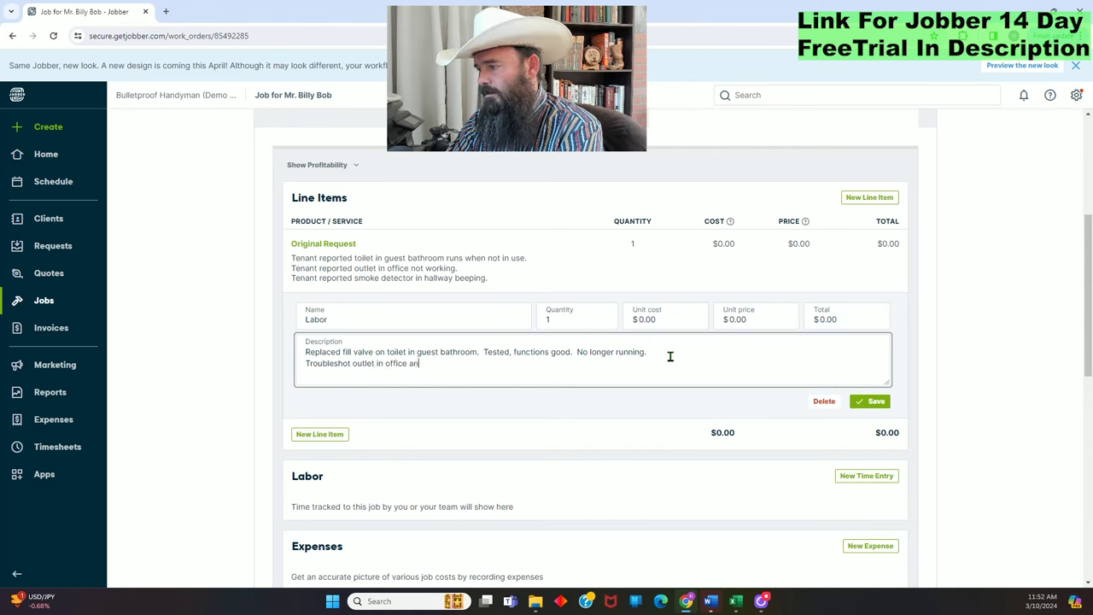
type("d found loose wo")
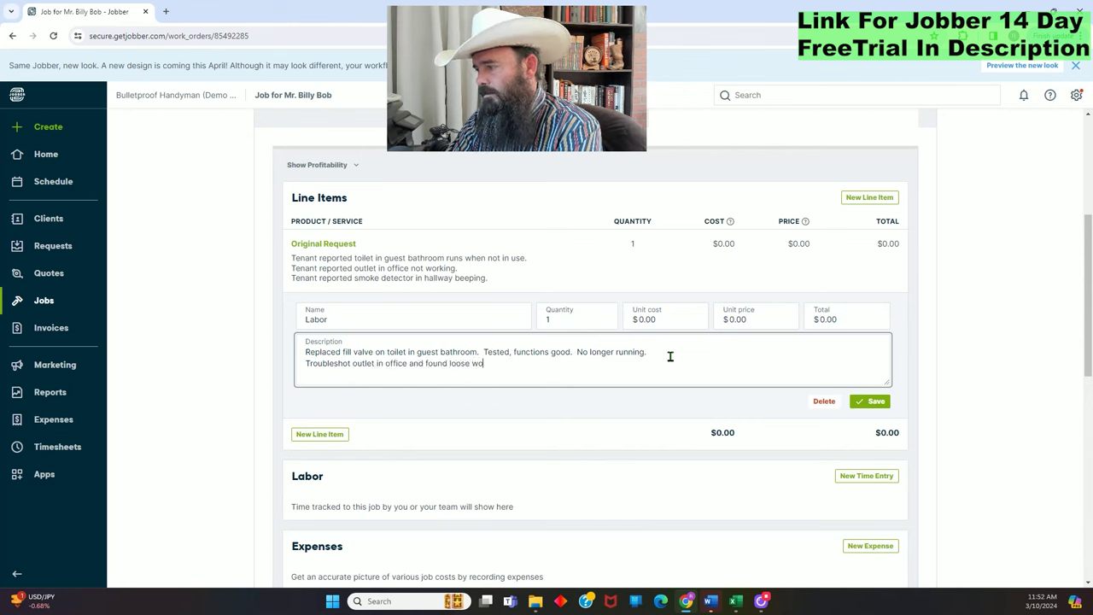
key("BackSpace")
type("ire on hot ter")
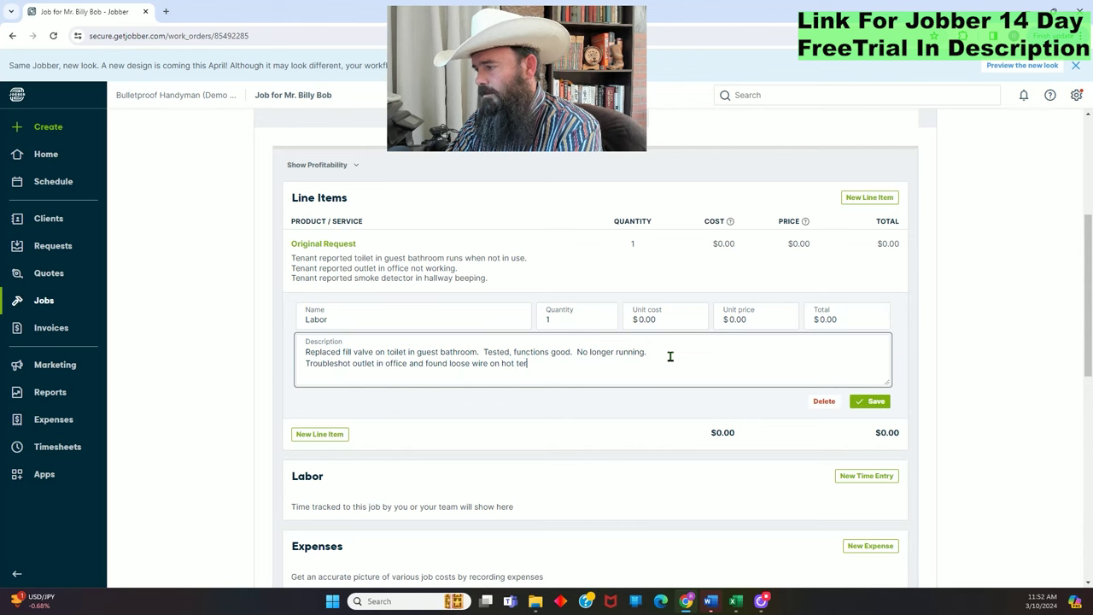
type("minal.  ")
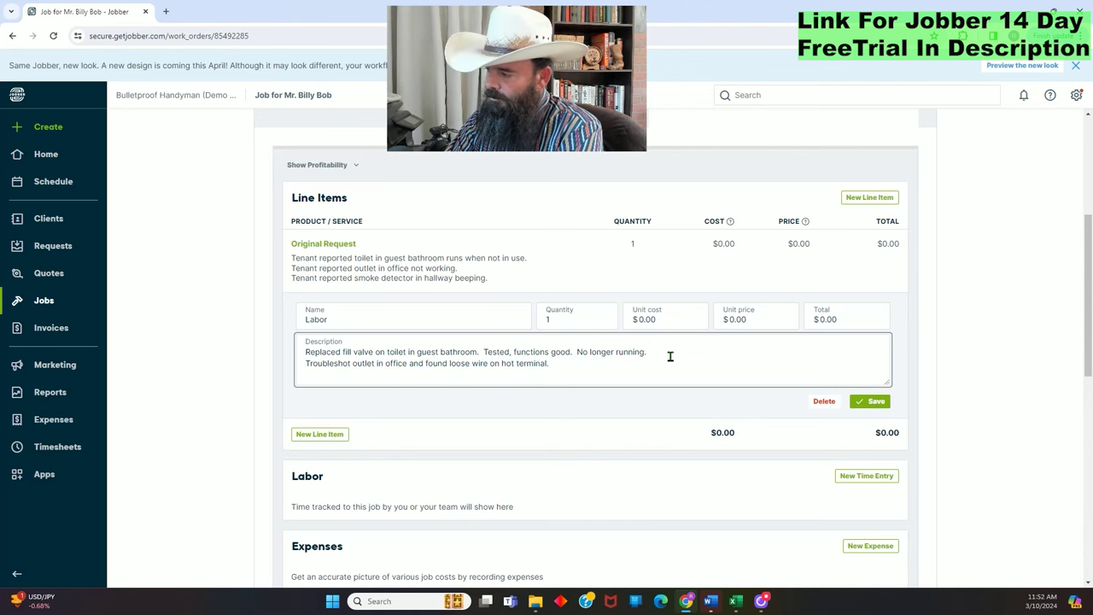
type("REse")
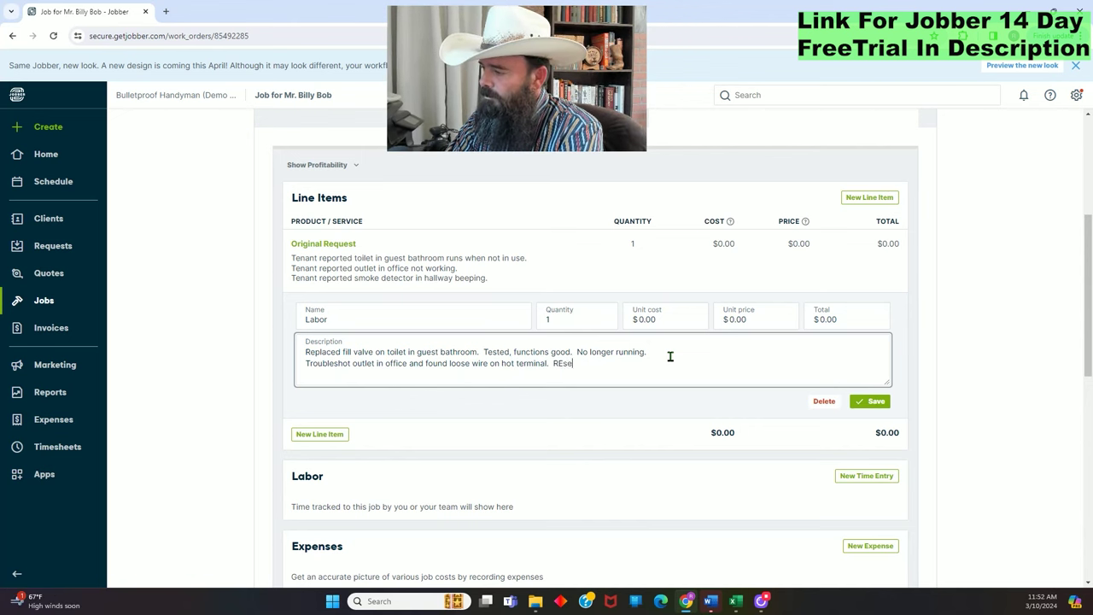
type("secured")
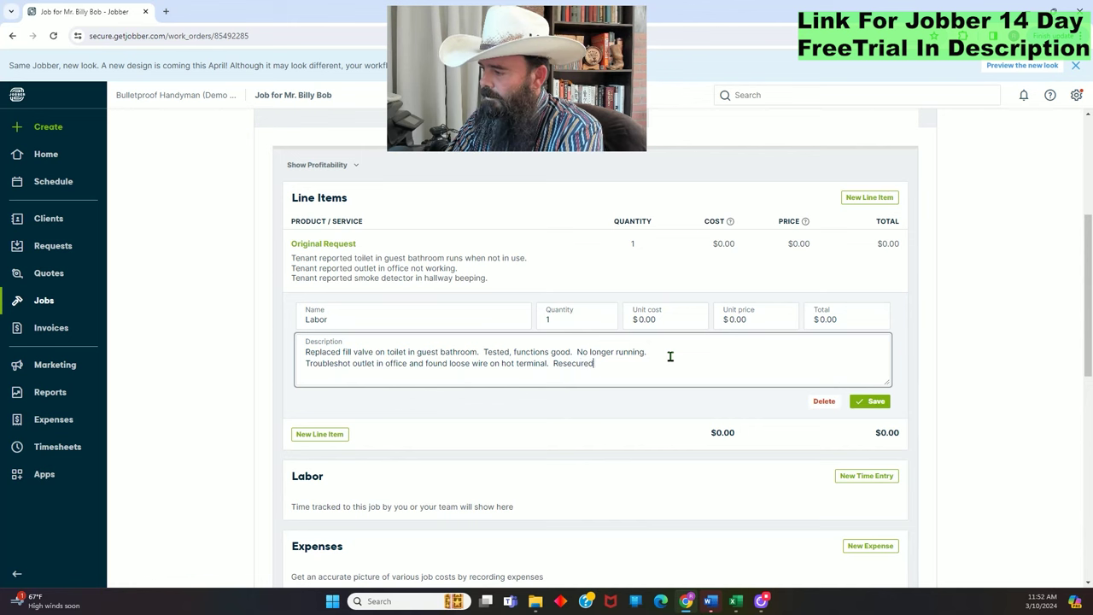
type(" wire and tested outlet.  Outl")
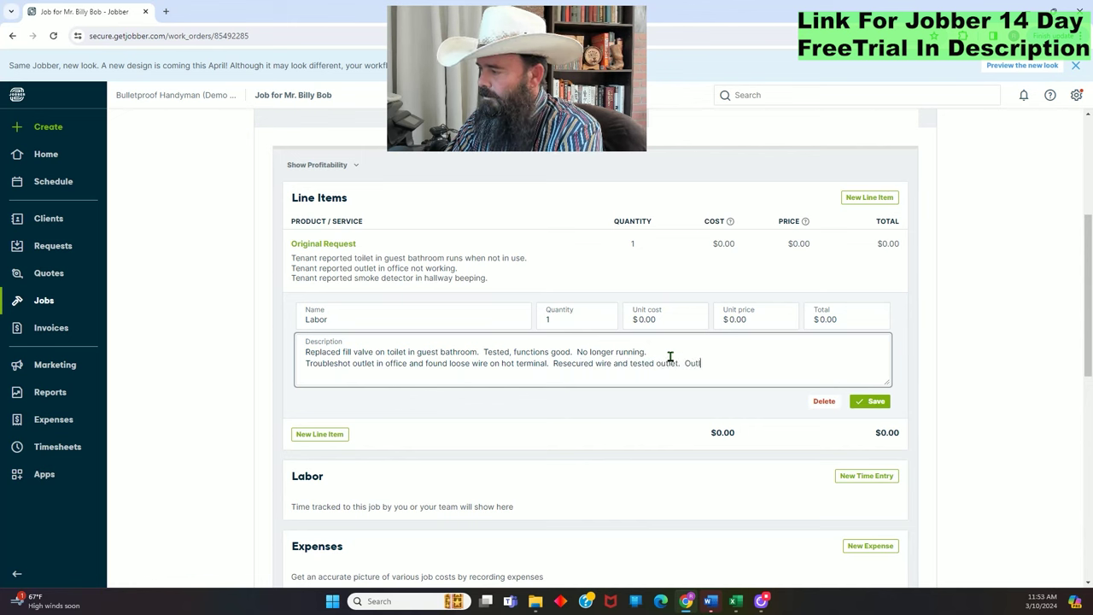
type("tions as intended.")
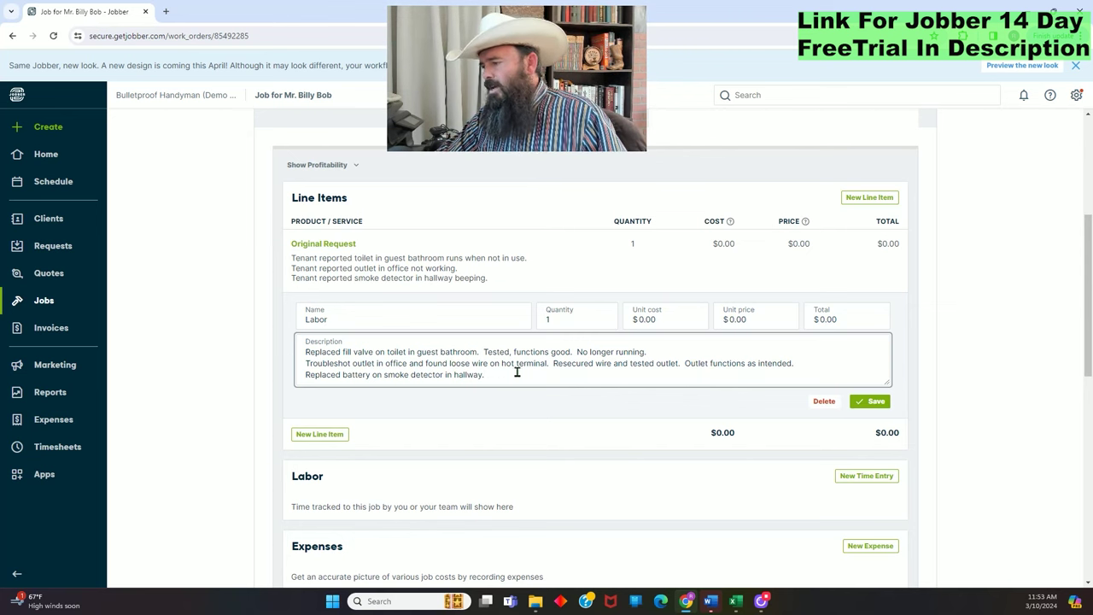
Step: Set the Labor line item's total to $200.00 and save it
left_click(850, 319)
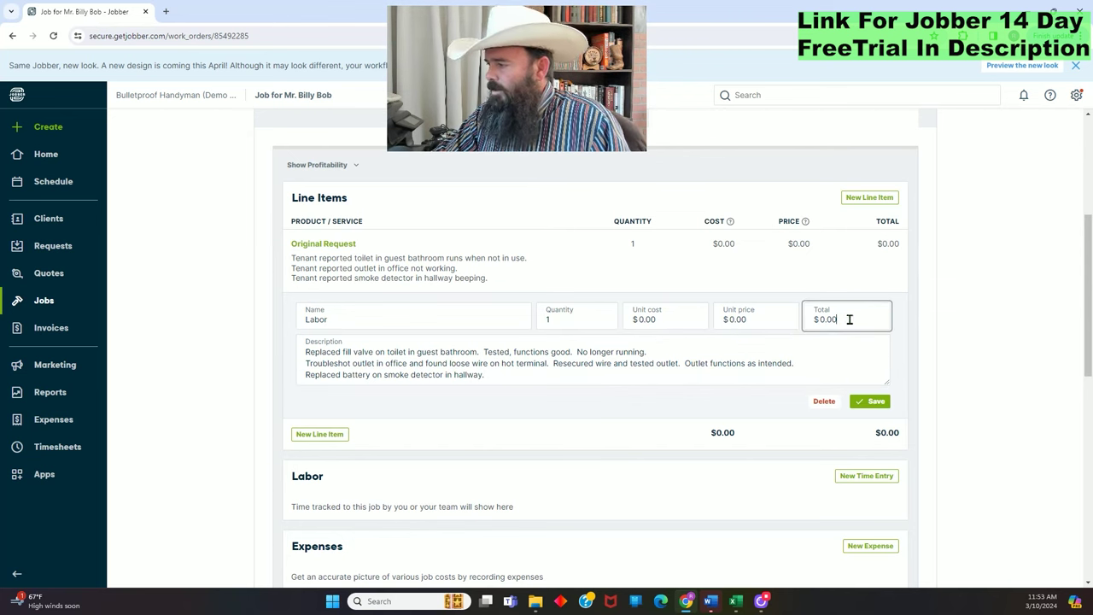
key("BackSpace")
key("BackSpace")
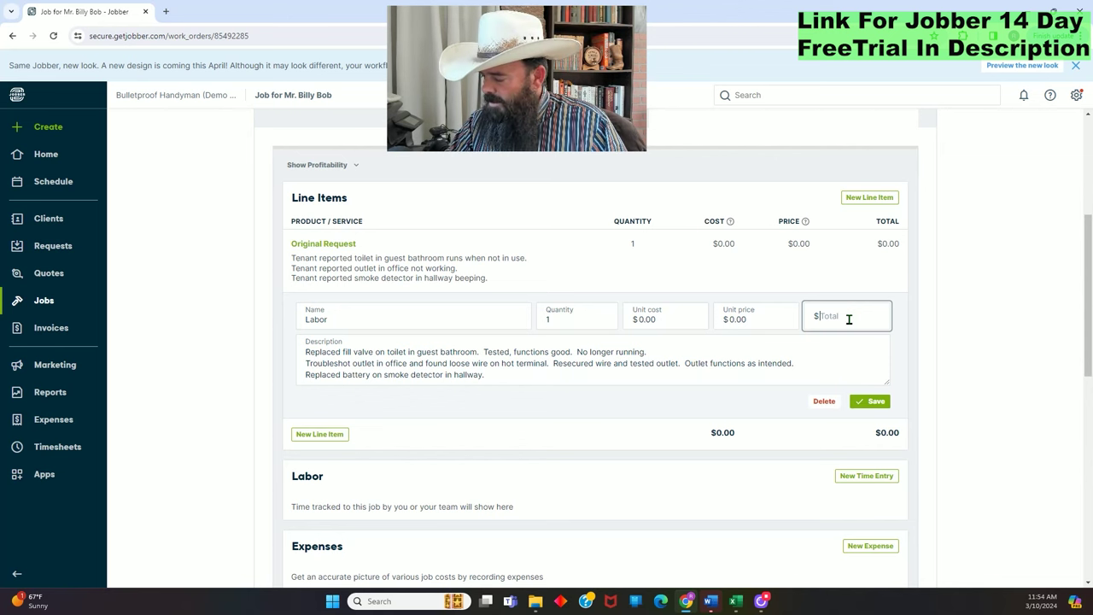
type("200")
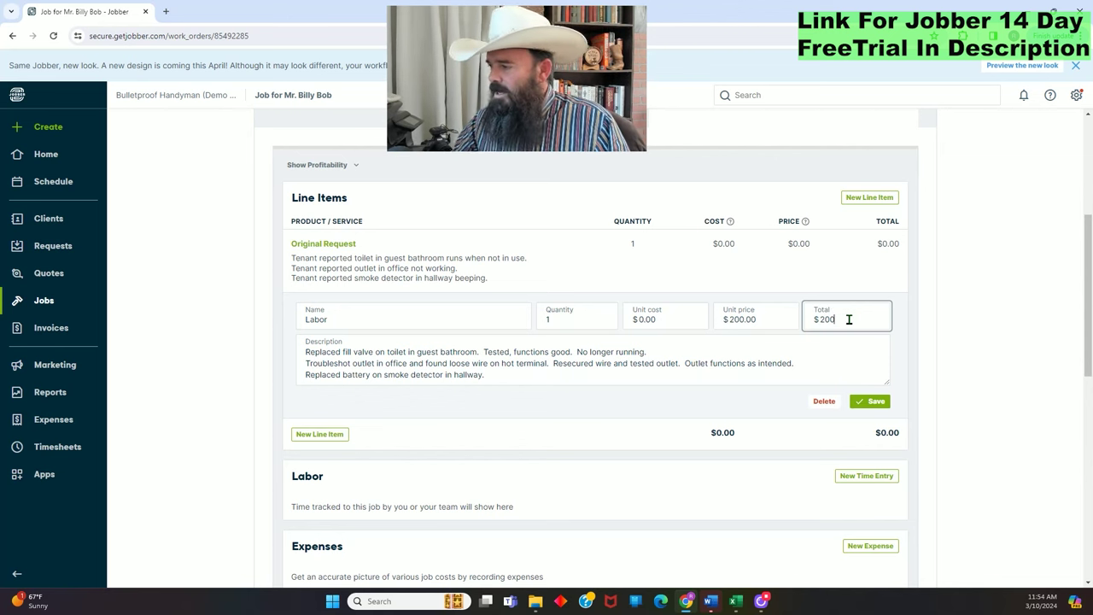
left_click(861, 400)
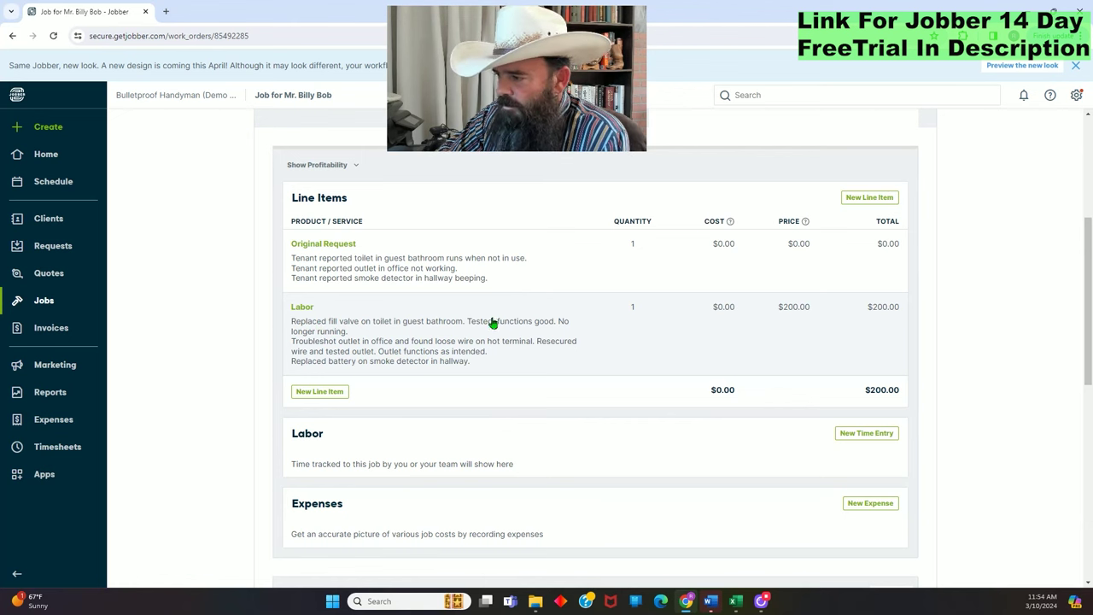
Step: Add the $24.00 'Materials, Toilet, Fill Valve' line item, making the total $224.00
left_click(322, 395)
type("f")
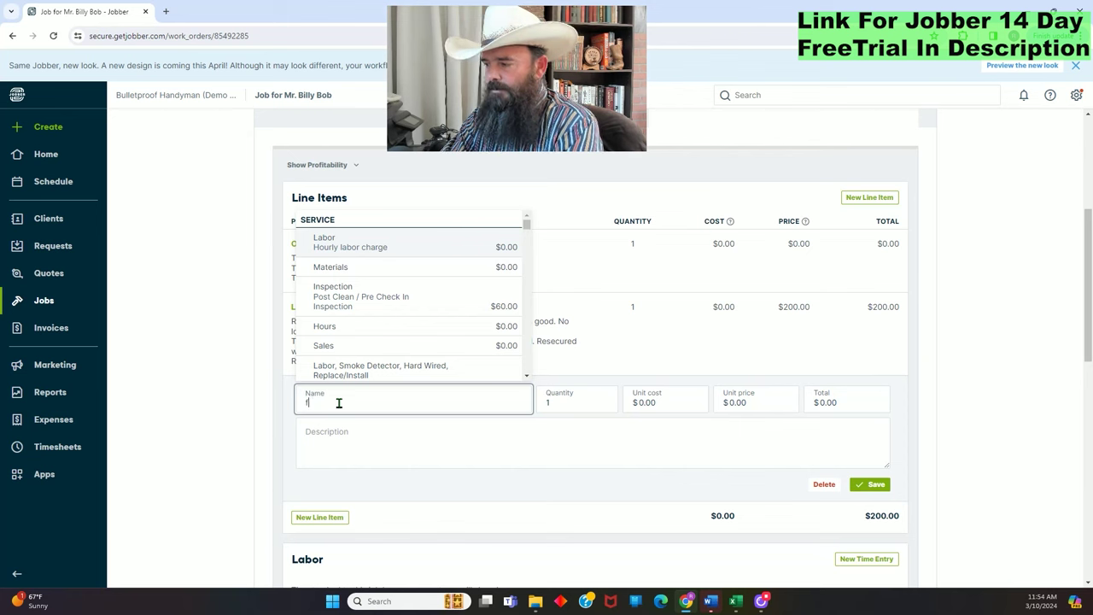
type("ill")
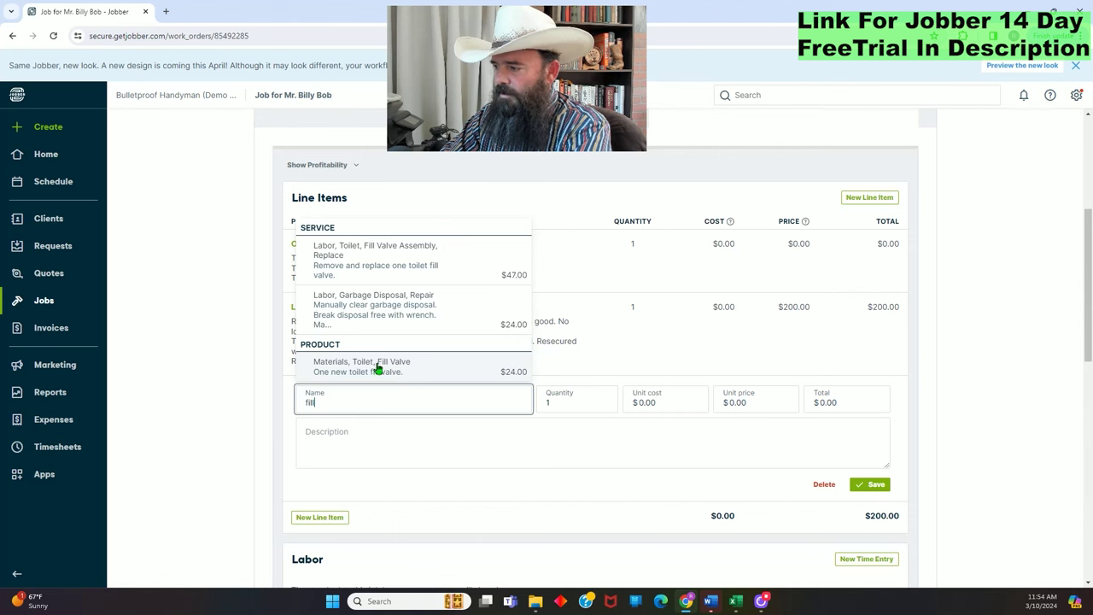
left_click(384, 370)
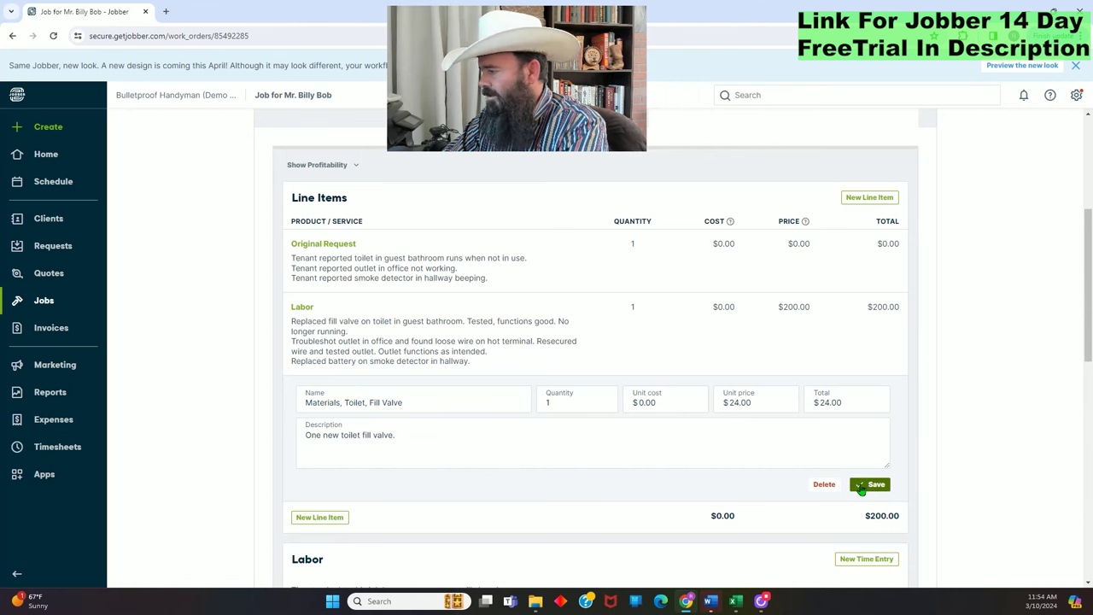
left_click(861, 486)
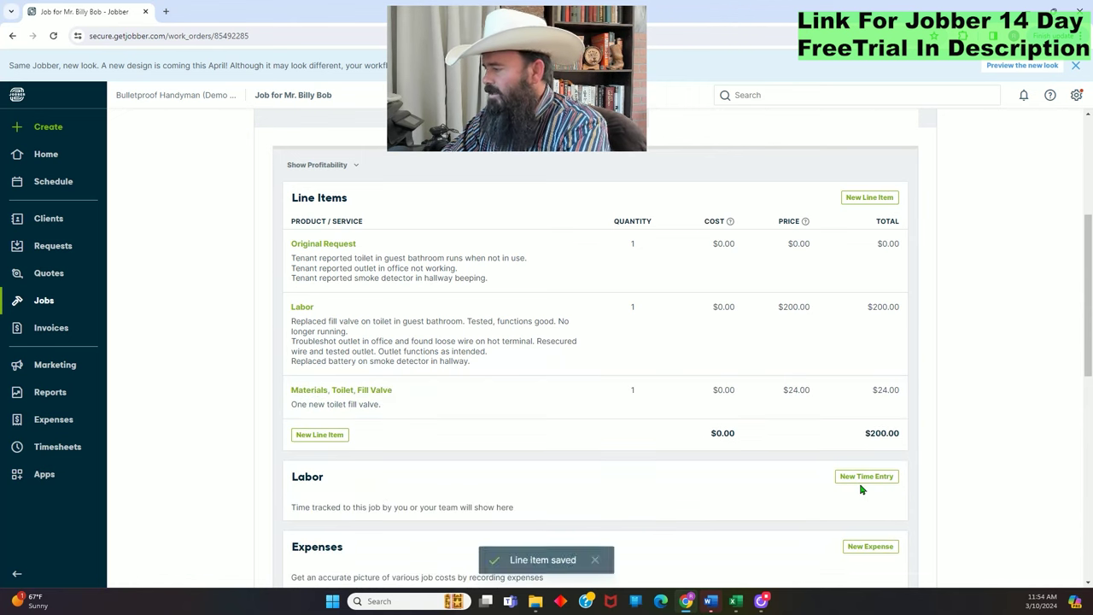
Step: Add a line item for the 'Labor, Smoke Detector, Battery Change' service found via '9v'
left_click(307, 437)
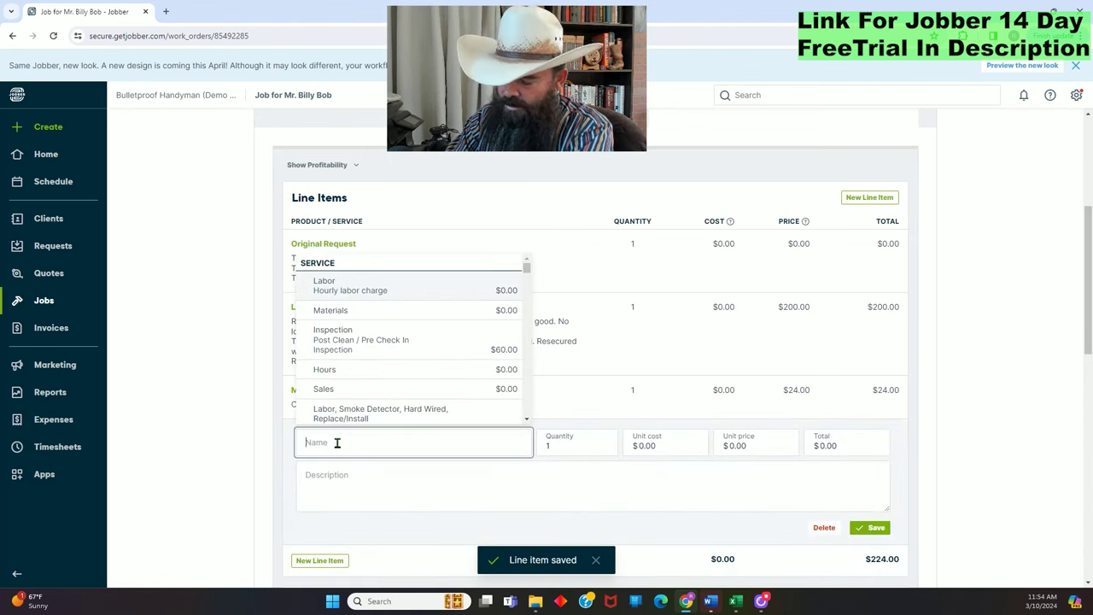
type("9v")
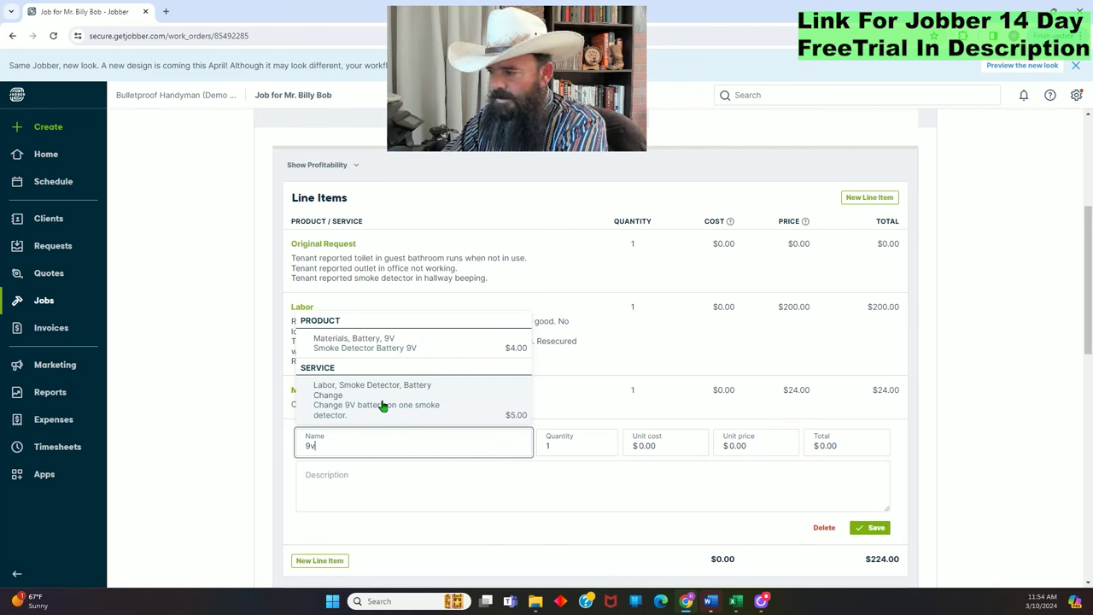
left_click(383, 406)
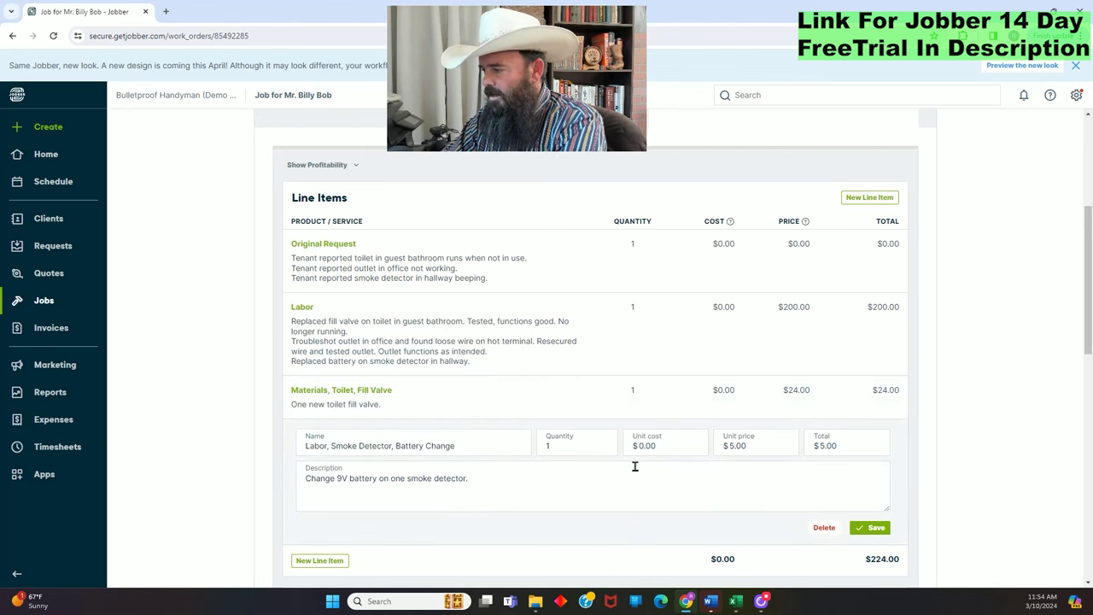
scroll(532, 473, "down", 2)
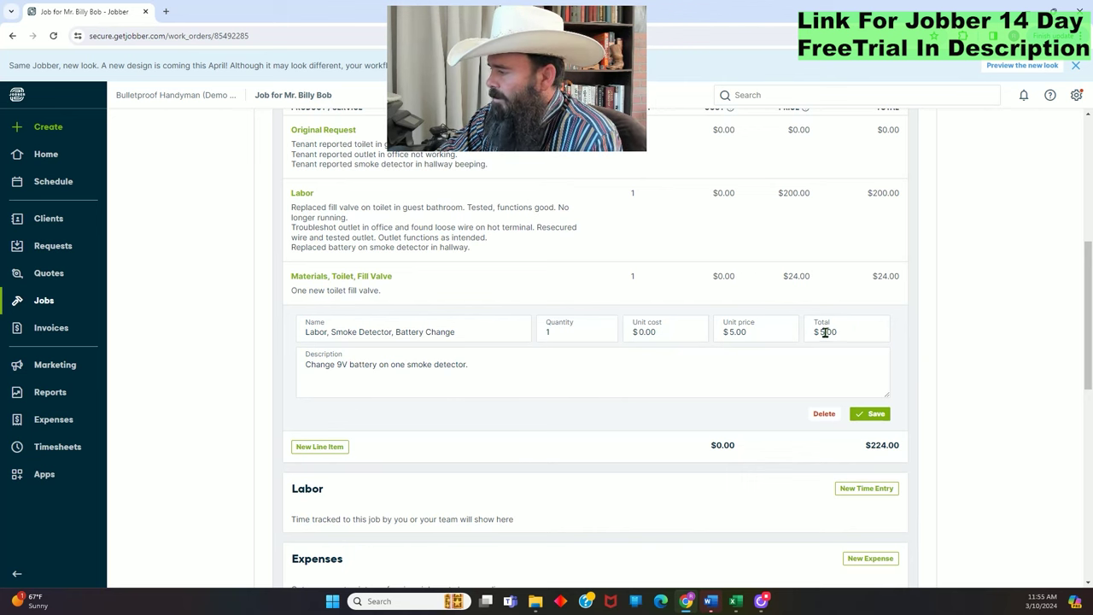
Step: Set the battery change quantity to 1 at $5.00 and save, totalling $229.00
left_click(554, 332)
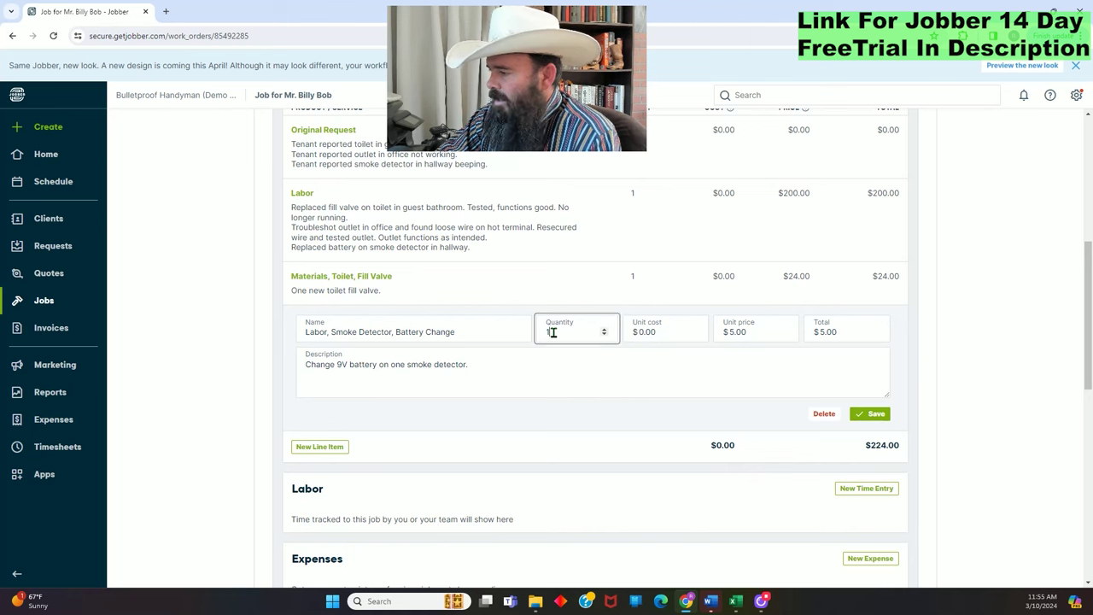
key("BackSpace")
type("5")
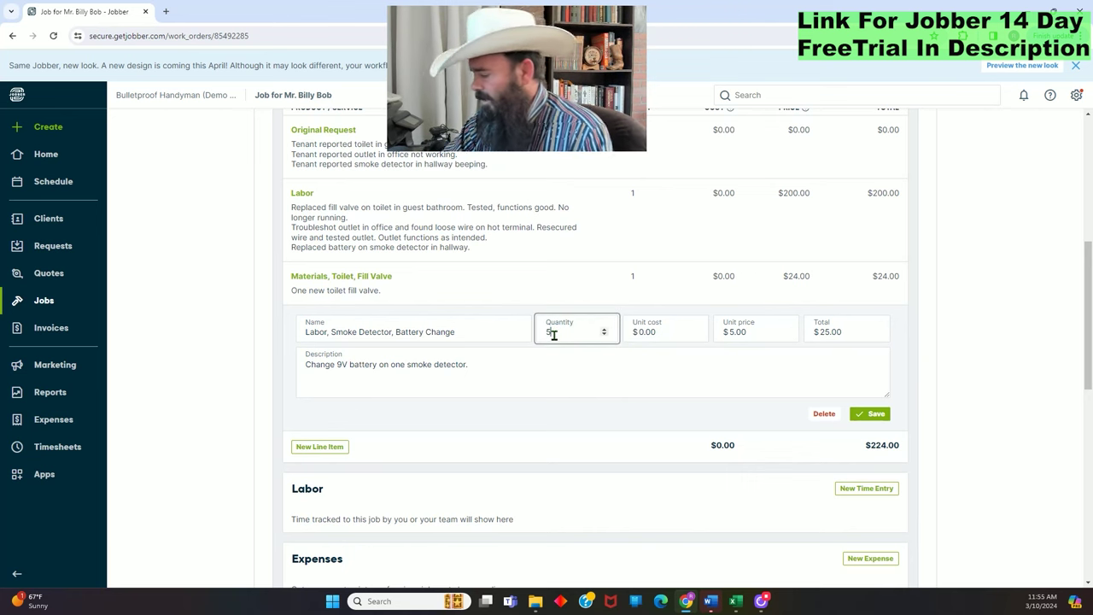
key("BackSpace")
type("1")
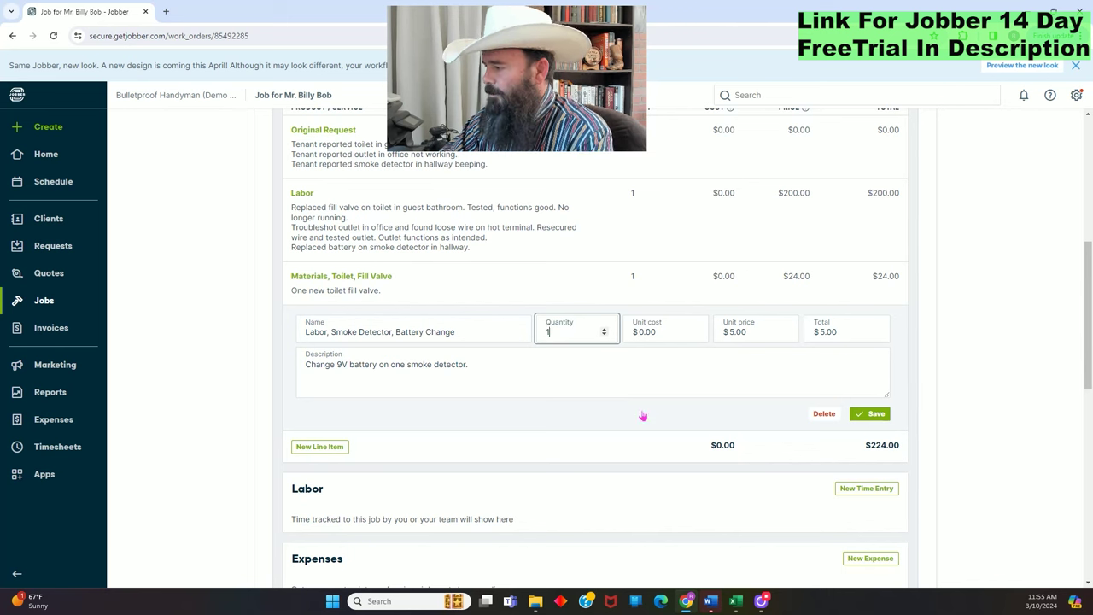
left_click(872, 415)
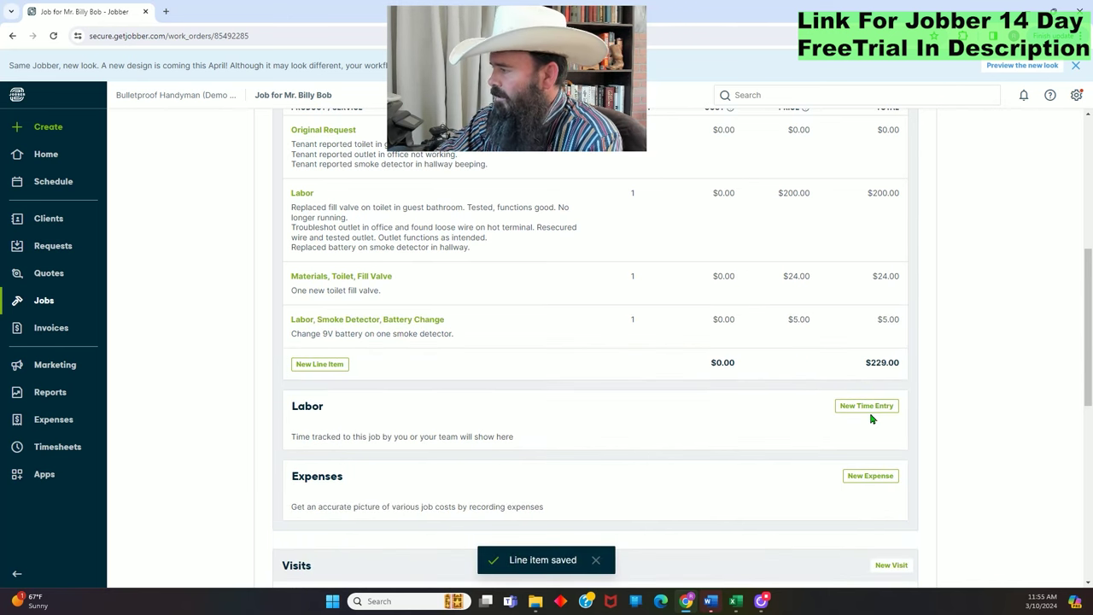
scroll(752, 332, "up", 2)
scroll(753, 332, "down", 1)
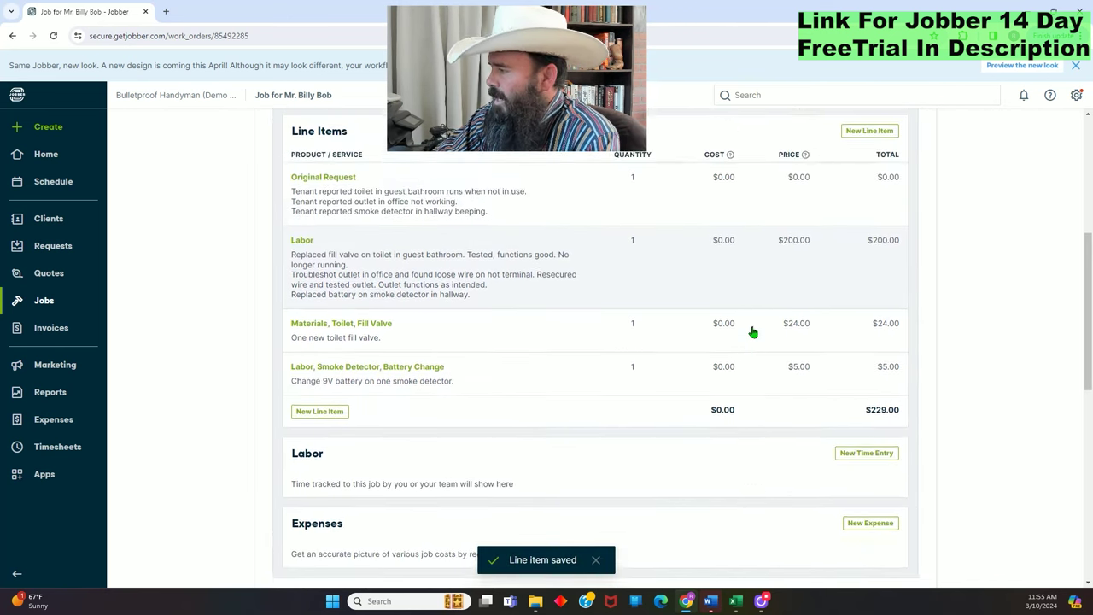
scroll(753, 332, "up", 2)
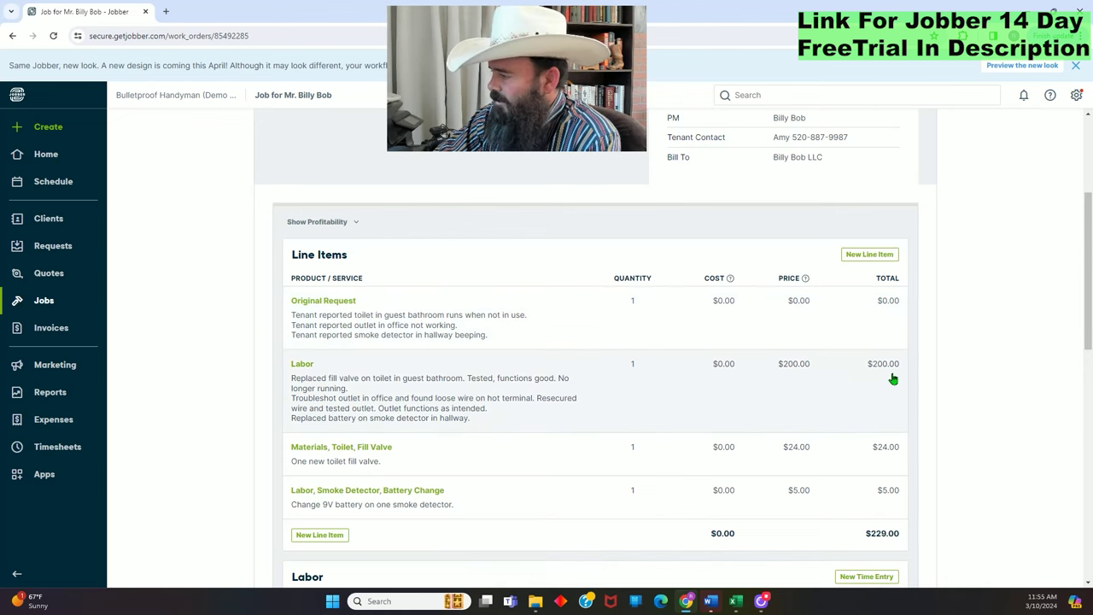
Step: Mark today's visit complete and close job #51 so it requires invoicing
scroll(888, 375, "down", 2)
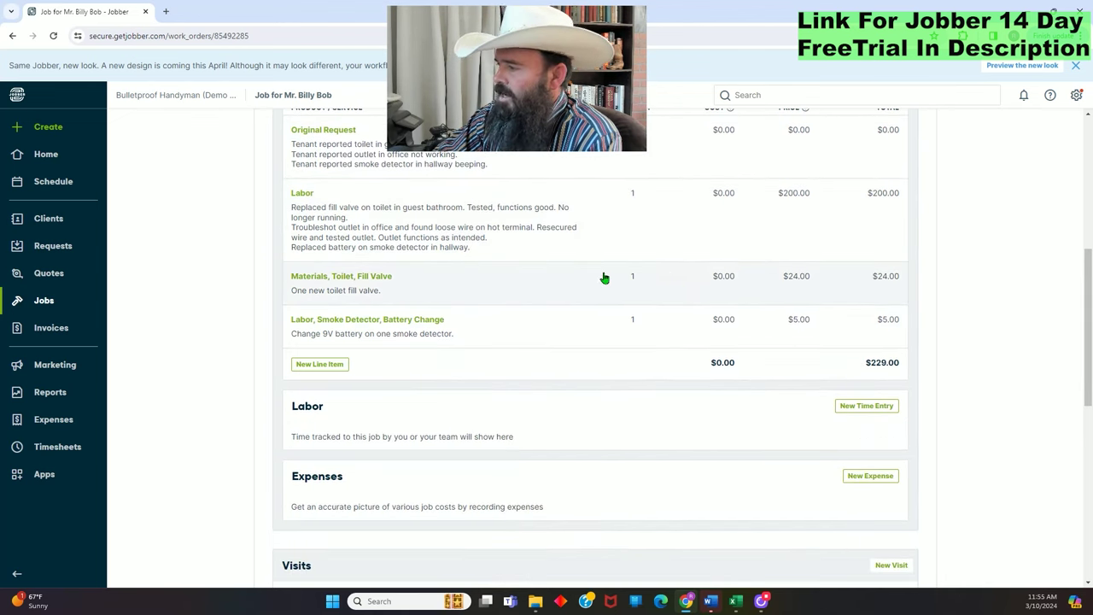
scroll(834, 320, "down", 2)
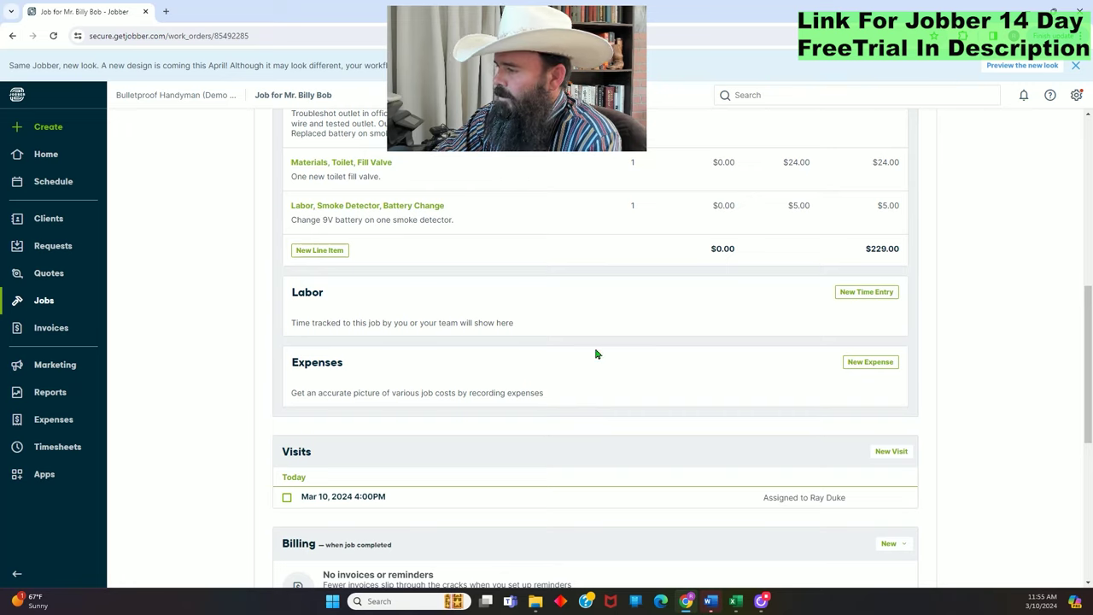
scroll(632, 363, "down", 3)
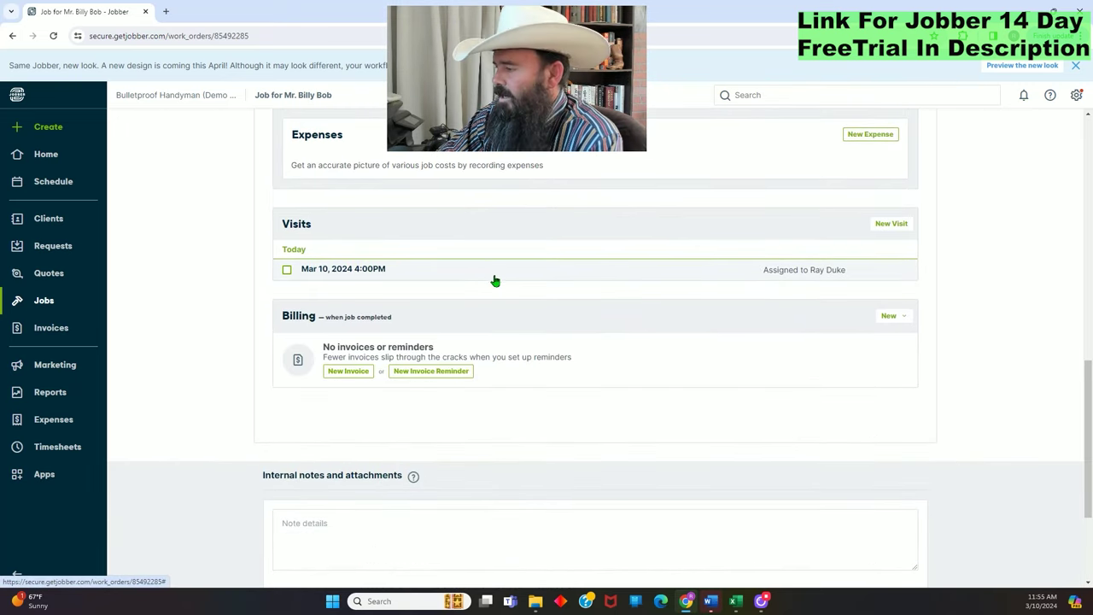
scroll(647, 298, "down", 10)
left_click(885, 128)
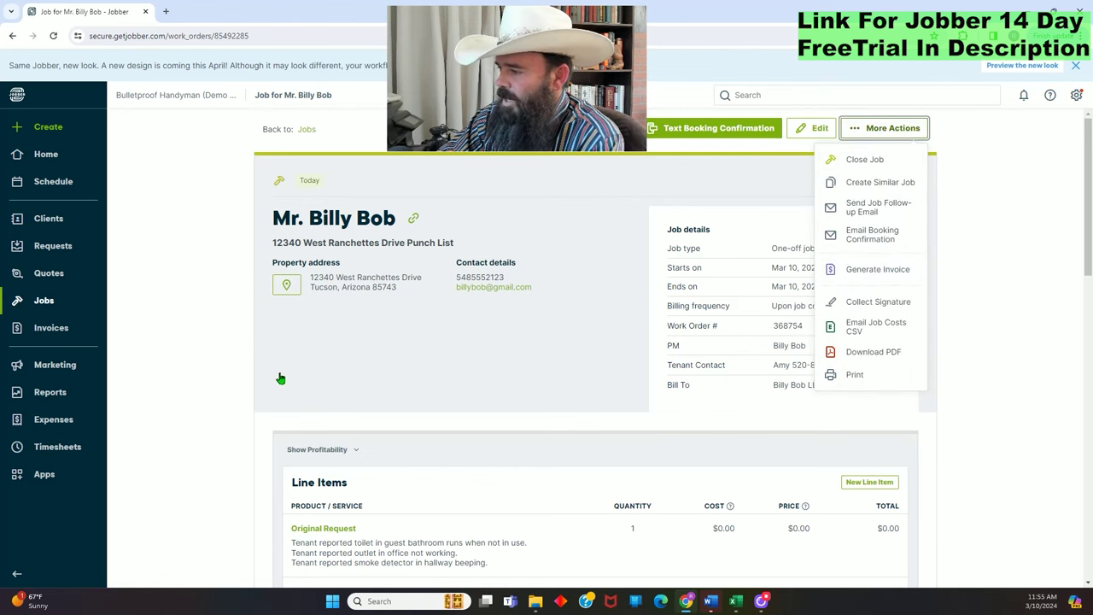
scroll(217, 376, "down", 6)
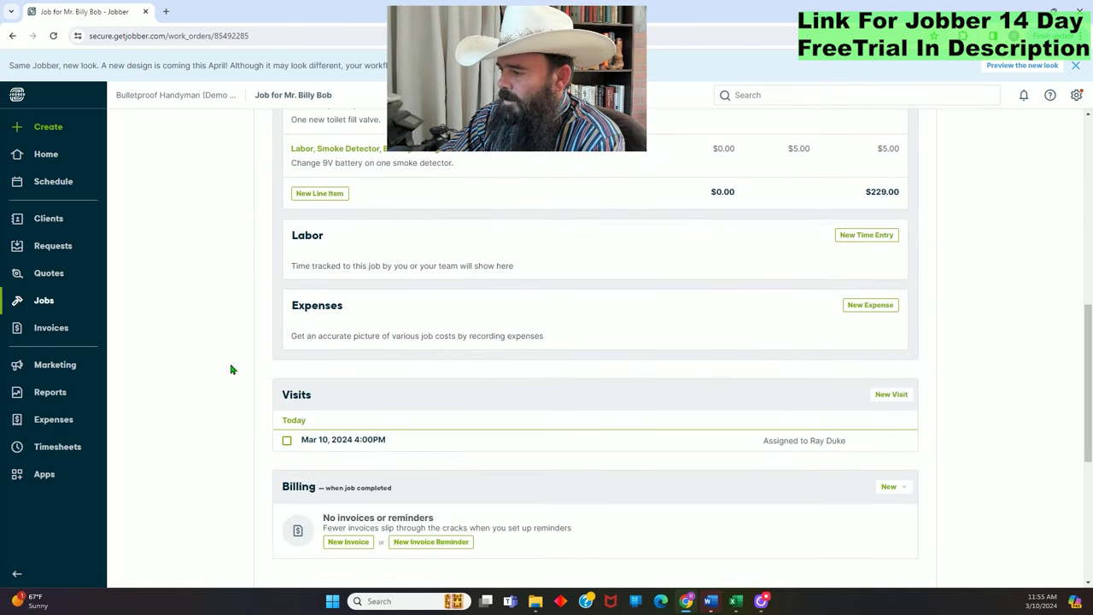
scroll(231, 369, "down", 3)
left_click(465, 221)
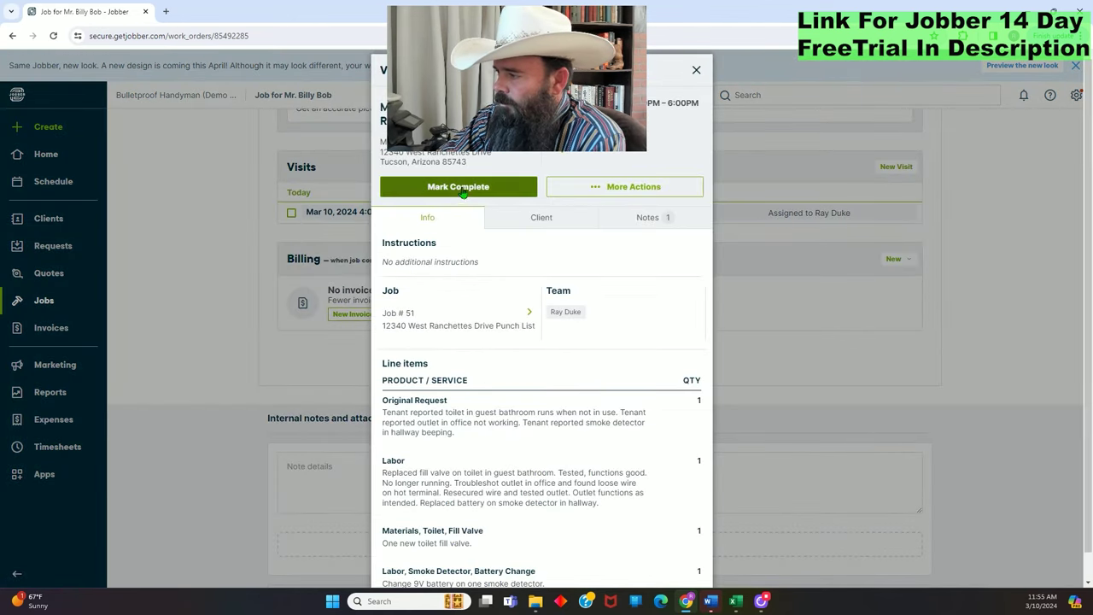
left_click(463, 190)
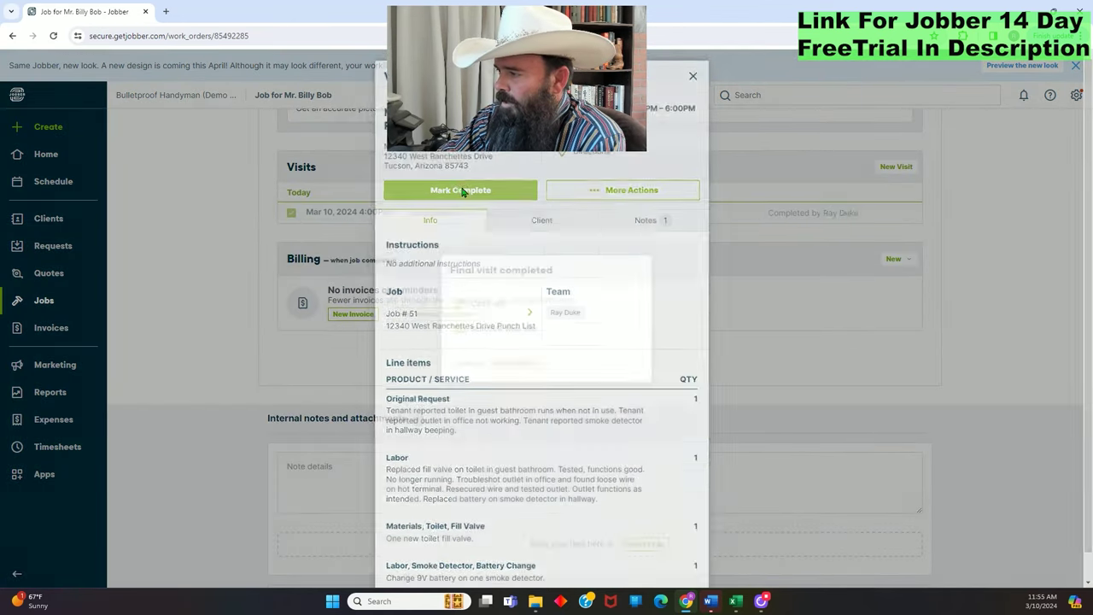
left_click(474, 304)
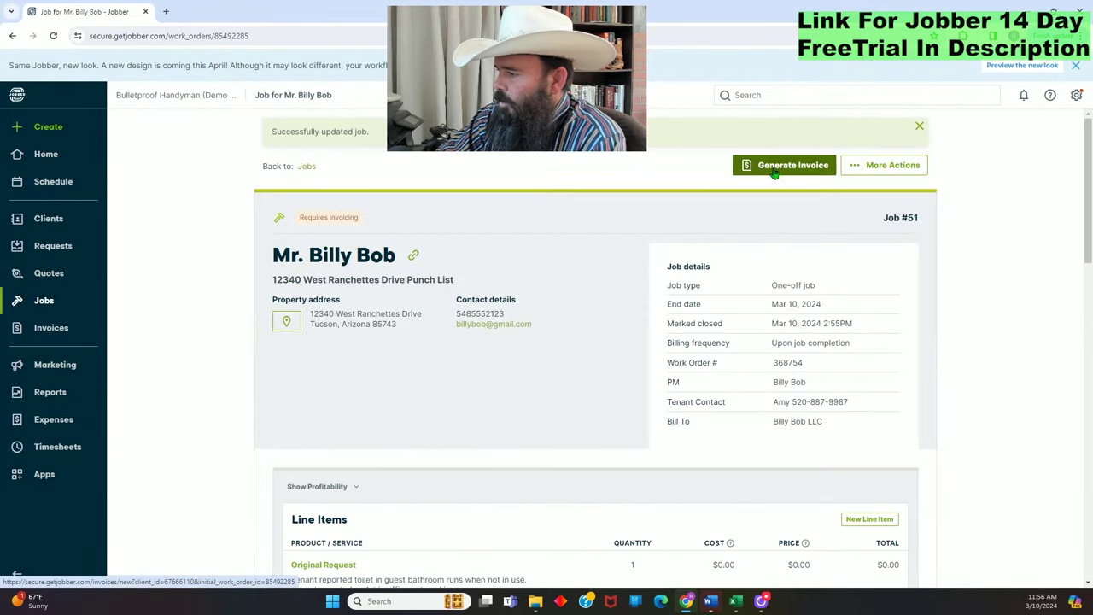
left_click_drag(272, 285, 427, 283)
right_click(426, 283)
left_click(443, 291)
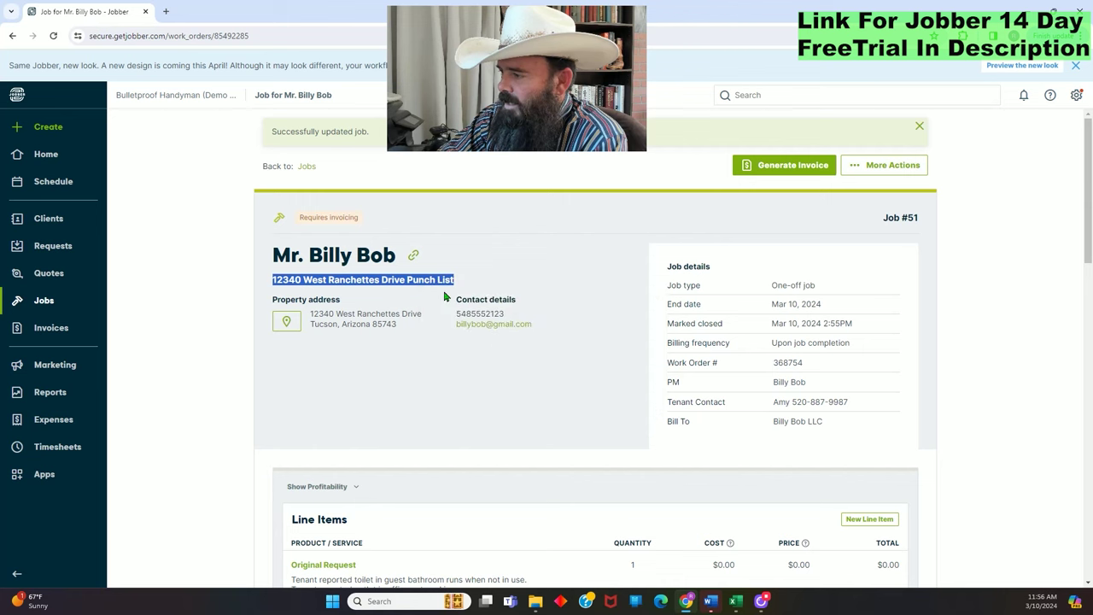
left_click(788, 171)
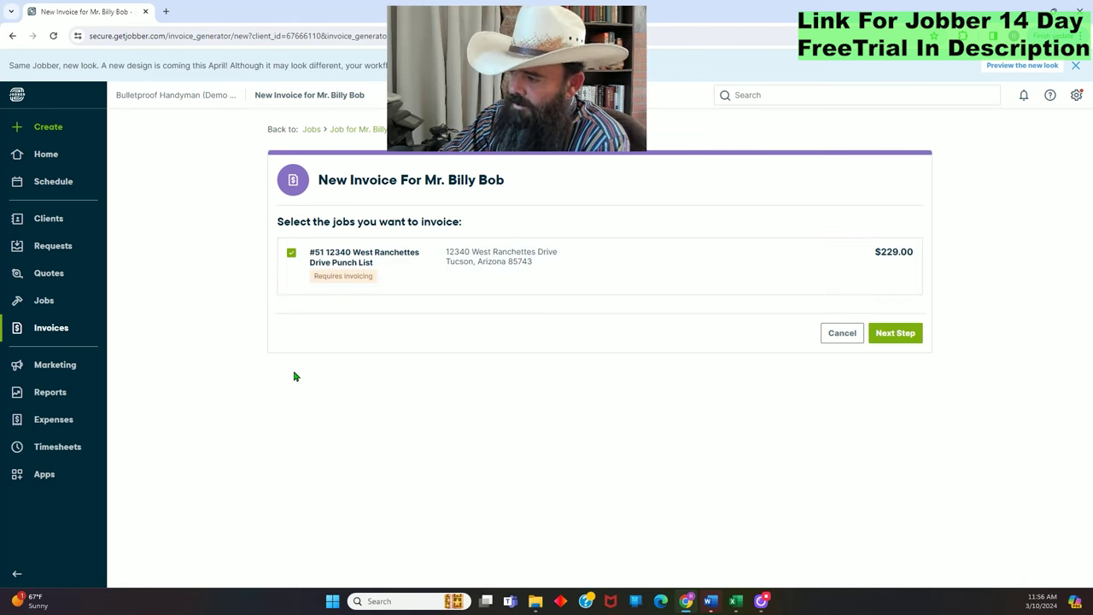
left_click(904, 340)
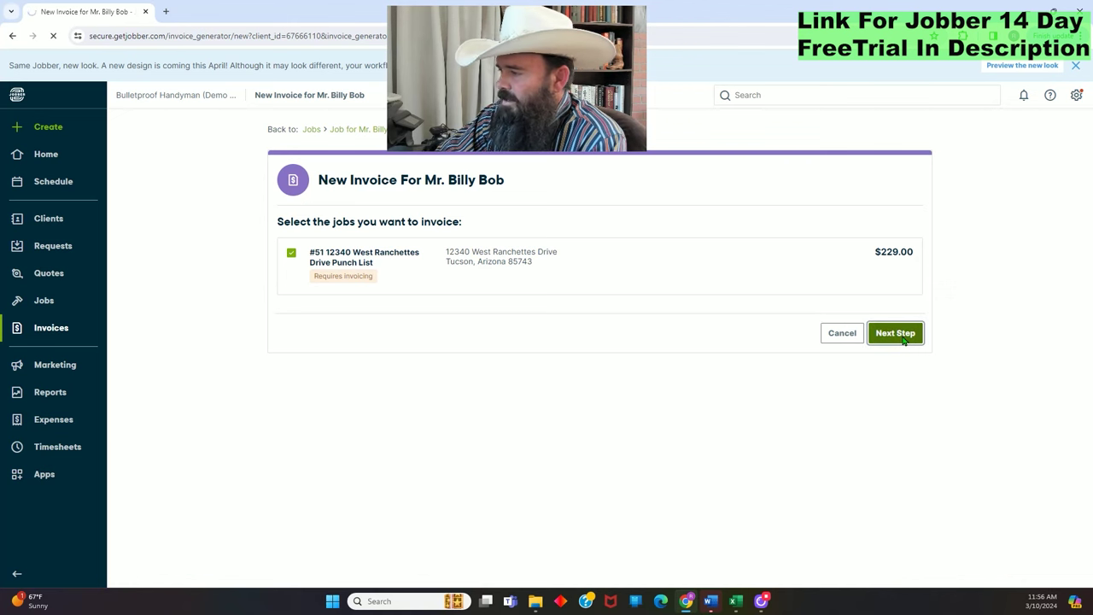
left_click(369, 239)
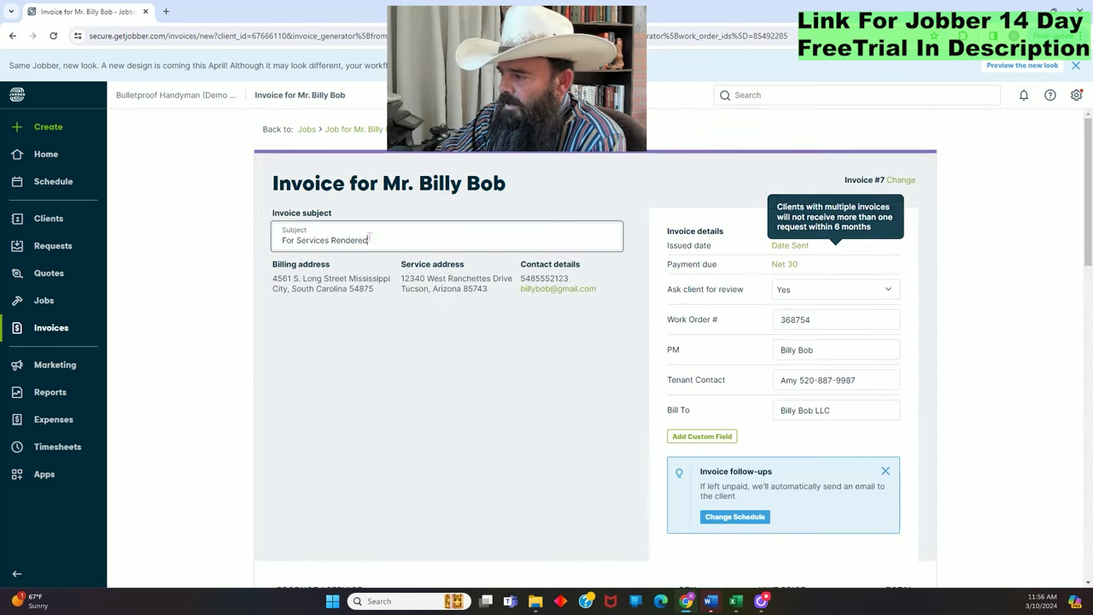
left_click_drag(369, 239, 274, 239)
right_click(298, 241)
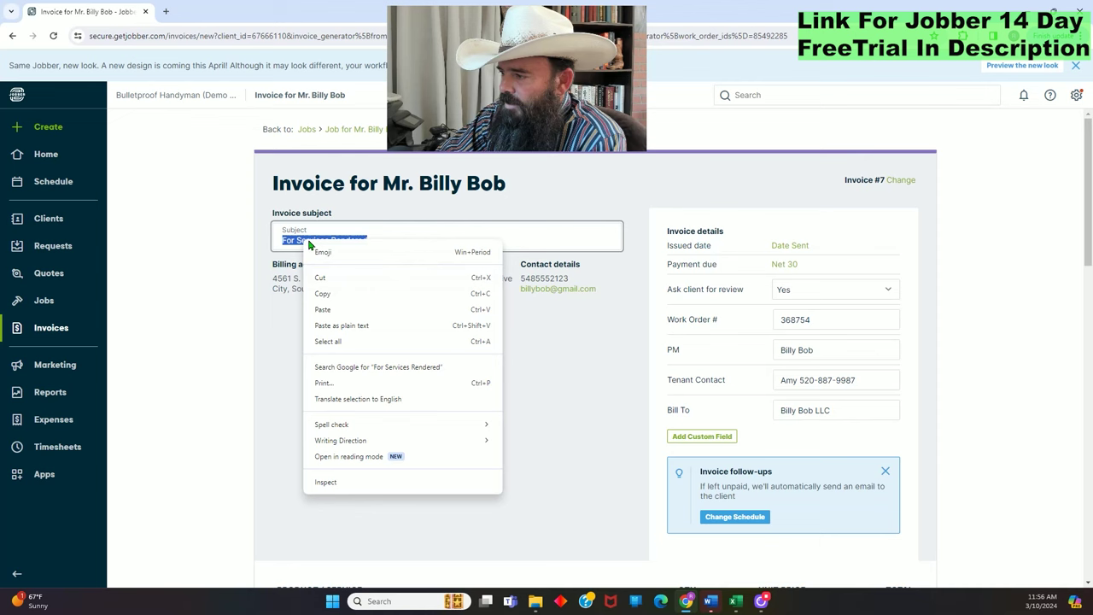
left_click(326, 308)
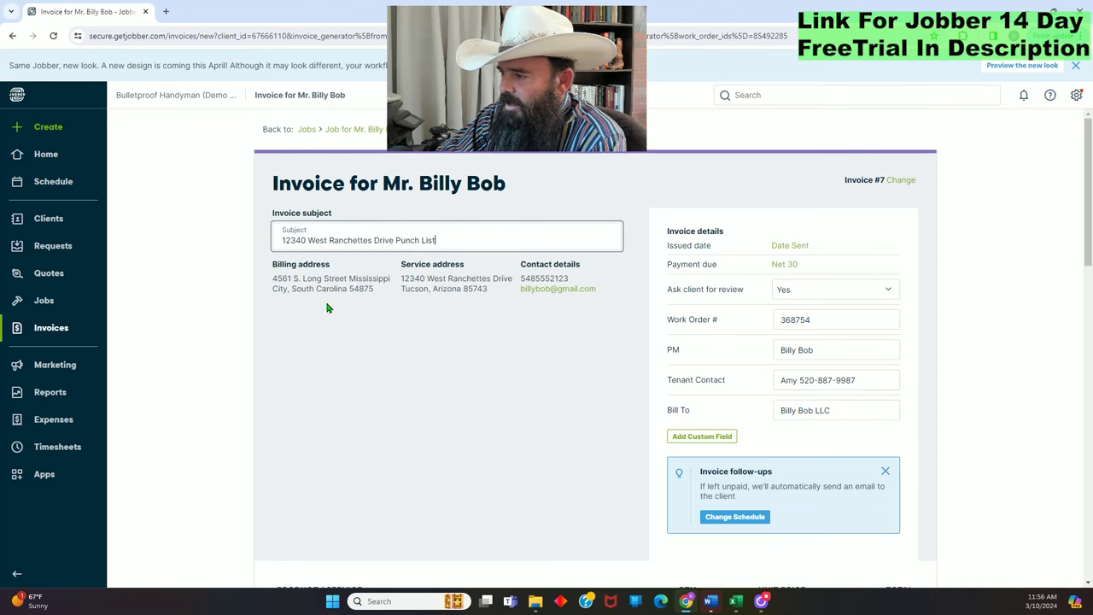
left_click(481, 411)
scroll(577, 362, "down", 1)
scroll(577, 364, "up", 1)
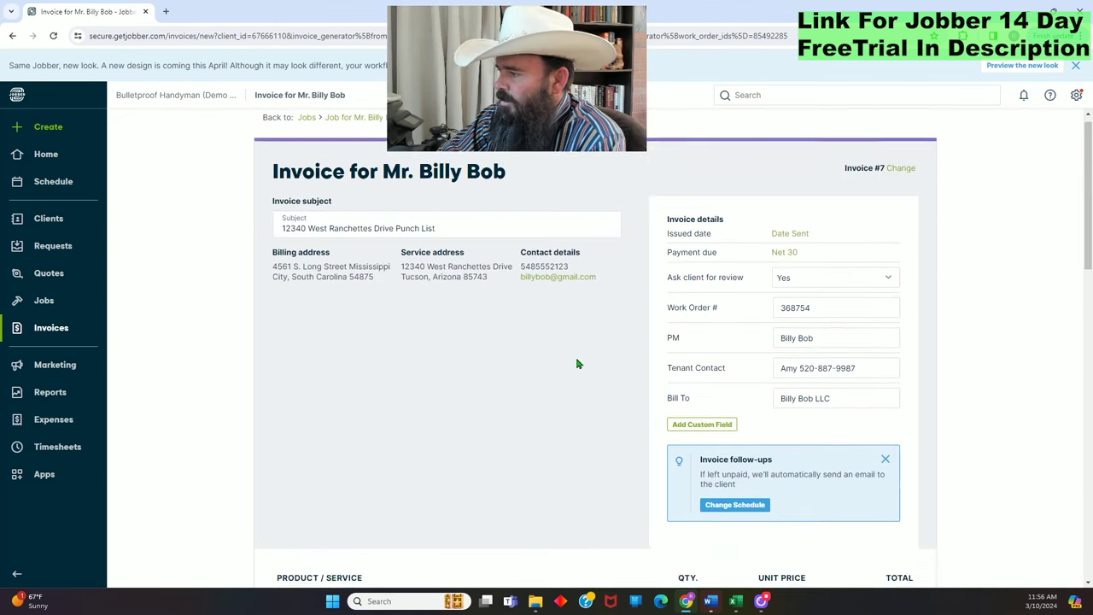
left_click(889, 289)
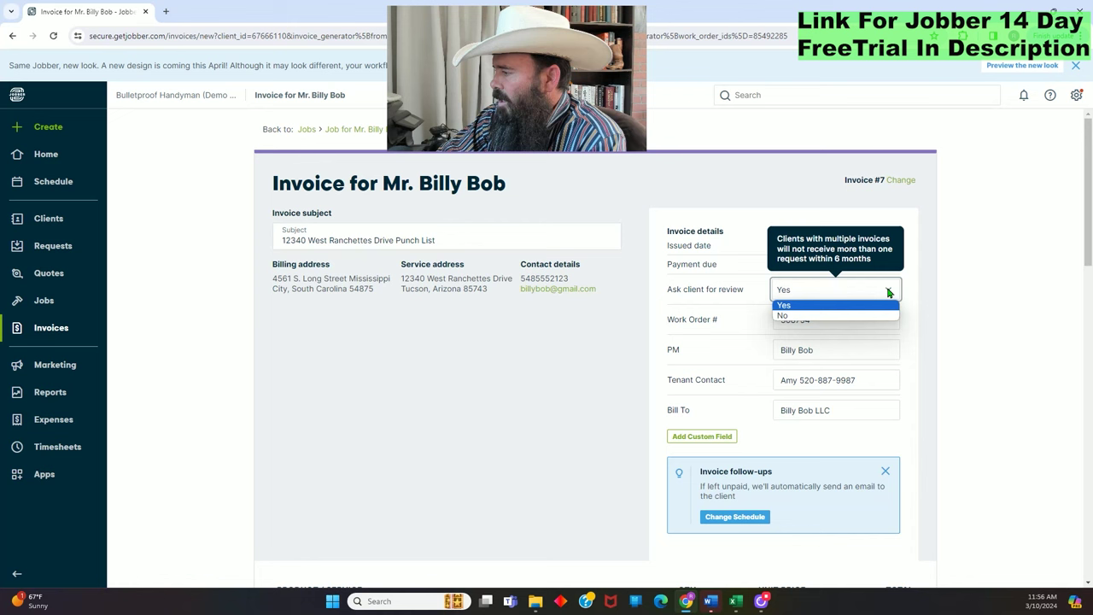
left_click(803, 318)
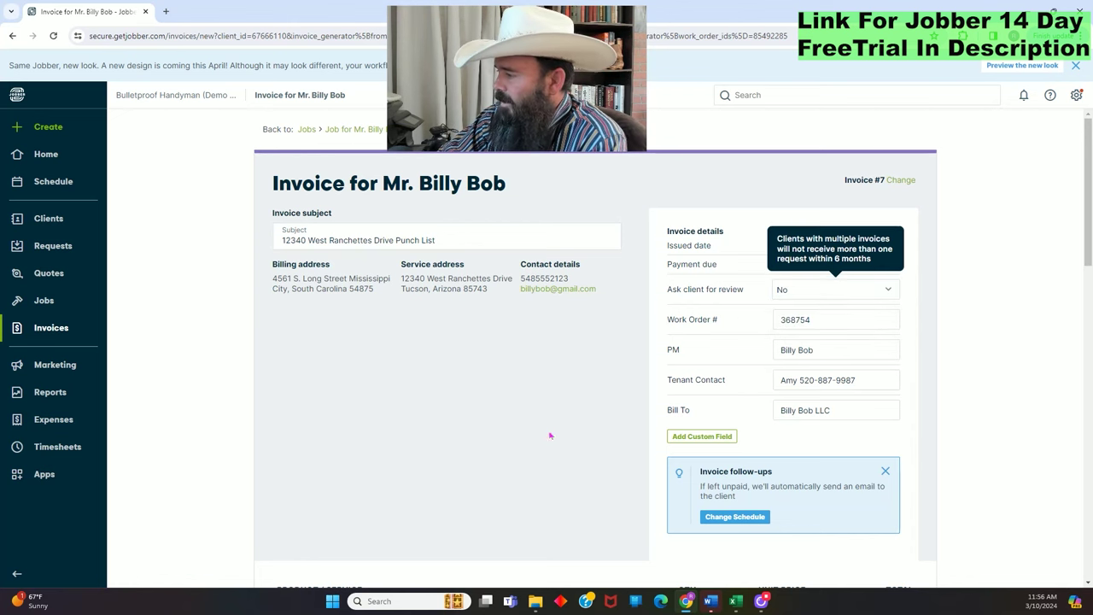
scroll(550, 422, "down", 5)
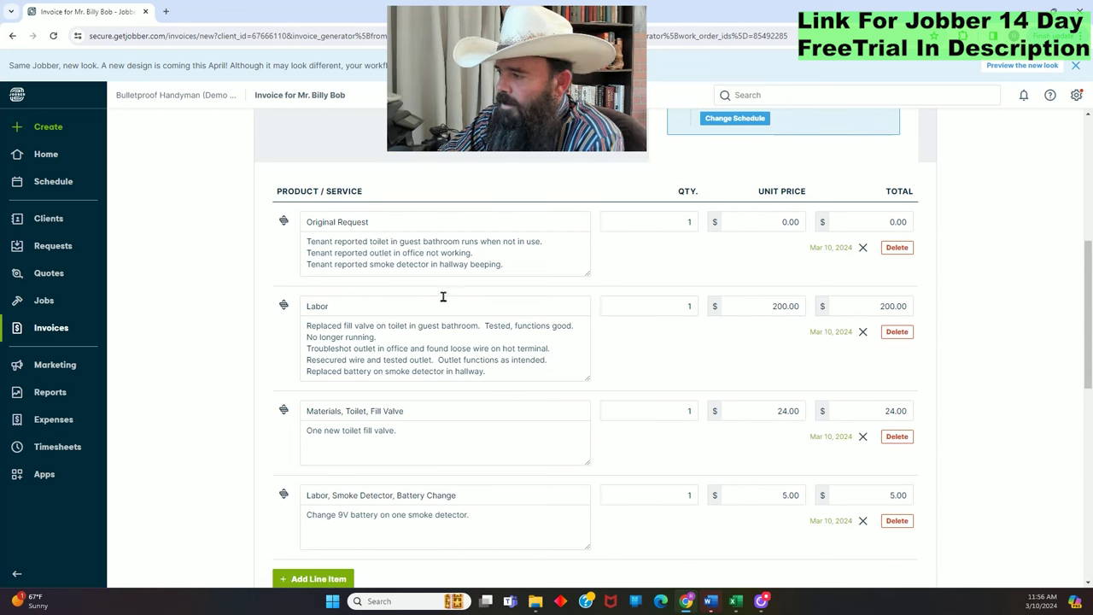
scroll(536, 272, "down", 2)
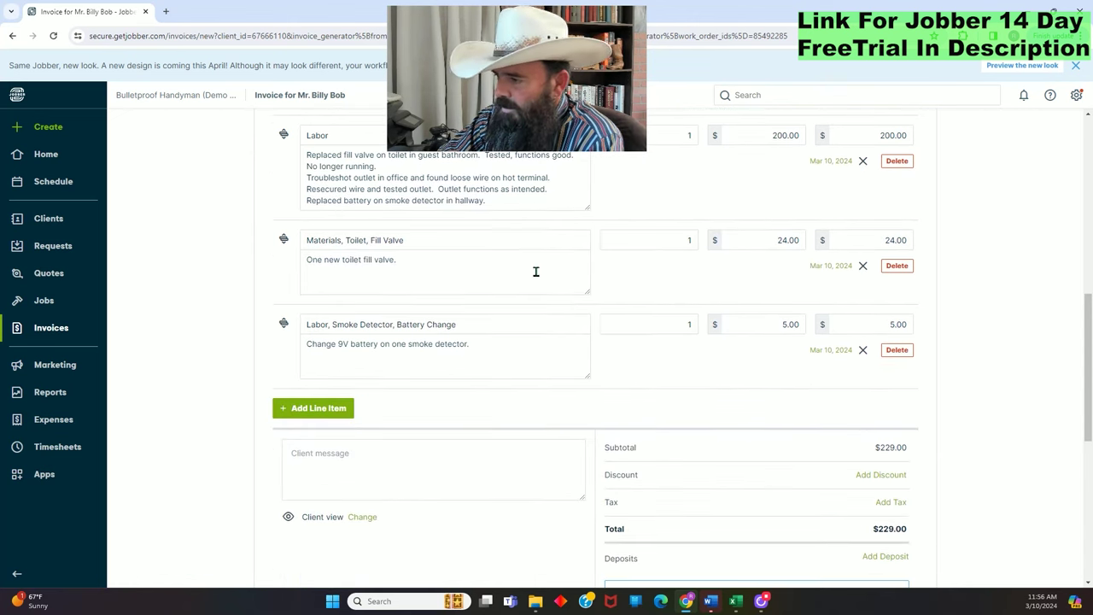
scroll(855, 346, "down", 3)
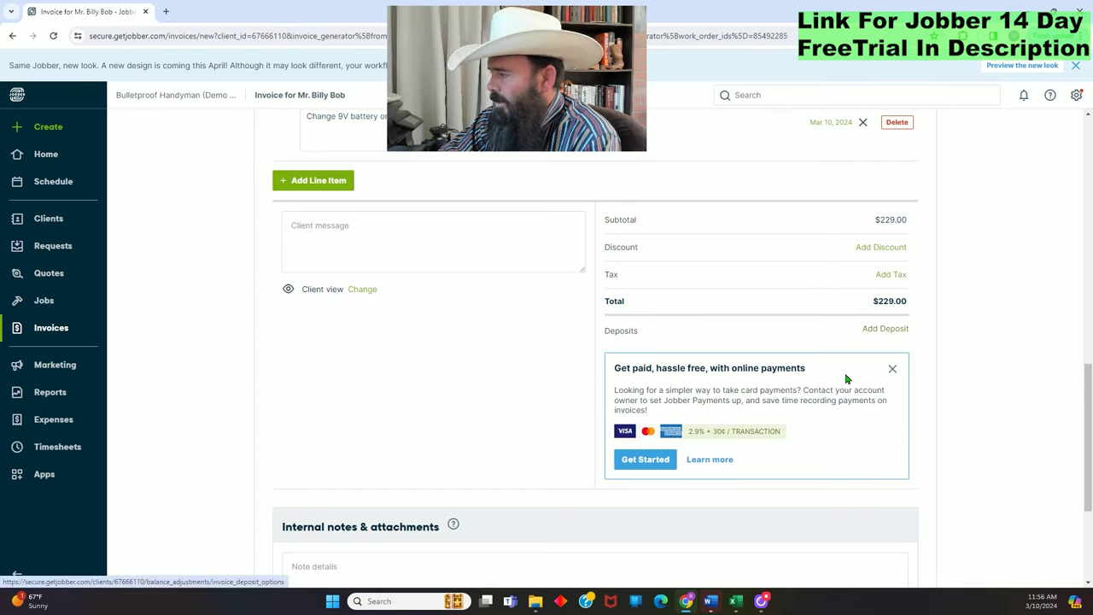
scroll(847, 380, "down", 3)
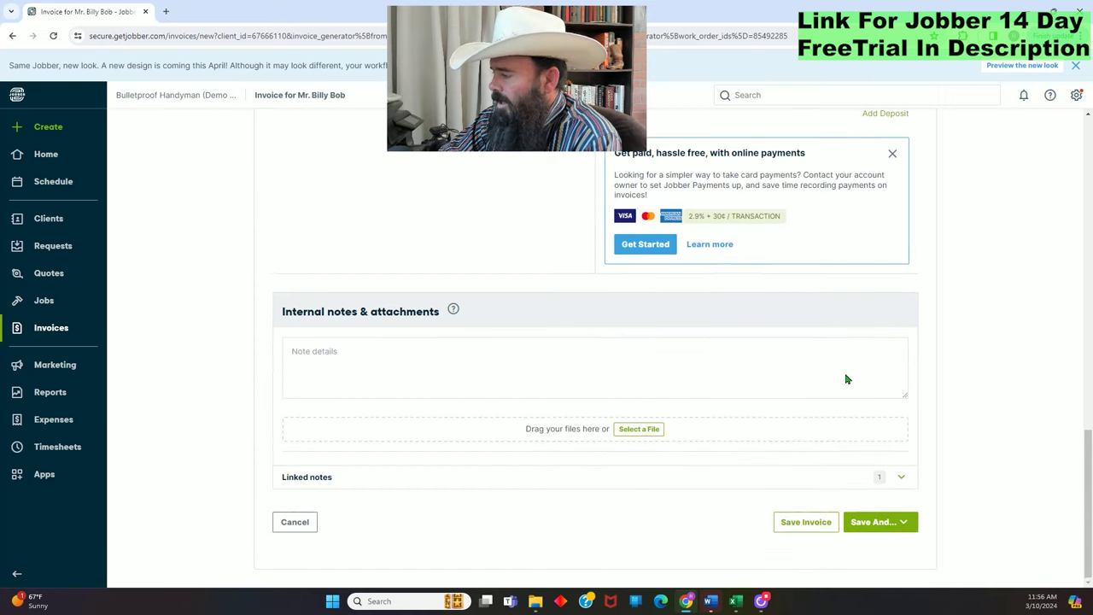
Step: Save invoice #7 and start emailing it to the client
left_click(908, 528)
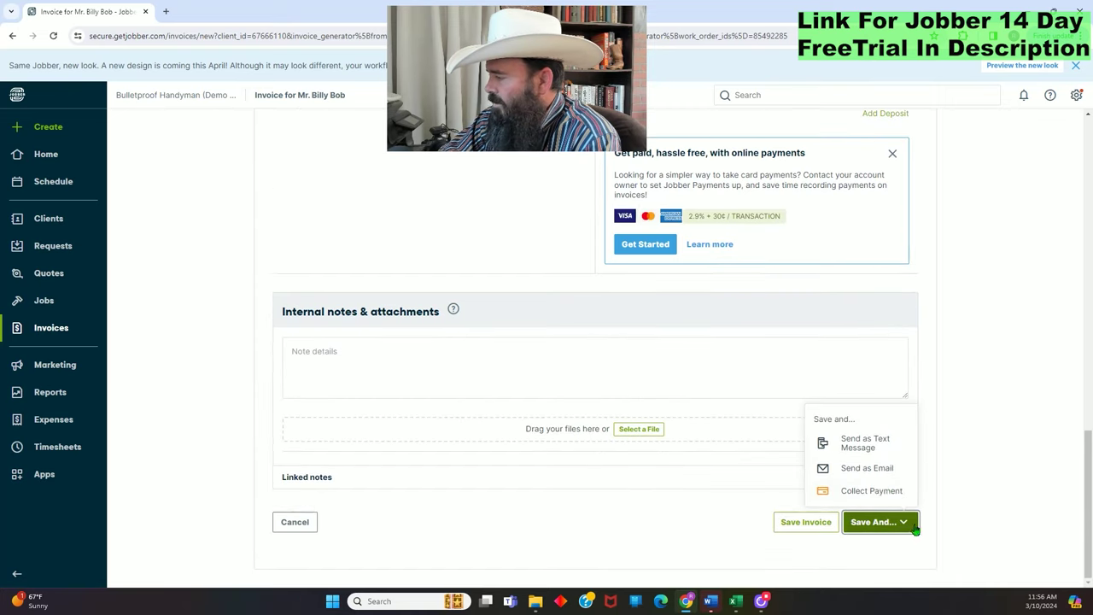
left_click(867, 470)
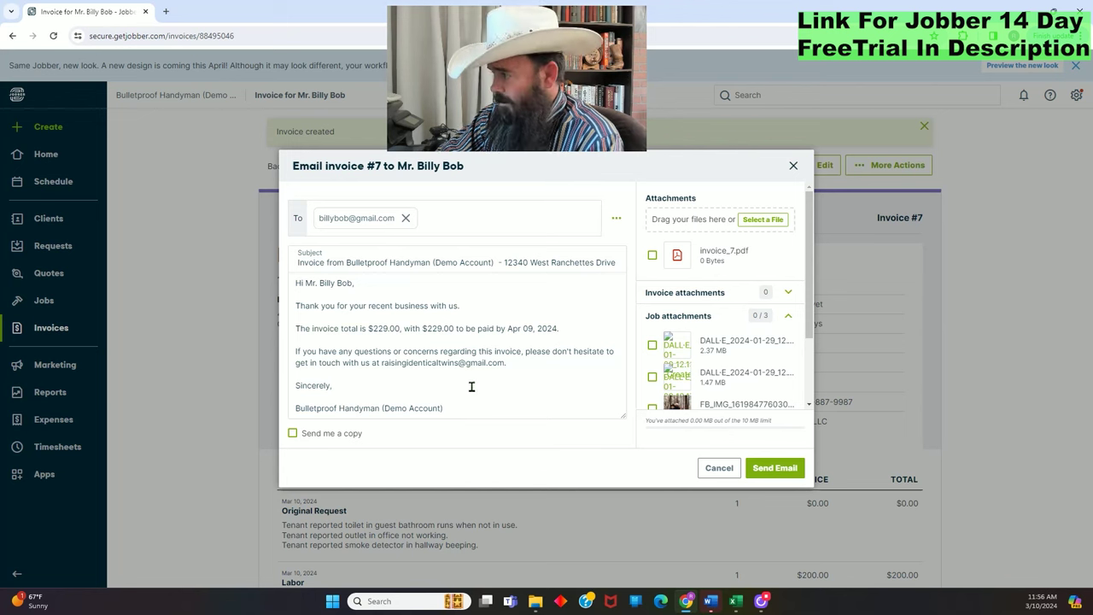
scroll(730, 366, "down", 3)
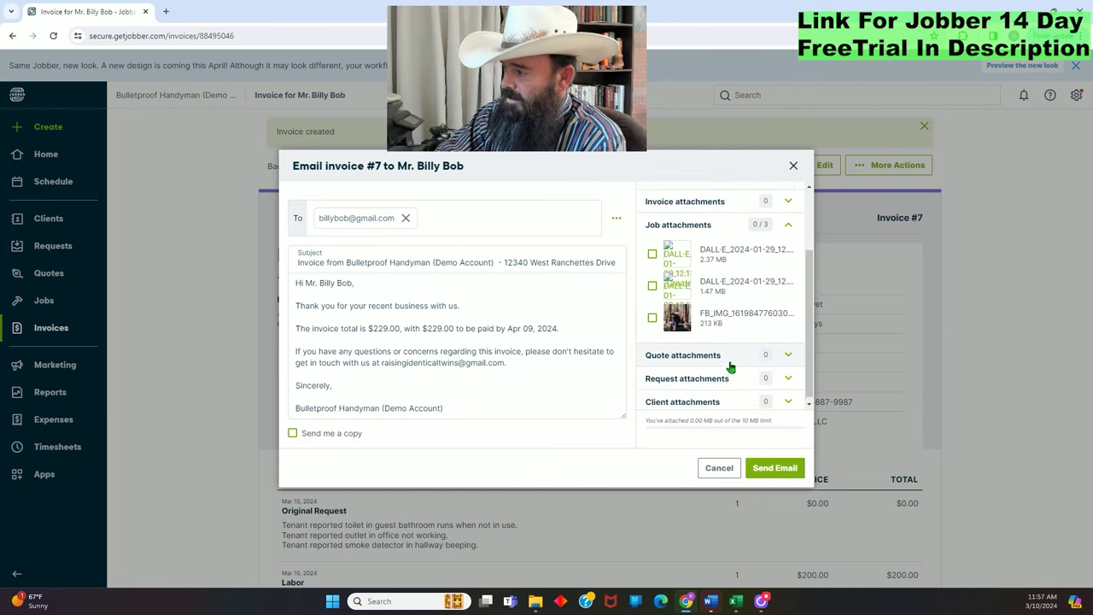
scroll(684, 319, "up", 2)
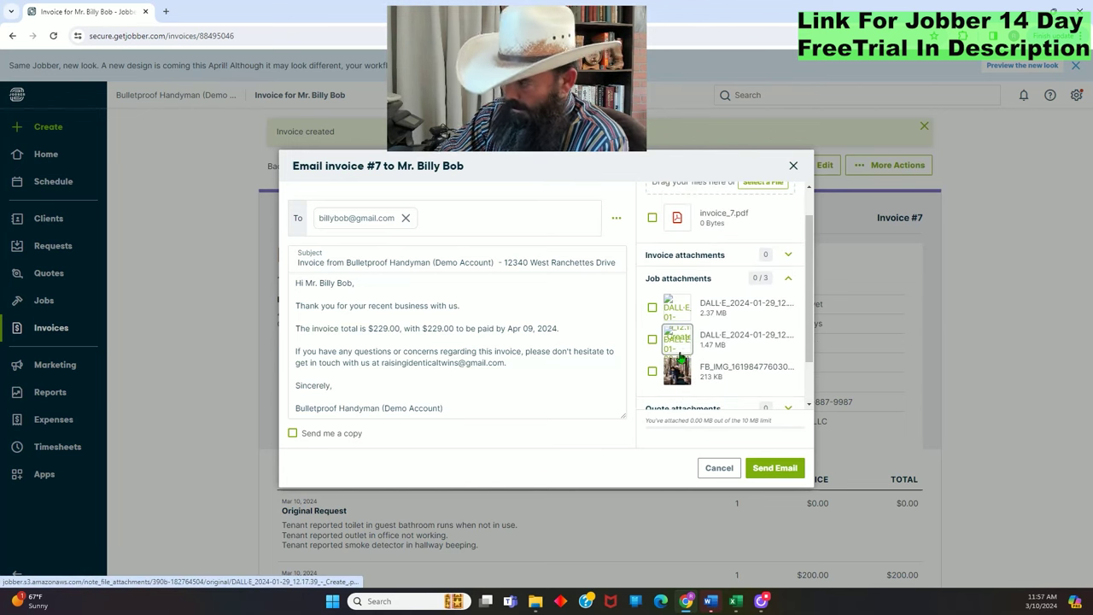
scroll(679, 290, "up", 1)
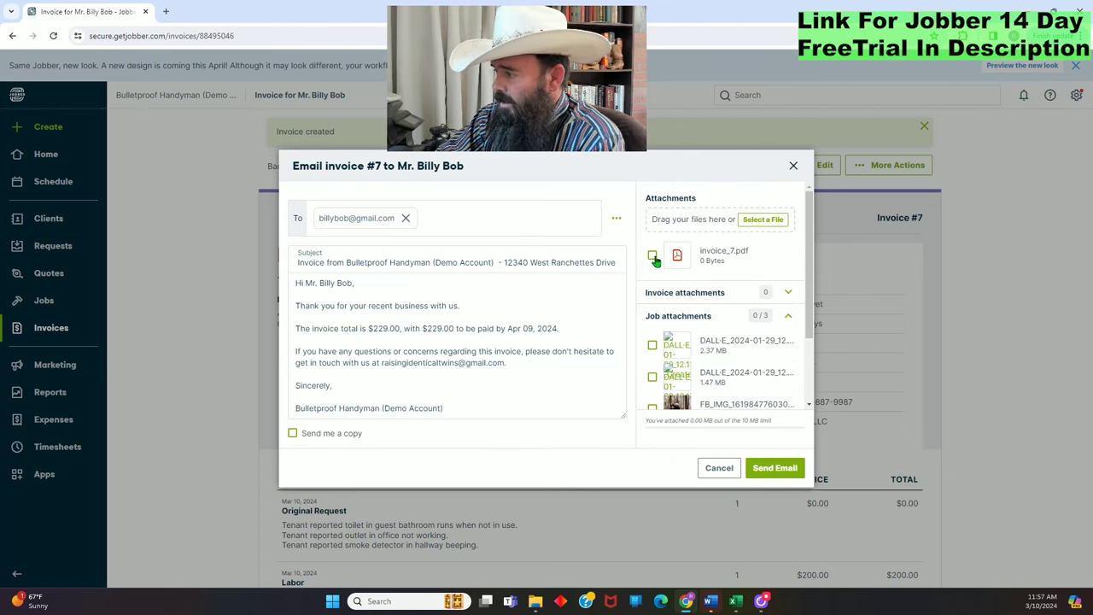
Step: Attach invoice_7.pdf and all three job photos, leave Send me a copy off, and send
left_click(653, 256)
left_click(653, 345)
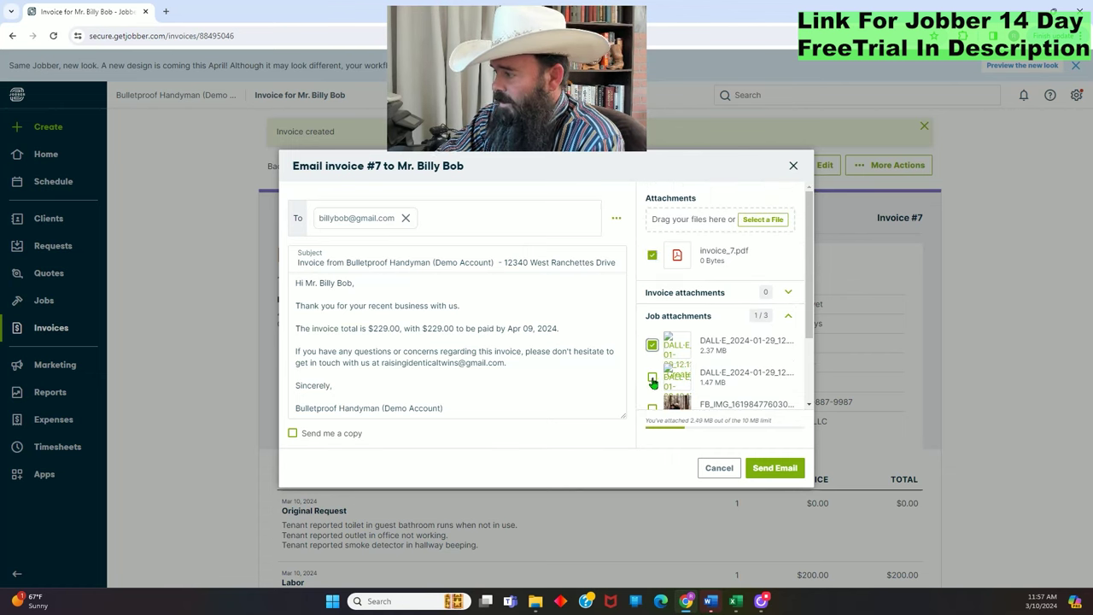
left_click(653, 380)
scroll(653, 367, "down", 1)
left_click(652, 353)
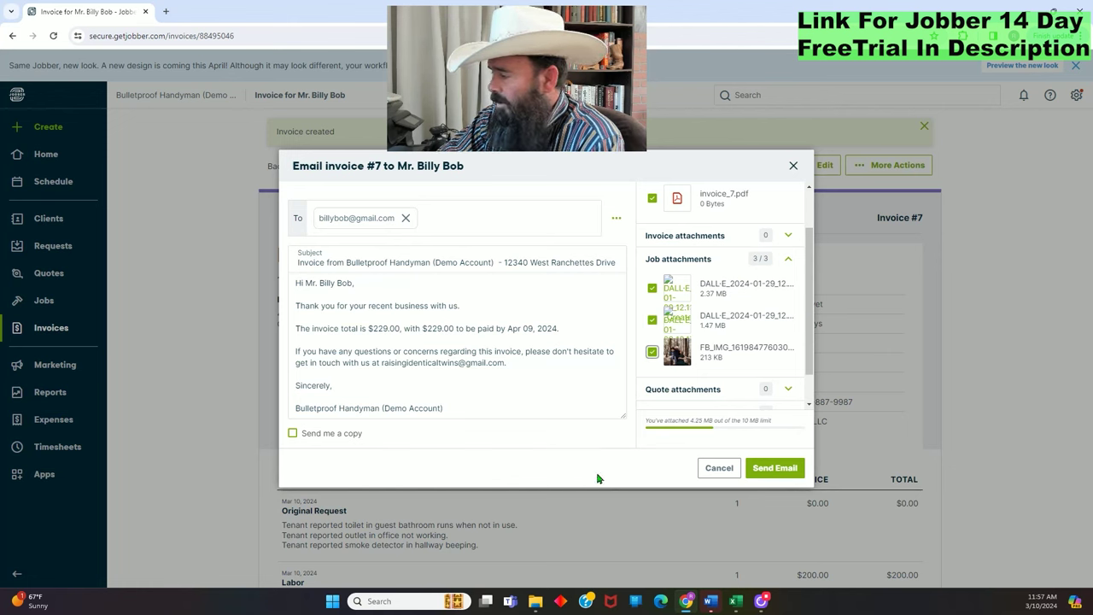
left_click(292, 434)
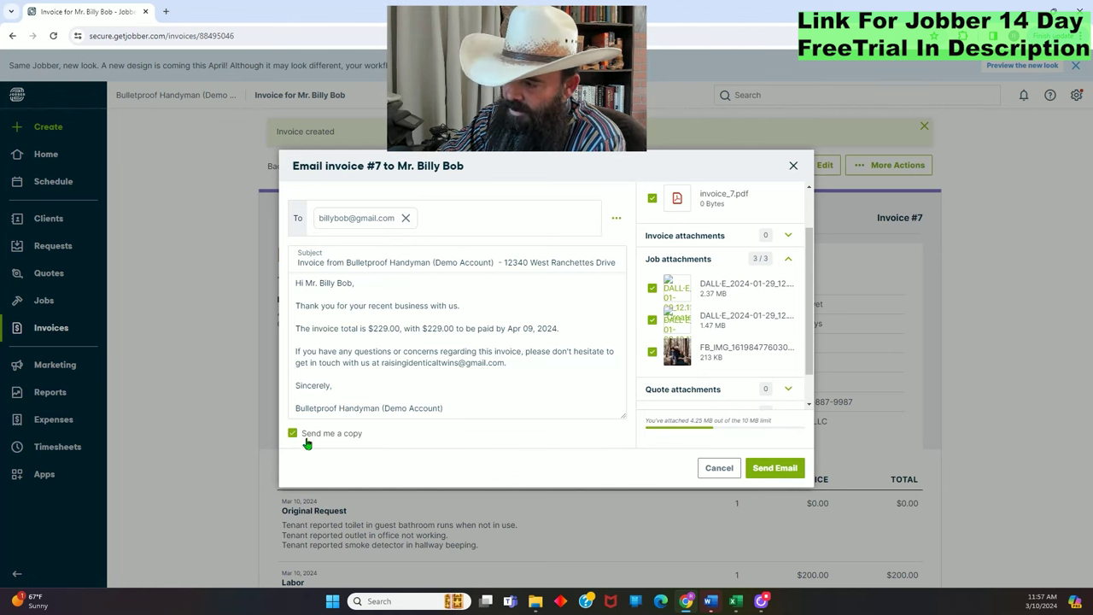
left_click(292, 434)
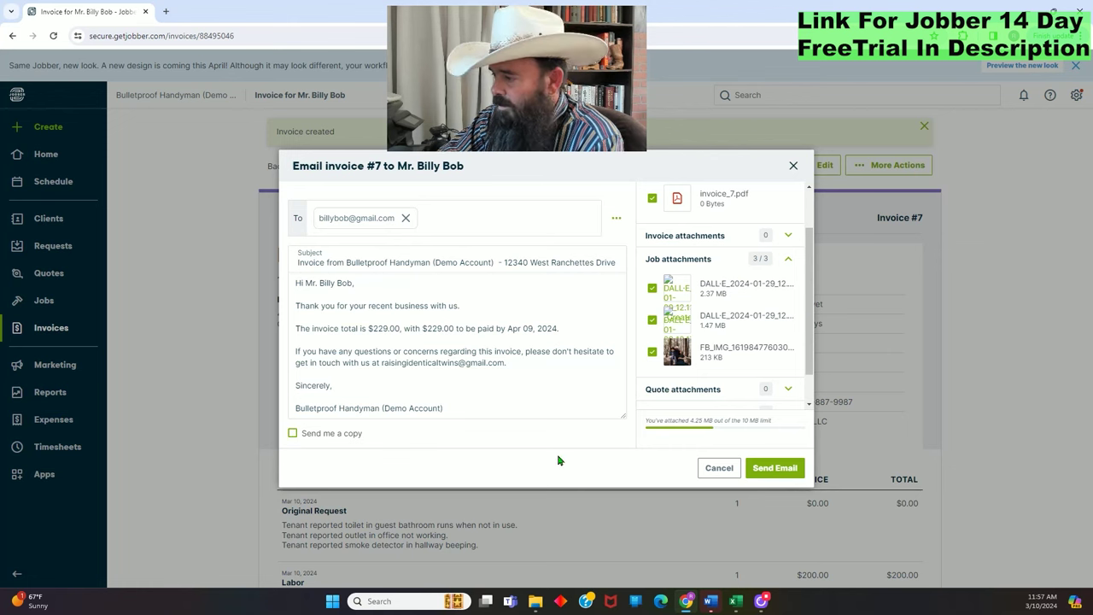
left_click(776, 475)
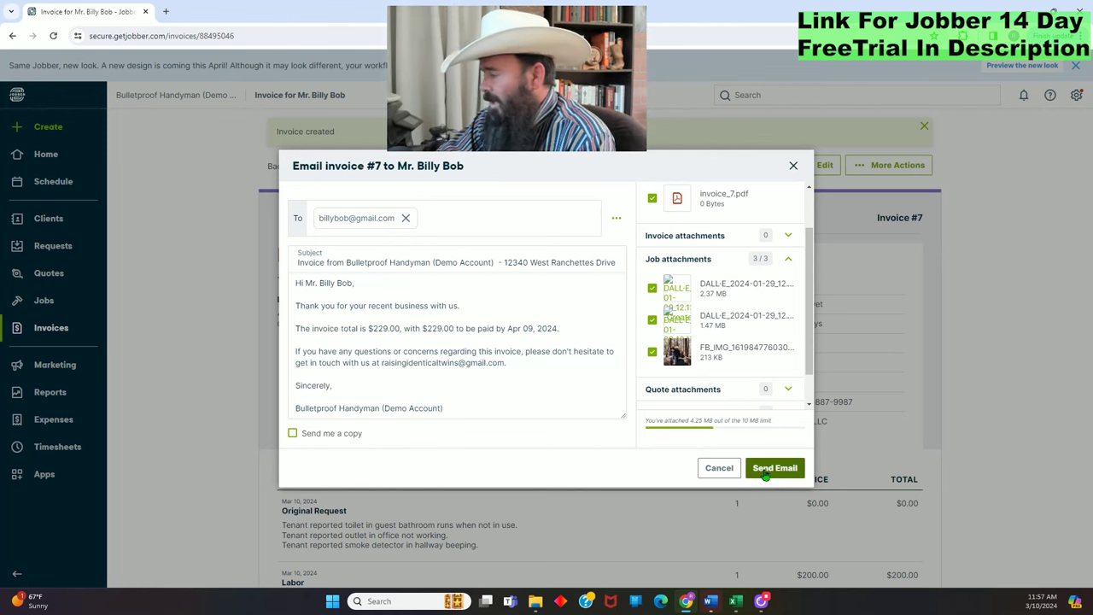
left_click(766, 475)
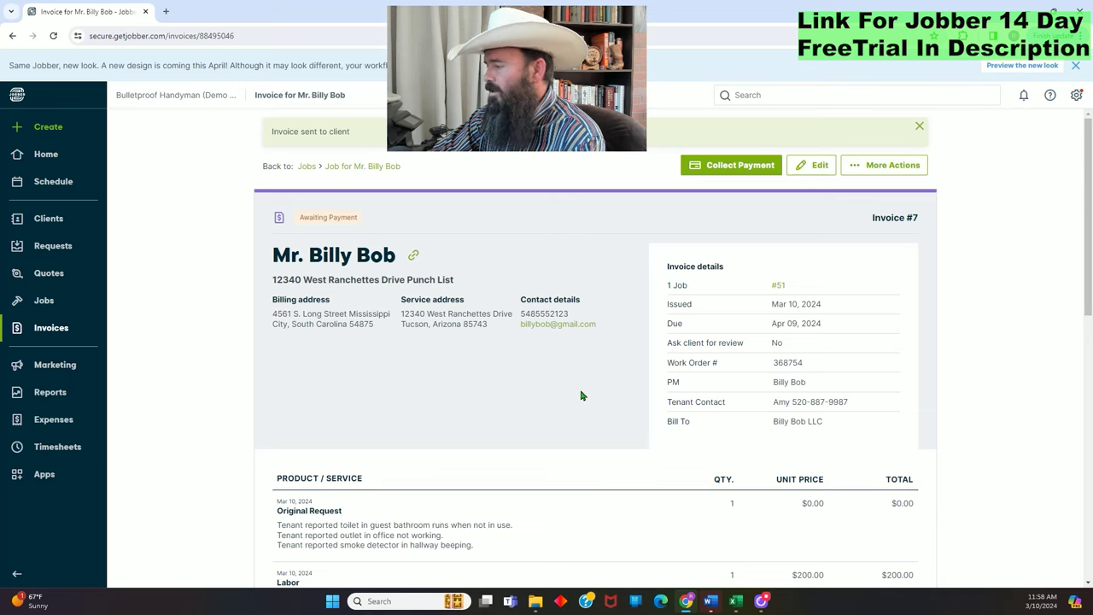
Step: Review sent invoice #7's four line items totalling $229.00 and the $366.00 balance
scroll(579, 395, "down", 1)
scroll(590, 392, "down", 1)
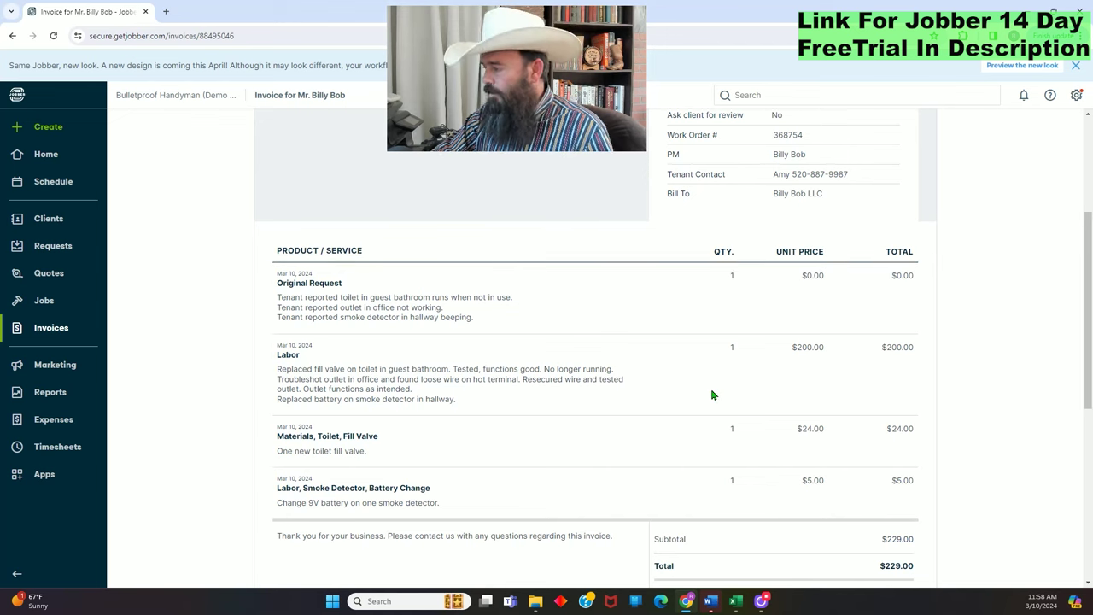
scroll(713, 391, "down", 3)
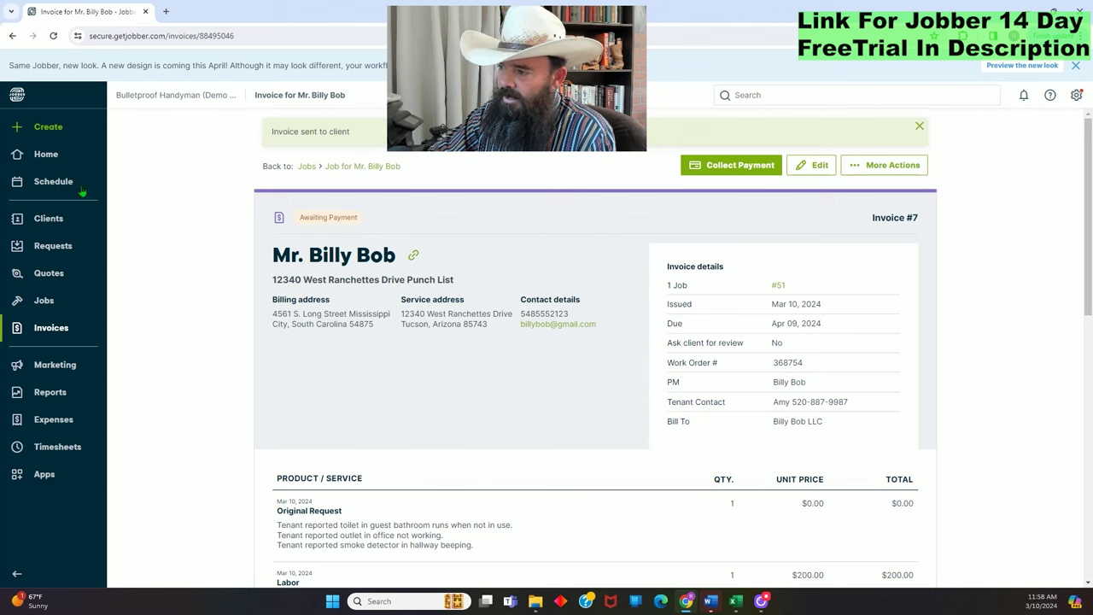
left_click(49, 309)
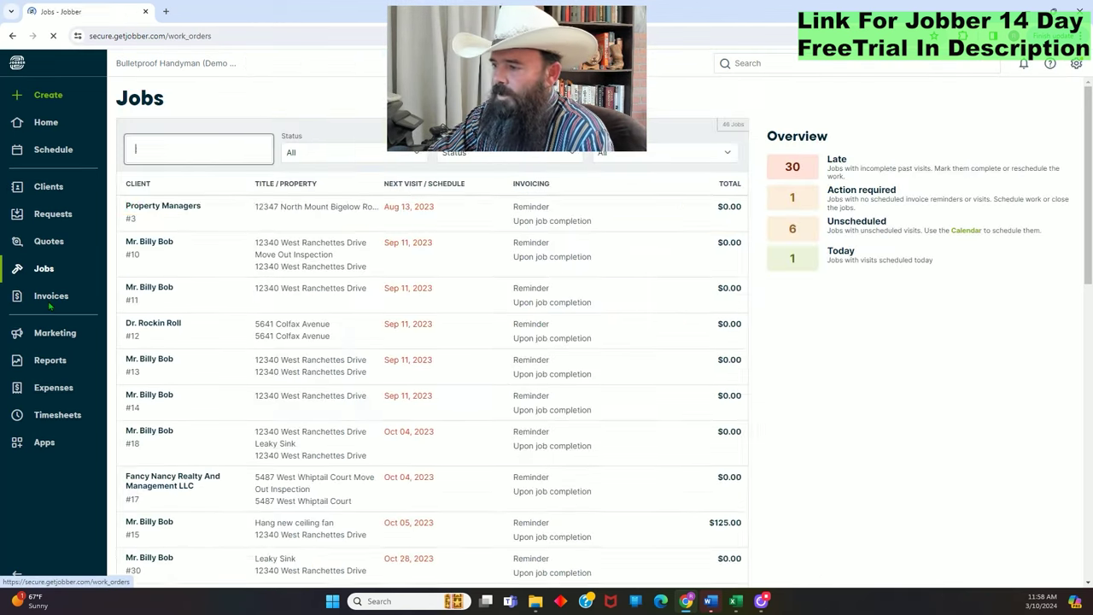
left_click(800, 299)
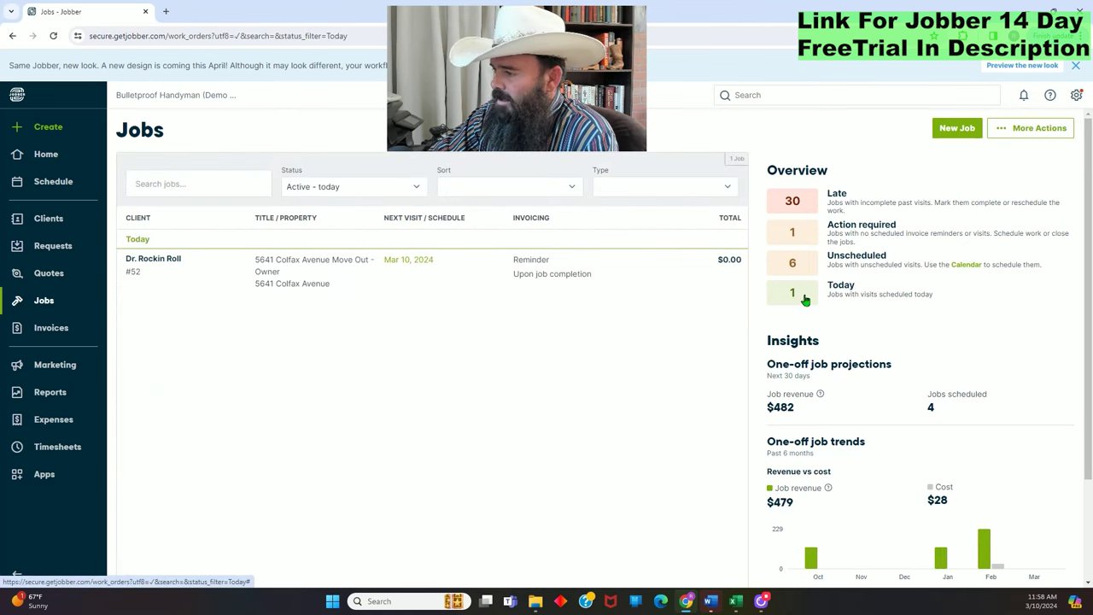
left_click(314, 275)
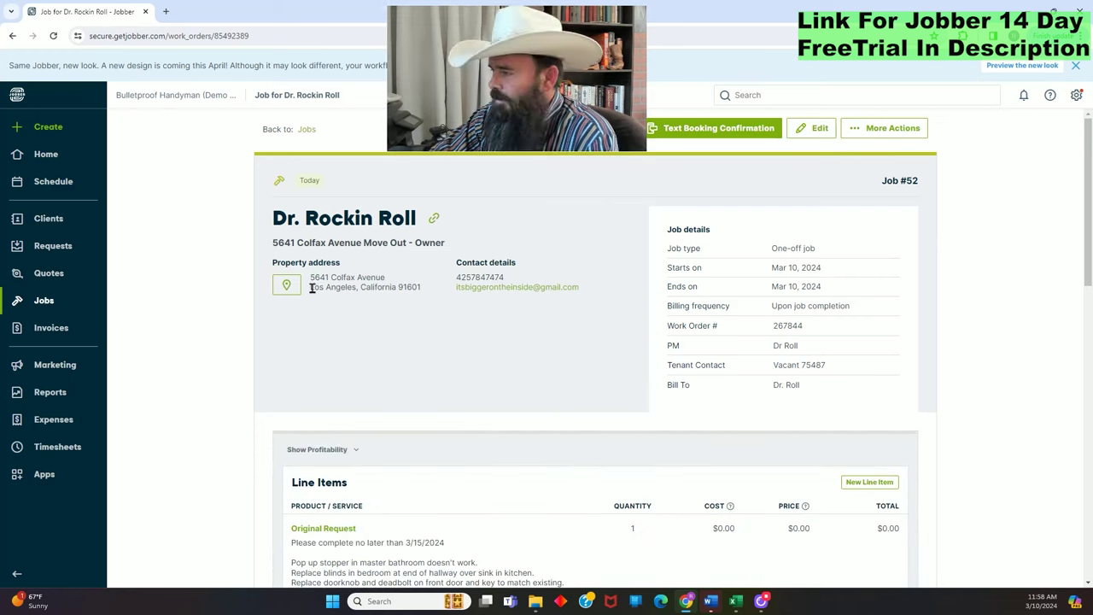
scroll(484, 330, "down", 5)
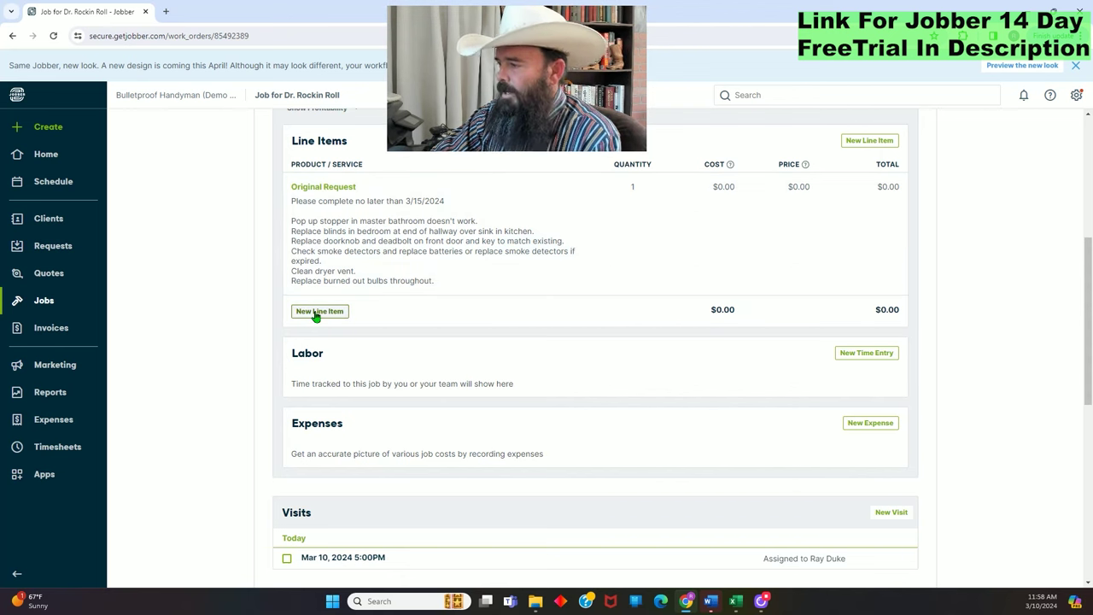
Step: Add a 'Trip Fee, Move Out' line item at $125.00 to job #52
left_click(317, 312)
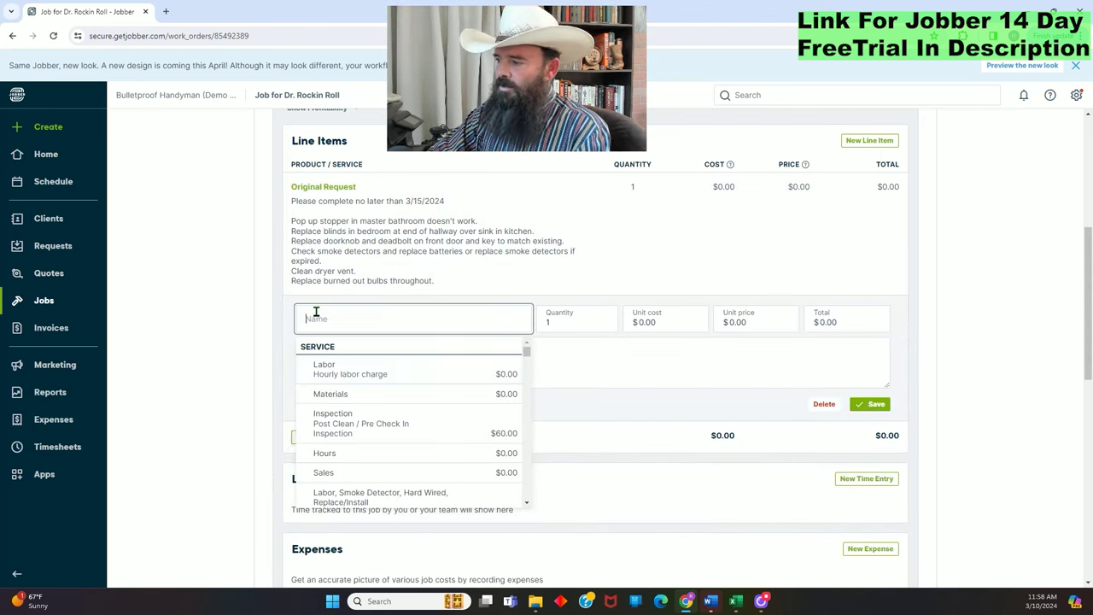
type("move")
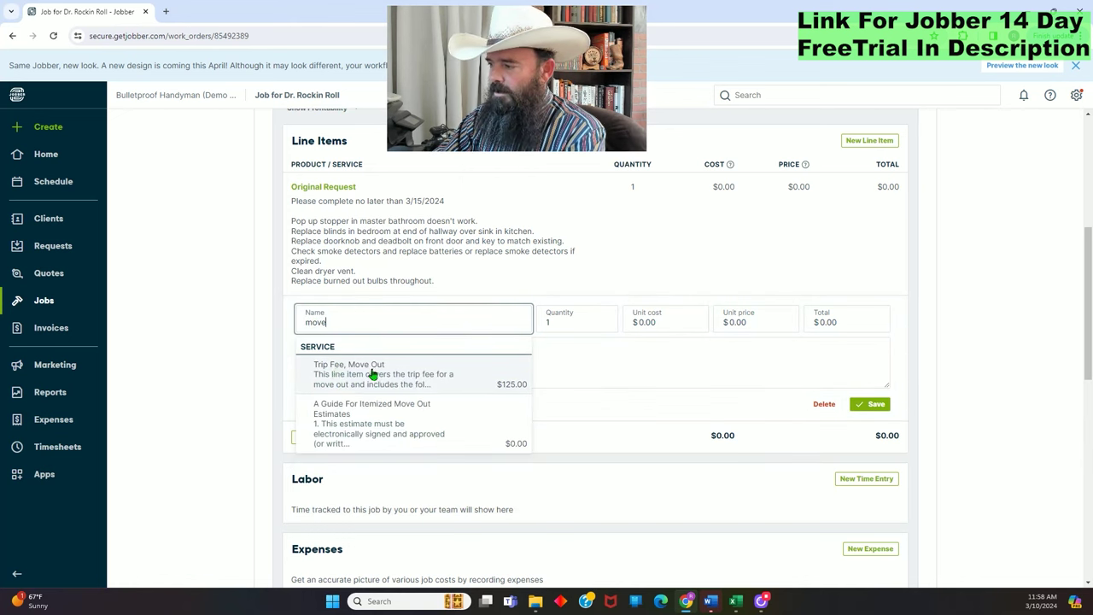
left_click(370, 373)
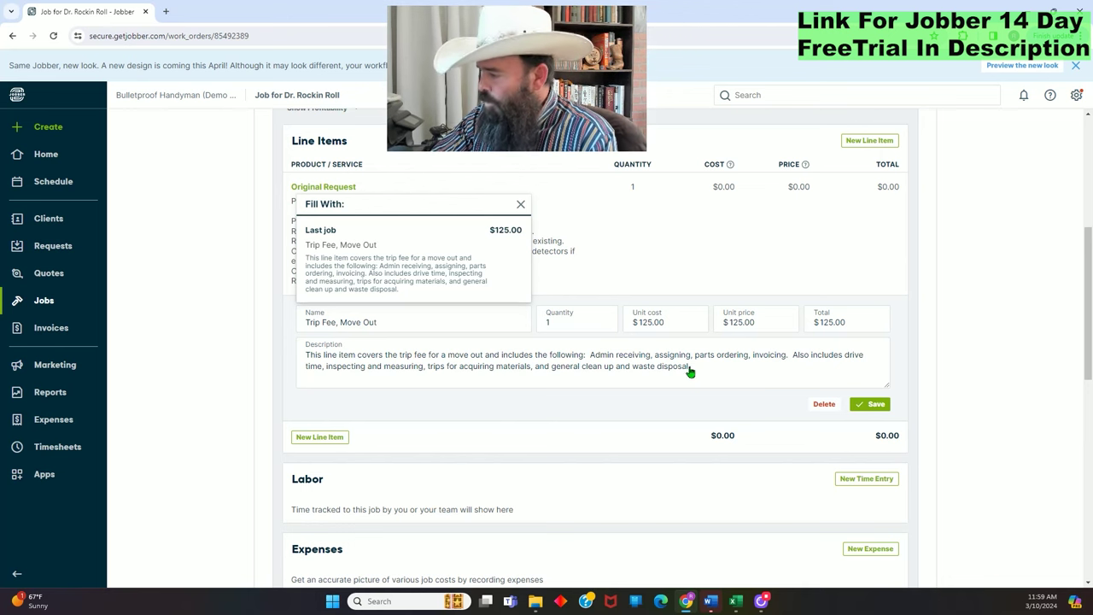
left_click(871, 408)
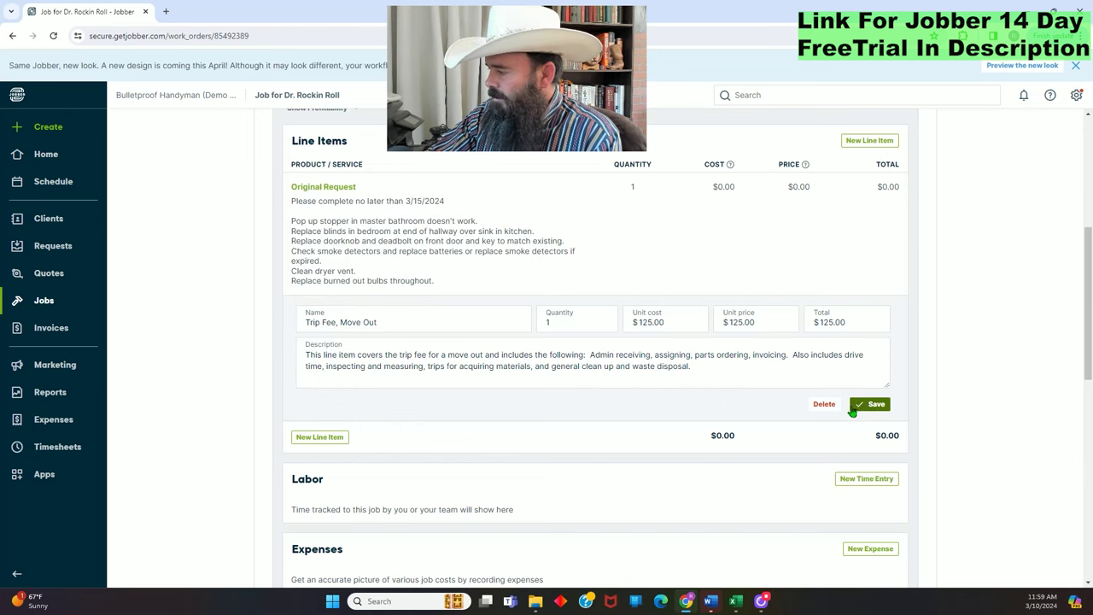
left_click(873, 410)
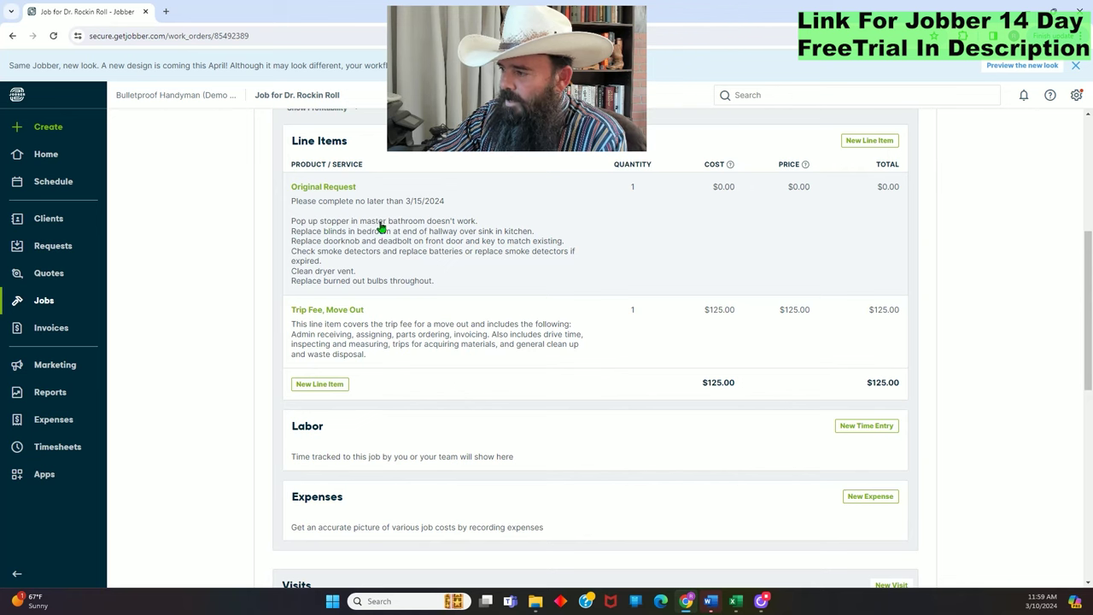
Step: Add a 'Labor, Pop Up Repair/Replace' line item at $50.00, bringing the total to $175.00
left_click(318, 387)
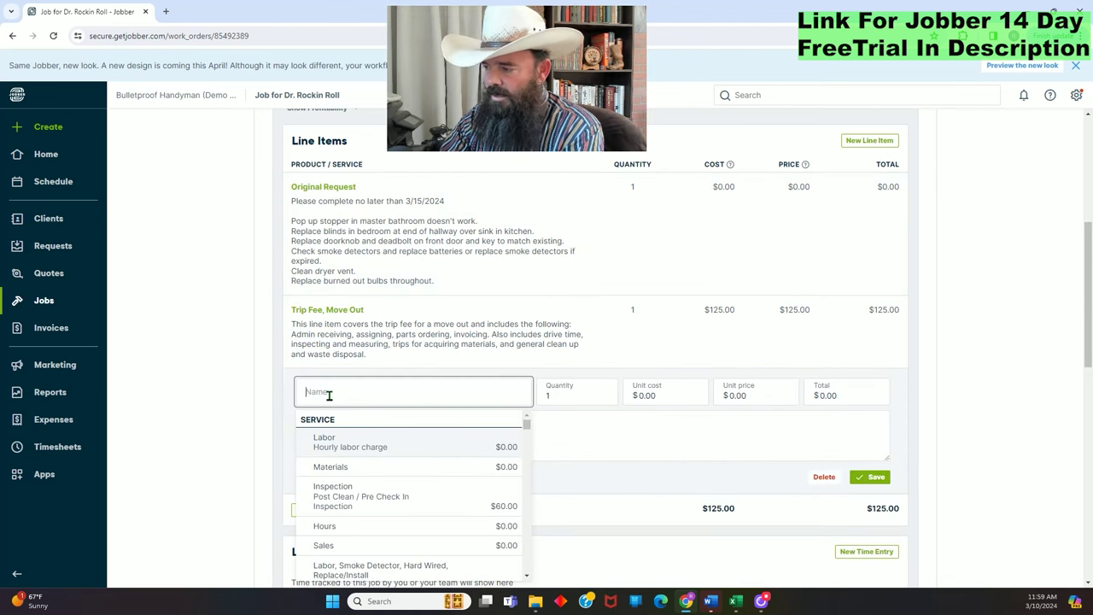
type("pop")
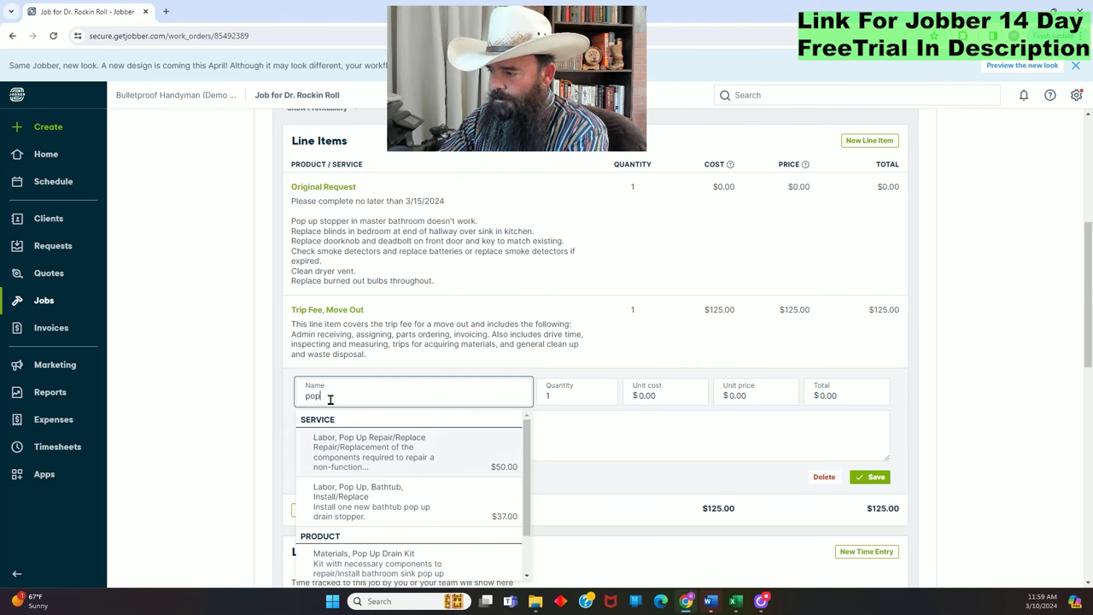
left_click(385, 445)
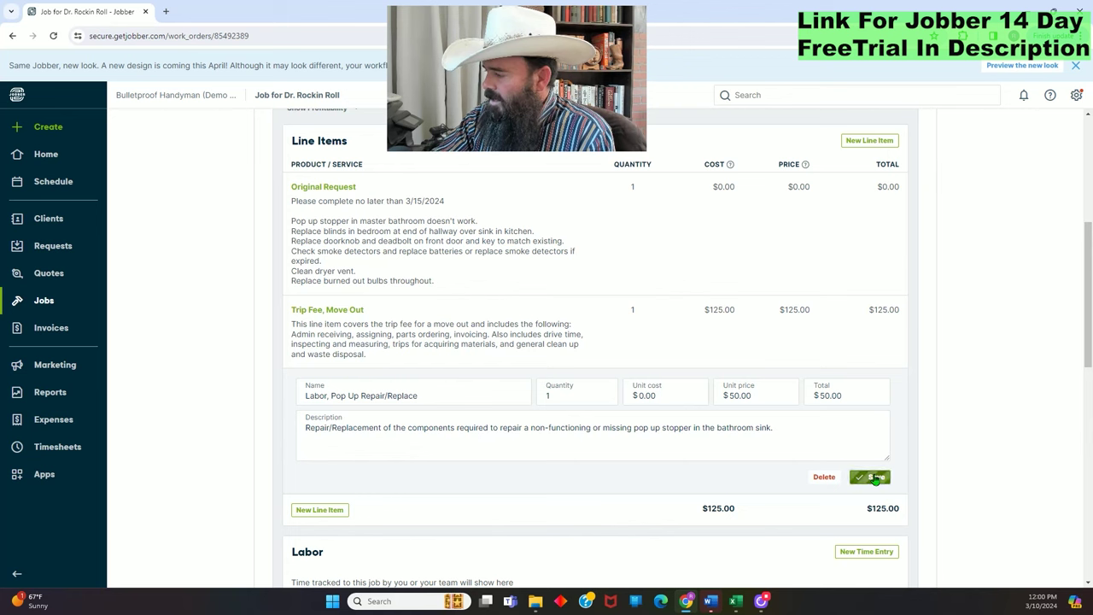
left_click(875, 478)
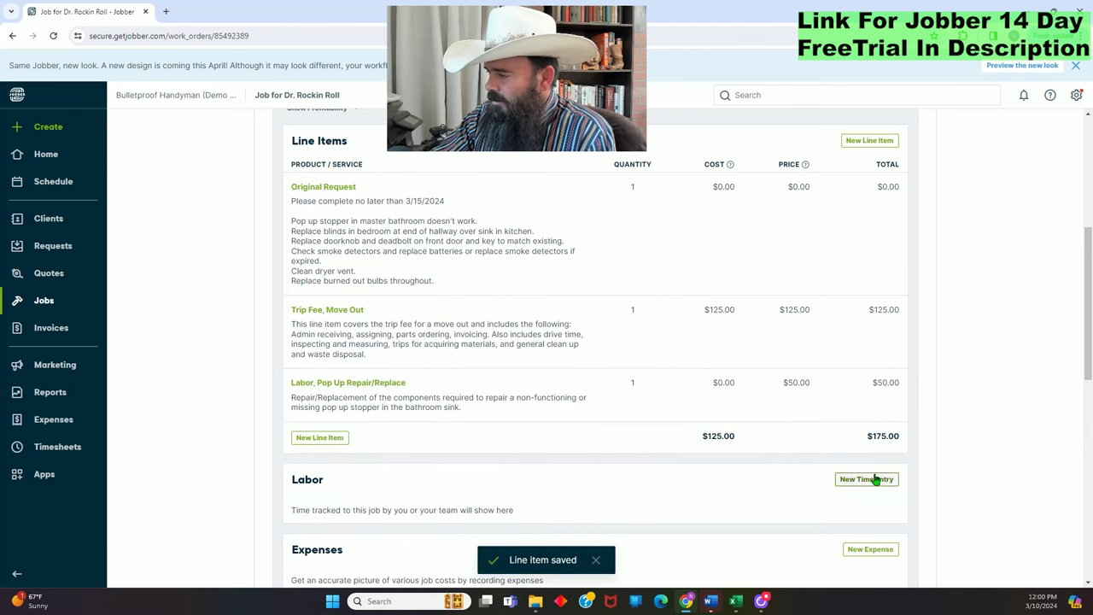
Step: Add a 'Materials, Pop Up Drain Kit' line item at $26.00, for a $201.00 total
left_click(318, 438)
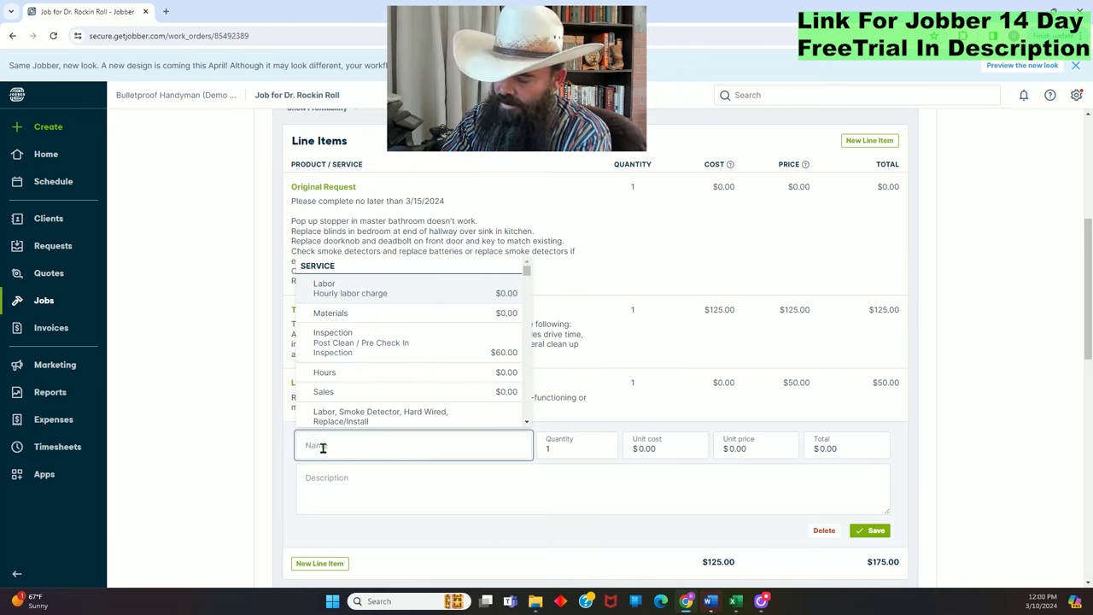
type("pop")
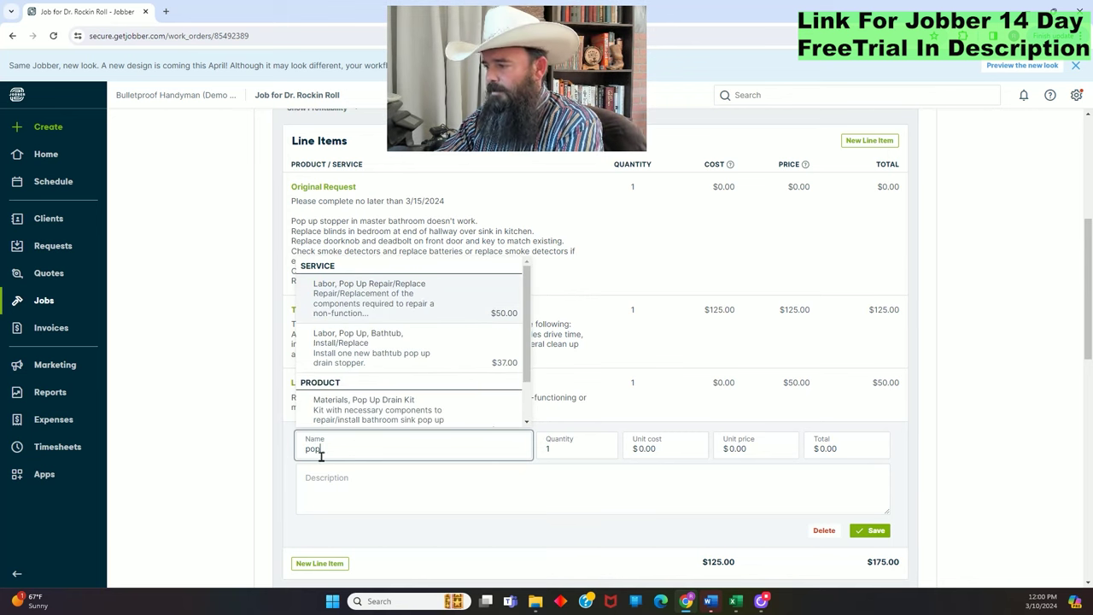
left_click(362, 413)
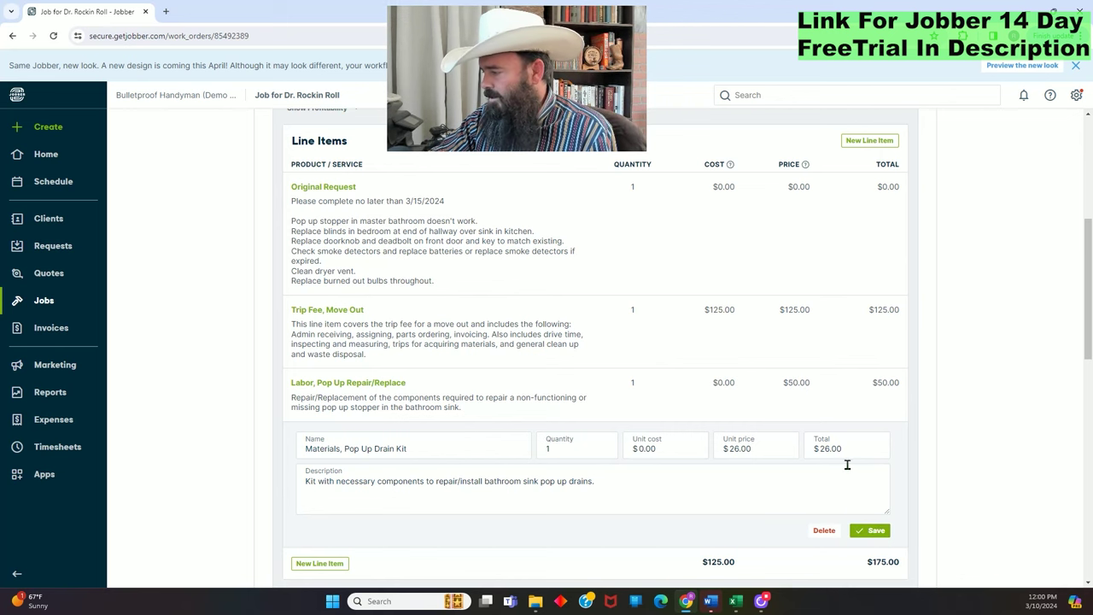
left_click(871, 532)
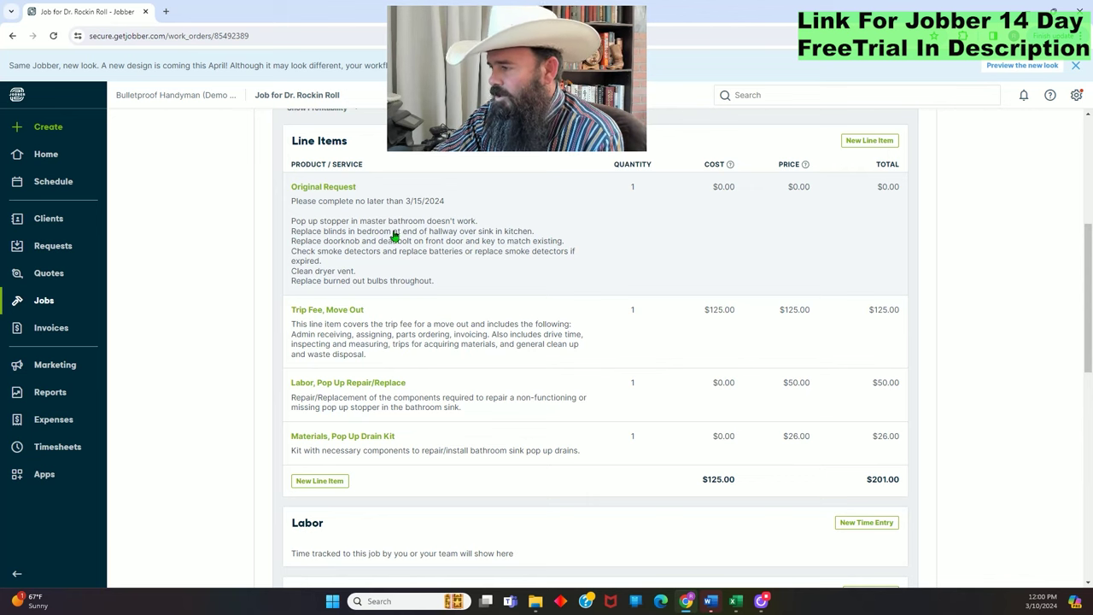
scroll(402, 291, "down", 2)
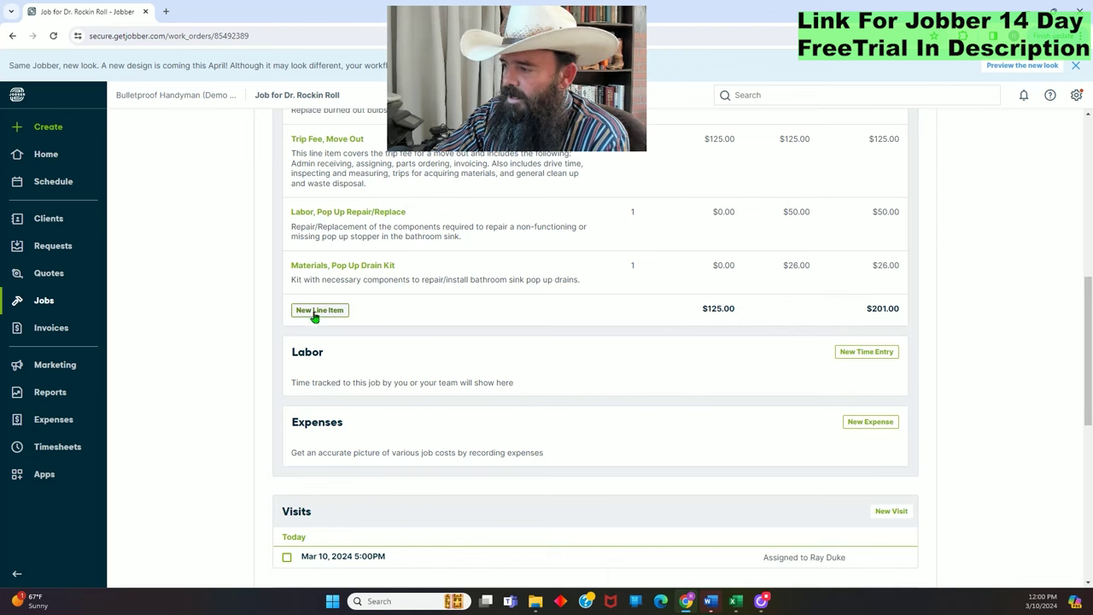
Step: Add 'Labor, Miniblinds, Install' with quantity 2 at $25.00 each
left_click(316, 313)
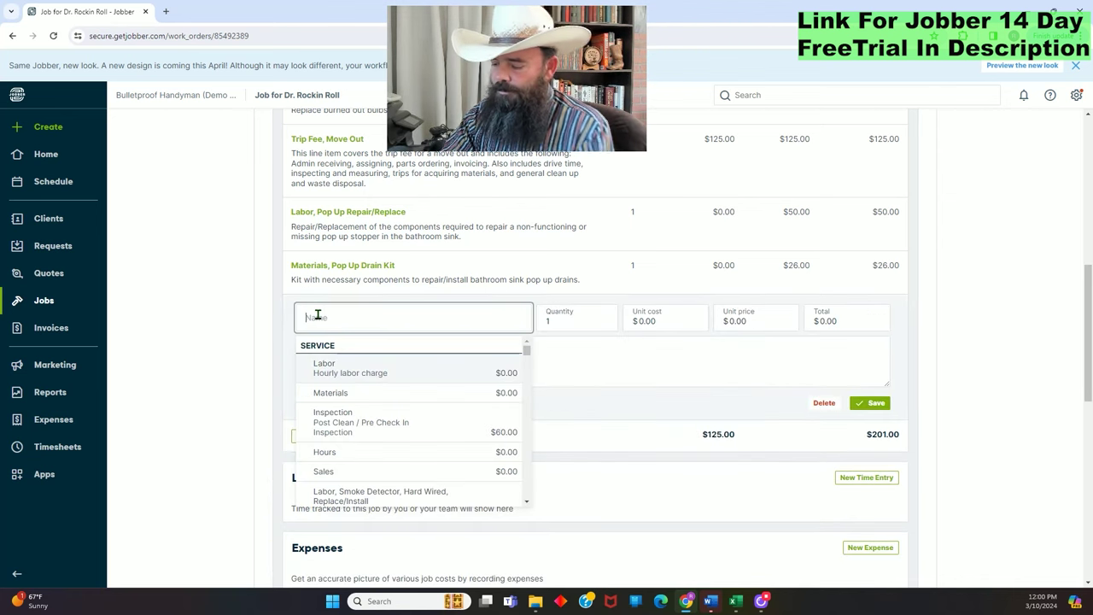
type("min")
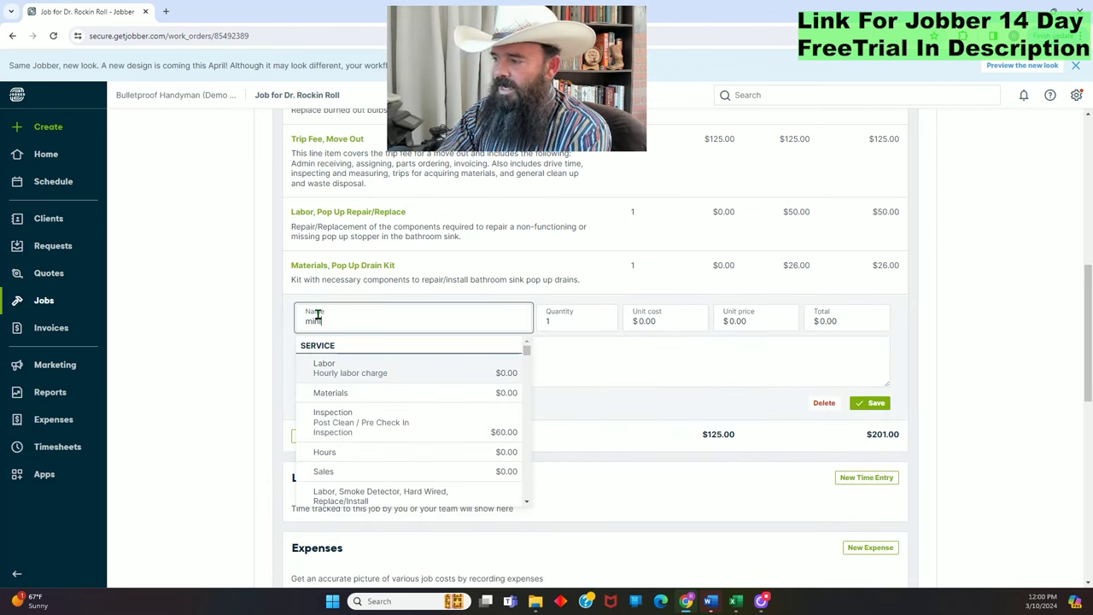
type("i")
scroll(628, 354, "down", 1)
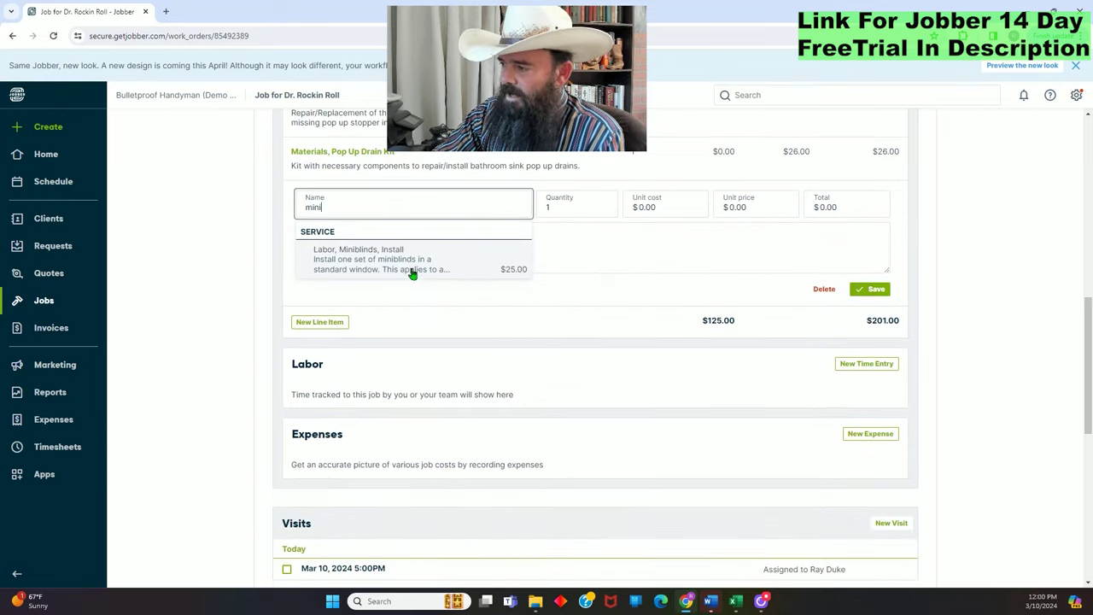
left_click(407, 261)
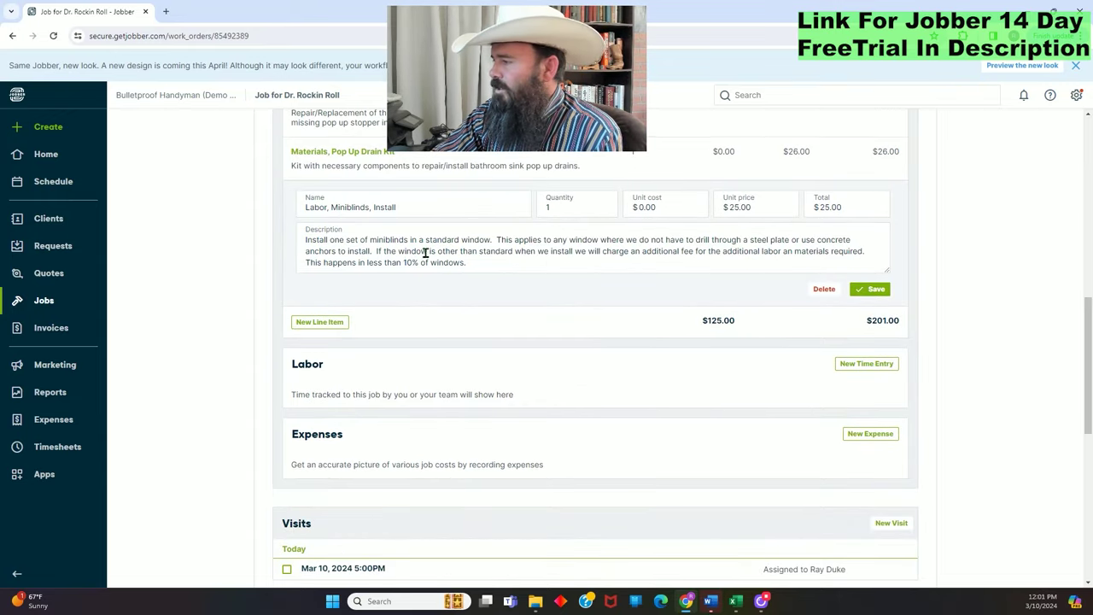
left_click(556, 208)
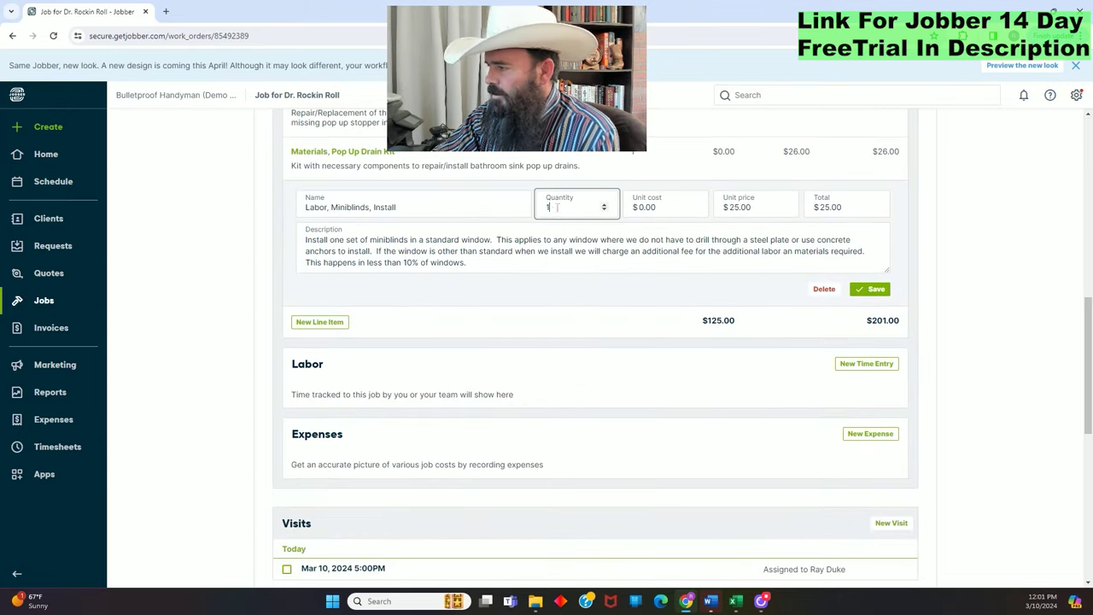
key("BackSpace")
type("2")
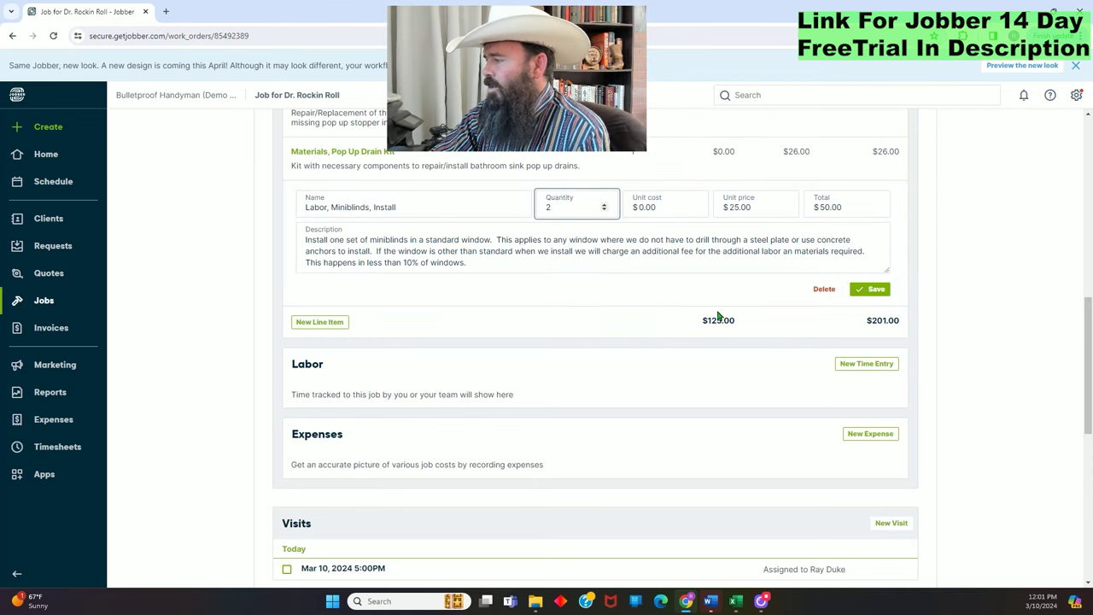
left_click(877, 291)
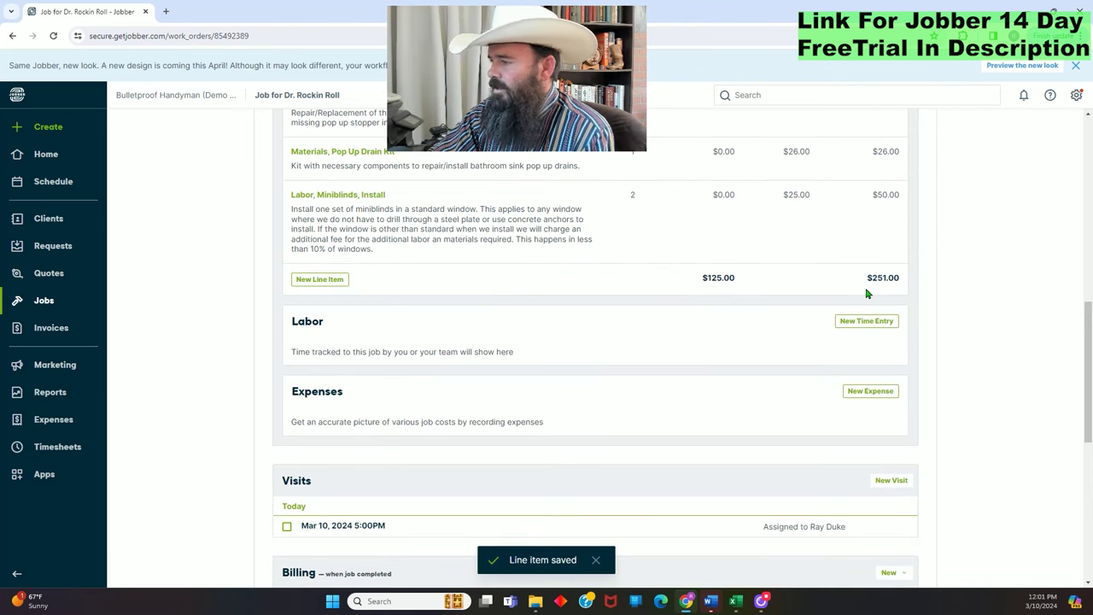
Step: Scroll through the job's line items to check the $251.00 total
scroll(413, 232, "up", 7)
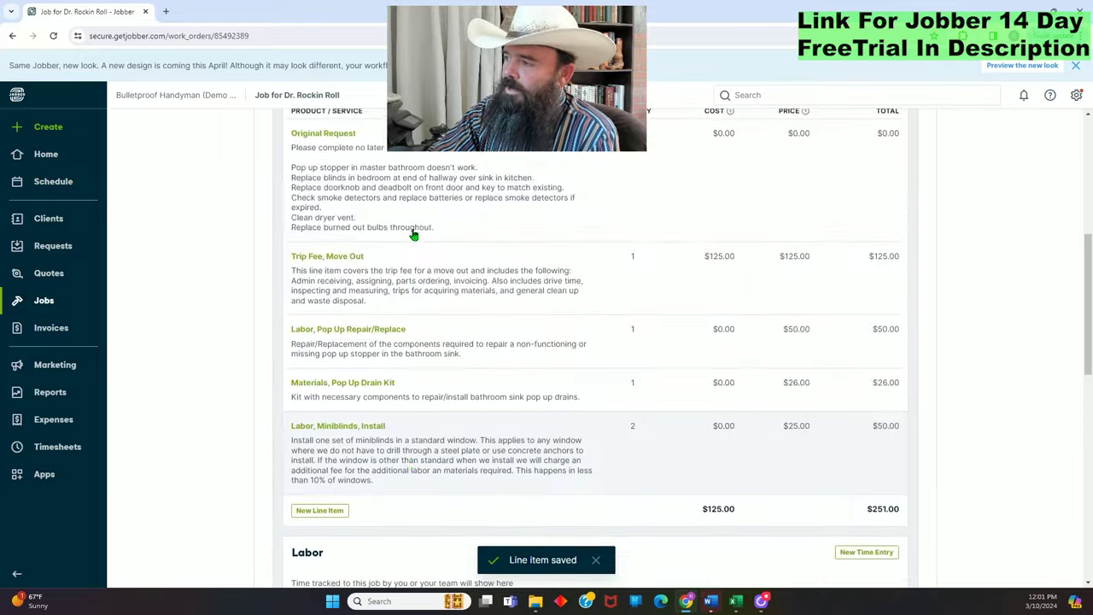
scroll(369, 404, "down", 2)
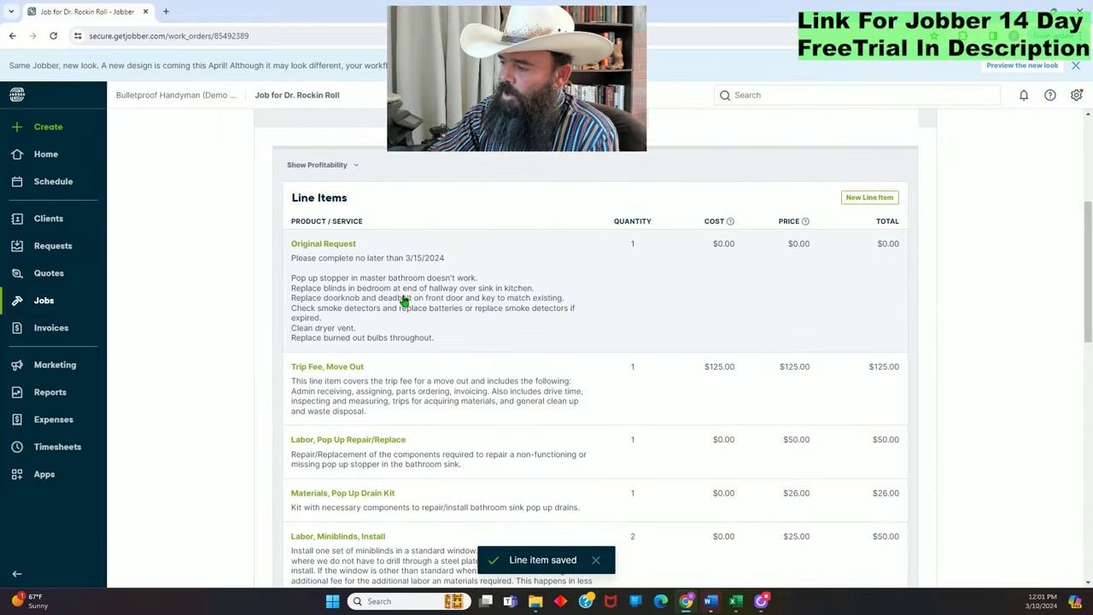
scroll(361, 283, "down", 3)
scroll(333, 273, "up", 4)
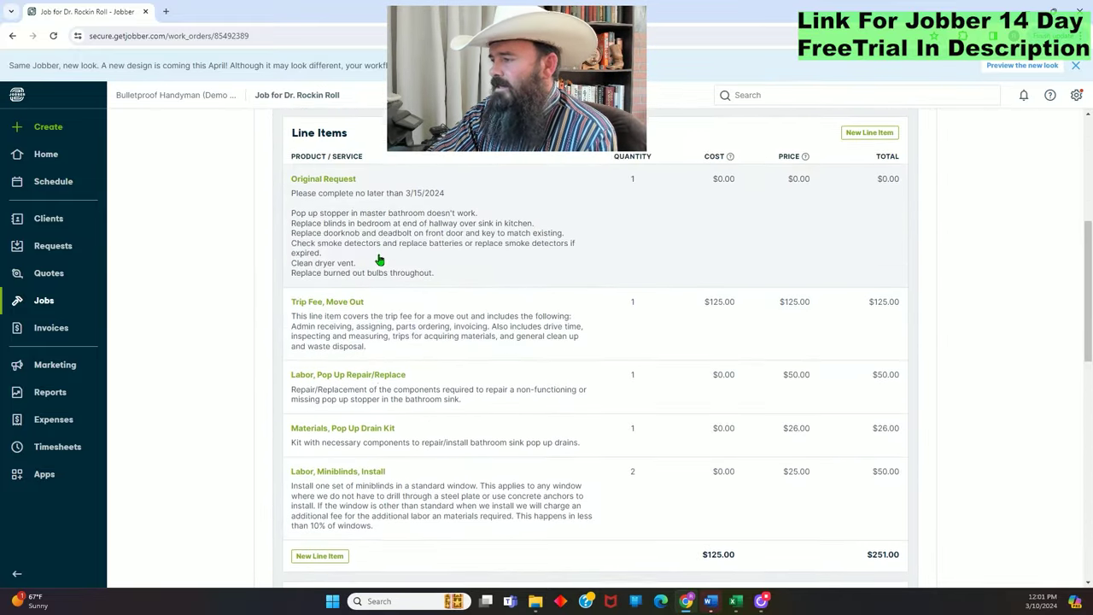
scroll(333, 256, "down", 1)
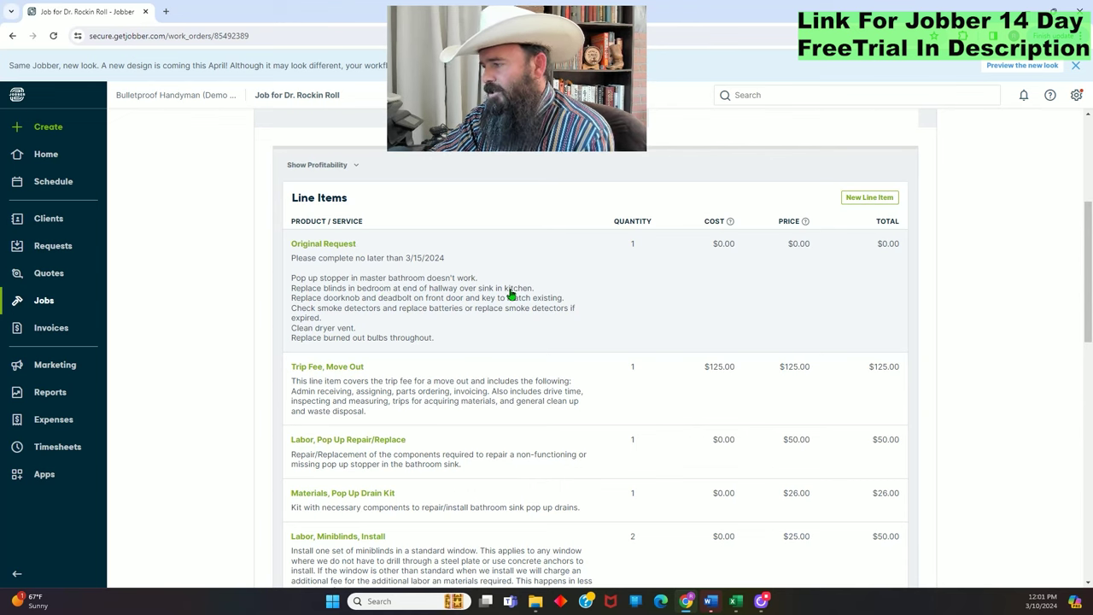
scroll(500, 295, "down", 3)
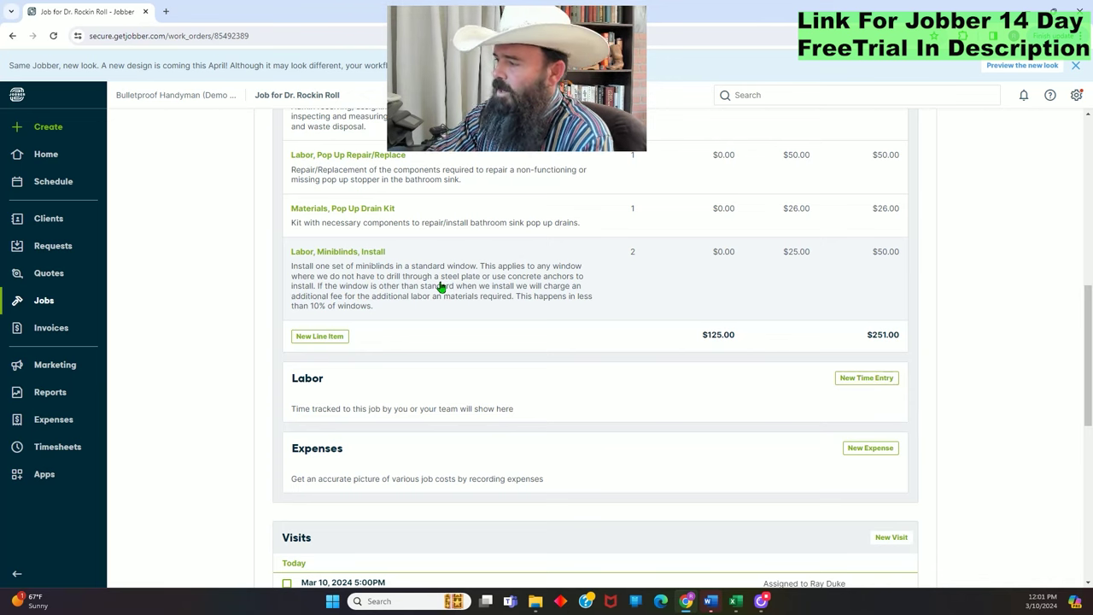
scroll(368, 269, "up", 3)
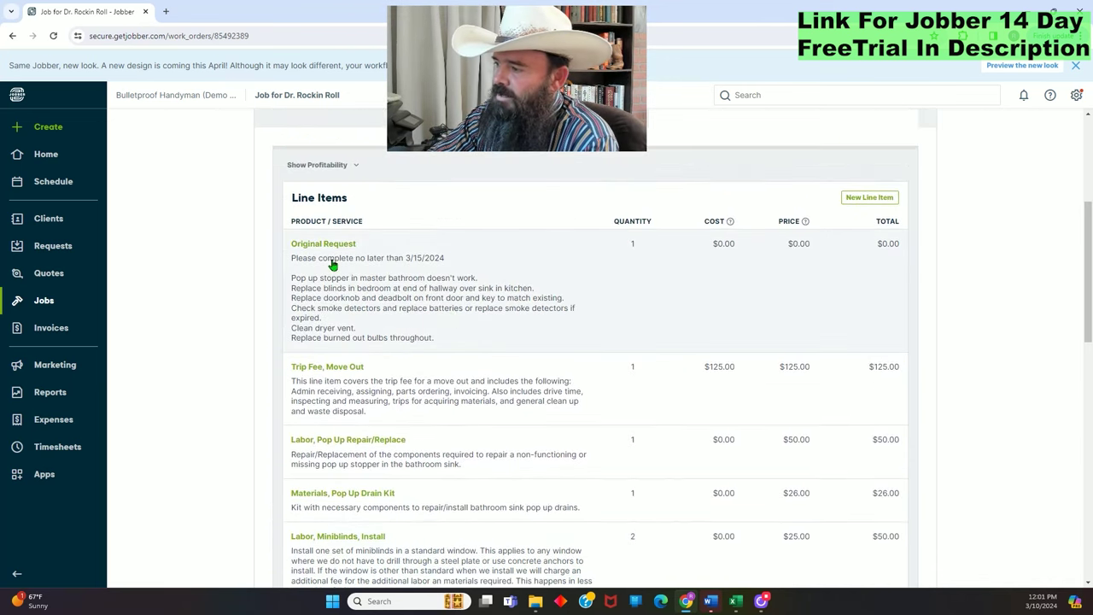
scroll(452, 303, "down", 3)
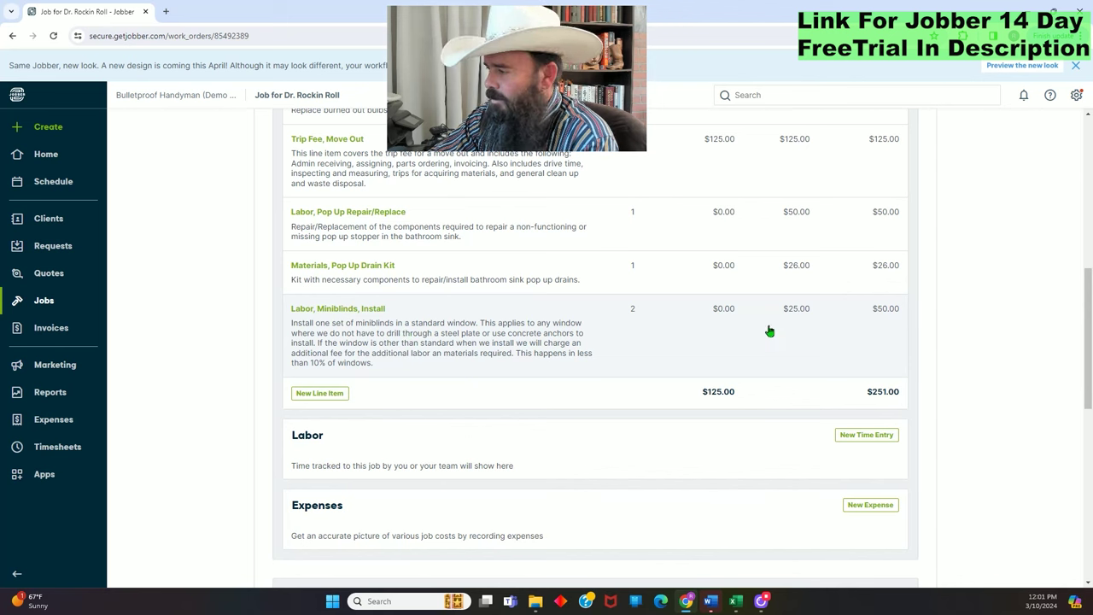
Step: Start a 'Materials' line item described as 'Two sets of miniblinds.'
left_click(321, 394)
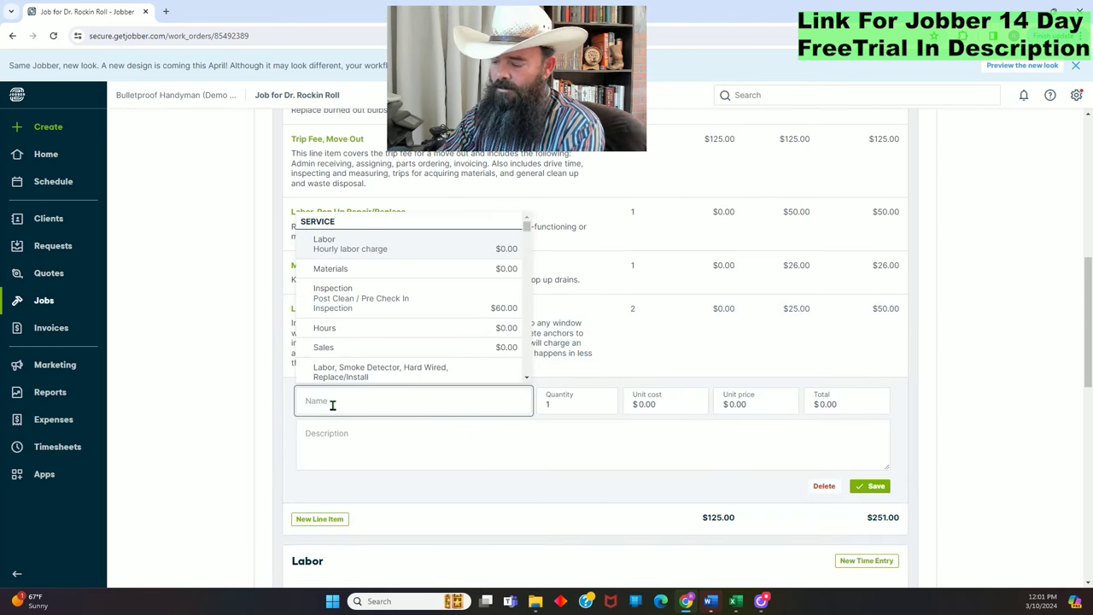
type("min")
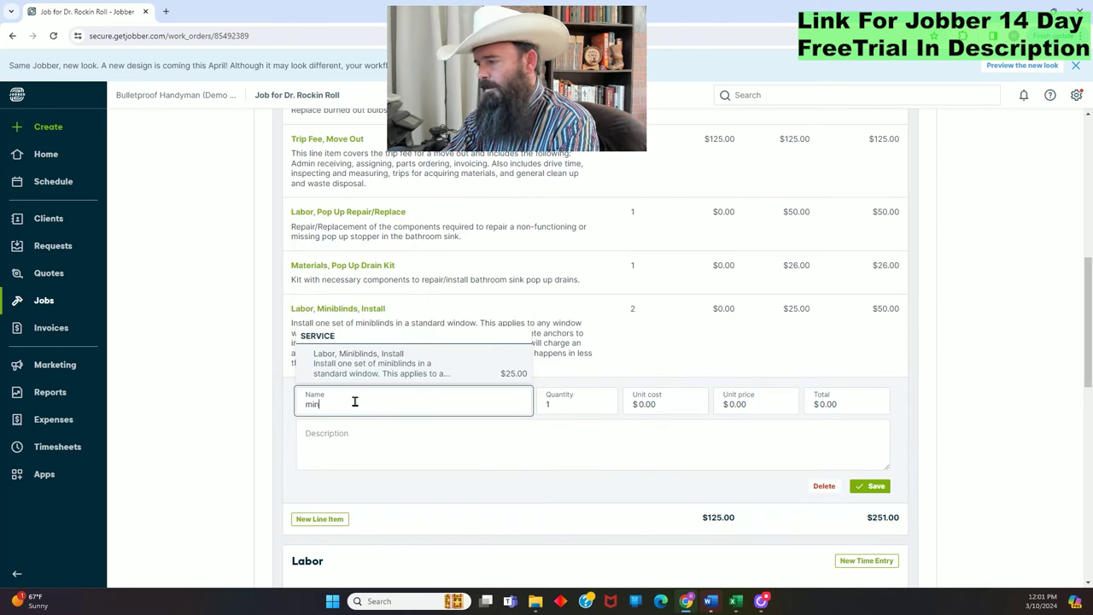
key("BackSpace")
key("BackSpace")
key("BackSpace")
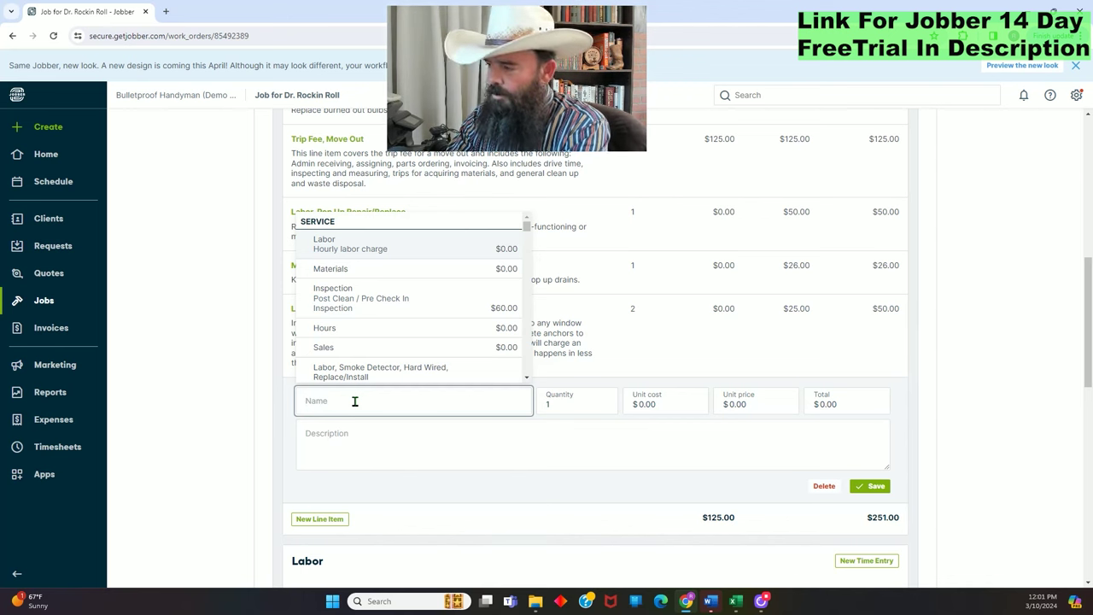
type("Materials")
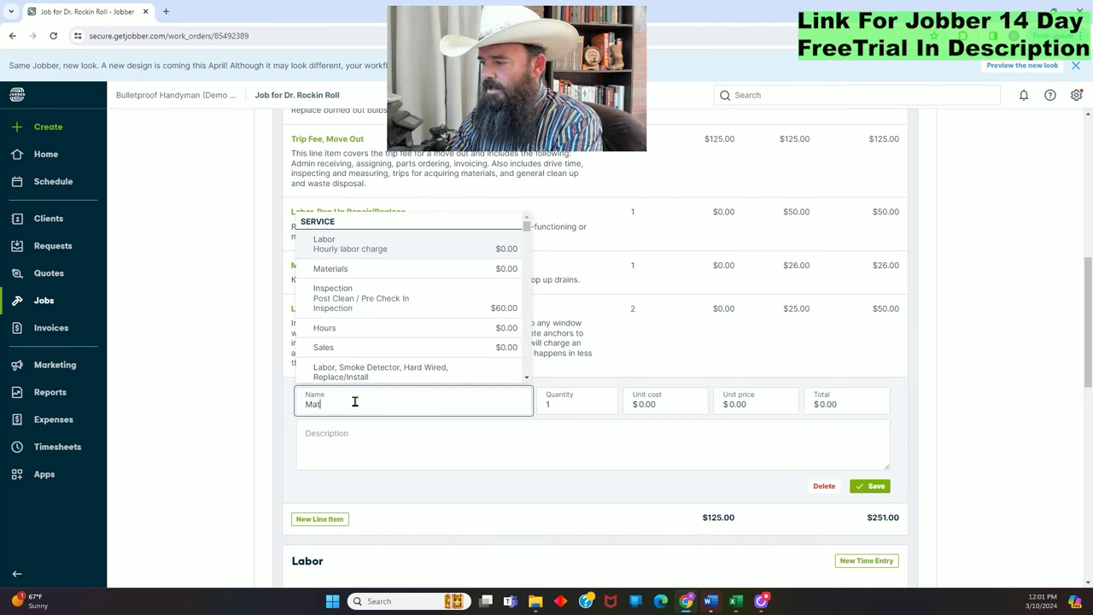
left_click(356, 444)
type("T")
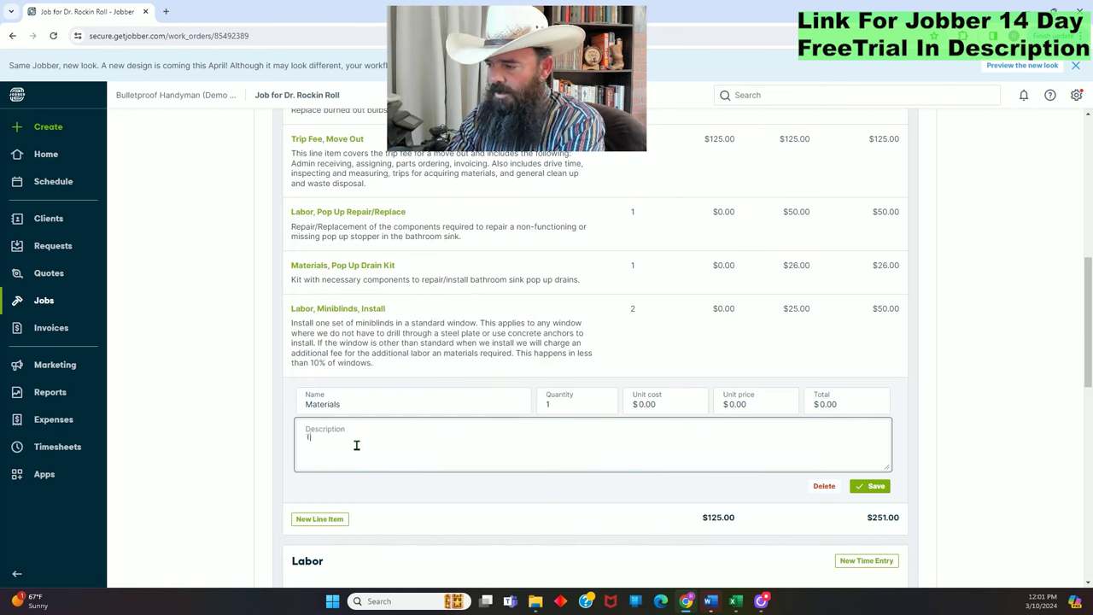
type("wo sets of miniblinds.")
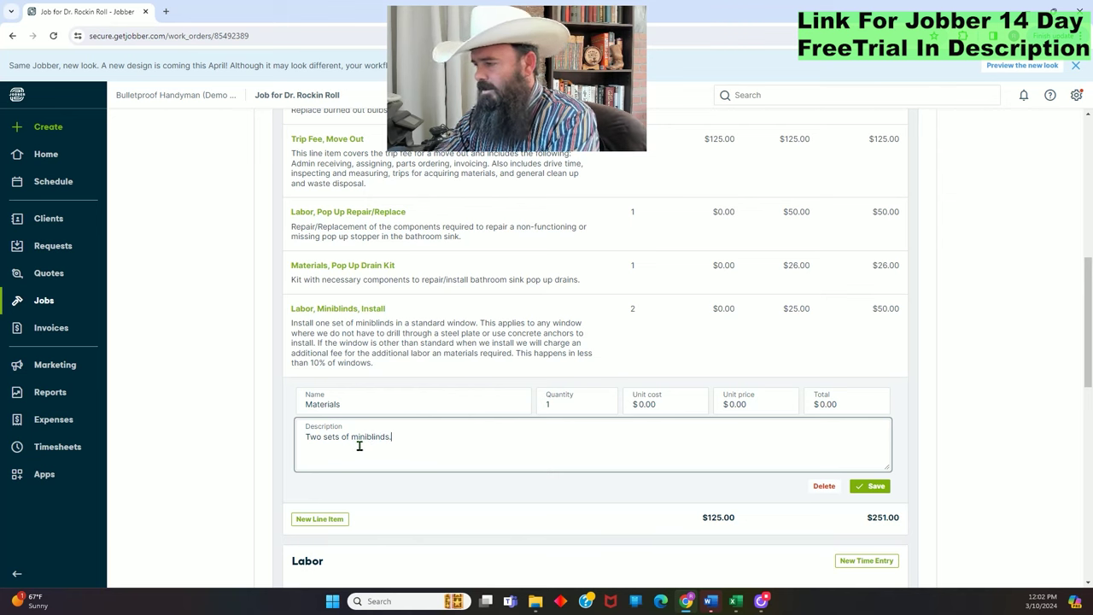
Step: Set the Materials line to quantity 1 and total $54, tidy the description, and save
left_click(559, 404)
key("BackSpace")
type("2")
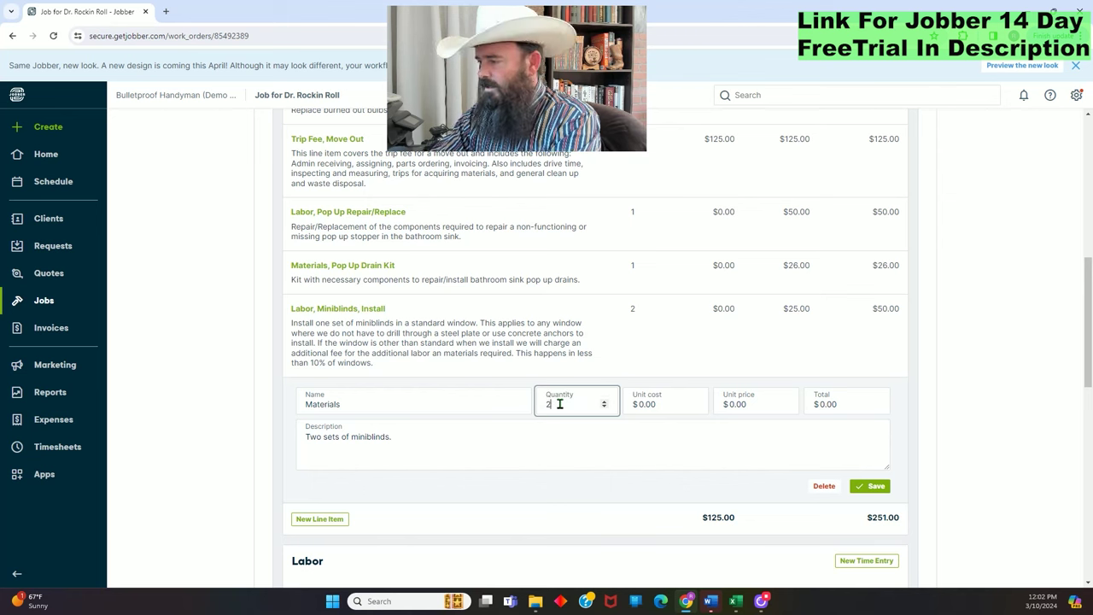
key("BackSpace")
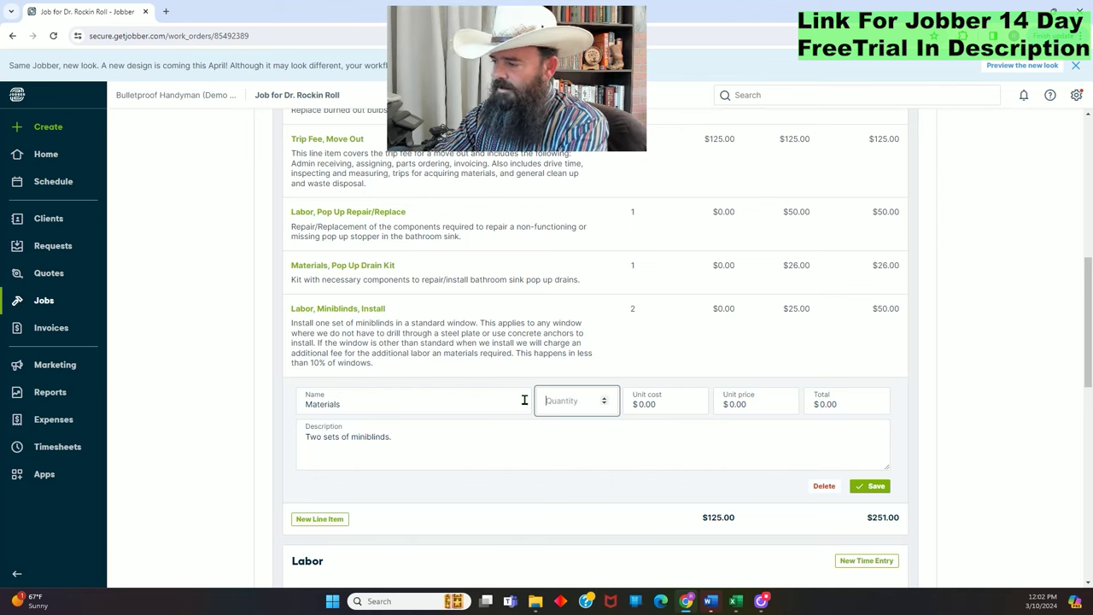
type("1")
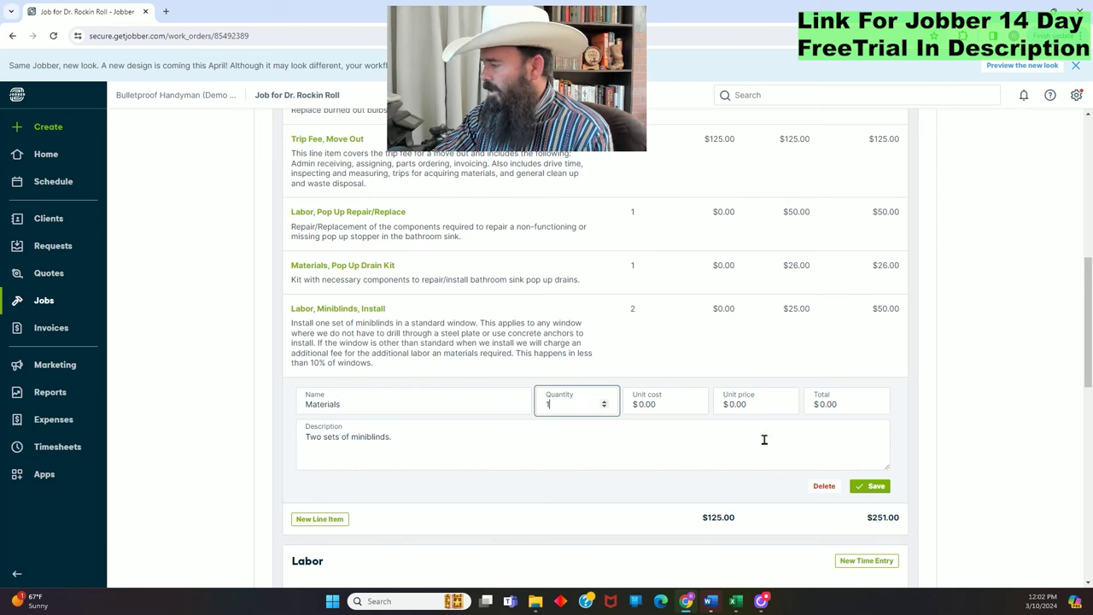
left_click(862, 402)
key("BackSpace")
key("BackSpace")
key("BackSpace")
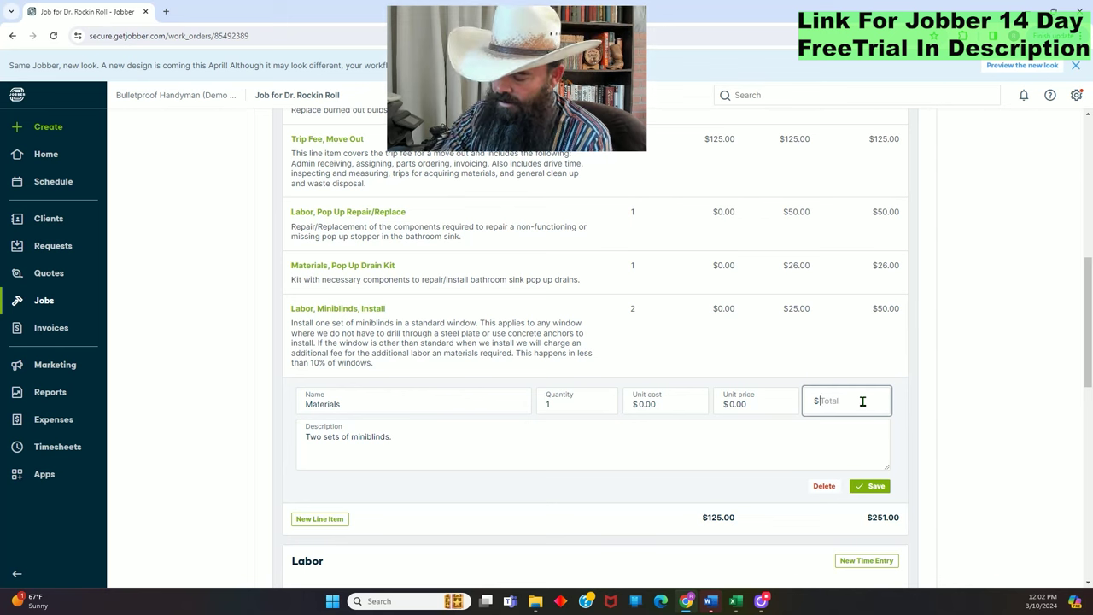
type("54")
left_click(682, 445)
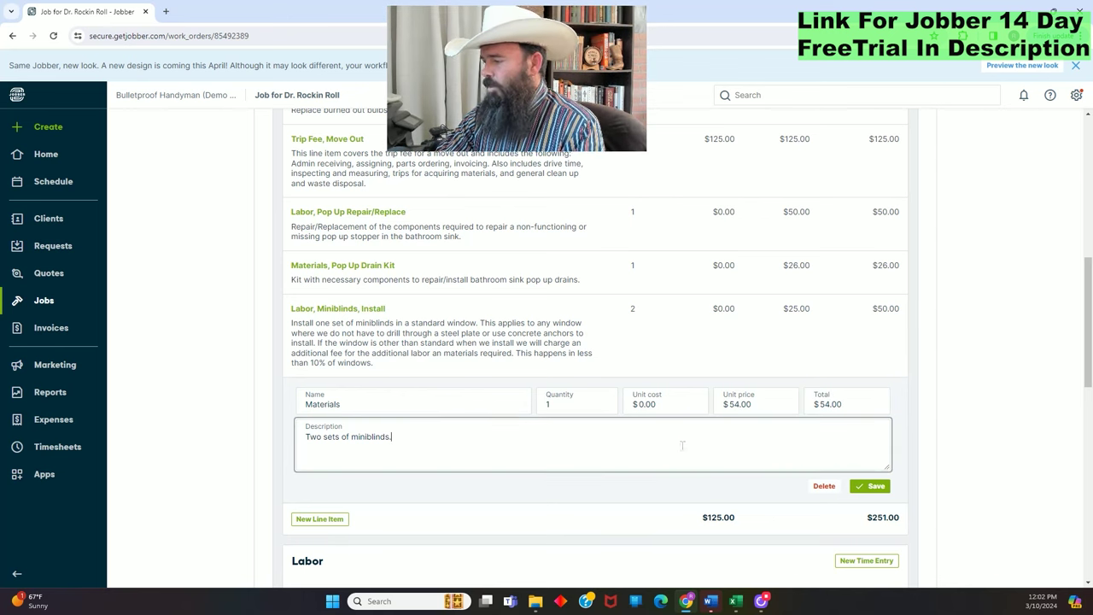
type("paodsifhgaoidus")
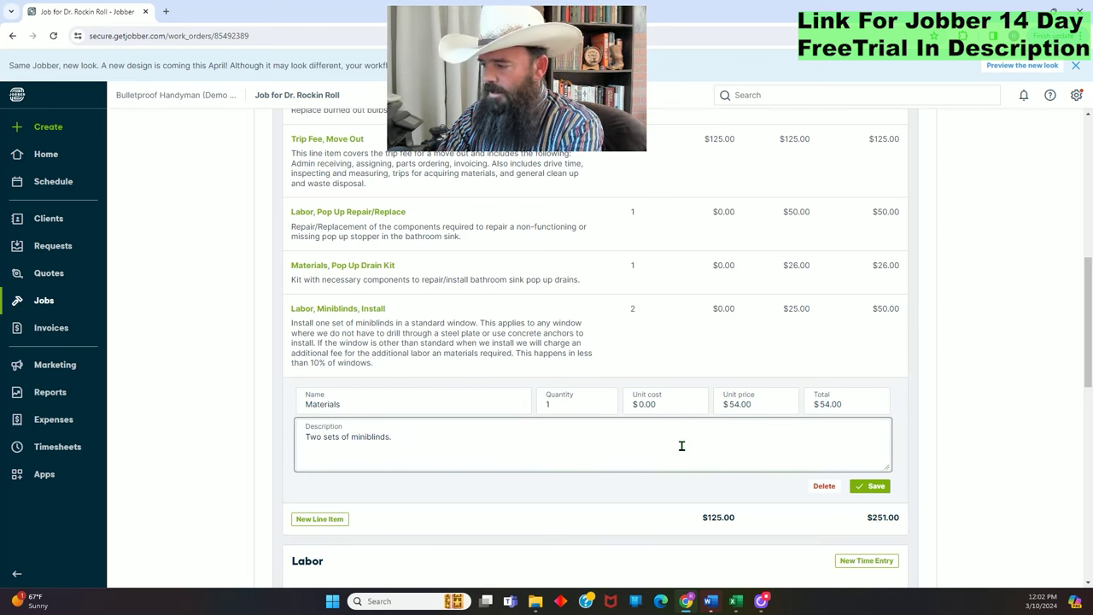
type("fhgoaiudsfgpiuh")
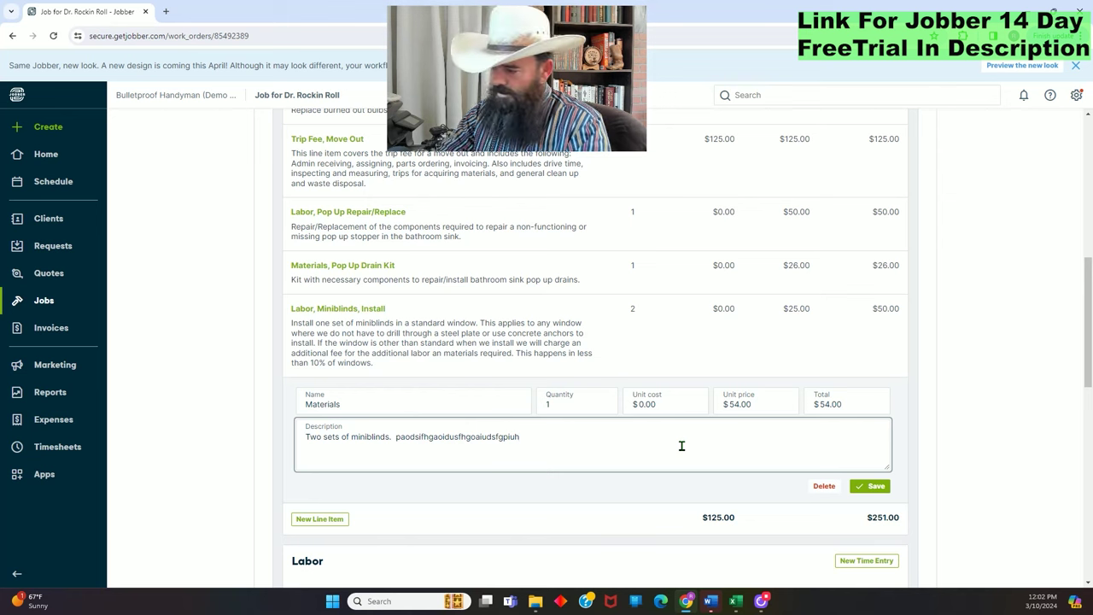
key("BackSpace")
key("BackSpace")
key("BackSpace")
key("BackSpace")
key("BackSpace")
key("BackSpace")
key("BackSpace")
key("BackSpace")
key("BackSpace")
key("BackSpace")
key("BackSpace")
key("BackSpace")
key("BackSpace")
key("BackSpace")
key("BackSpace")
key("BackSpace")
key("BackSpace")
key("BackSpace")
key("BackSpace")
key("BackSpace")
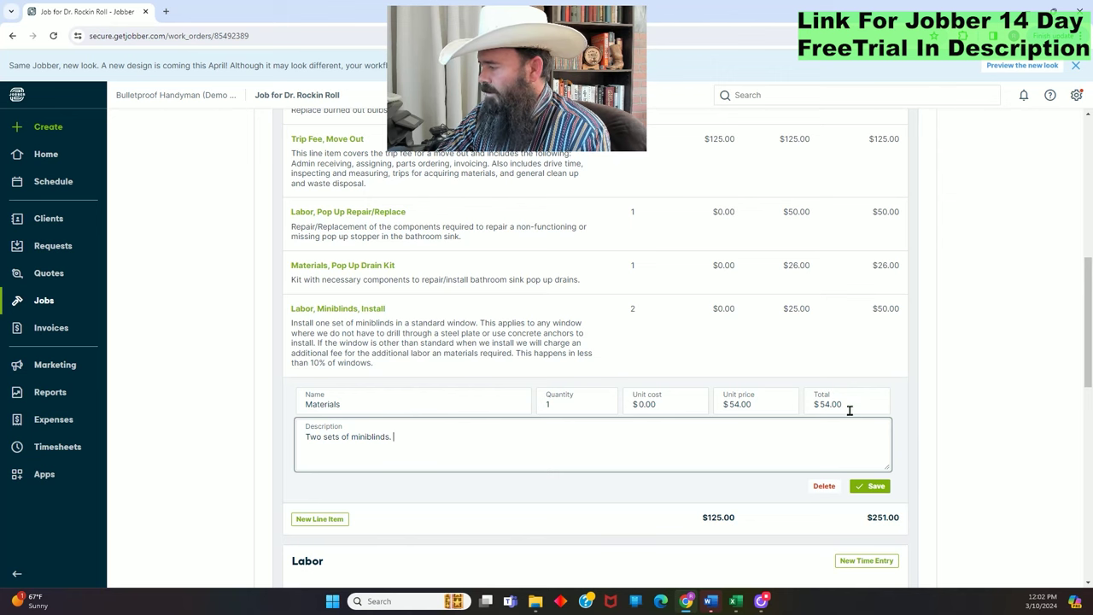
left_click(873, 487)
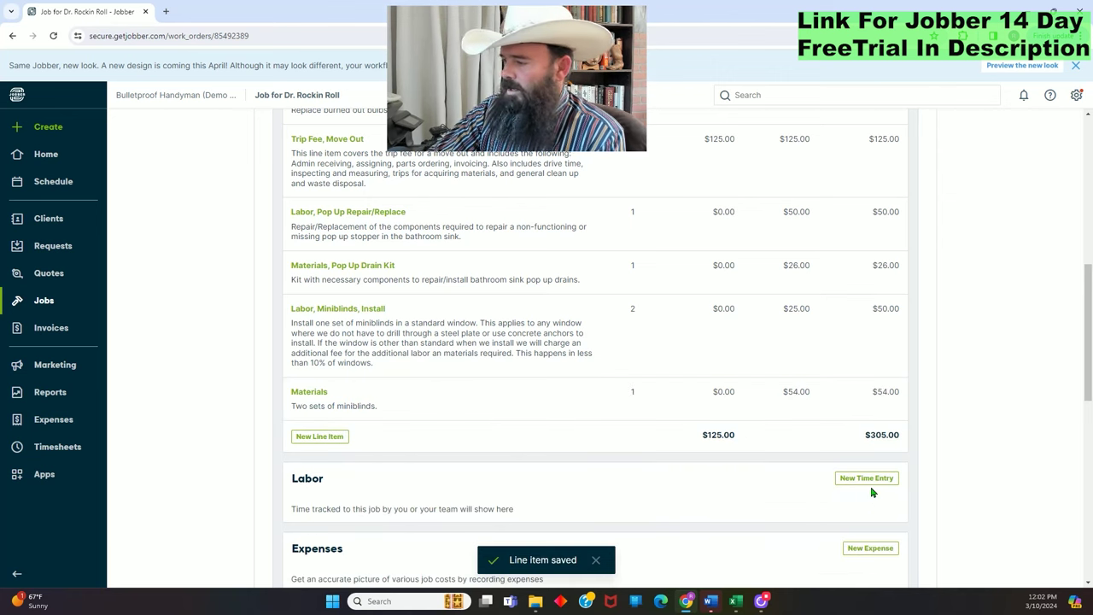
Step: Add 'Labor, Doorknob/Deadbolt, Repair or Replace, Each' with quantity 2 at $27.00
left_click(319, 437)
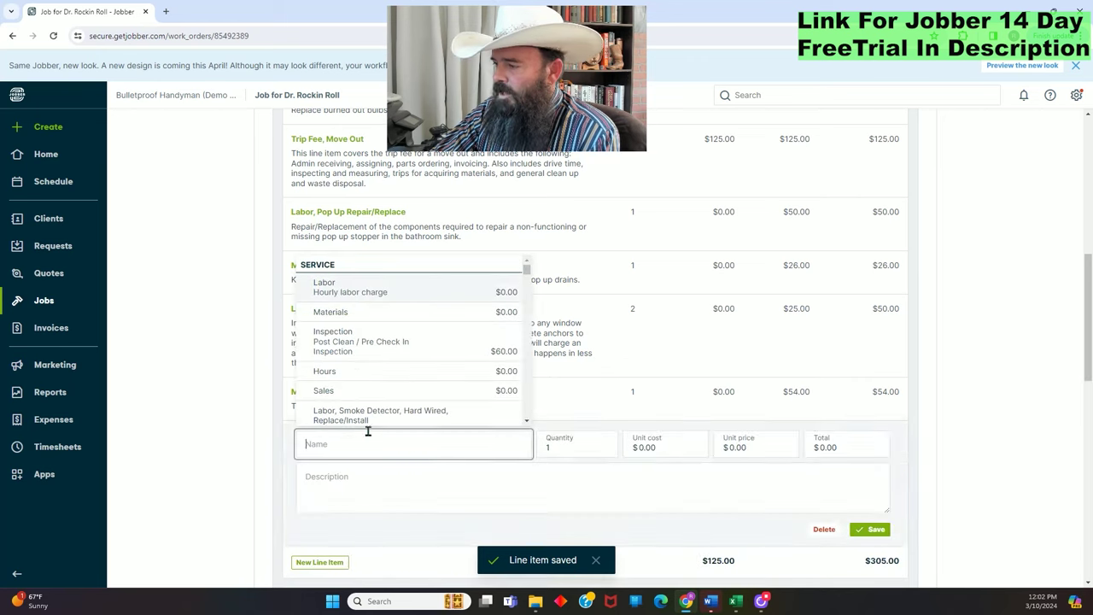
scroll(635, 362, "up", 3)
scroll(635, 362, "up", 1)
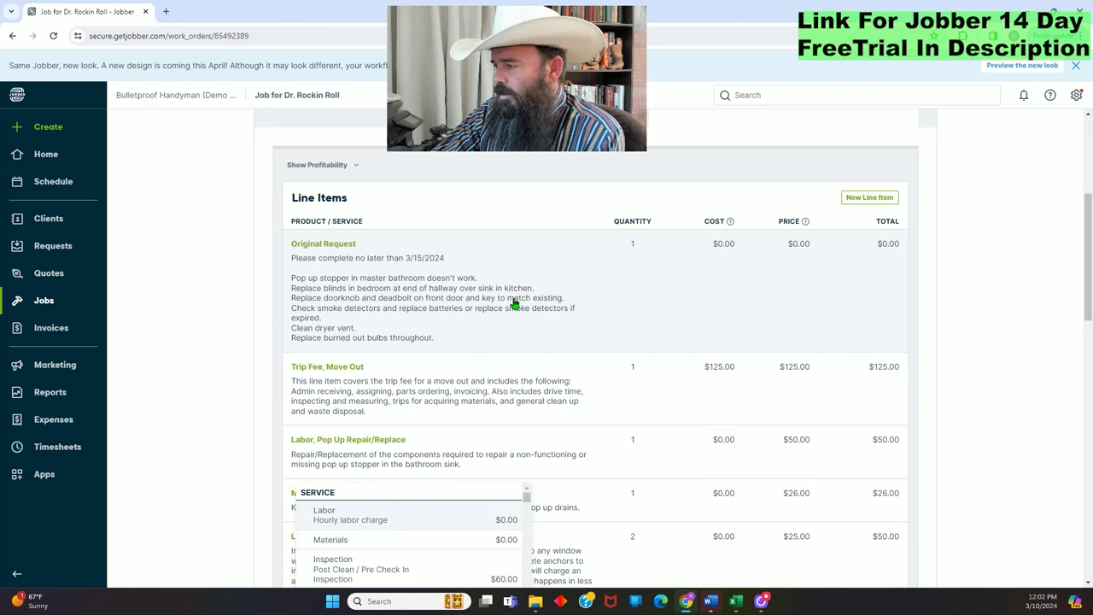
scroll(538, 322, "down", 3)
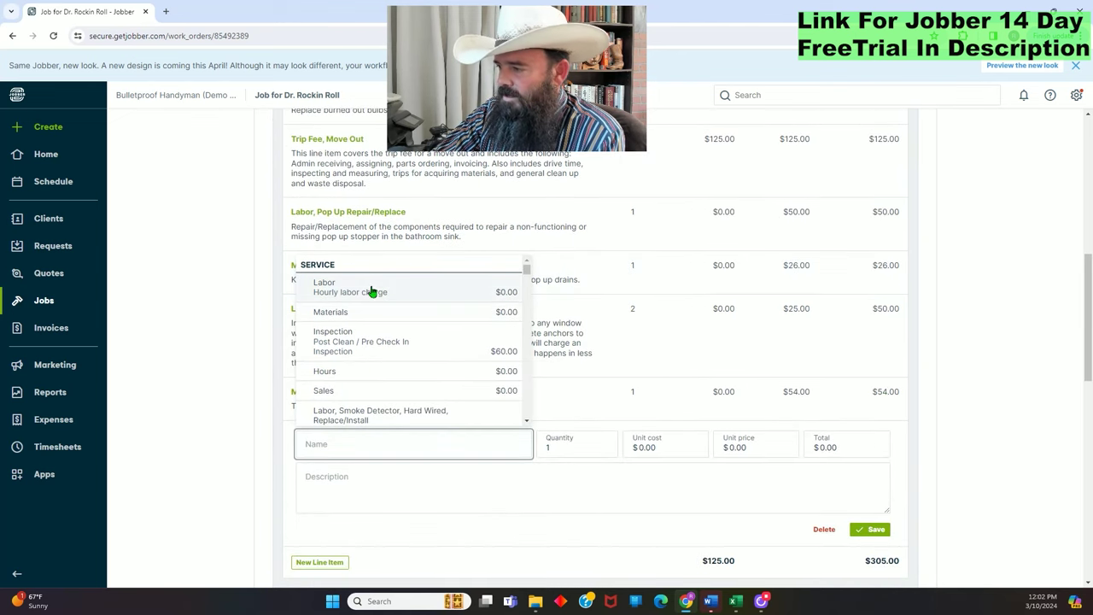
left_click(348, 445)
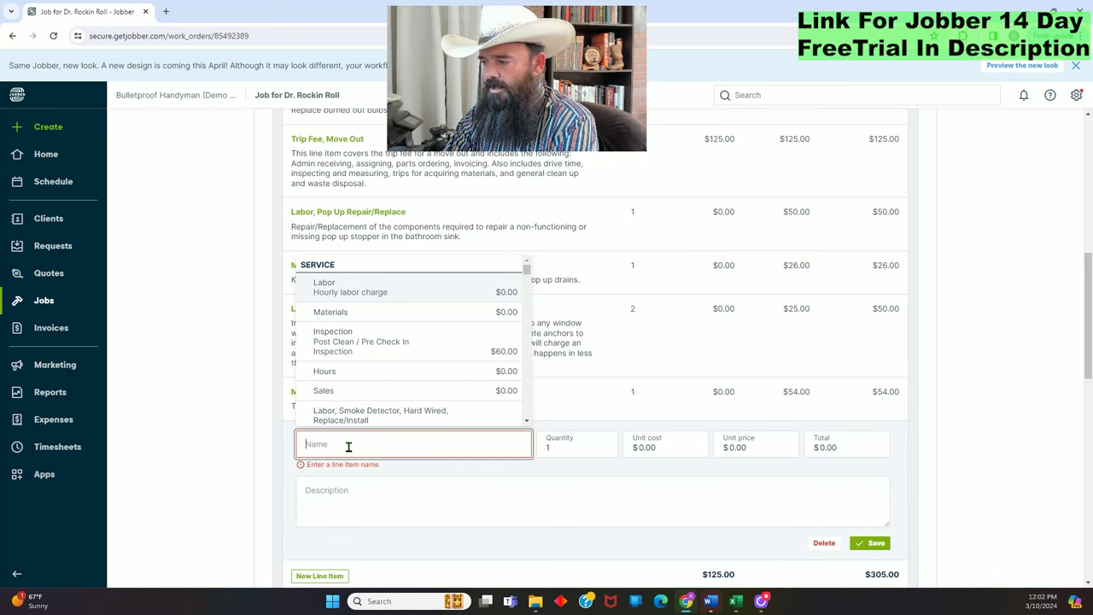
type("door")
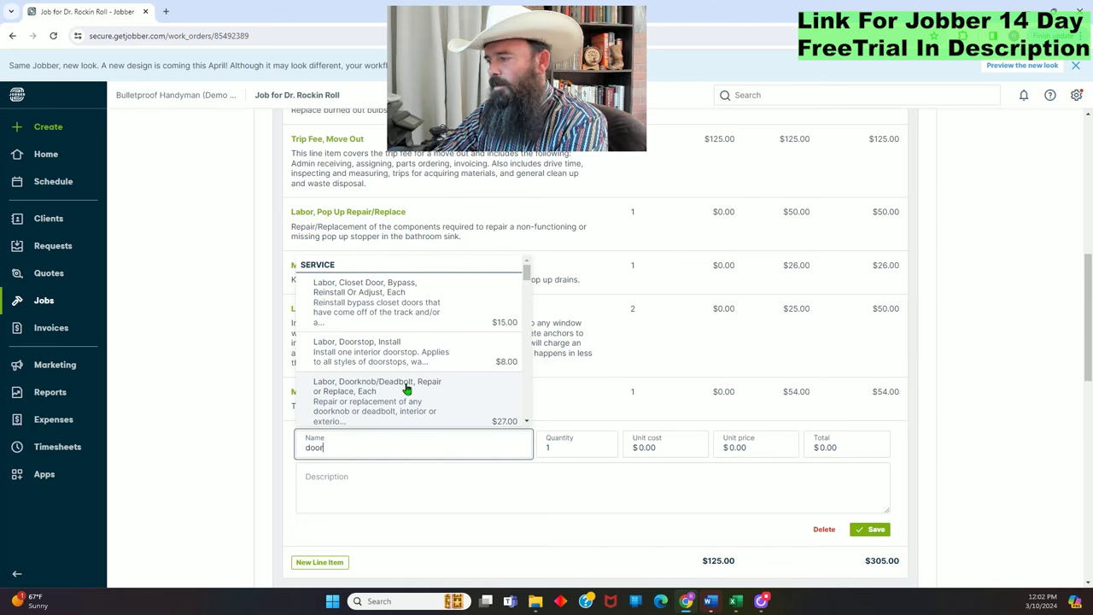
left_click(366, 398)
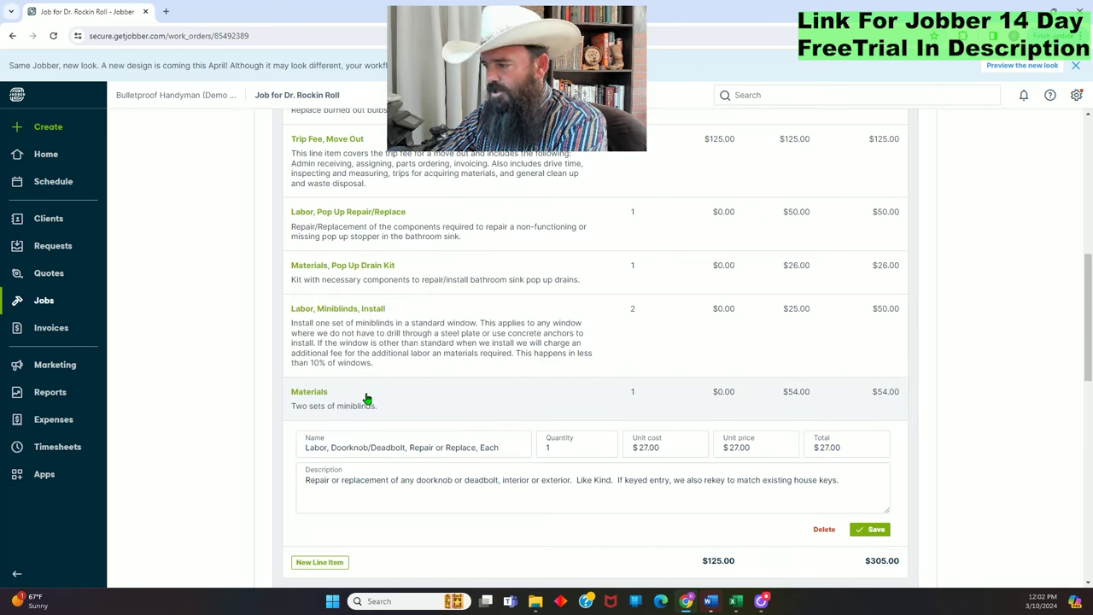
left_click(554, 447)
key("BackSpace")
type("2")
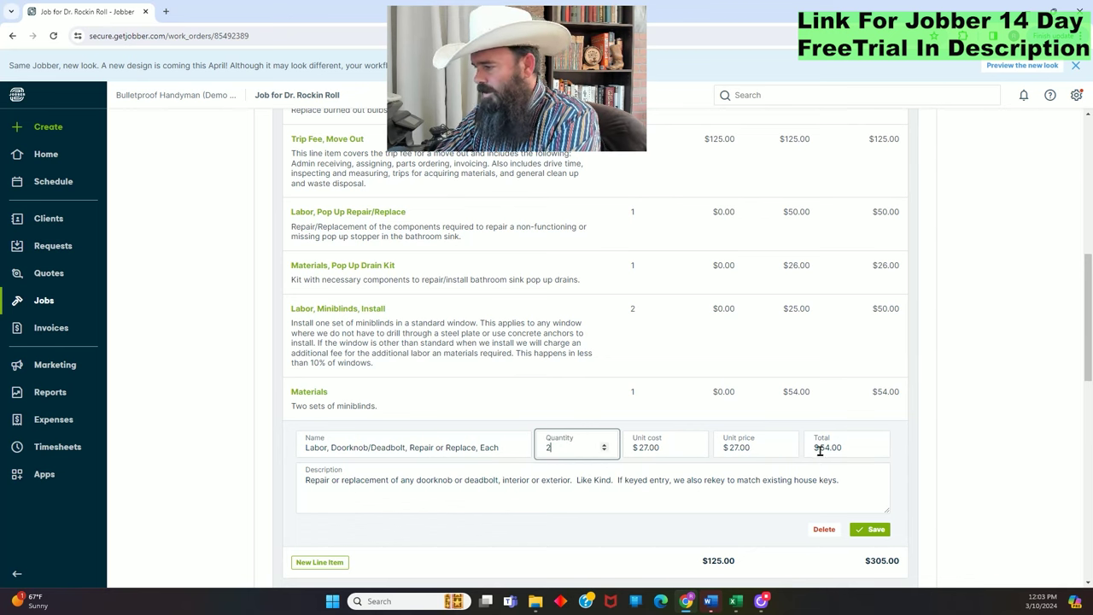
scroll(735, 474, "down", 3)
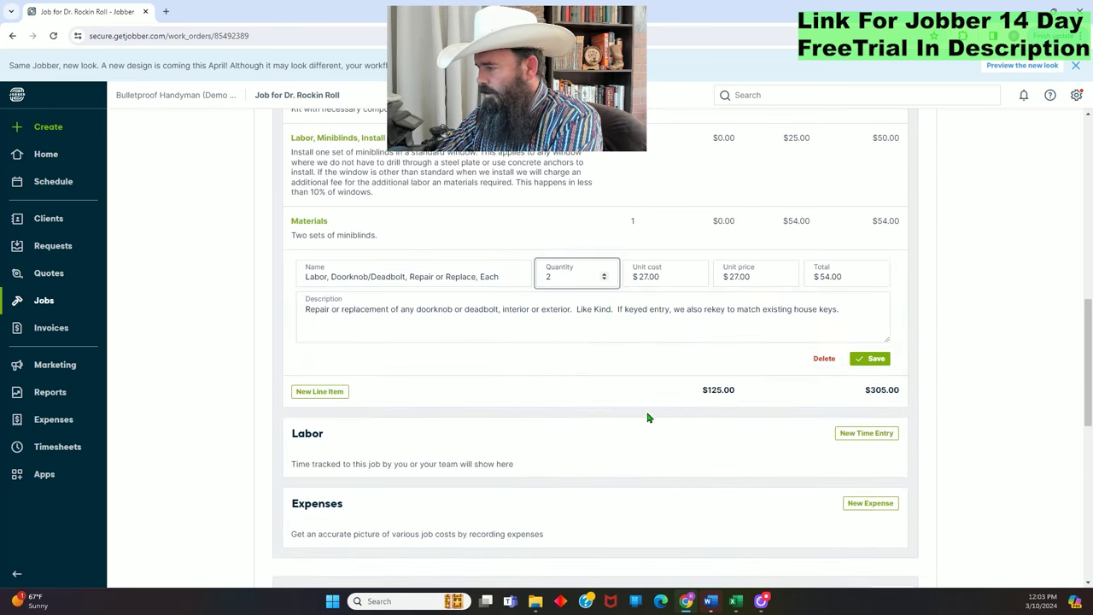
left_click(873, 361)
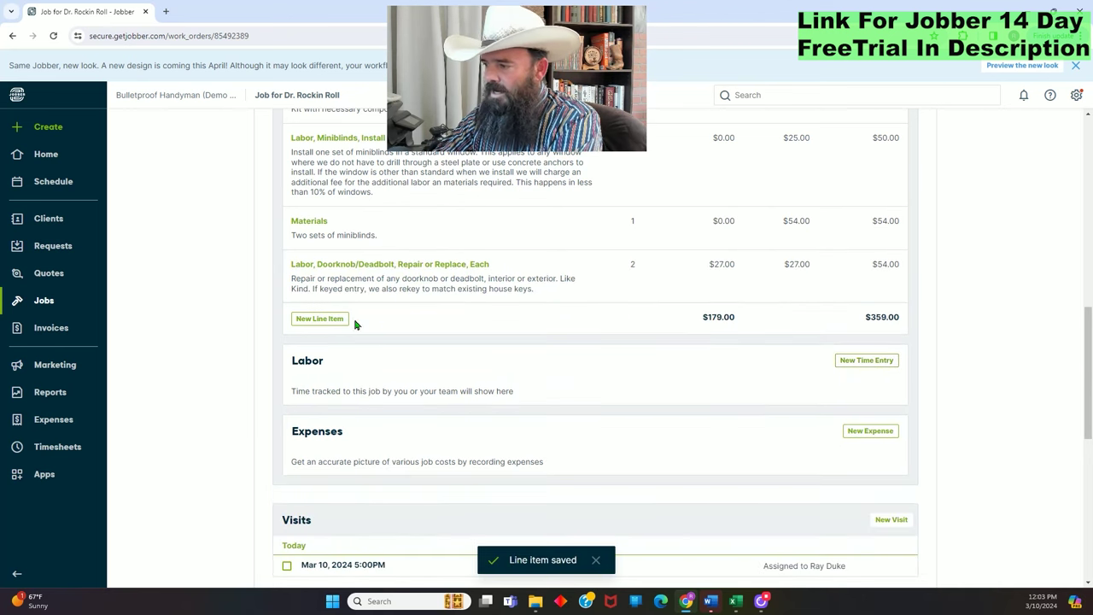
Step: Add a 'Materials, Doorknob, Keyed Entry' line item at $34.00, for a $393.00 total
left_click(319, 319)
type("d")
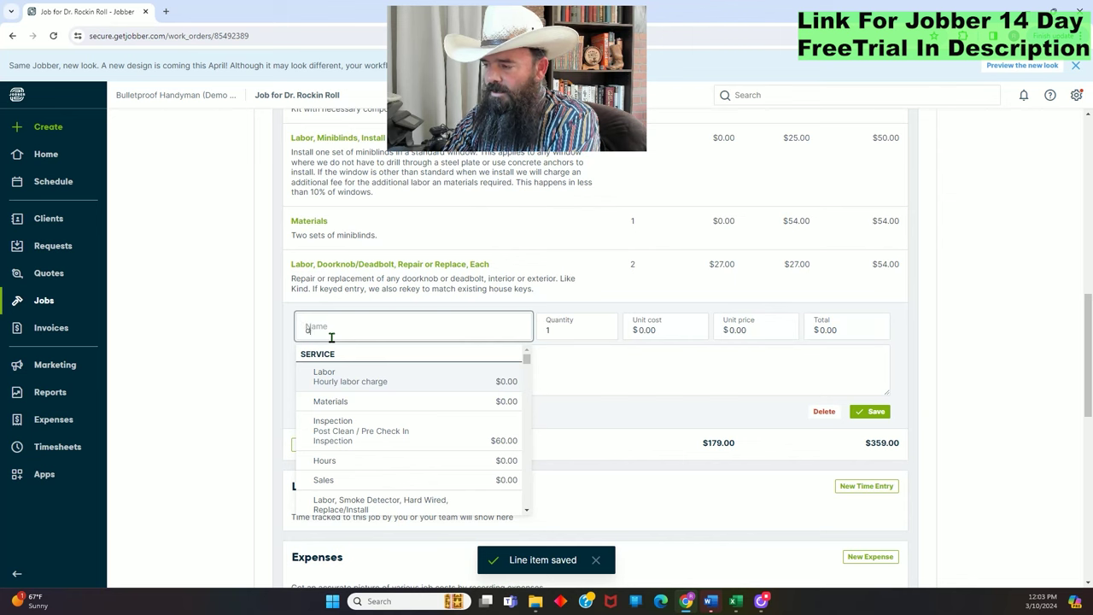
type("oor")
scroll(358, 398, "down", 10)
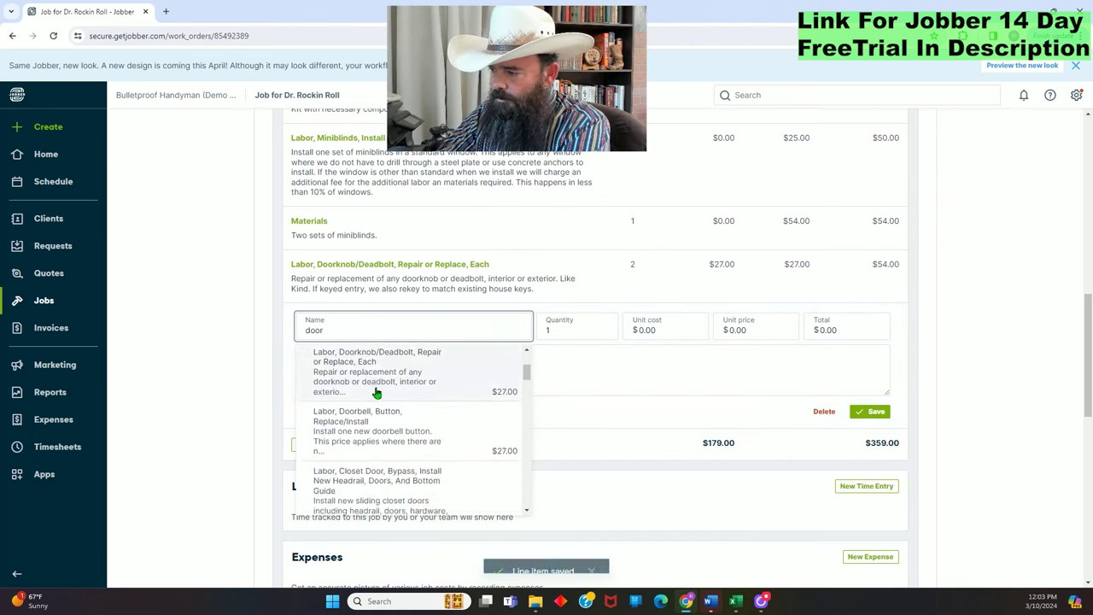
scroll(372, 403, "down", 10)
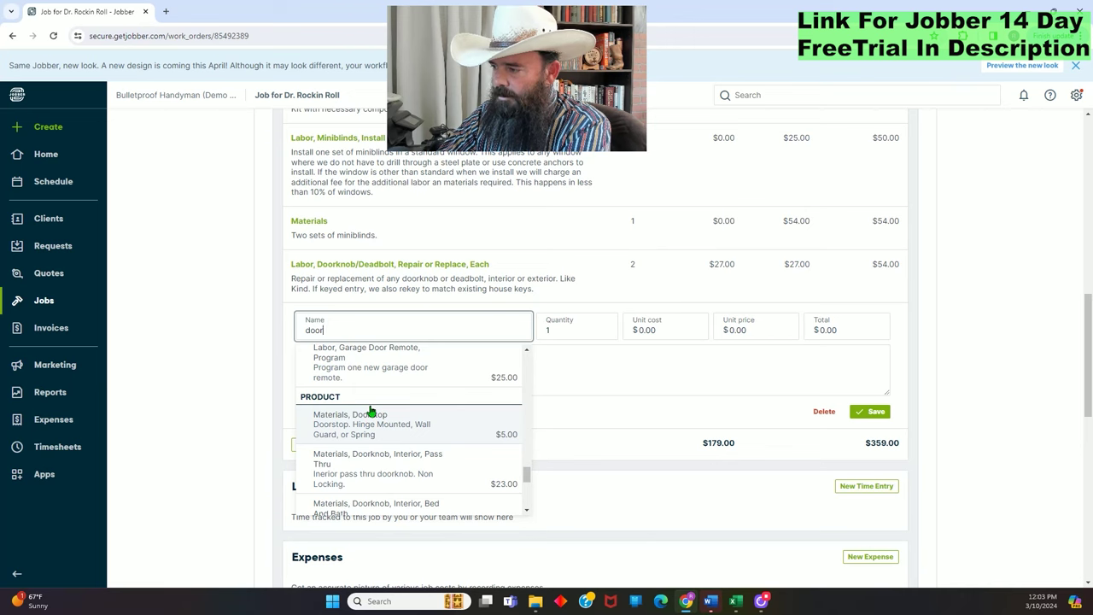
scroll(371, 411, "down", 1)
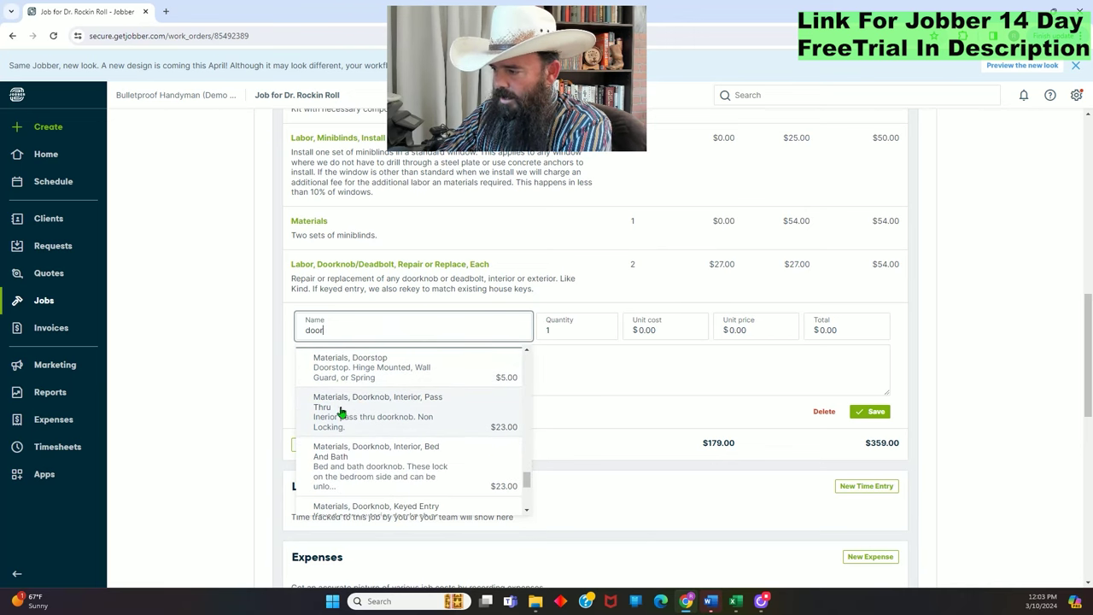
scroll(344, 459, "down", 1)
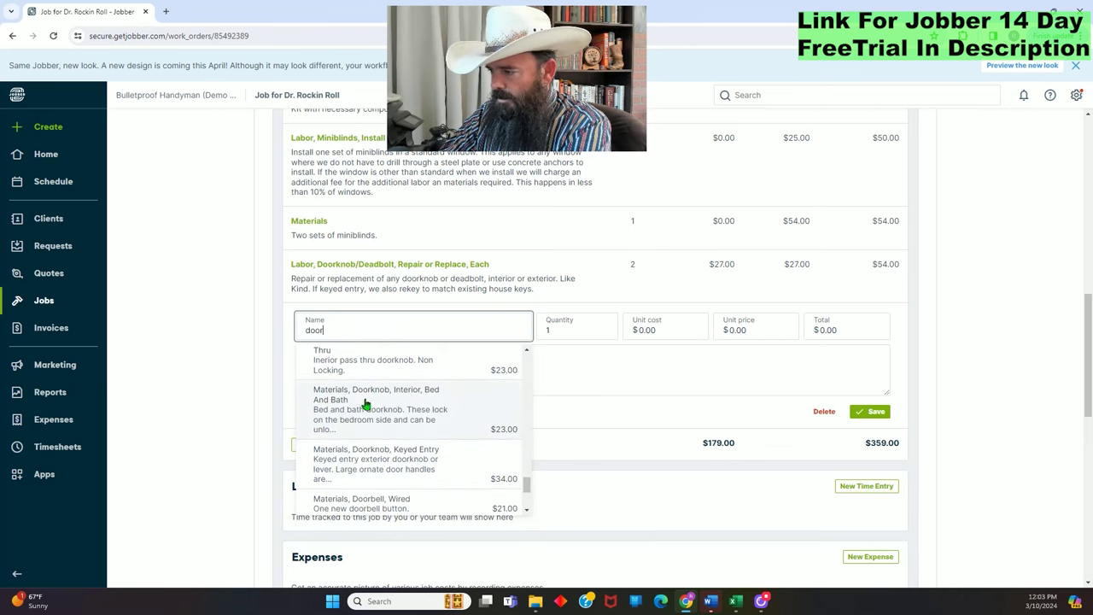
scroll(374, 390, "up", 1)
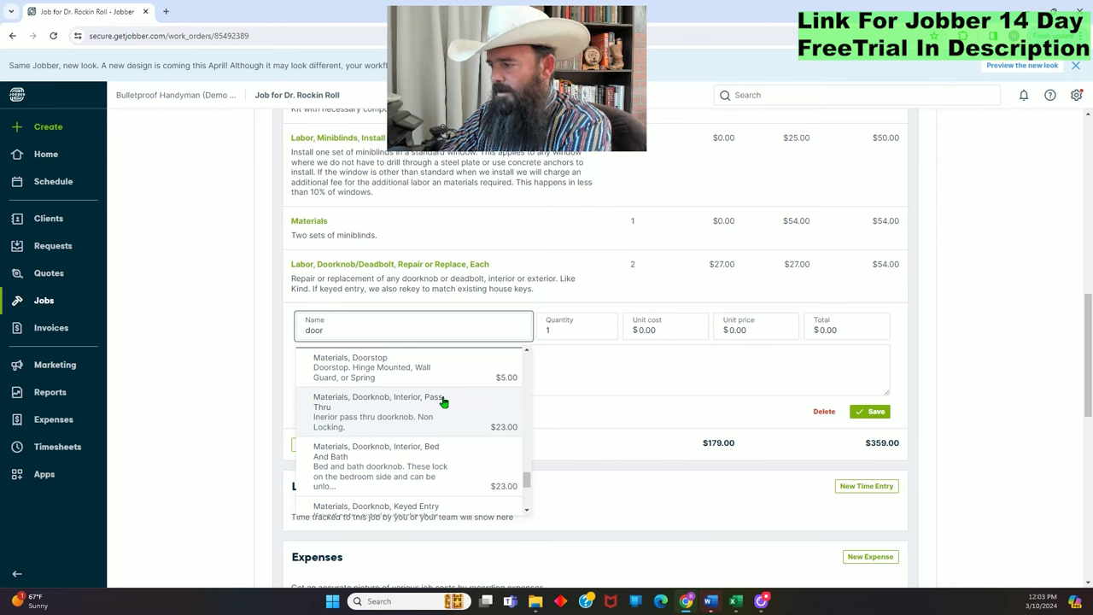
scroll(363, 418, "down", 1)
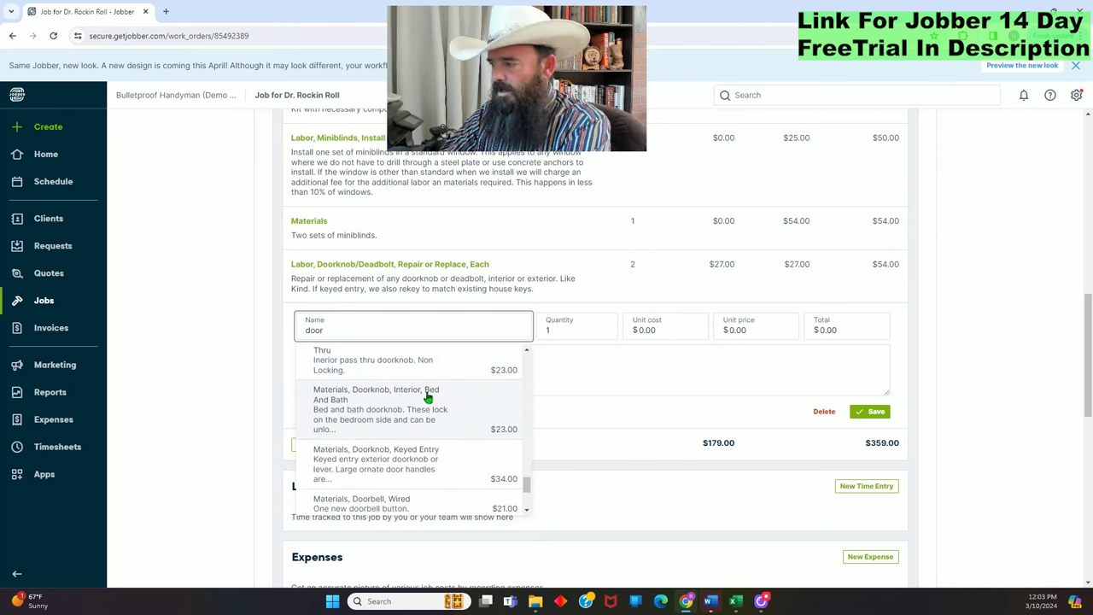
scroll(350, 414, "down", 1)
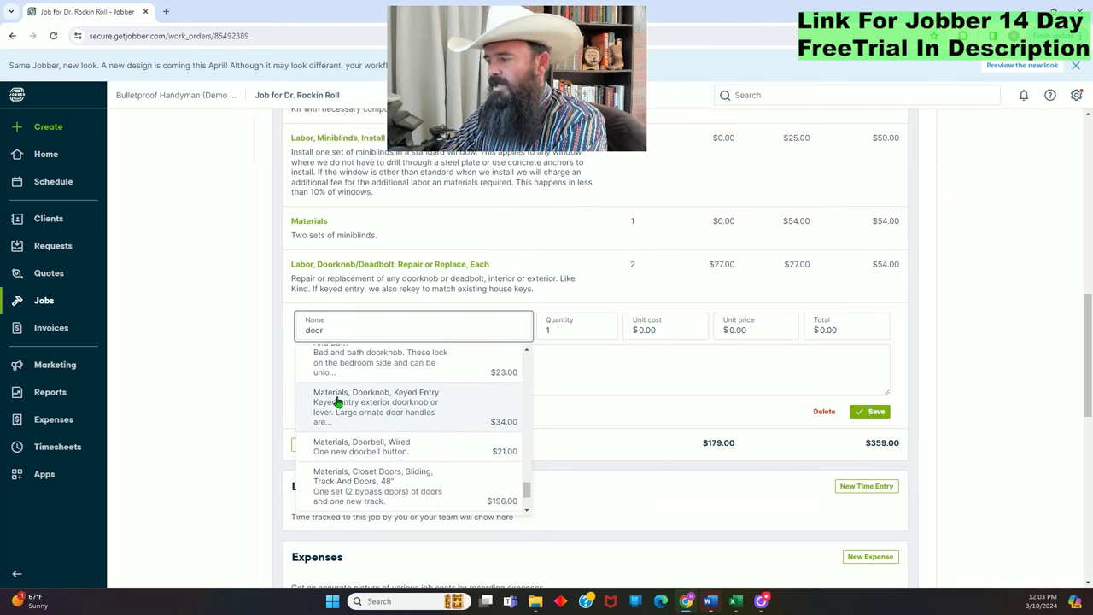
left_click(404, 407)
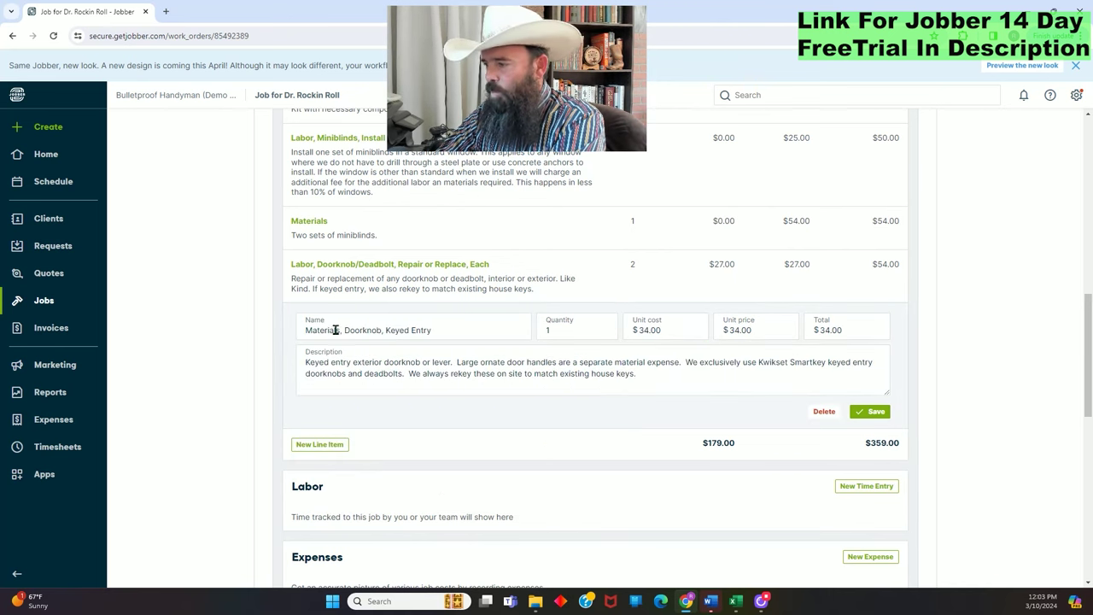
left_click(876, 422)
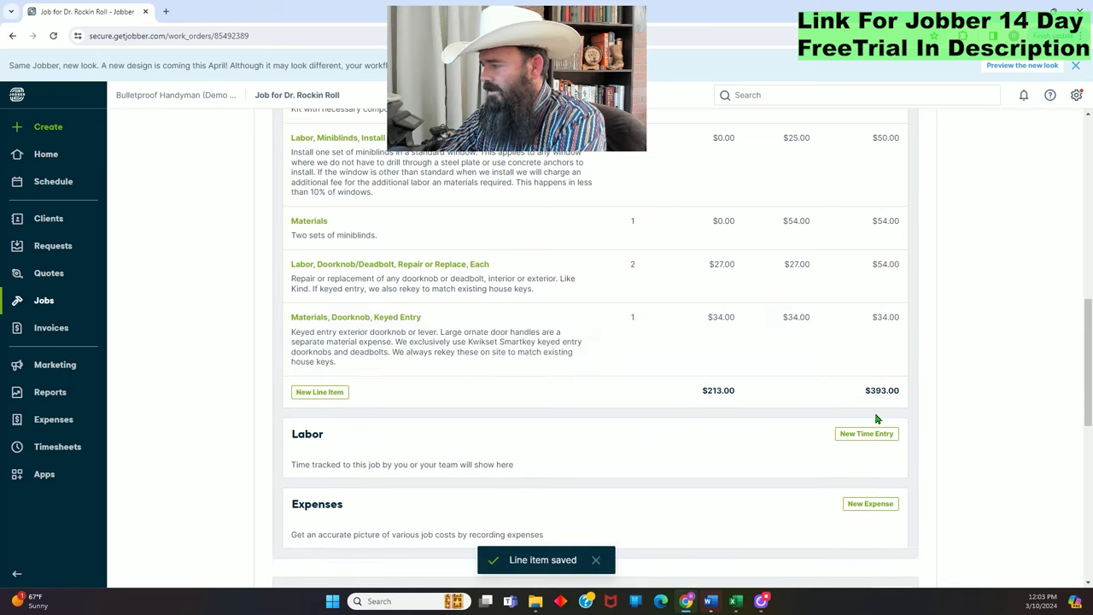
Step: Add another $34.00 'Materials, Doorknob, Keyed Entry' line item to job #52
left_click(320, 392)
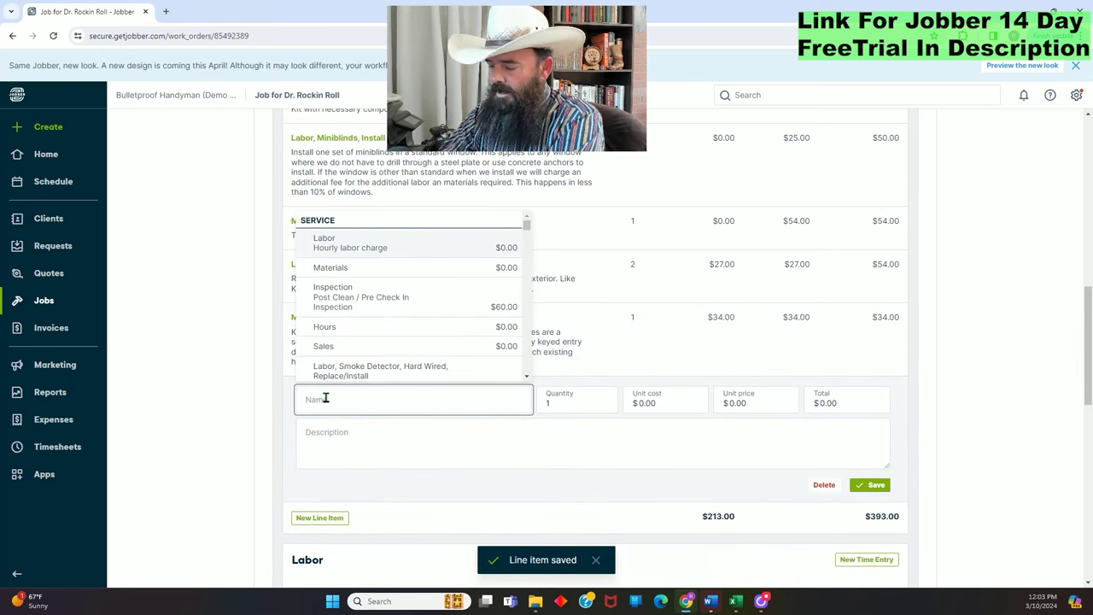
type("dead")
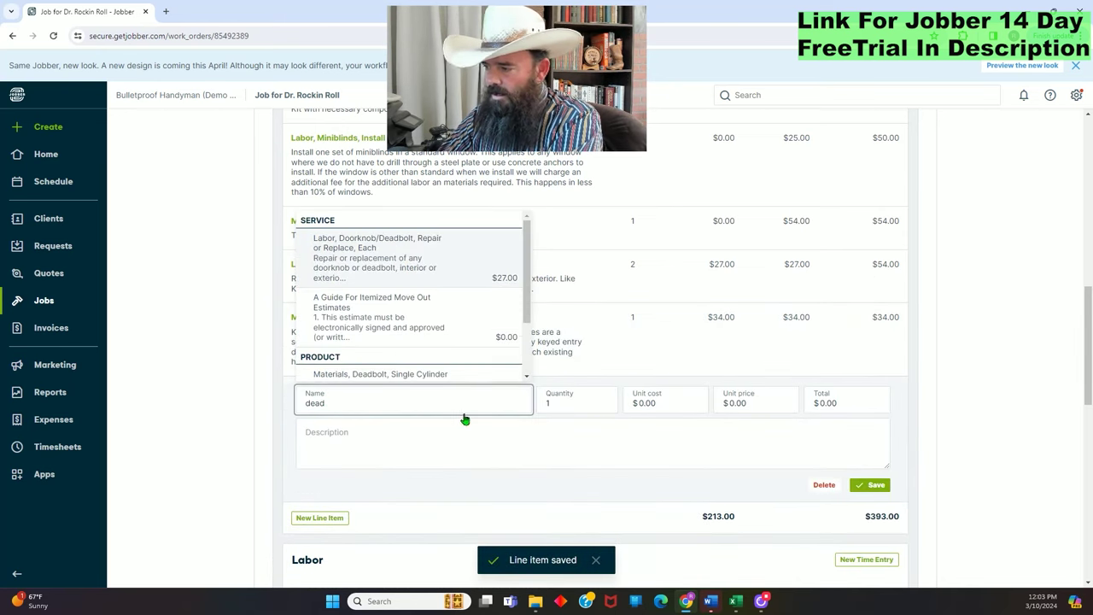
scroll(367, 320, "down", 1)
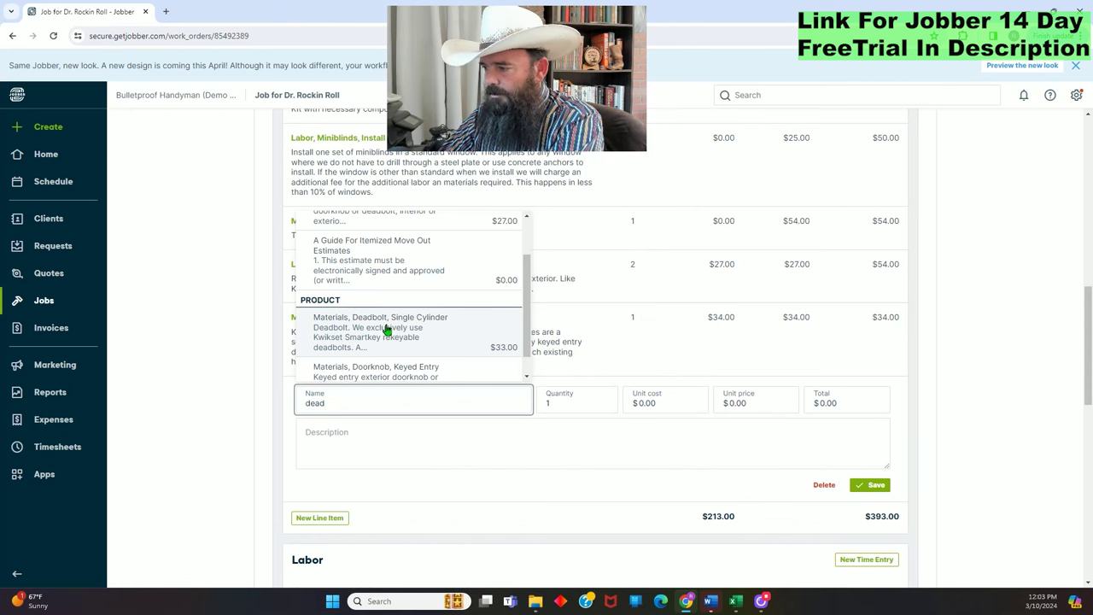
scroll(358, 338, "down", 1)
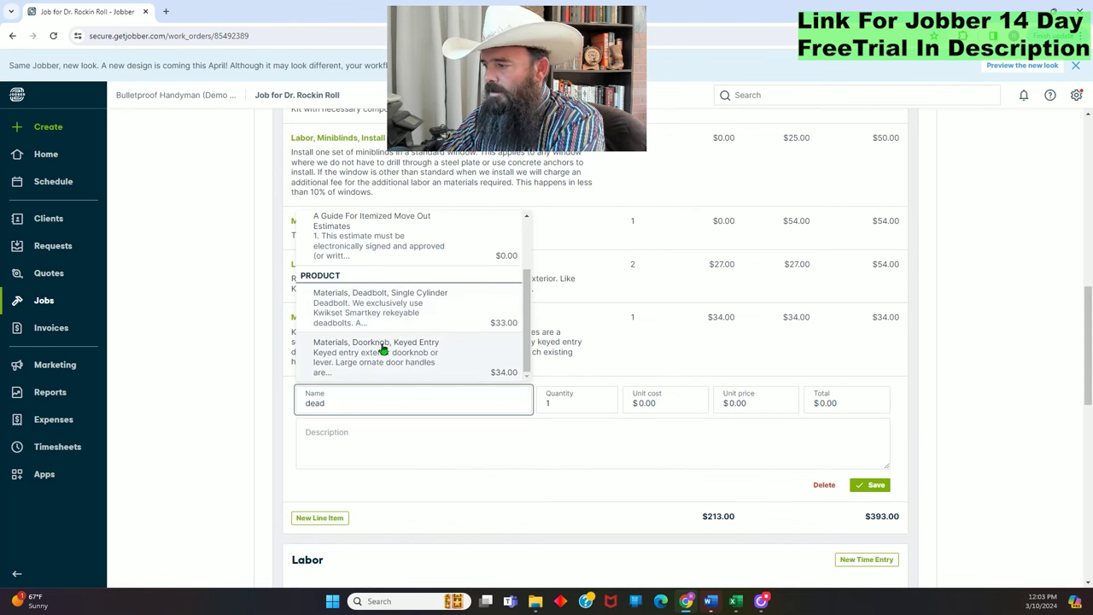
left_click(411, 353)
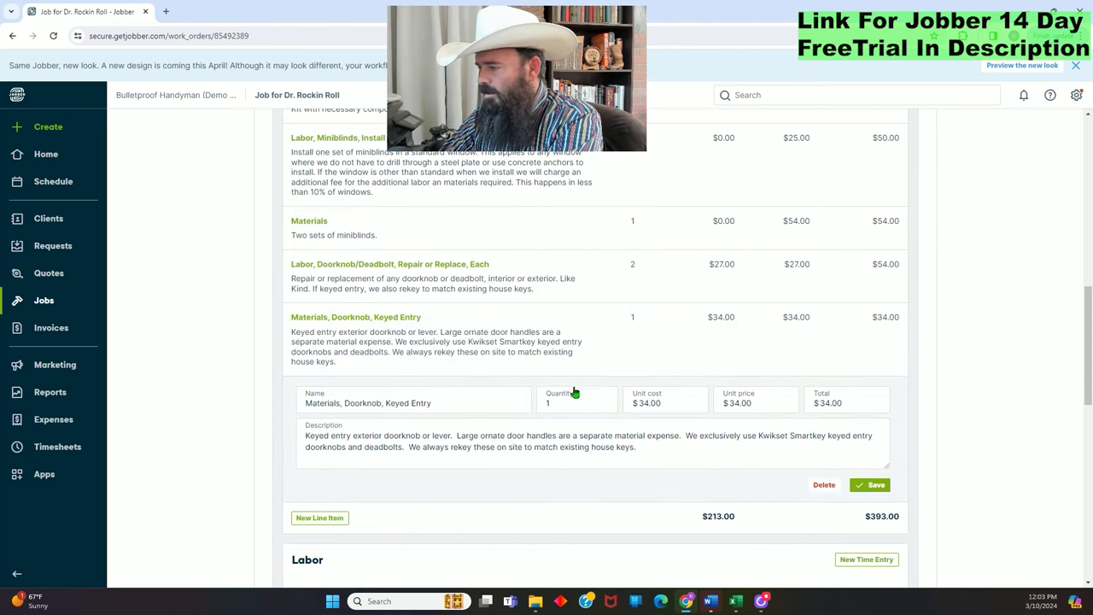
left_click(871, 486)
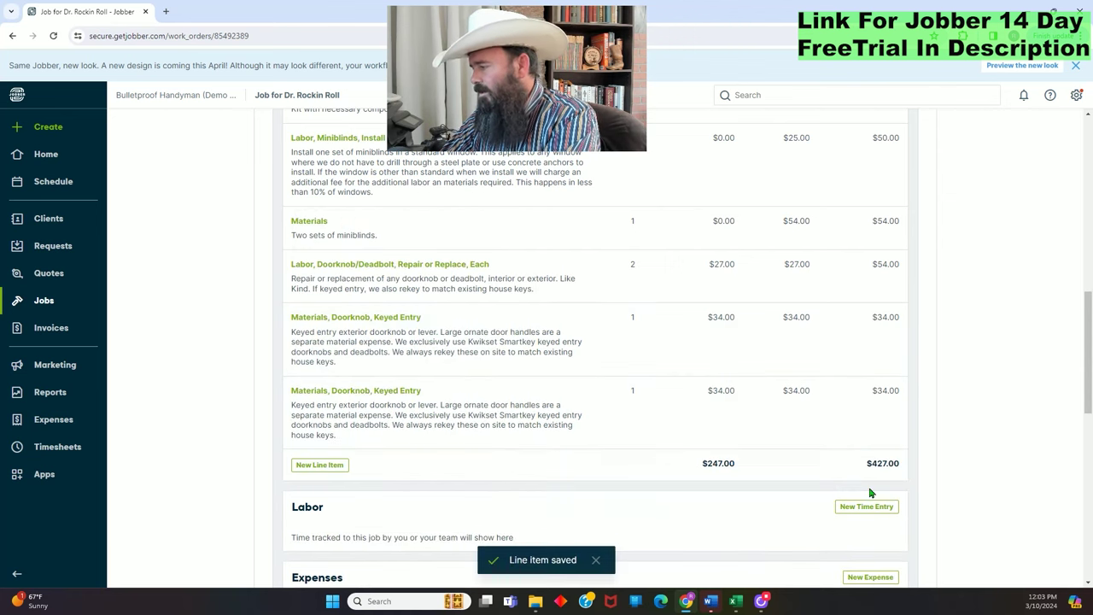
Step: Scroll through the line items to confirm the $427.00 total
scroll(513, 347, "down", 1)
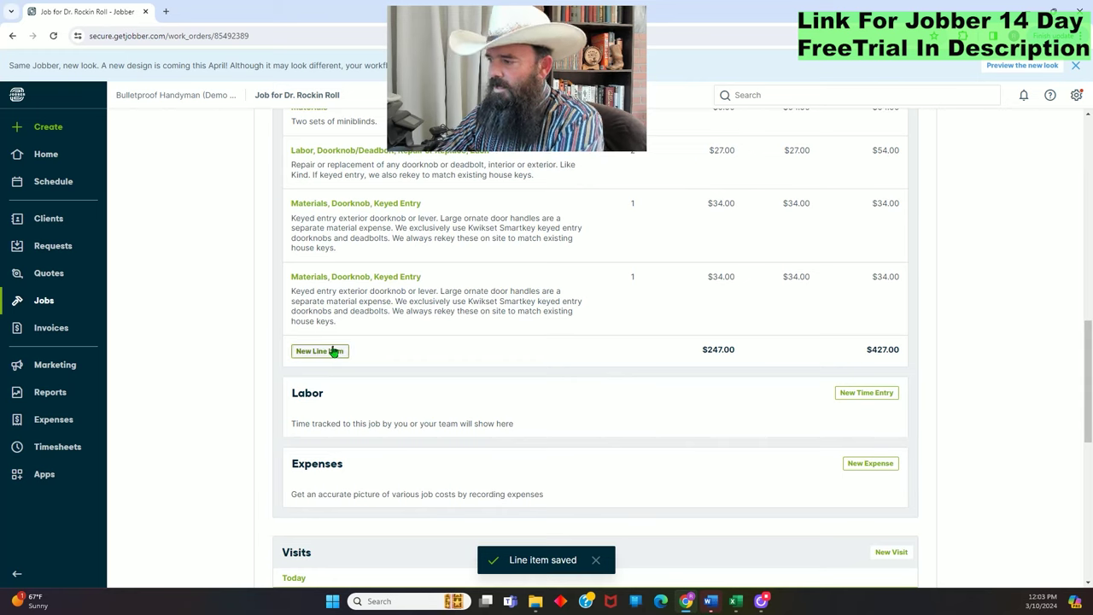
scroll(385, 319, "up", 2)
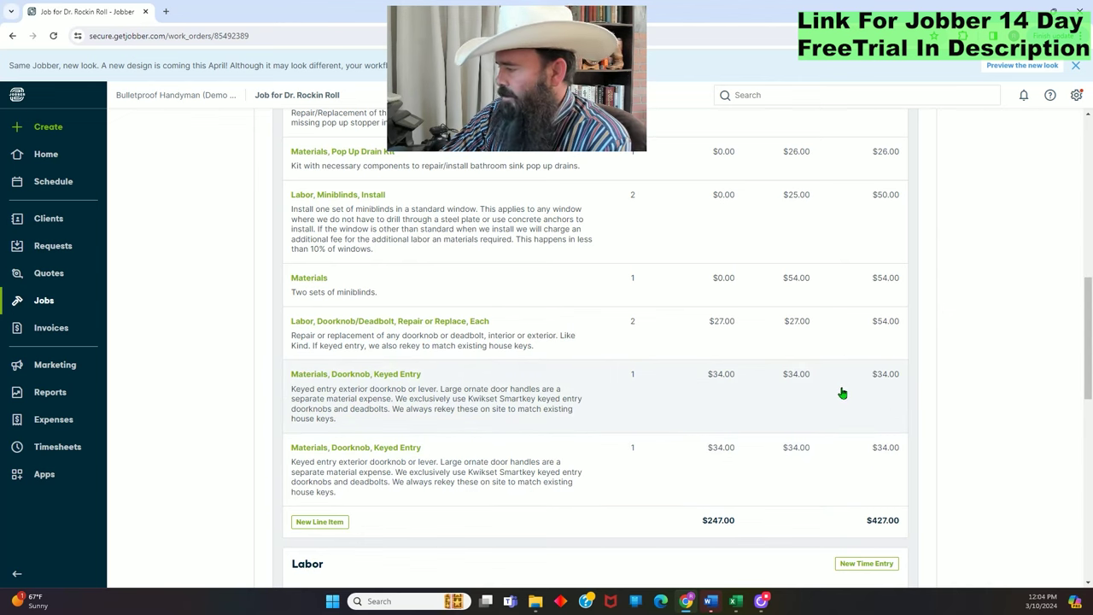
scroll(462, 409, "up", 10)
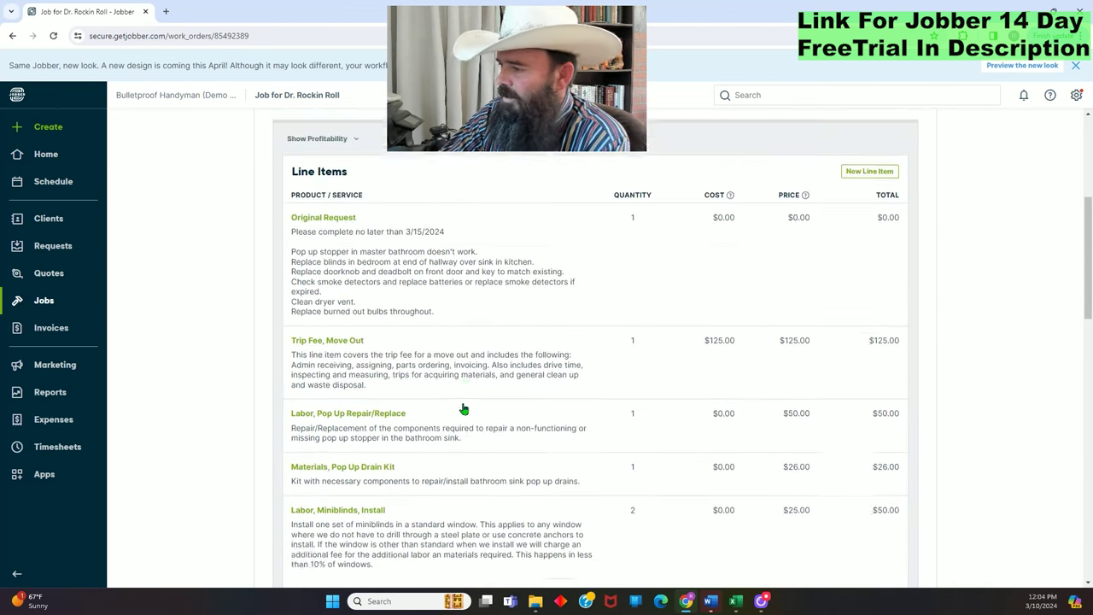
scroll(460, 406, "down", 4)
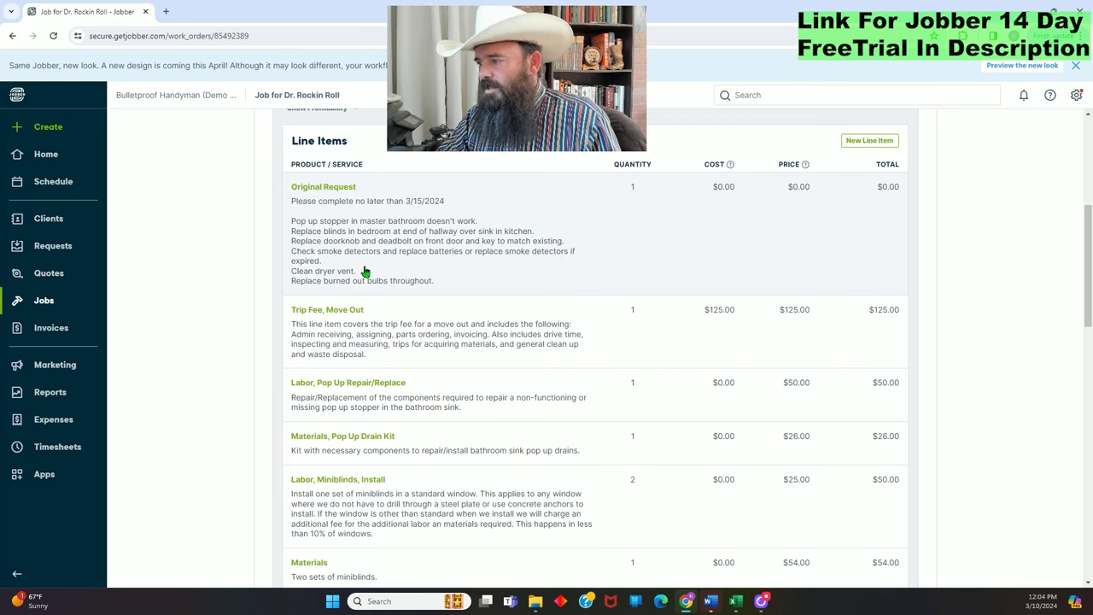
scroll(383, 253, "down", 10)
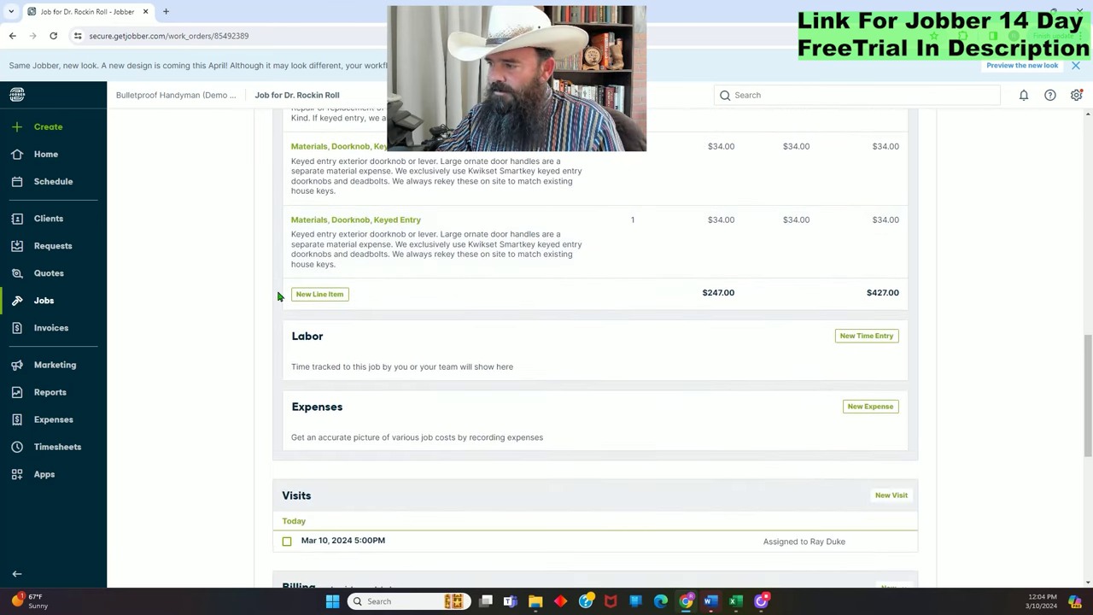
Step: Add the hard-wired smoke detector labor line at $15.00 unit price, quantity 2
left_click(319, 295)
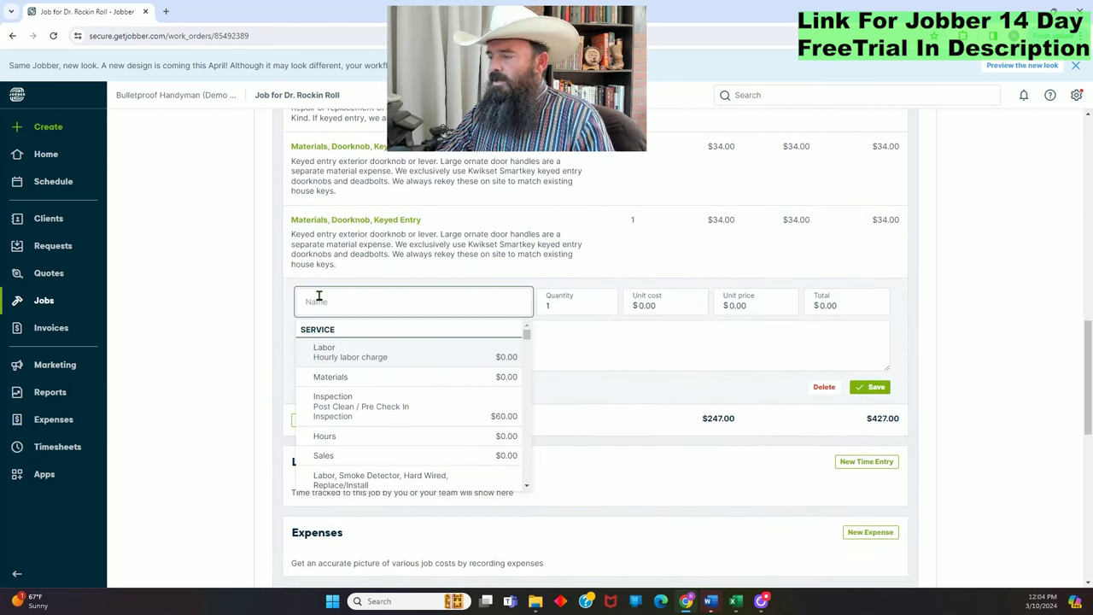
type("smoke")
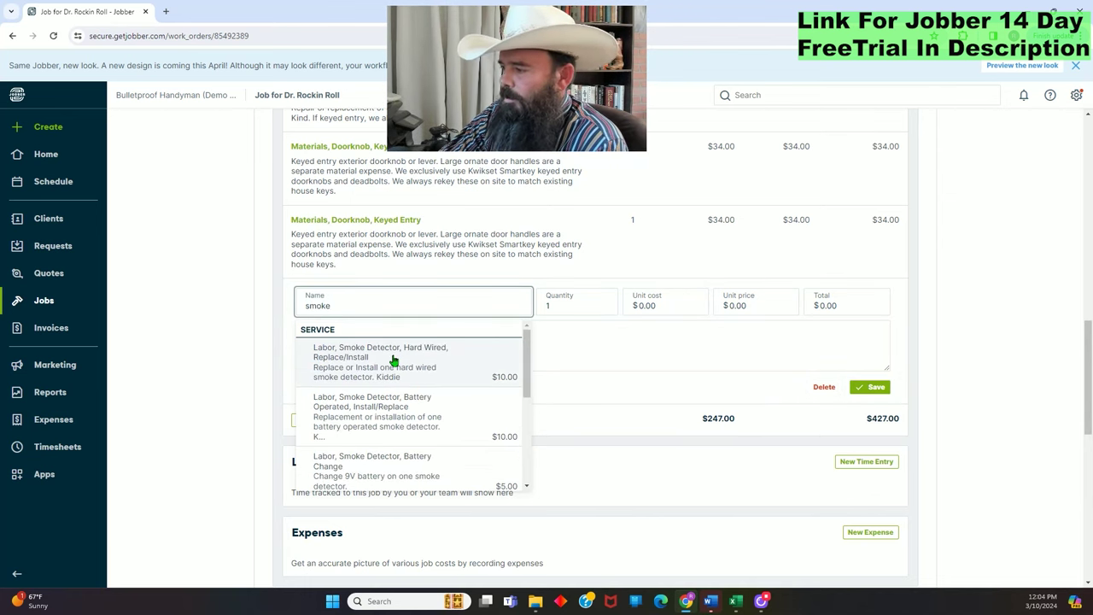
left_click(394, 360)
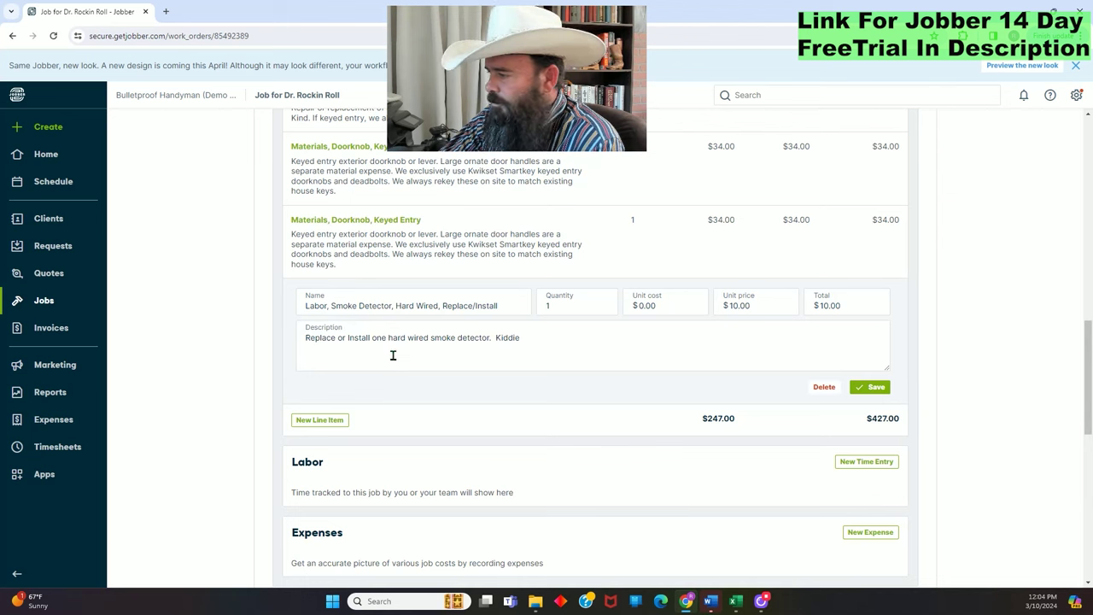
left_click(736, 304)
key("BackSpace")
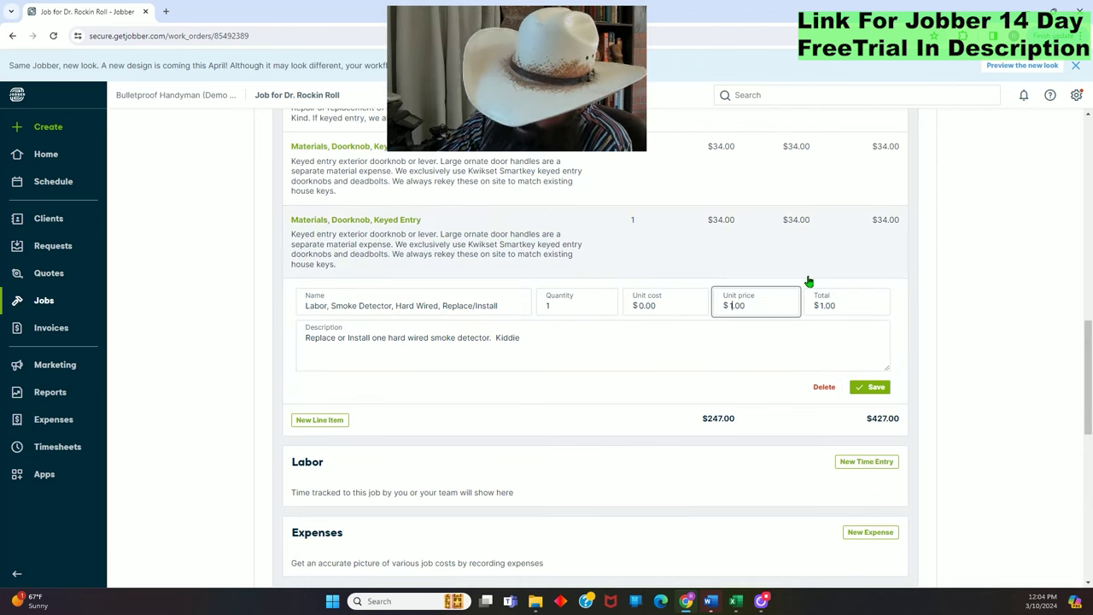
type("5")
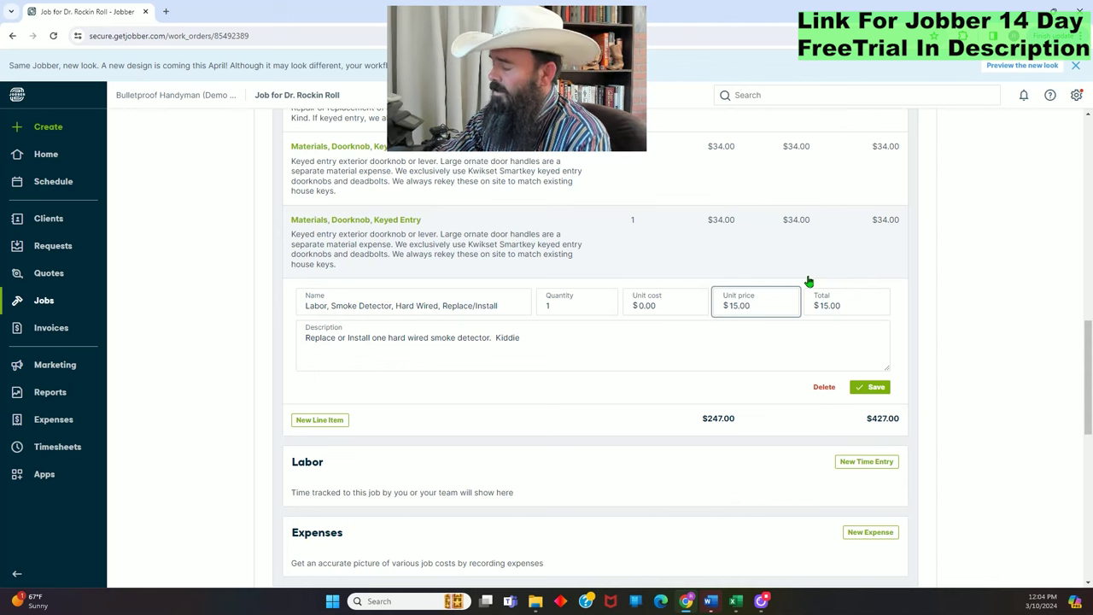
left_click(724, 344)
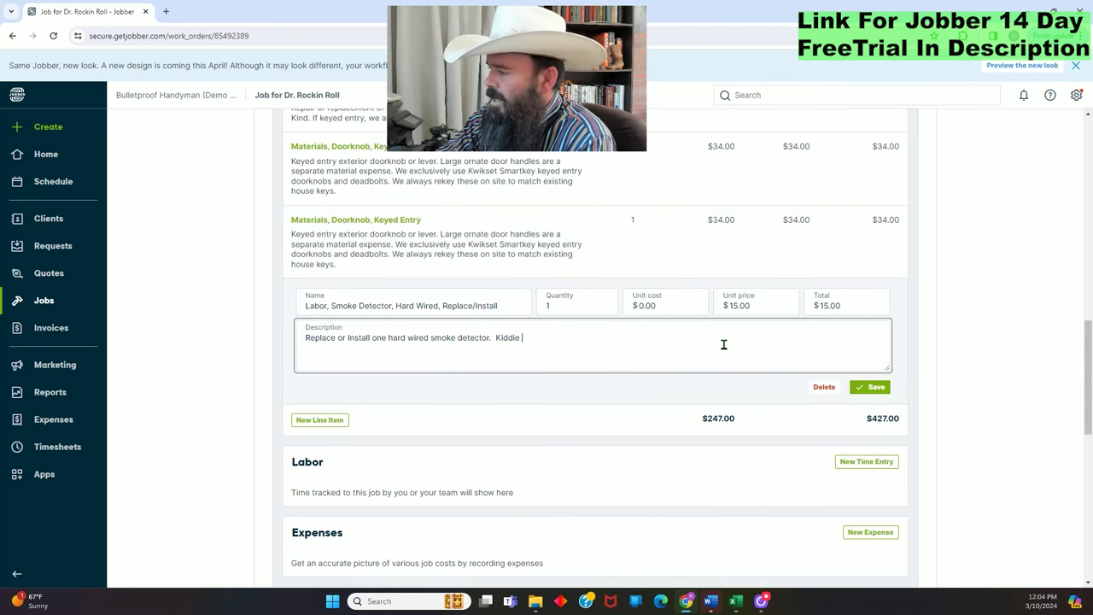
left_click(556, 305)
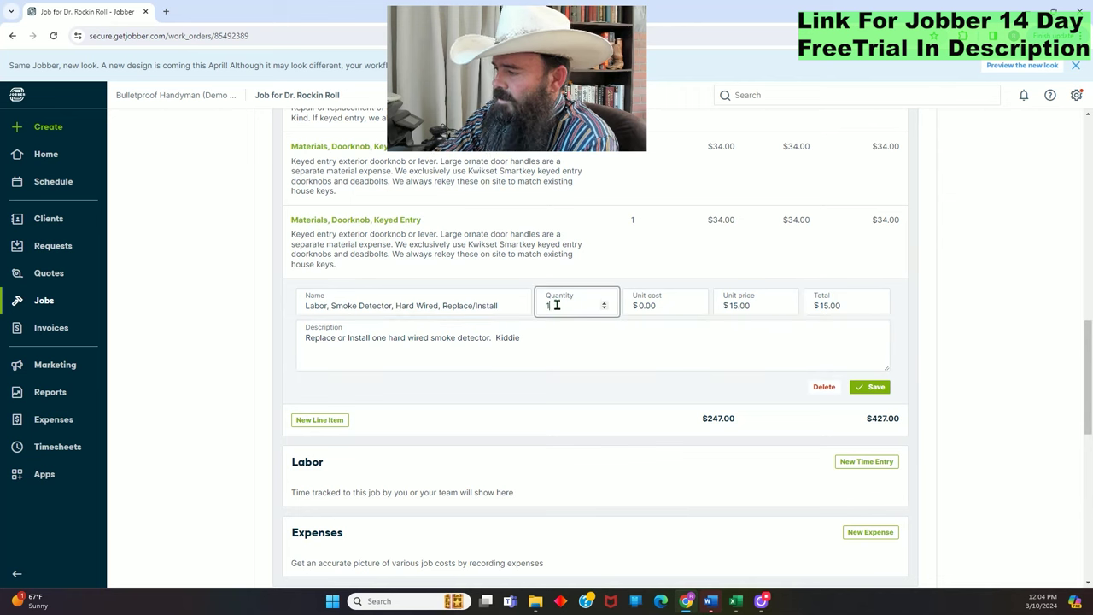
key("BackSpace")
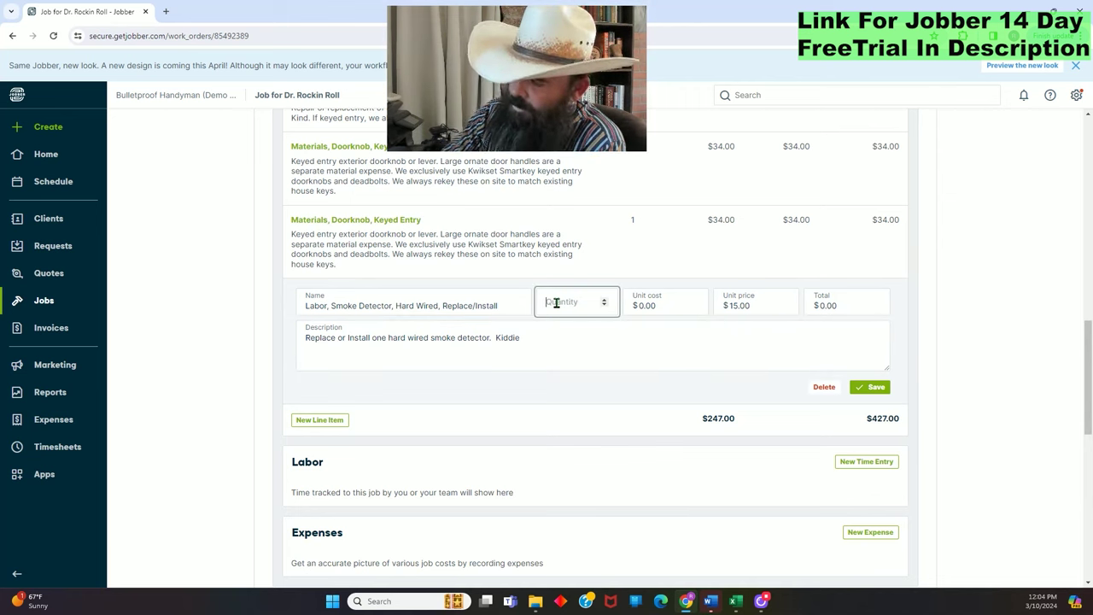
type("2")
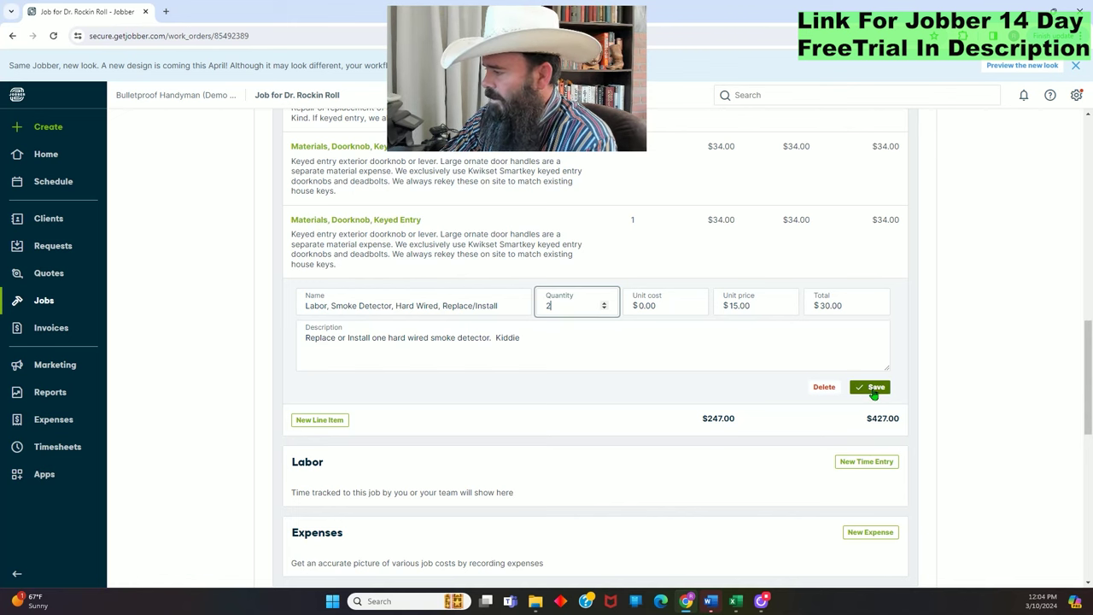
left_click(871, 391)
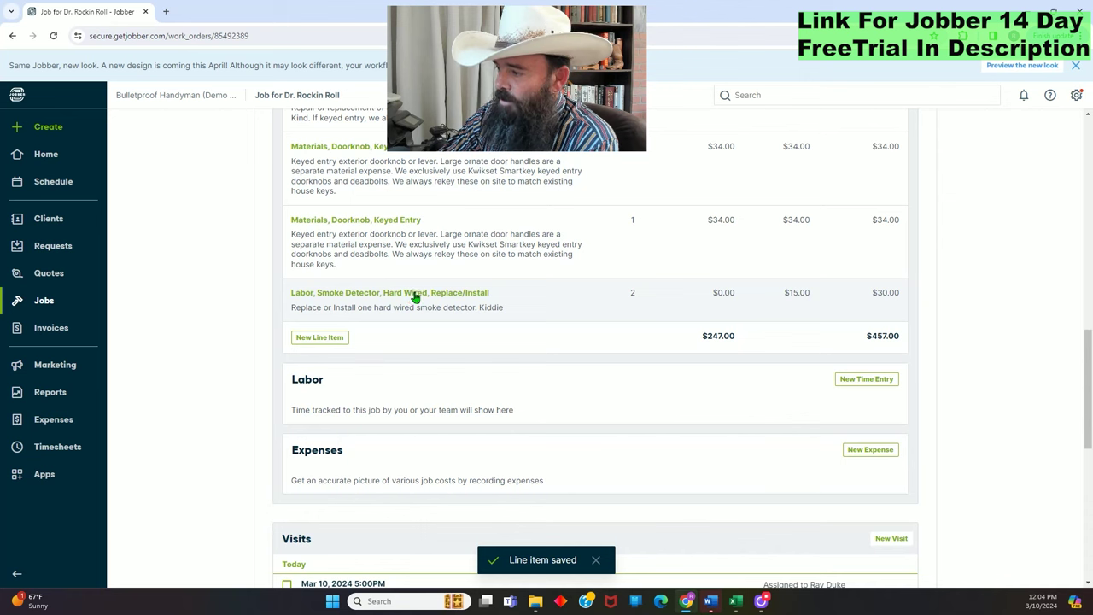
Step: Add the hard-wired smoke detector materials line with quantity 2 at $15.00 each
left_click(319, 338)
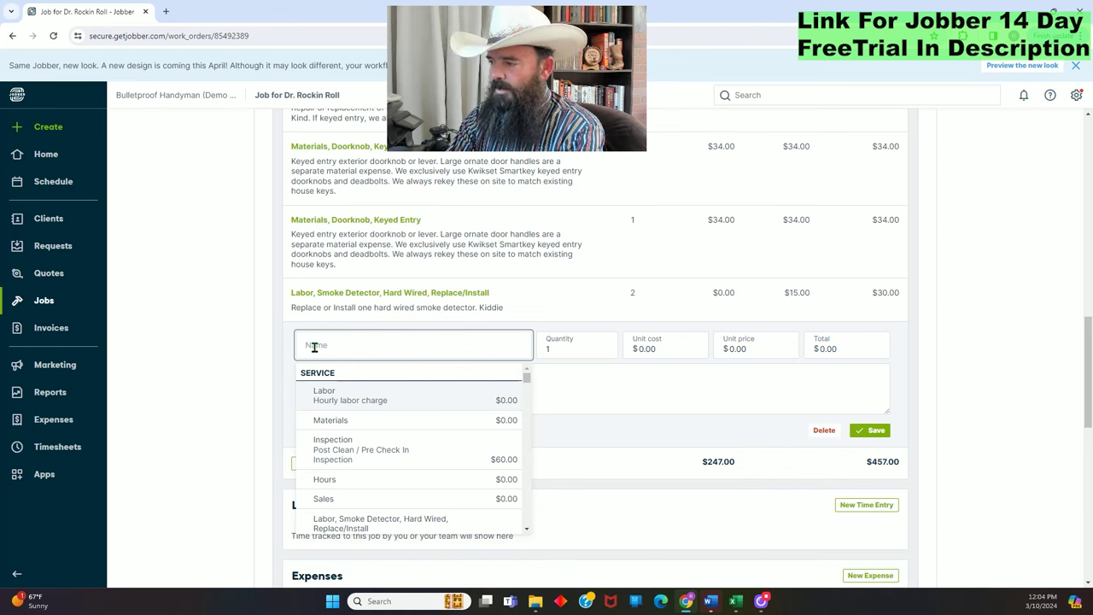
type("smoke")
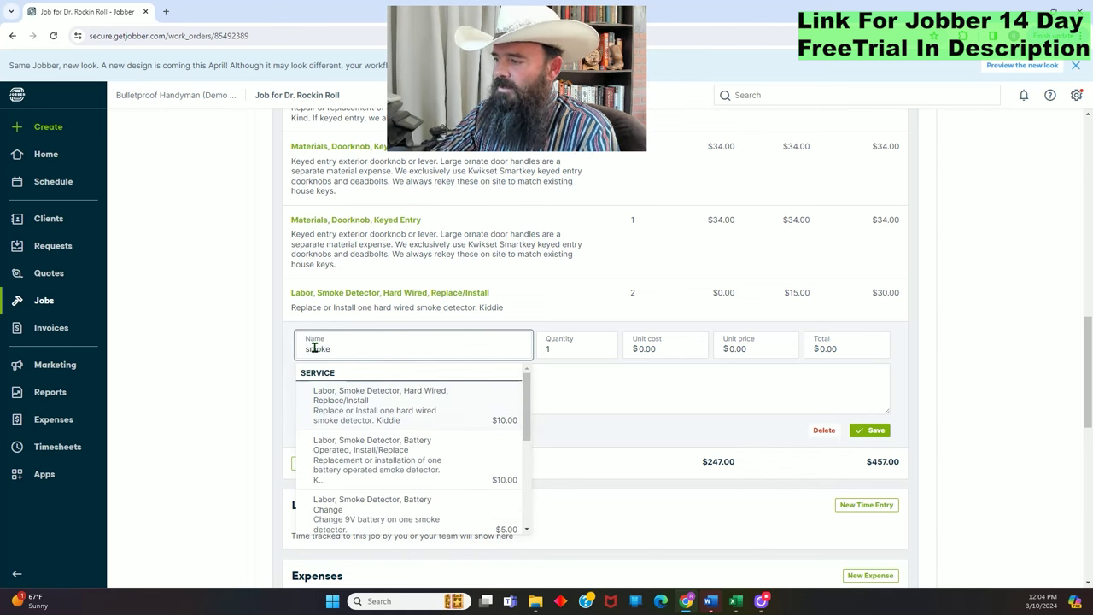
scroll(376, 466, "down", 5)
scroll(381, 457, "up", 1)
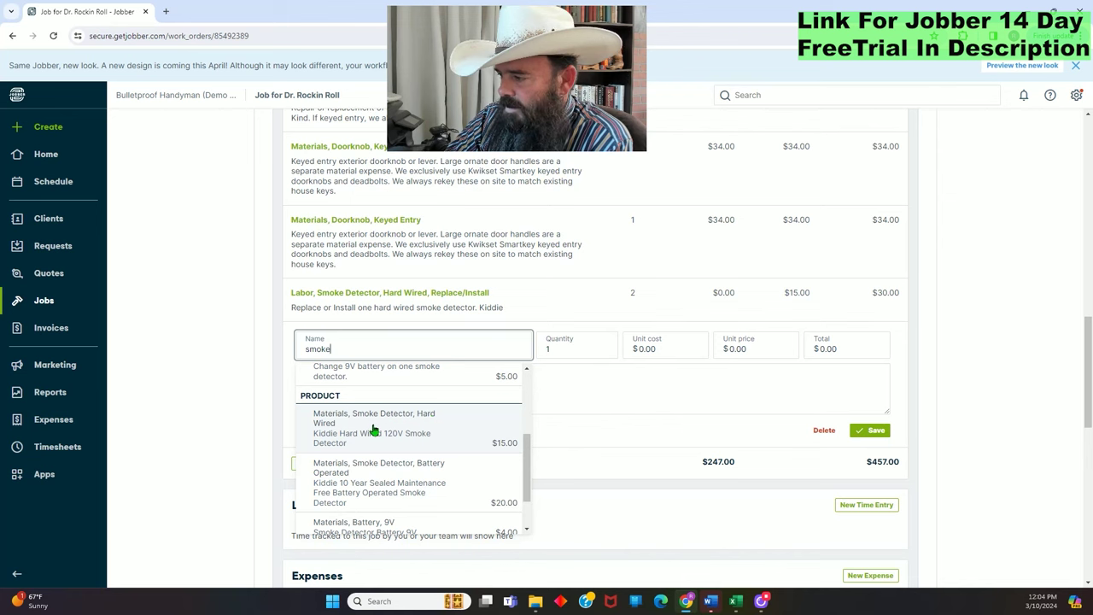
left_click(373, 430)
left_click(558, 347)
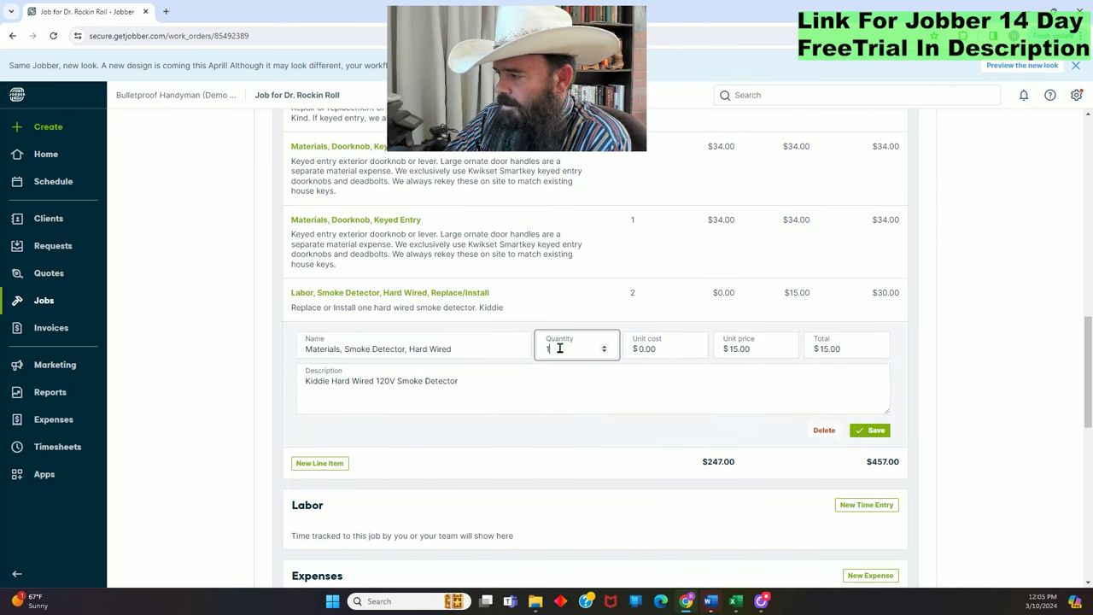
key("BackSpace")
type("2")
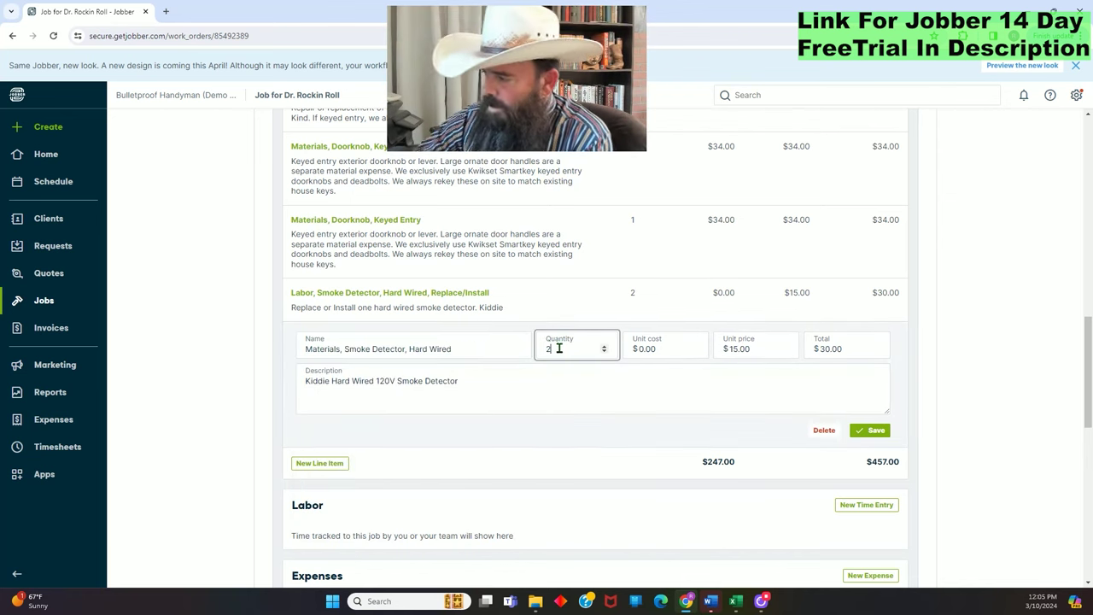
left_click(872, 431)
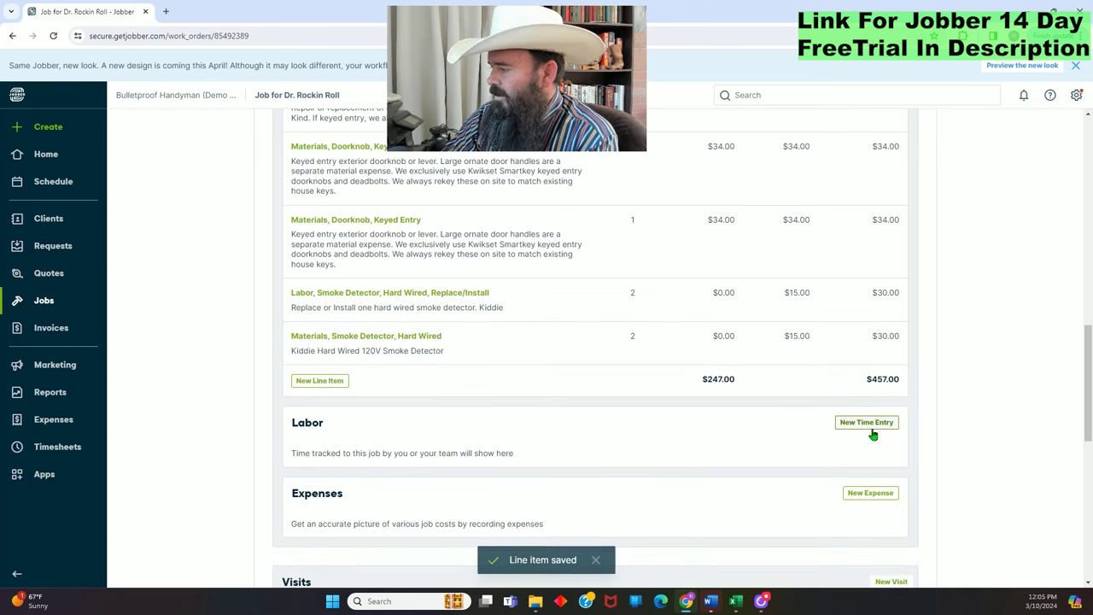
Step: Add the smoke detector battery change labor line item at quantity 3 ($5.00 each)
left_click(325, 381)
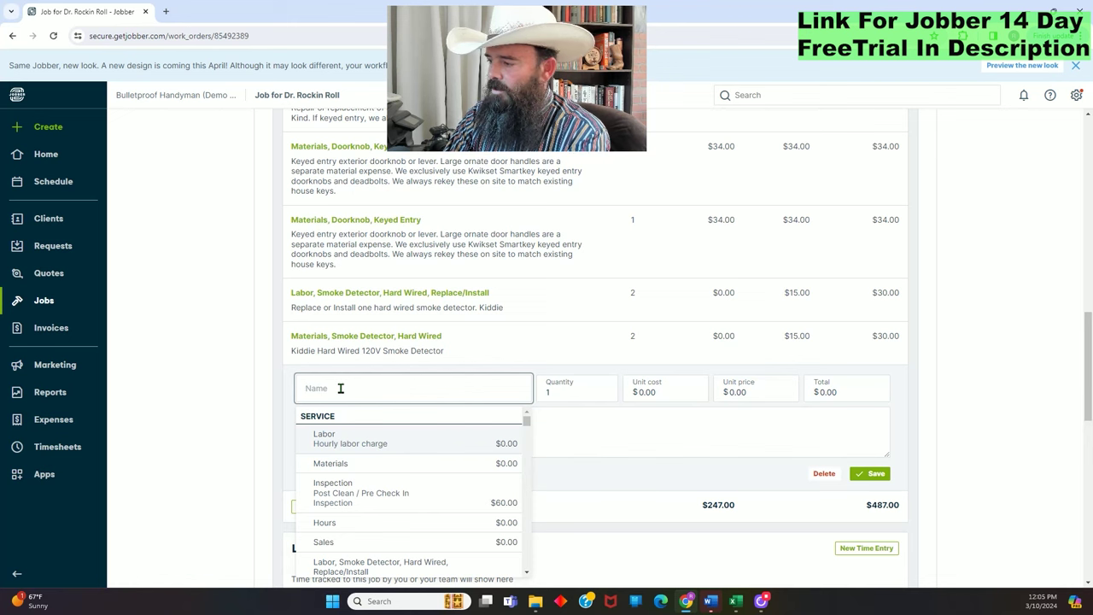
type("batt")
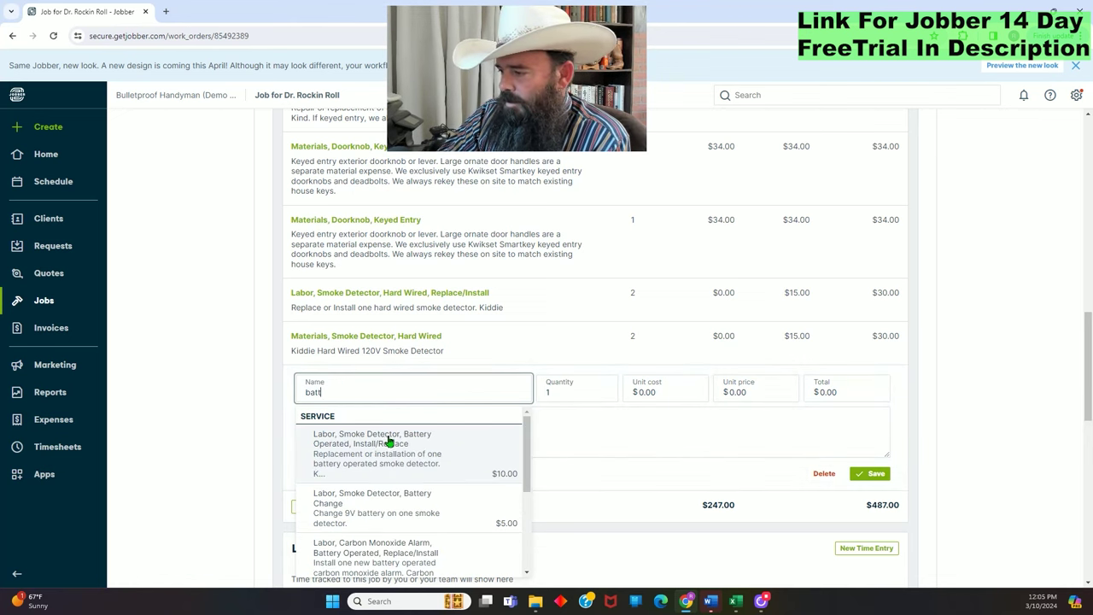
scroll(414, 455, "down", 1)
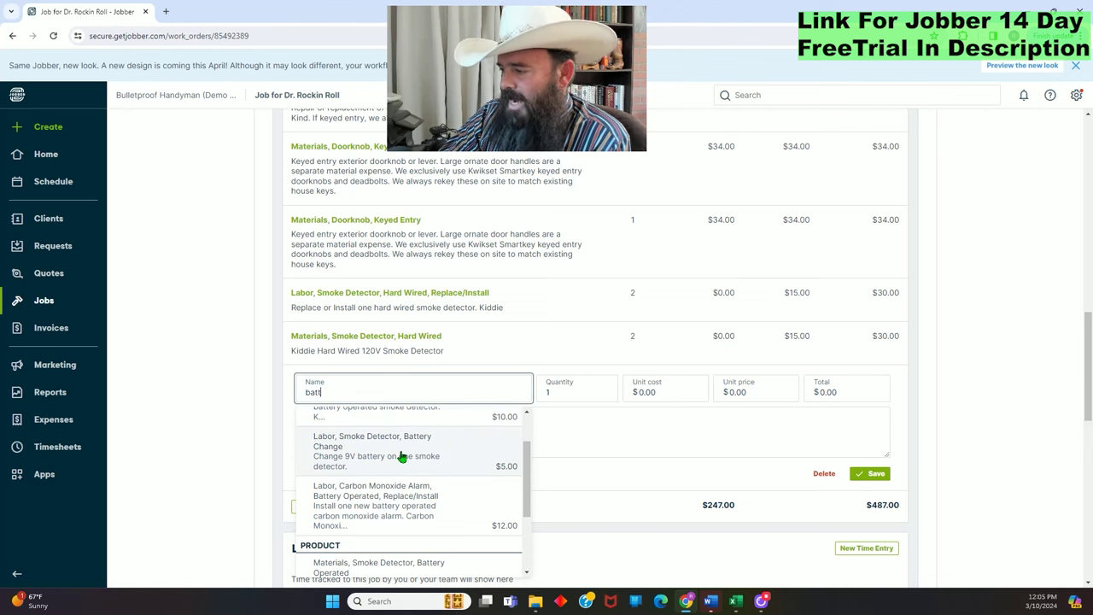
left_click(401, 457)
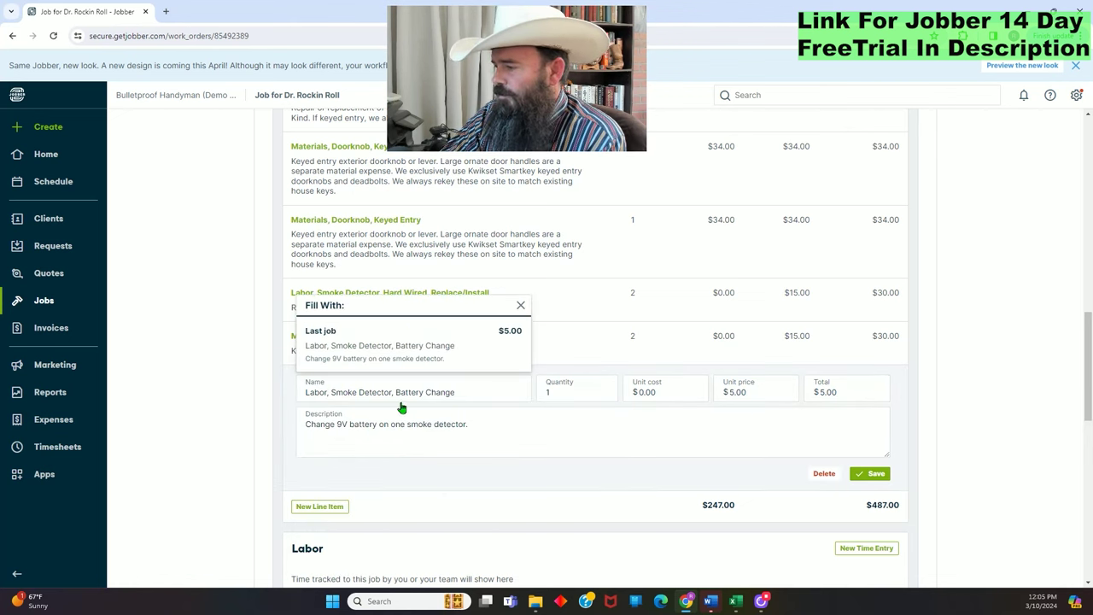
left_click(729, 439)
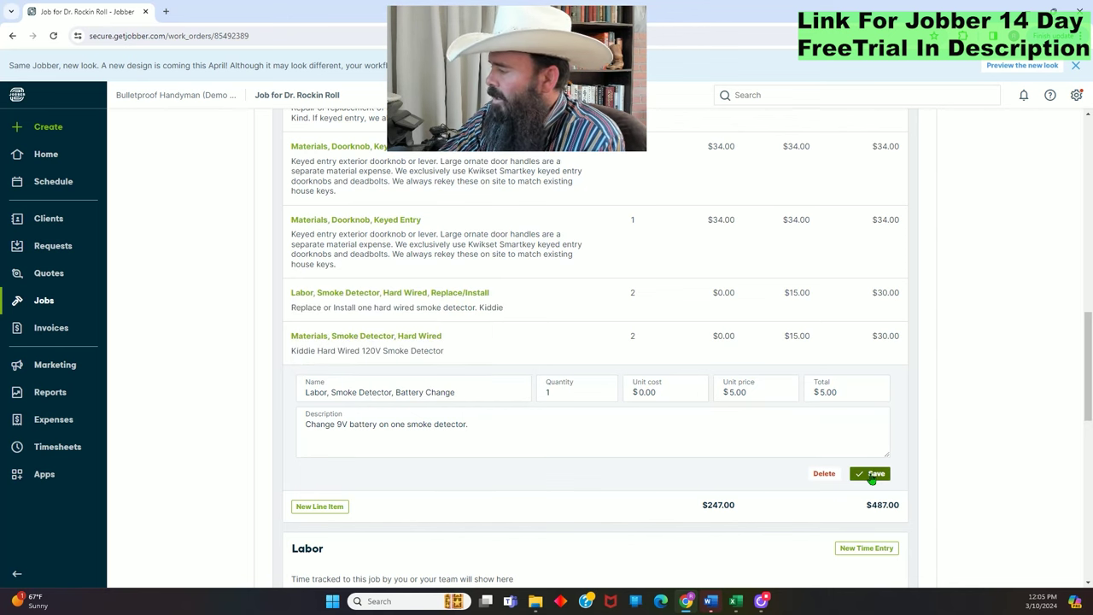
left_click(873, 474)
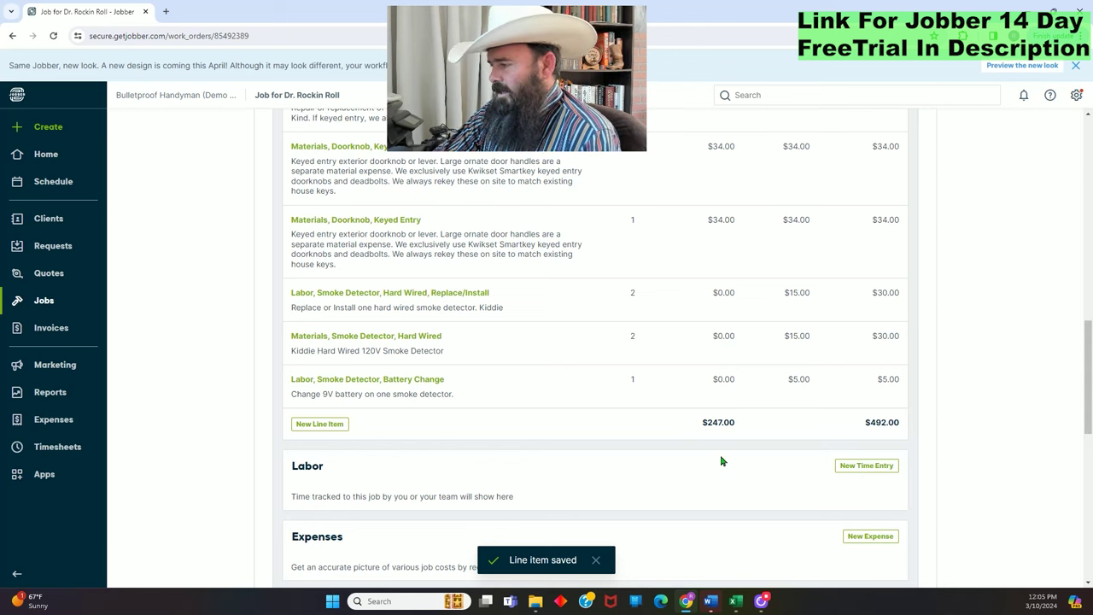
left_click(380, 391)
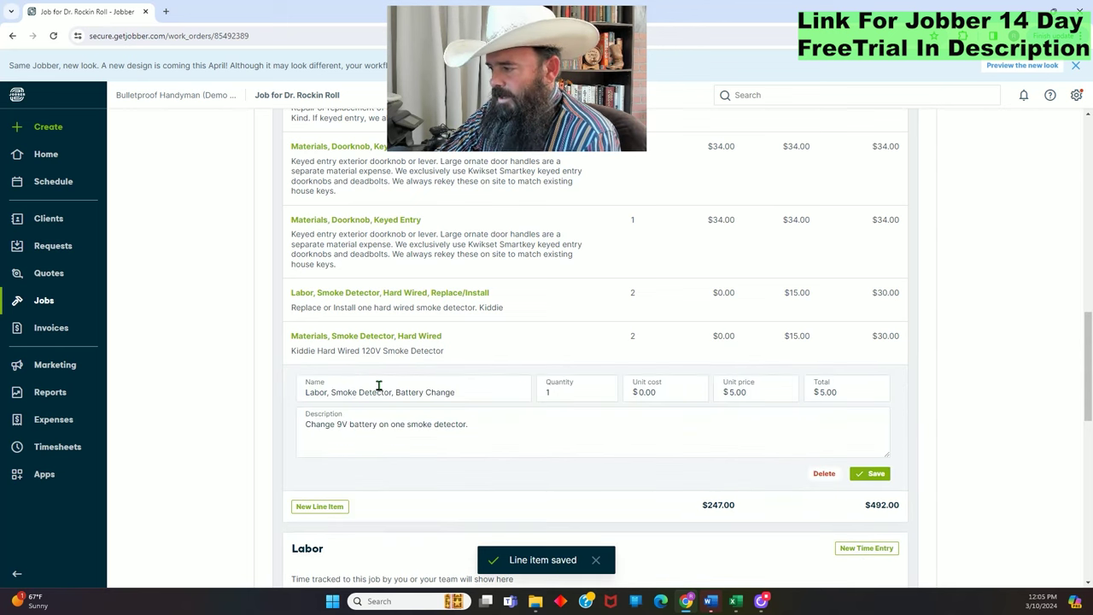
left_click(557, 388)
key("BackSpace")
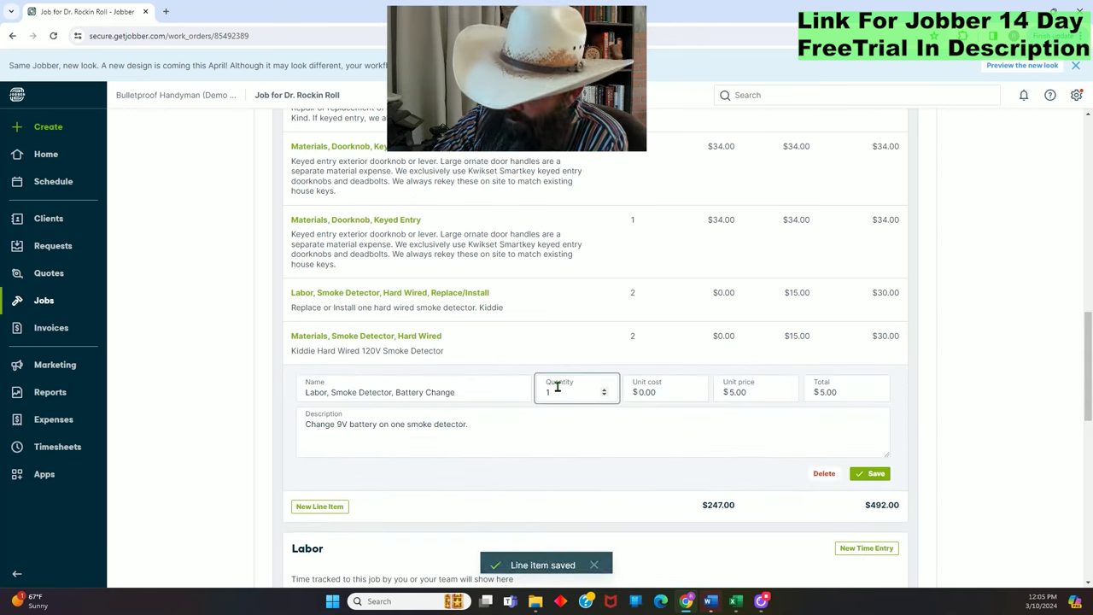
type("3")
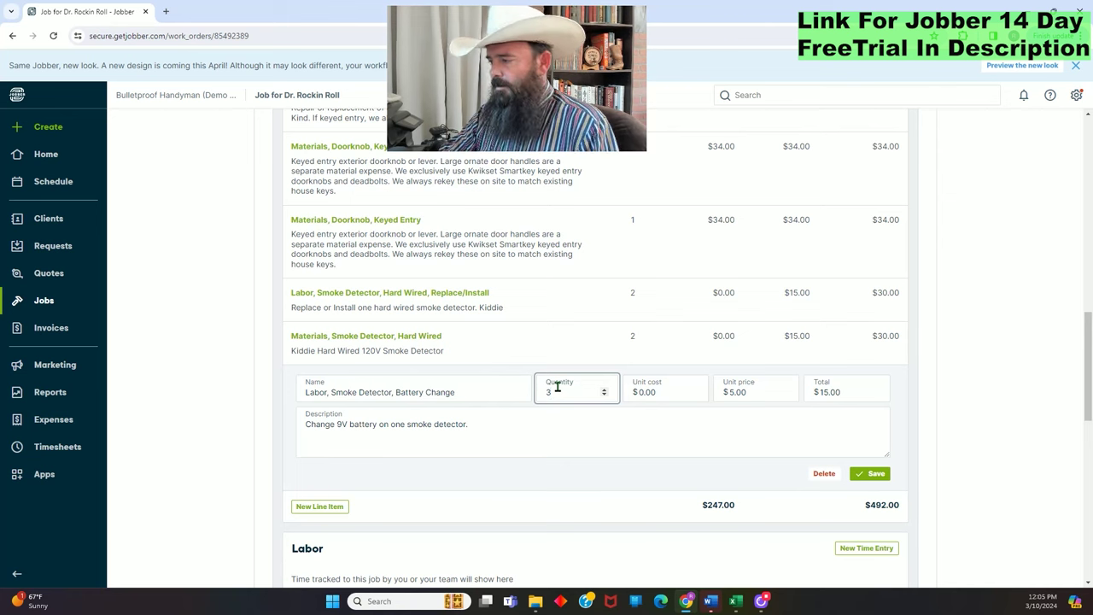
left_click(871, 475)
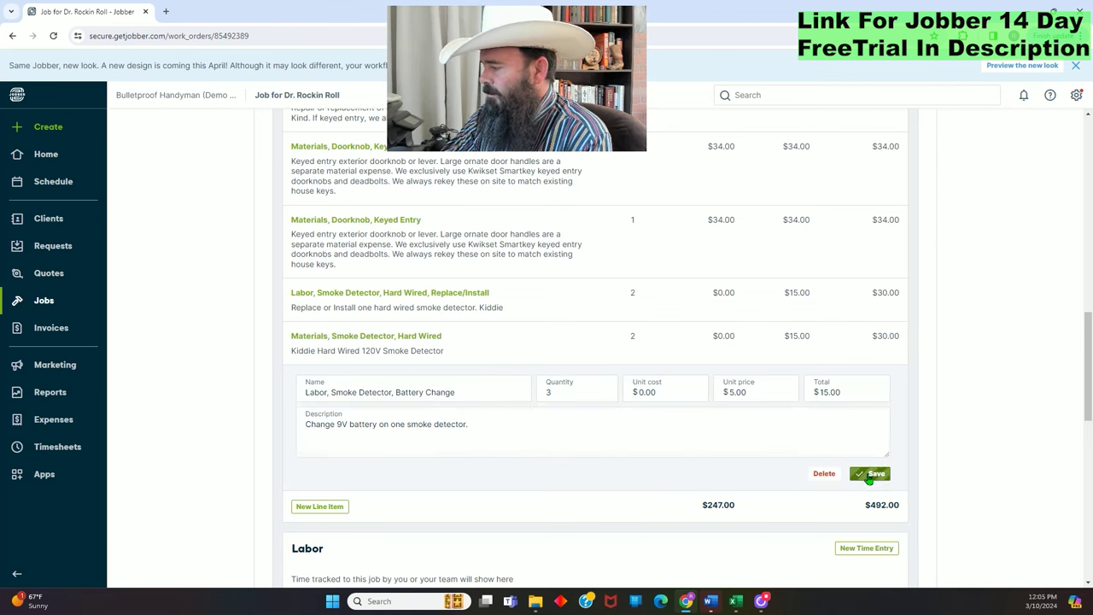
Step: Add Materials, Battery, 9V at quantity 3 ($4.00 each), bringing line items to $514.00
left_click(320, 424)
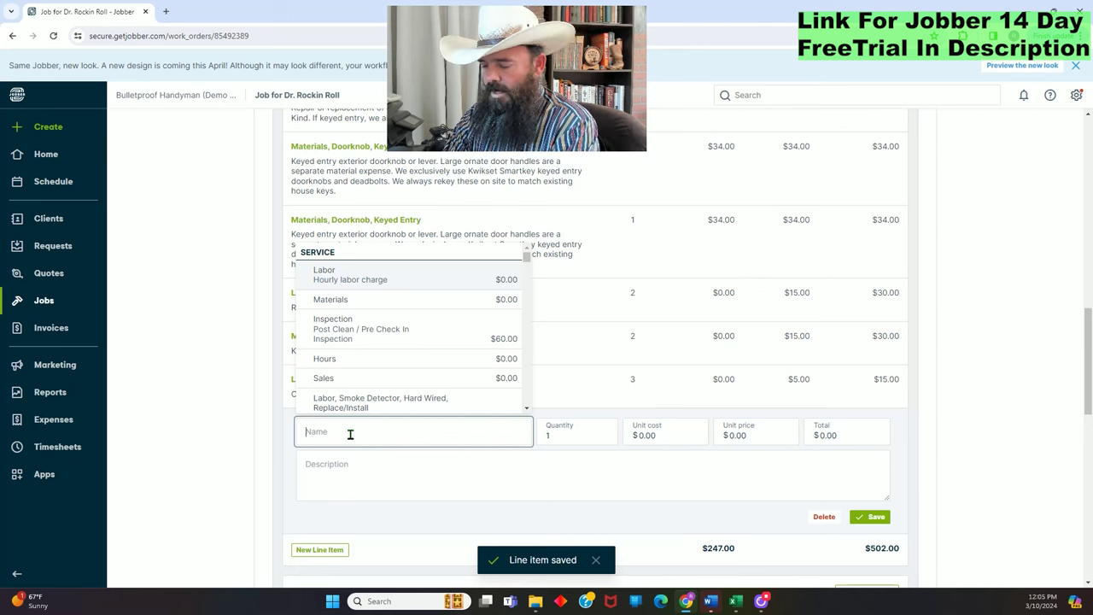
type("9v")
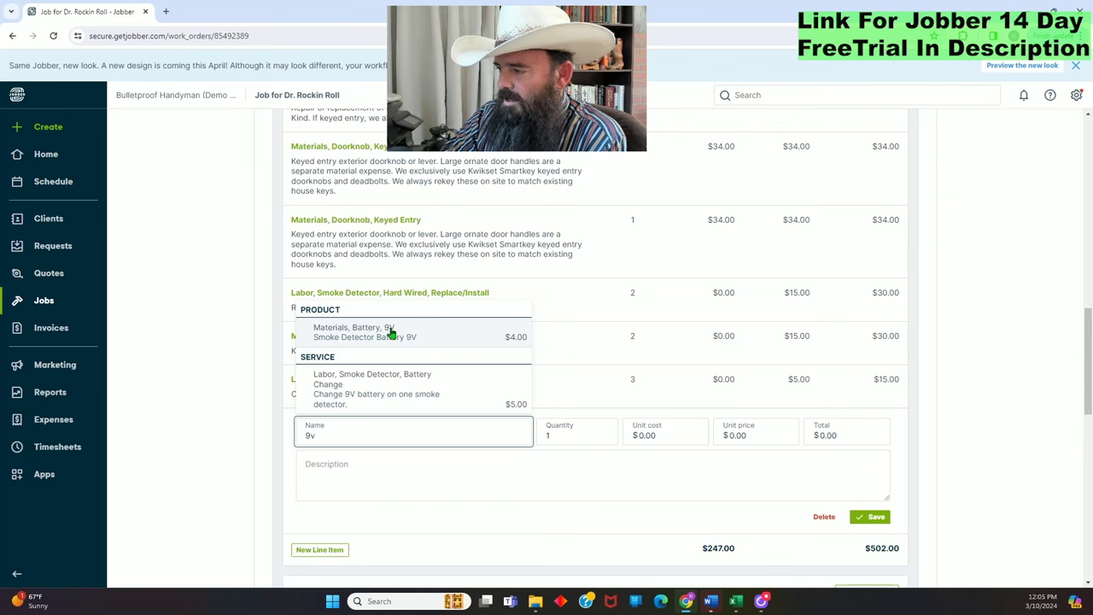
left_click(386, 337)
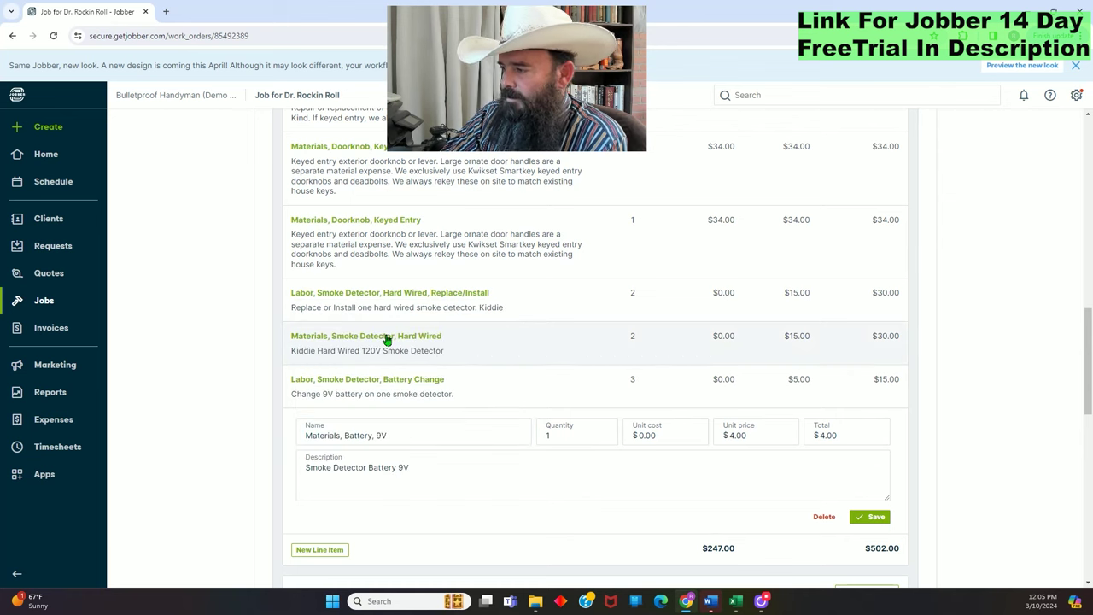
left_click(557, 436)
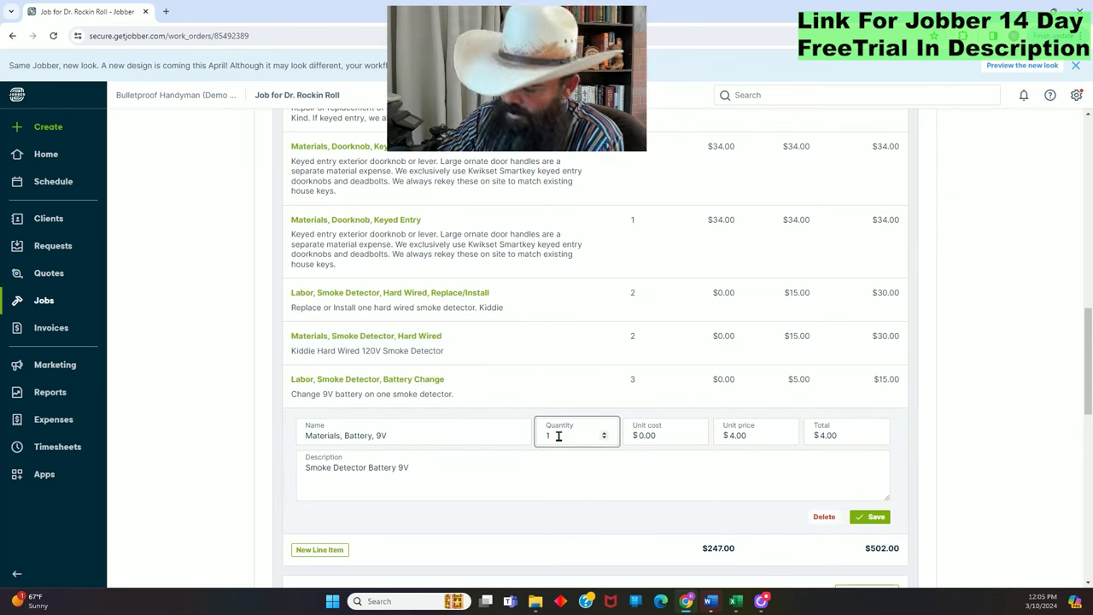
key("BackSpace")
type("3")
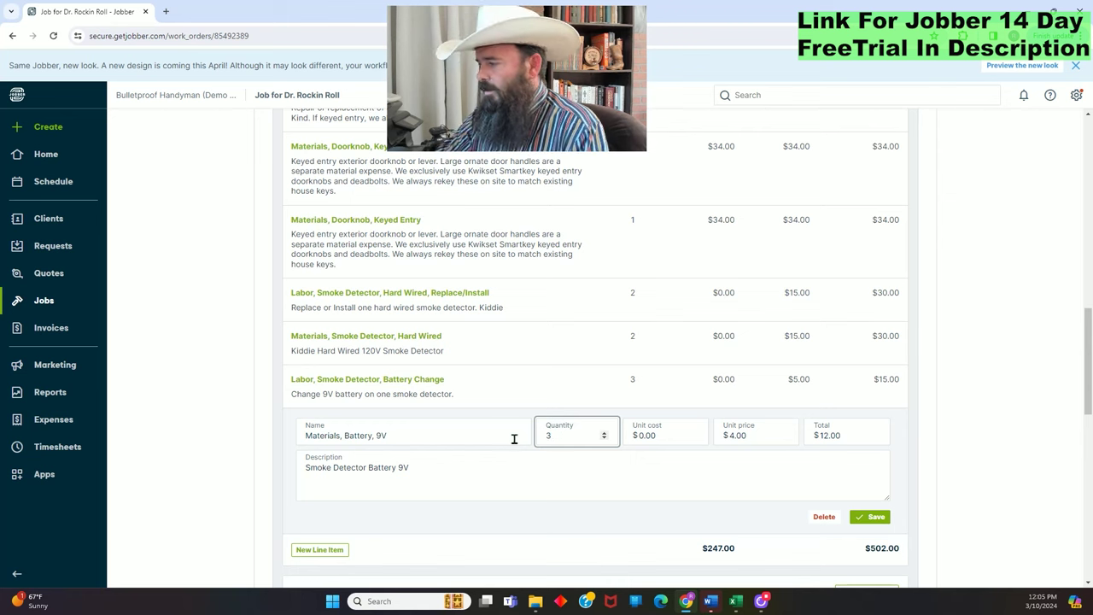
left_click(622, 485)
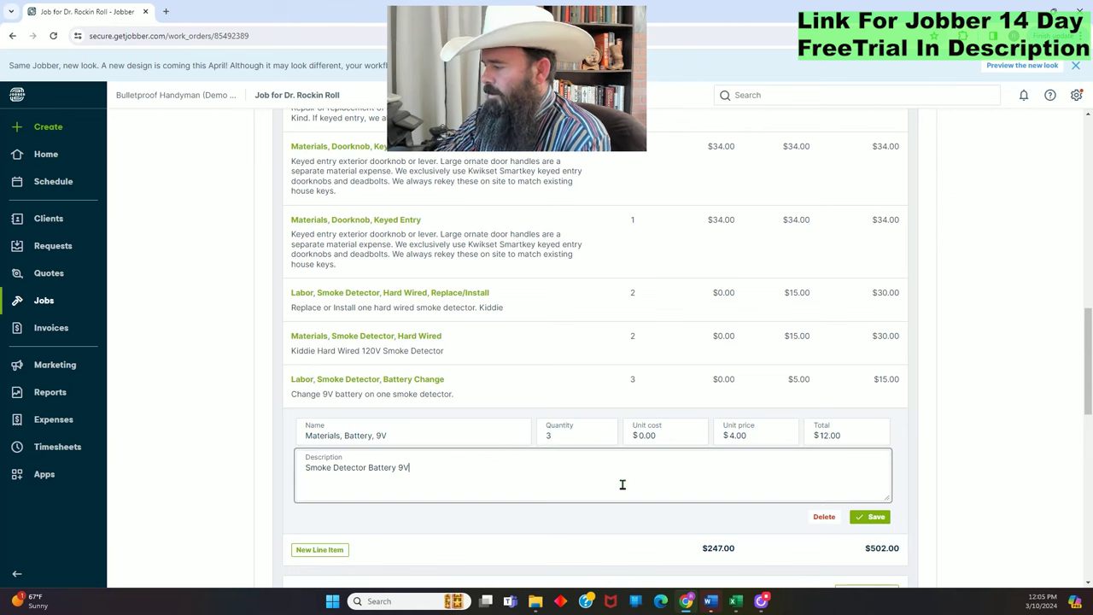
left_click(875, 519)
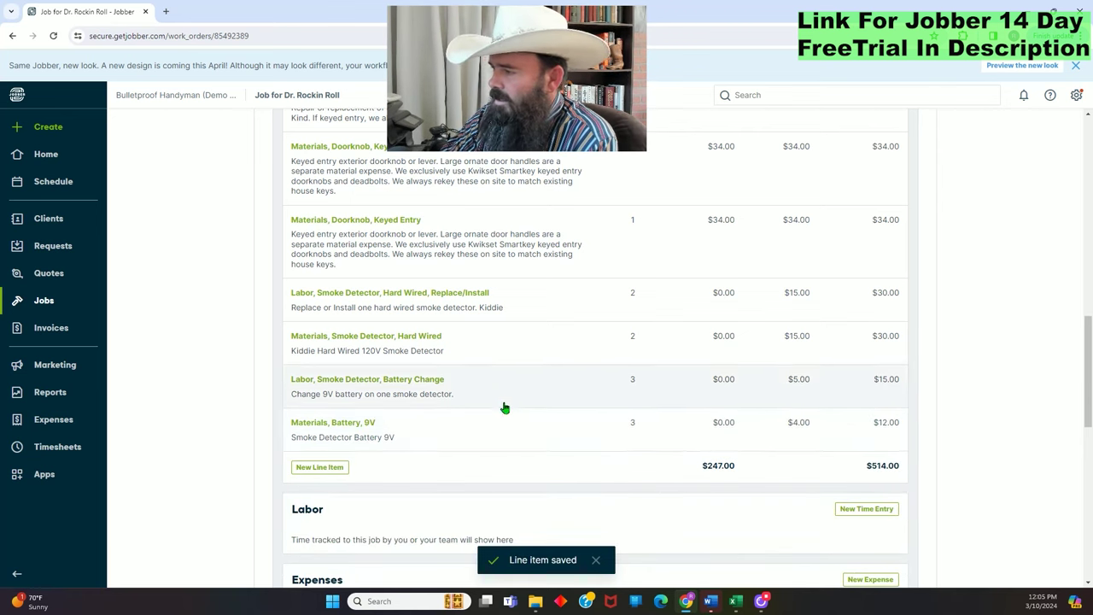
scroll(505, 408, "up", 10)
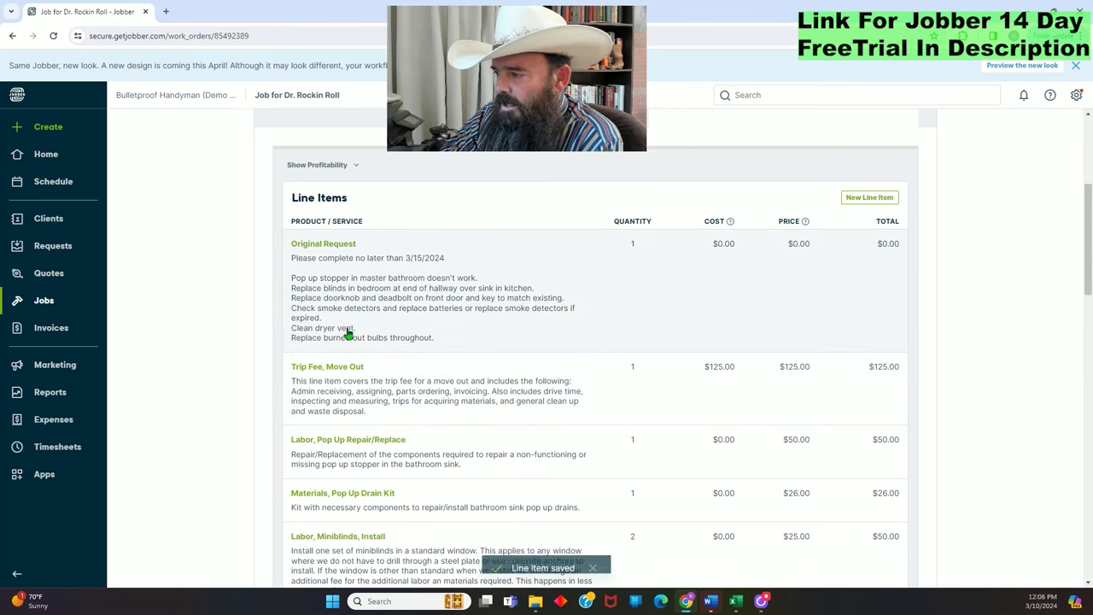
scroll(471, 361, "down", 10)
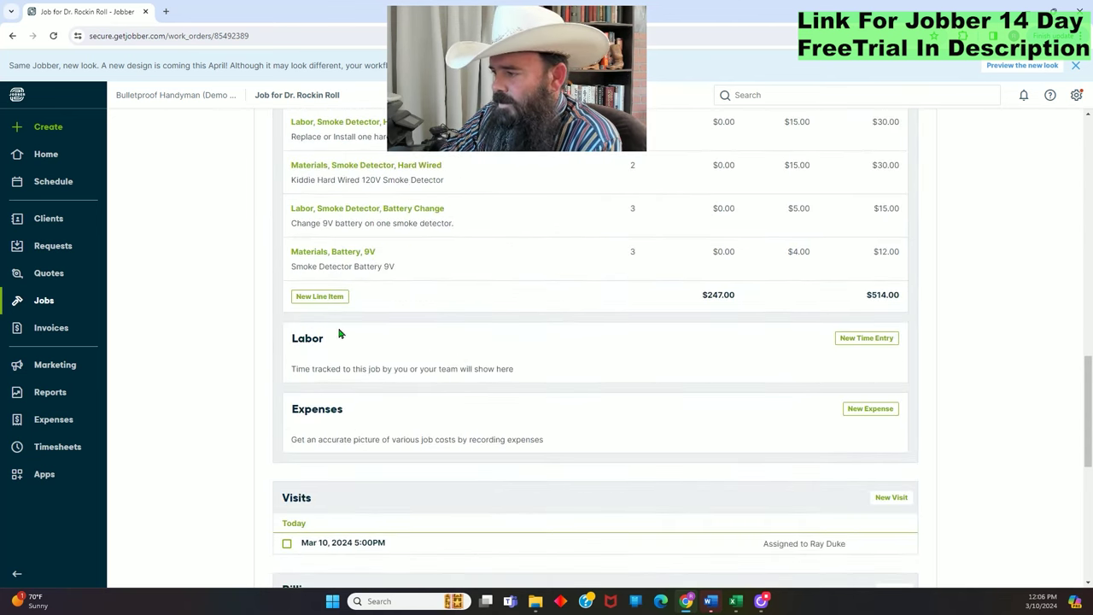
Step: Add the $15.00 Labor, Dryer Vent Cleaning service as a new line item on job #52
left_click(321, 297)
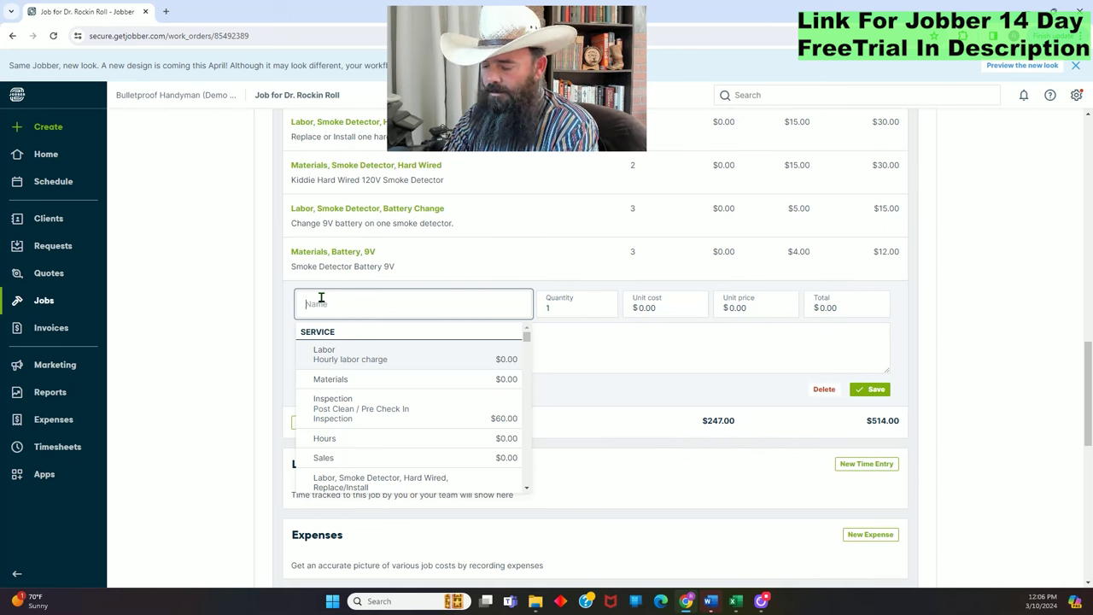
type("ver")
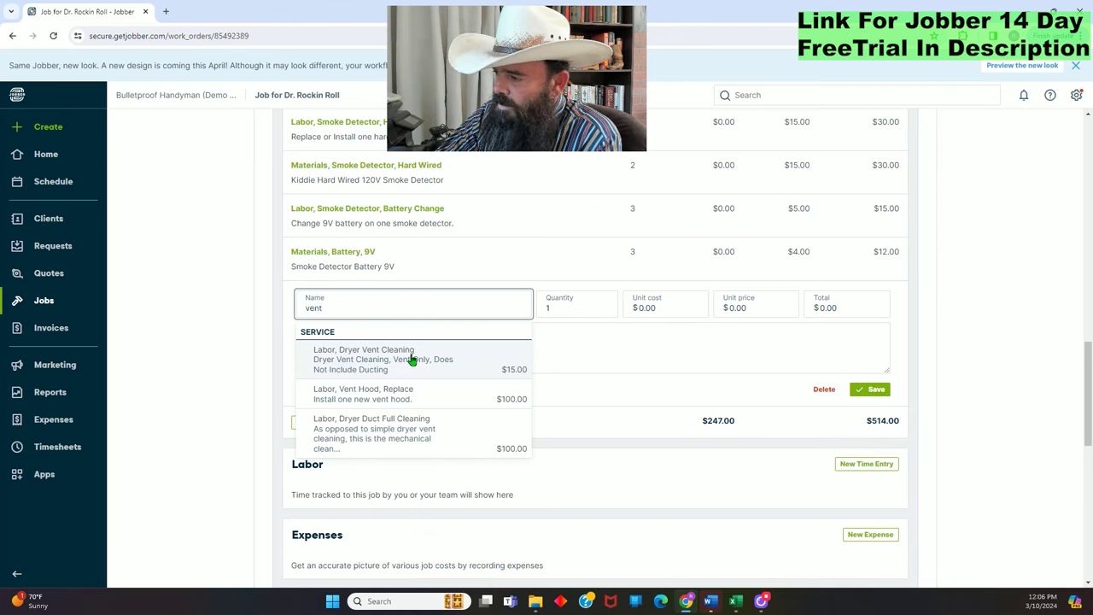
left_click(411, 359)
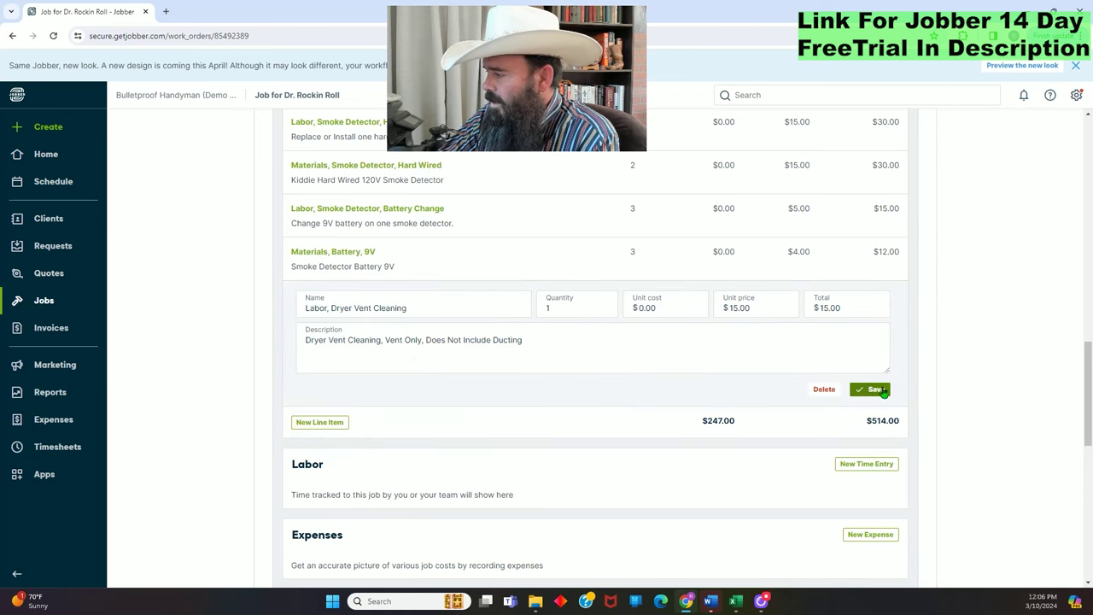
left_click(875, 391)
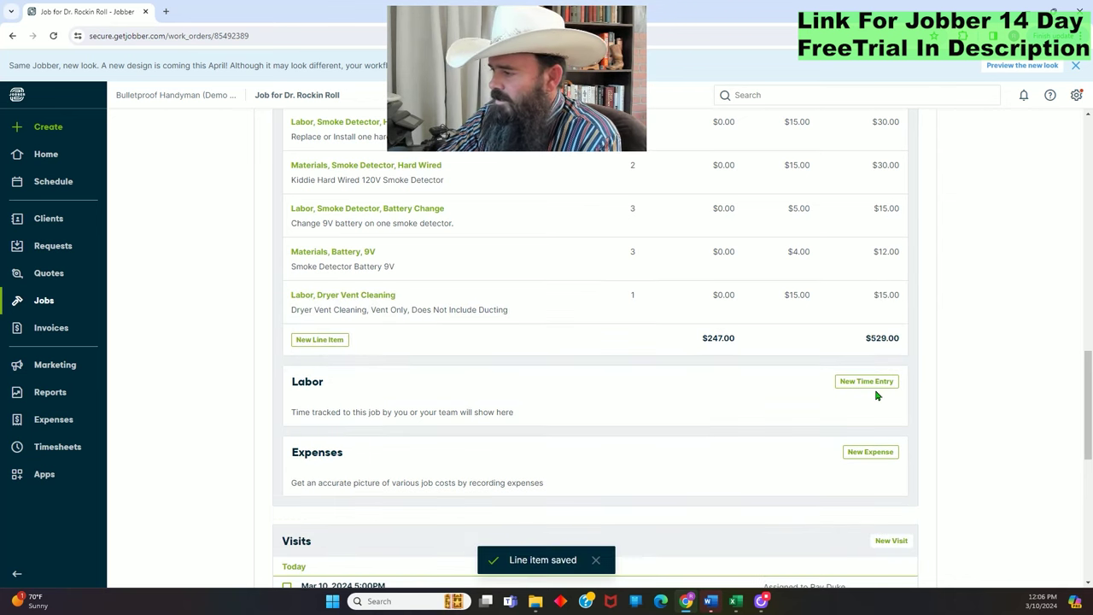
scroll(513, 286, "up", 15)
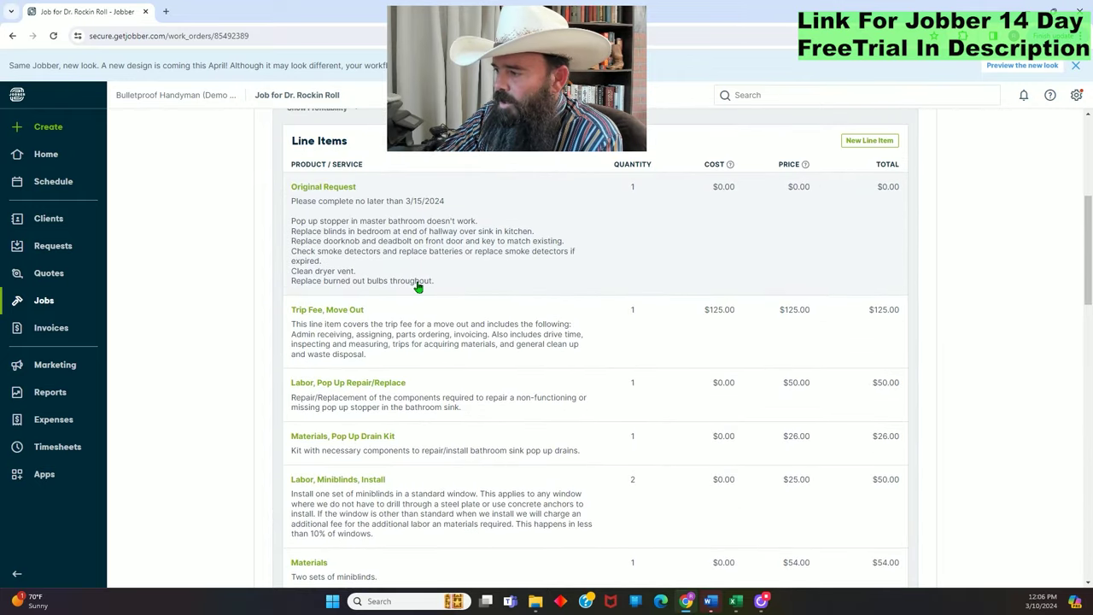
Step: Add Labor, Light Bulb, Replace, Standard, Each at quantity 12 × $4.00 ($48.00)
scroll(419, 286, "down", 10)
scroll(424, 285, "down", 1)
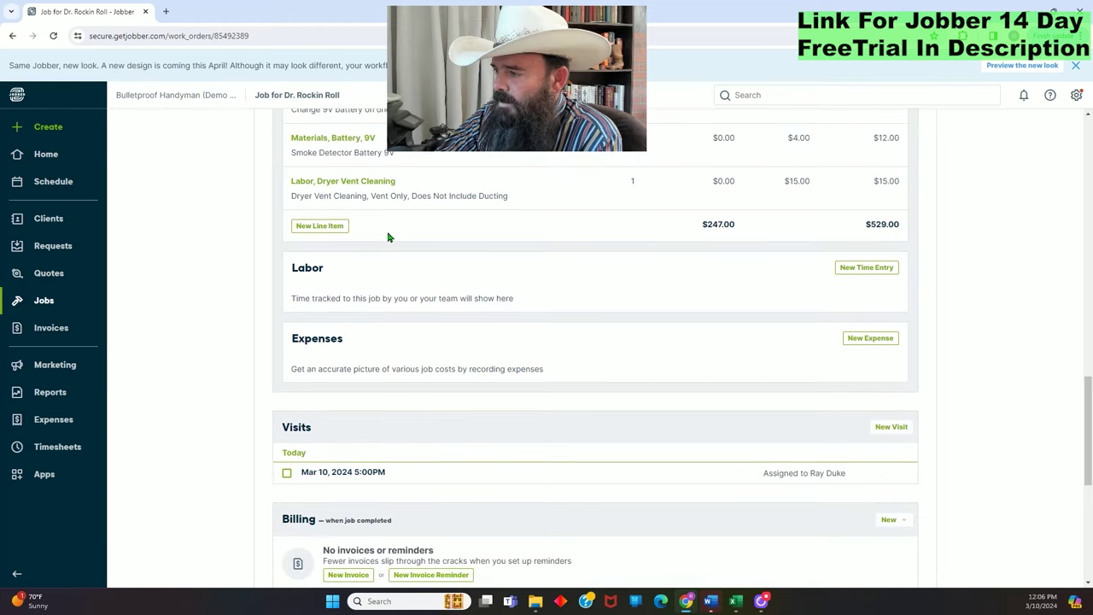
left_click(316, 225)
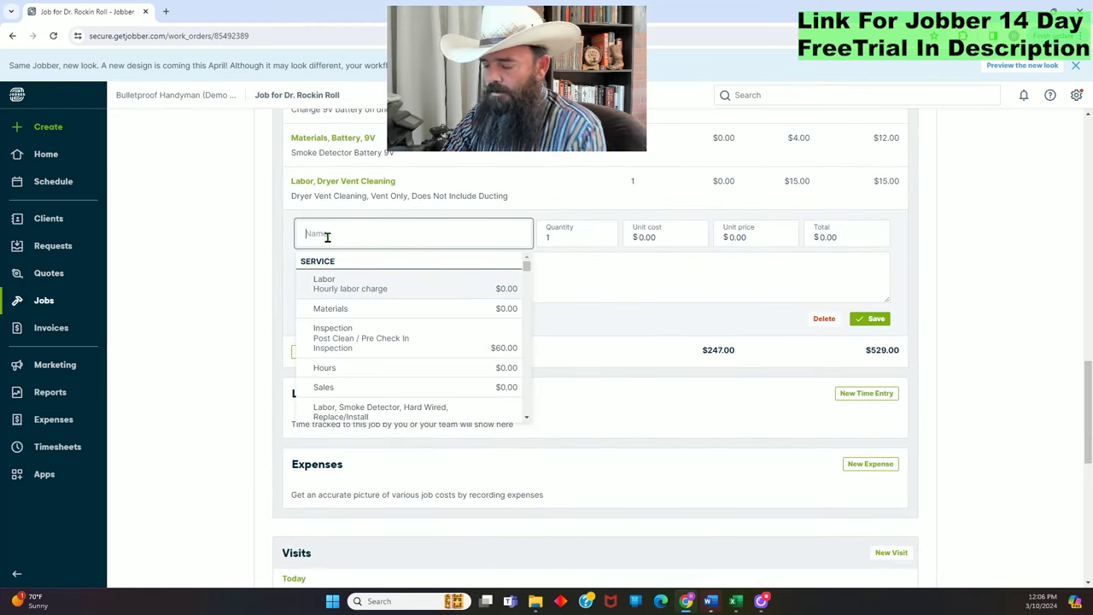
type("bulg")
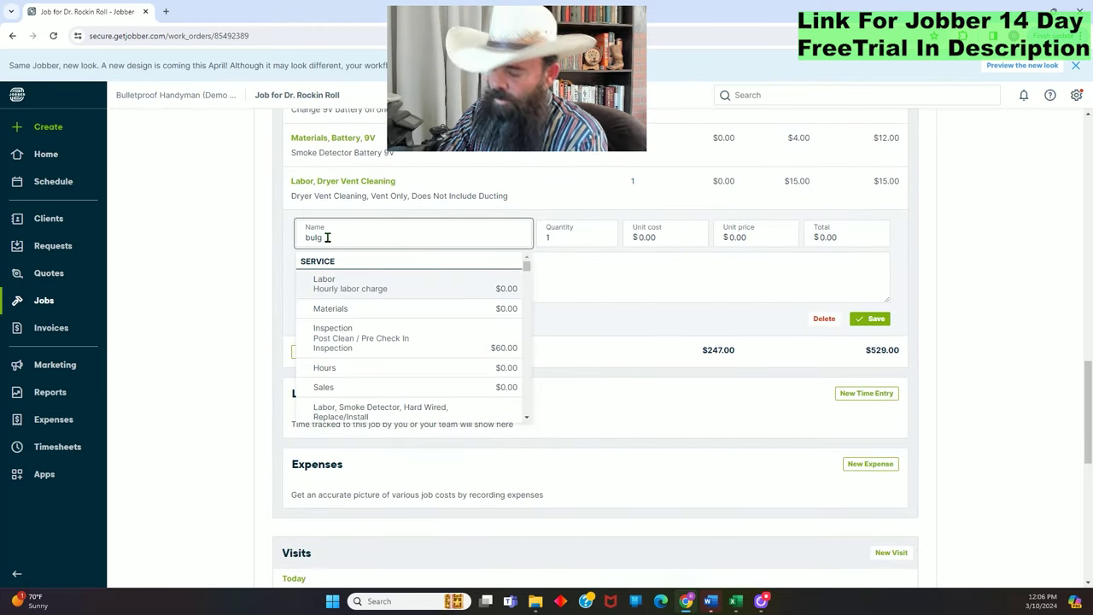
key("BackSpace")
type("b")
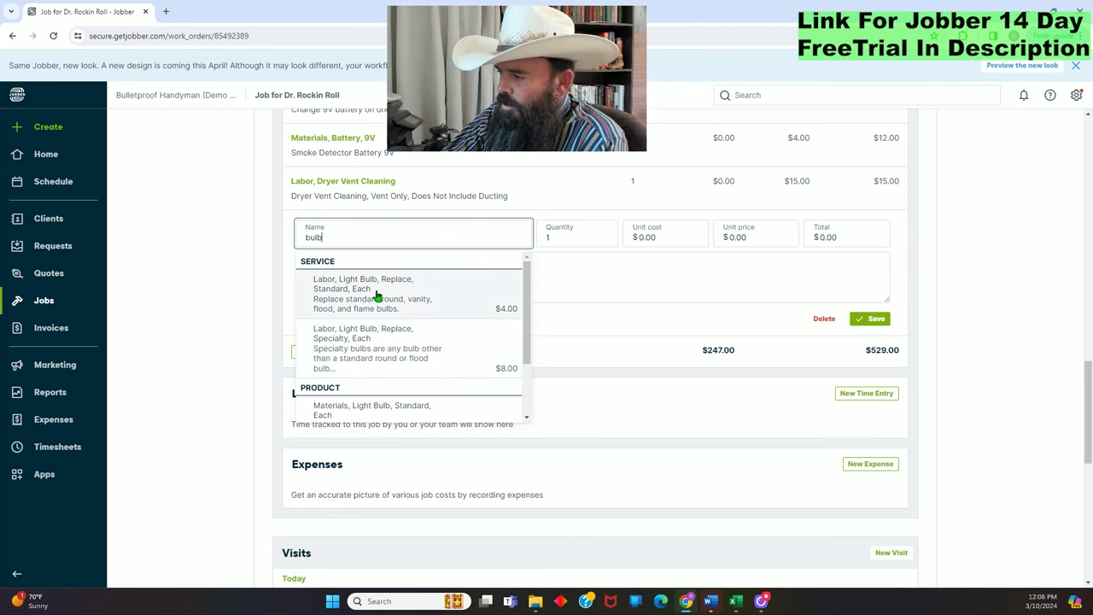
left_click(376, 294)
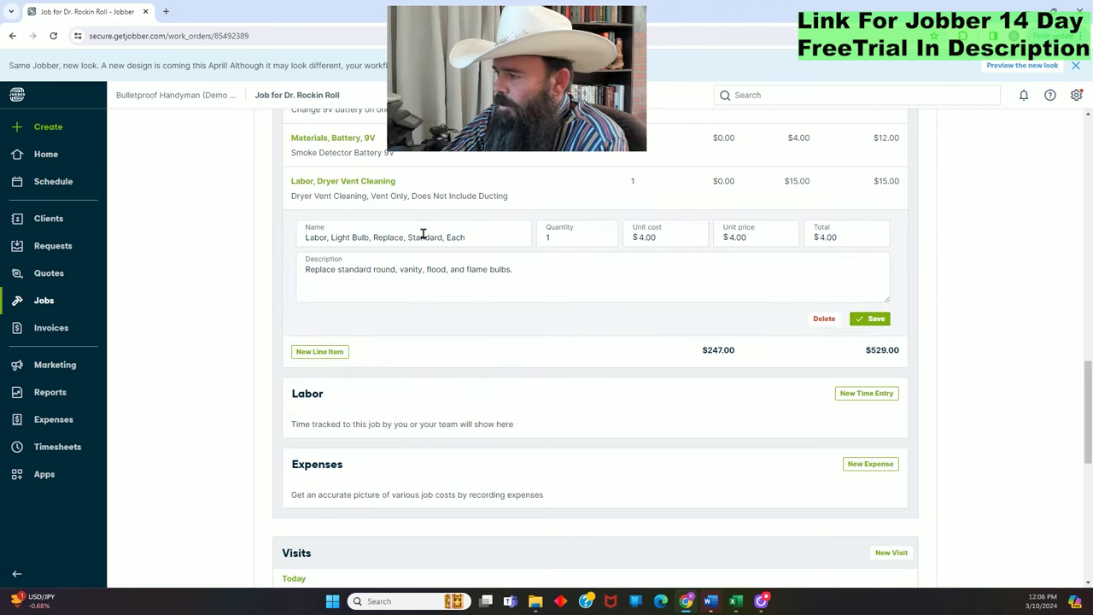
left_click(555, 238)
key("BackSpace")
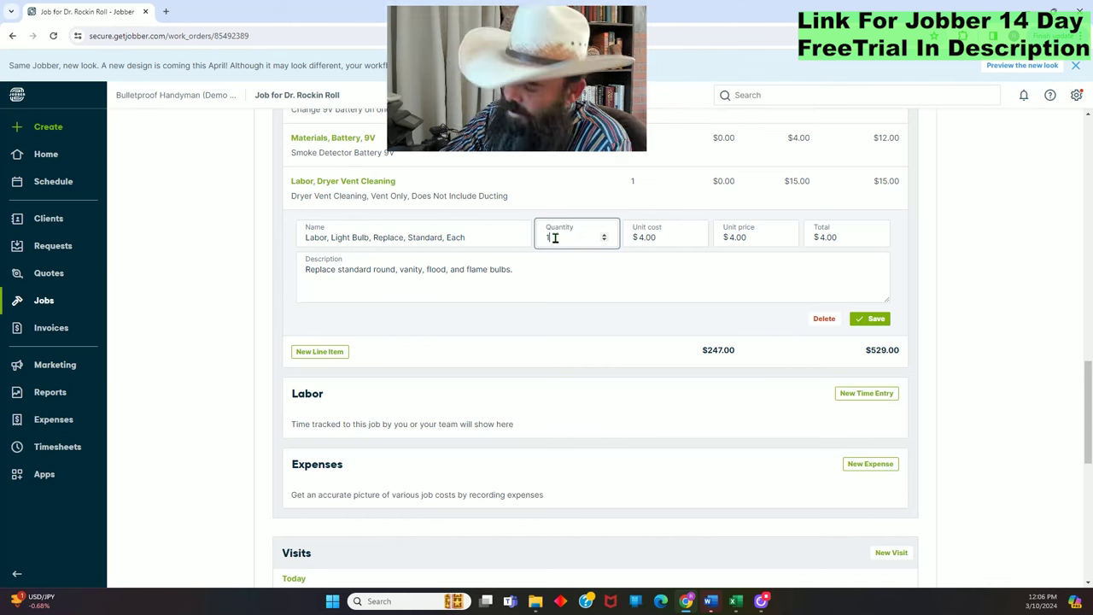
type("12")
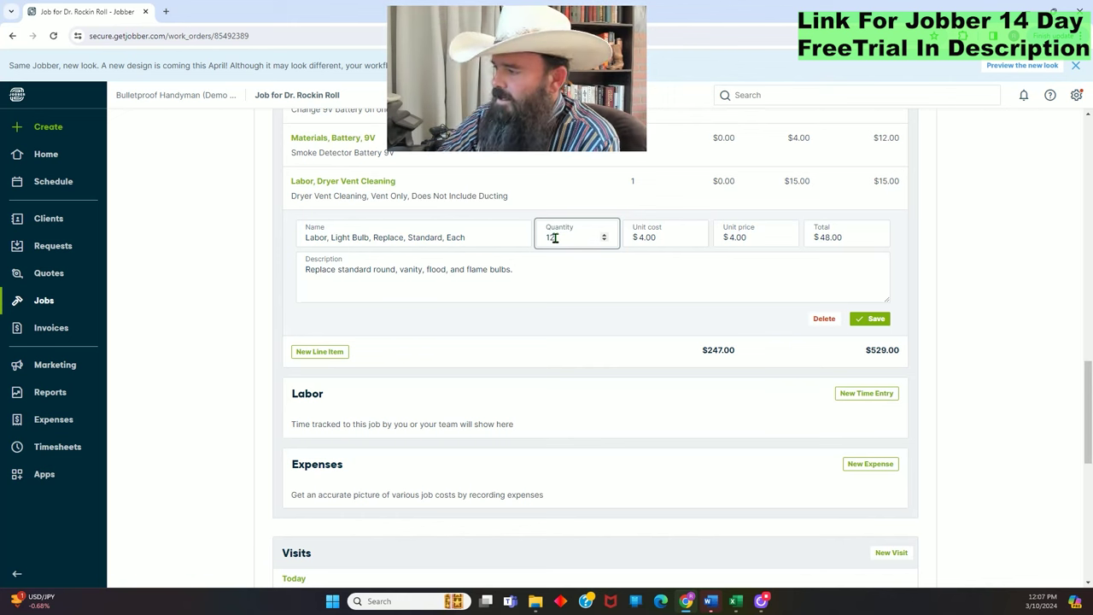
left_click(611, 282)
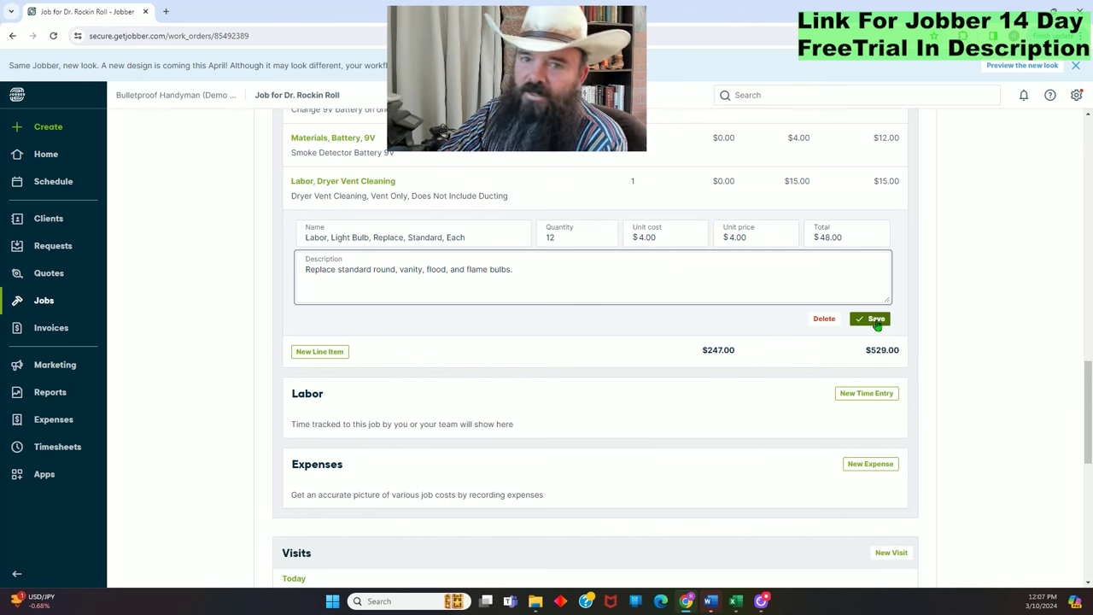
left_click(876, 323)
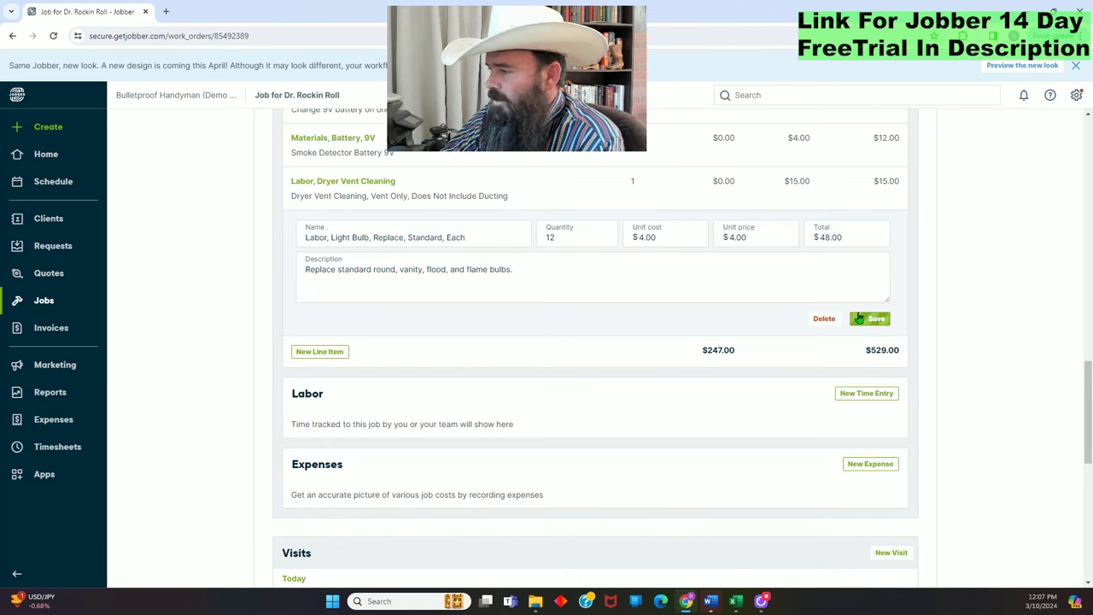
Step: Add the Materials, Light Bulb, Standard, Each product at quantity 12 × $5.00 ($60.00)
left_click(315, 270)
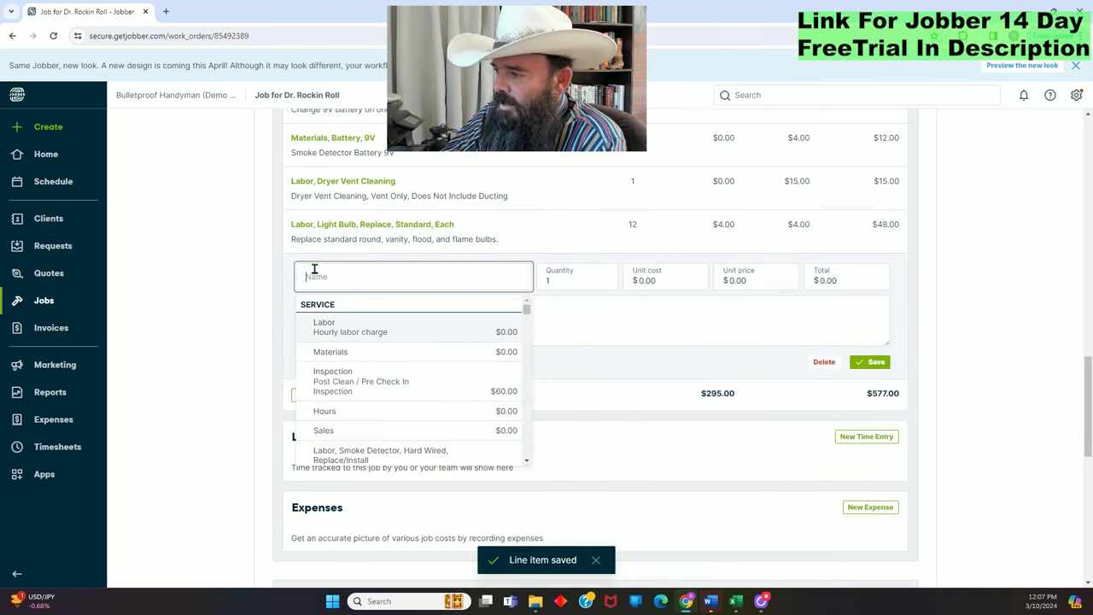
type("bul")
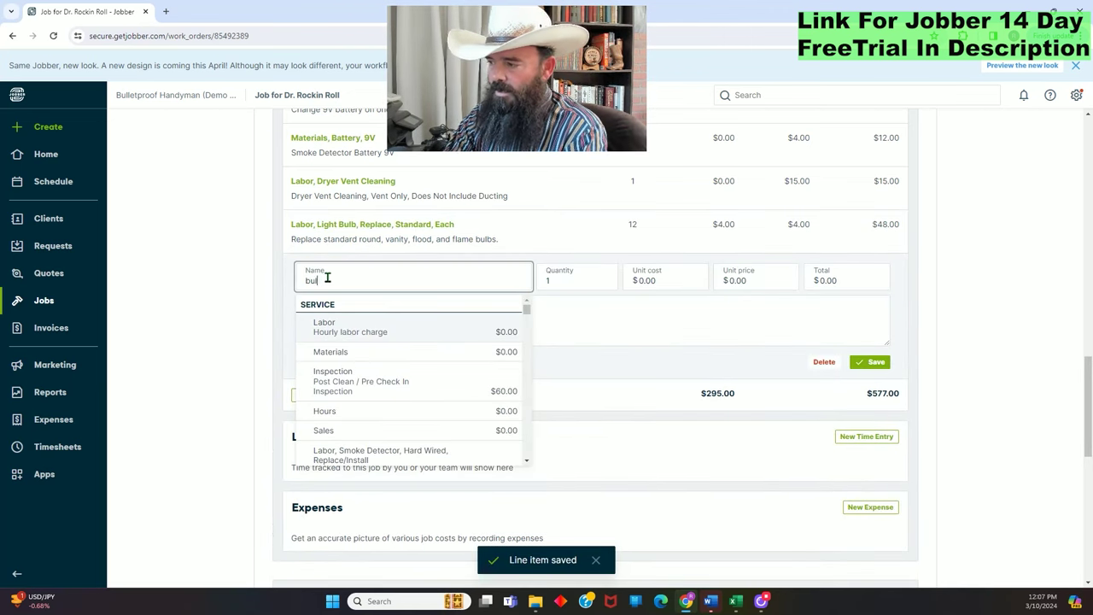
type("b")
scroll(383, 349, "down", 4)
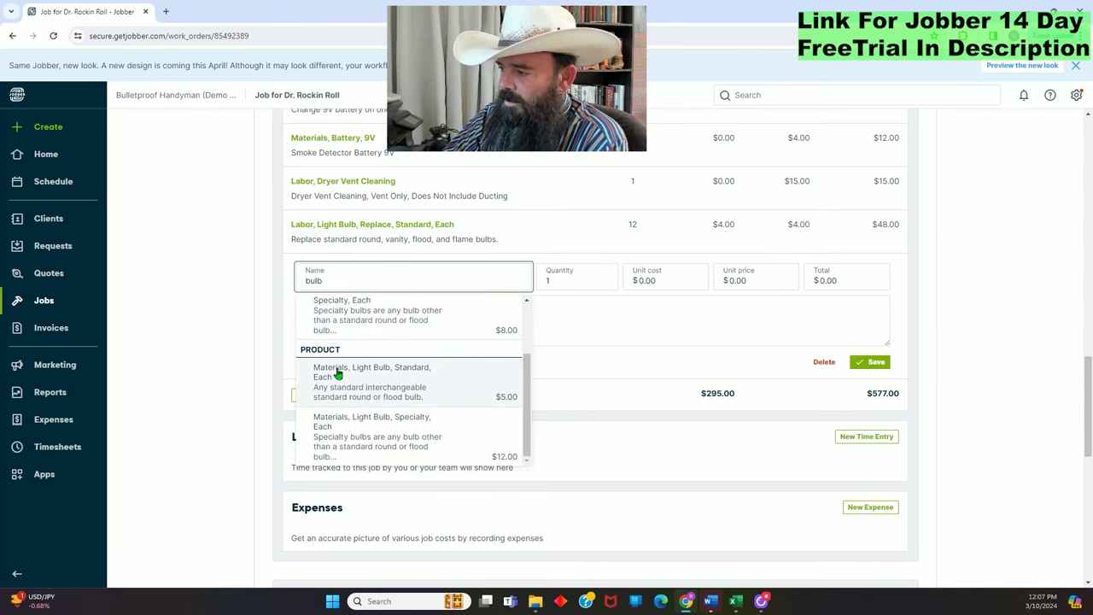
left_click(392, 386)
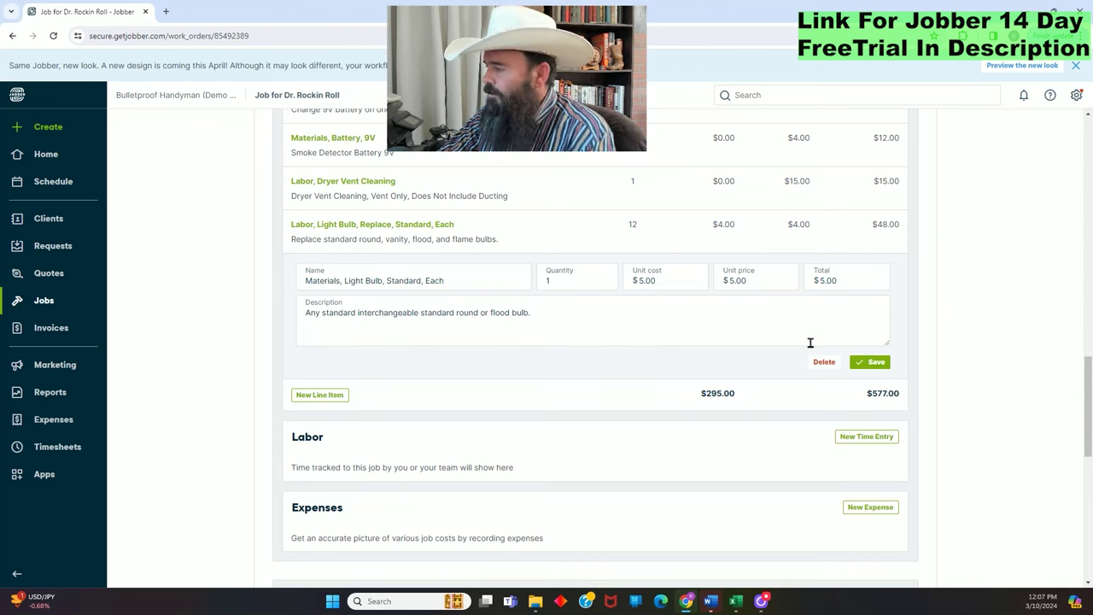
left_click(558, 280)
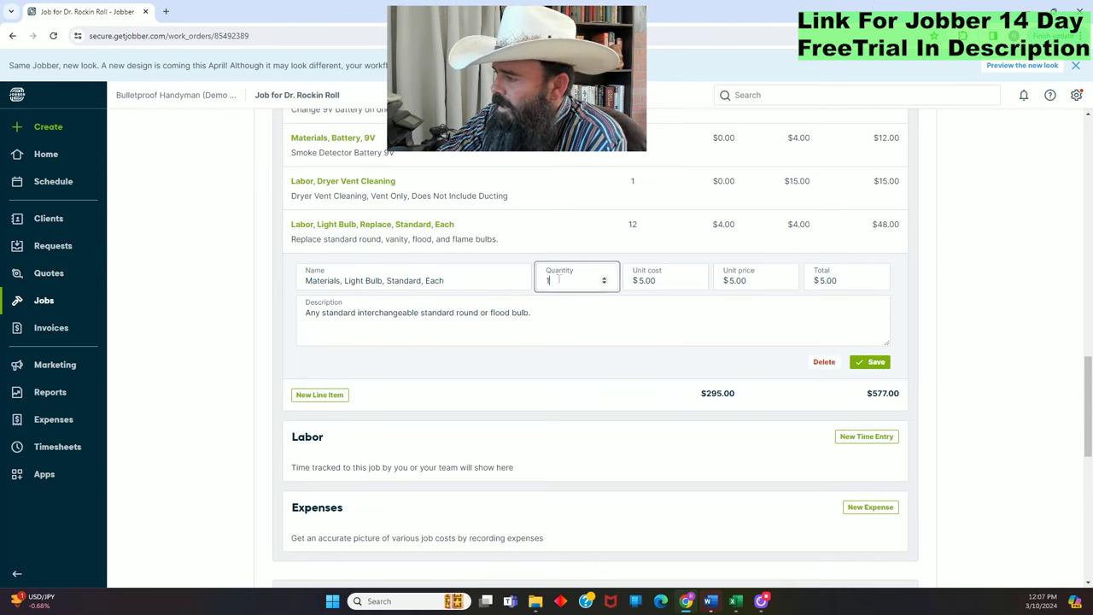
type("2")
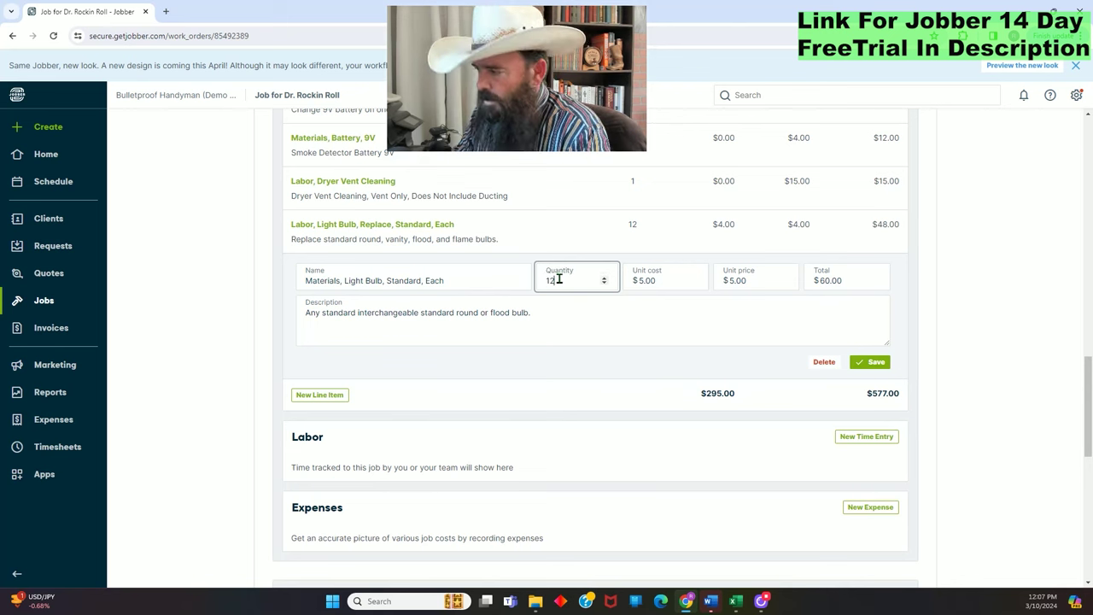
left_click(643, 308)
left_click(878, 365)
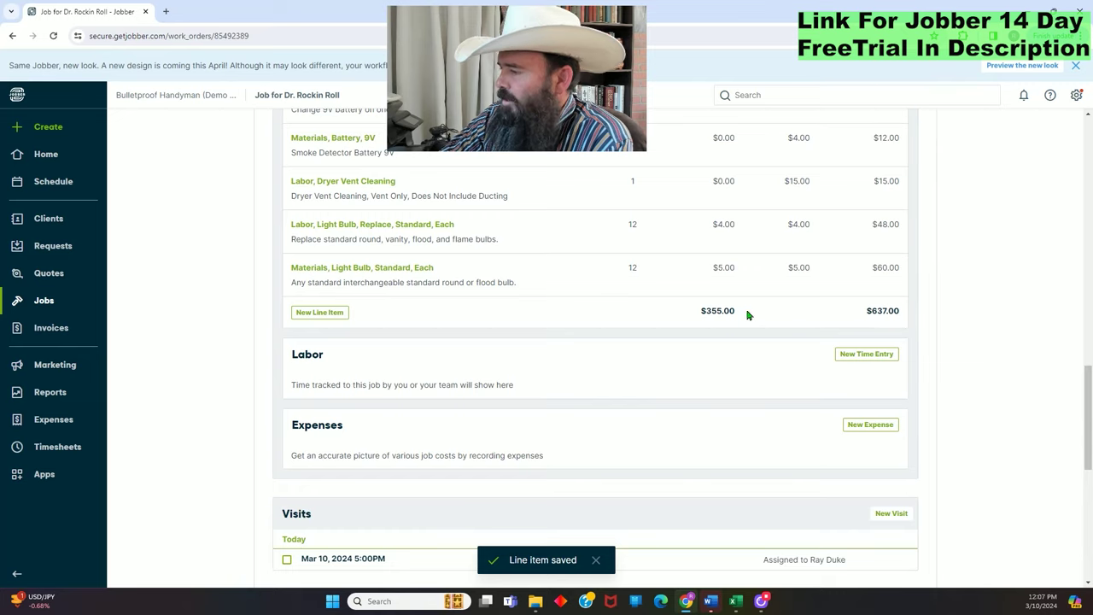
Step: Review the job's $637.00 line items, then open a blank new line item at the bottom
scroll(893, 311, "up", 4)
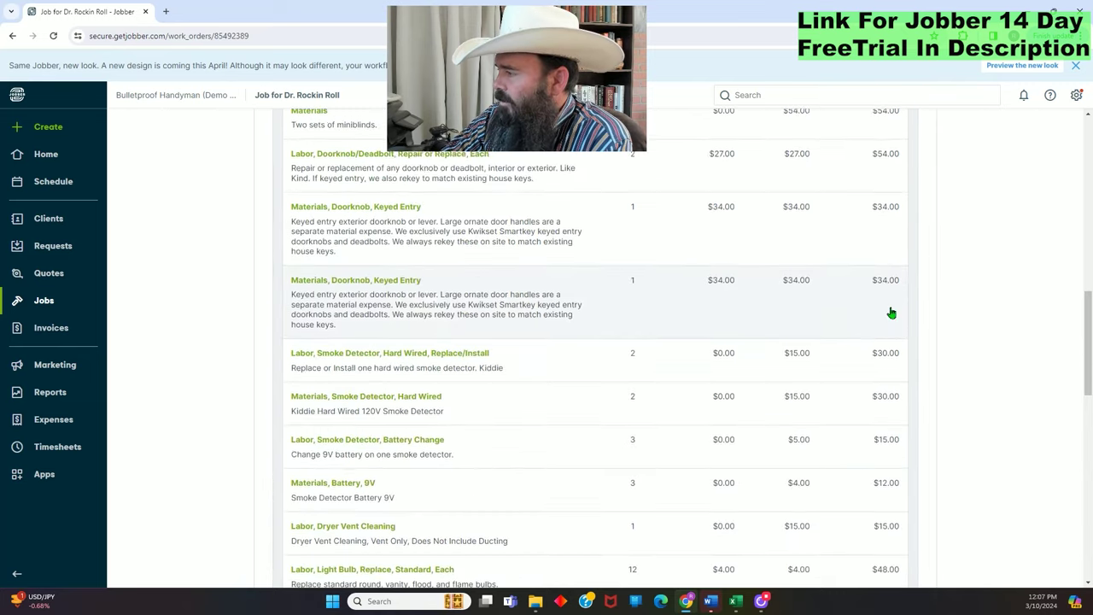
scroll(751, 438, "down", 3)
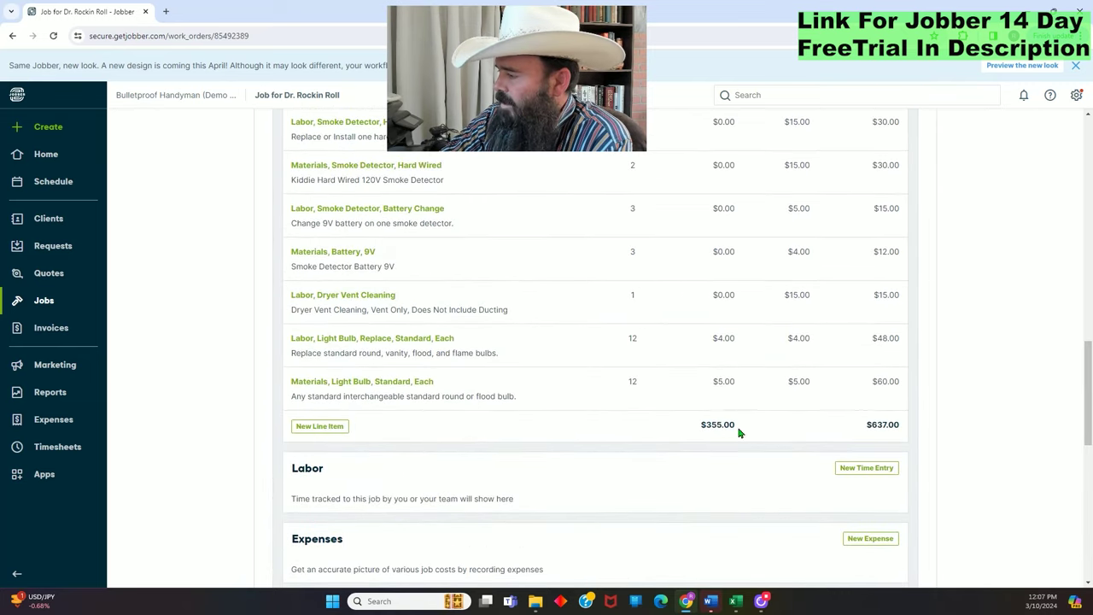
scroll(735, 385, "up", 15)
scroll(740, 367, "down", 4)
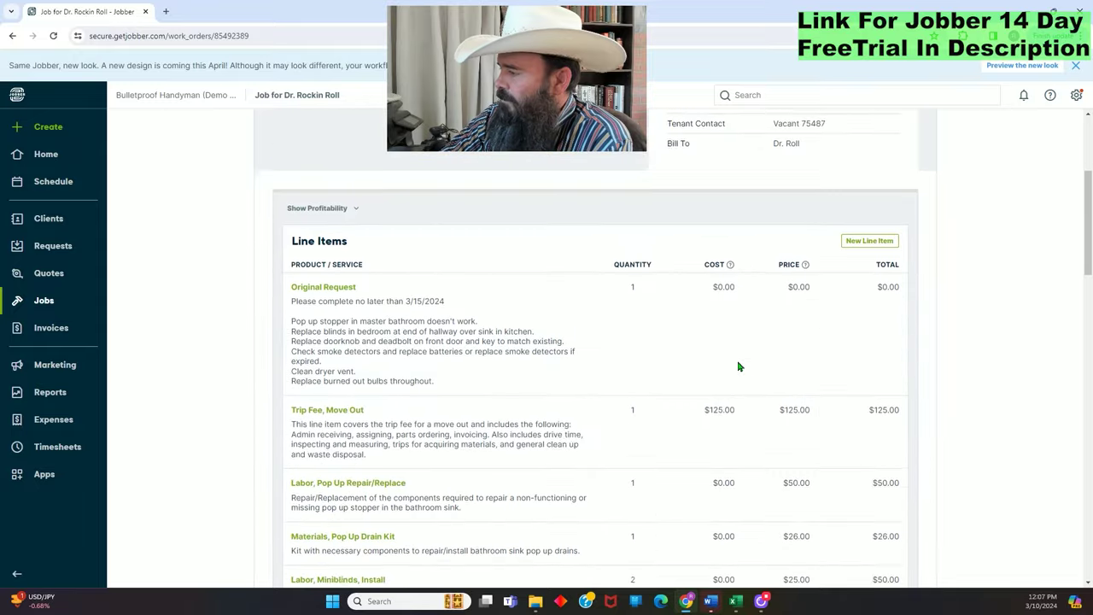
scroll(740, 366, "down", 1)
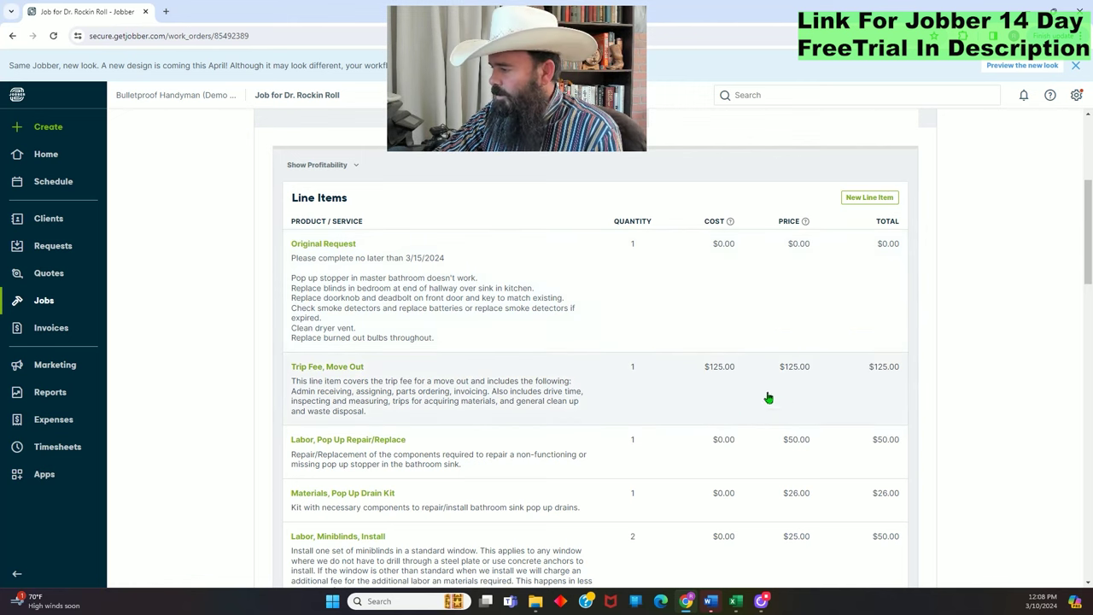
scroll(743, 384, "down", 3)
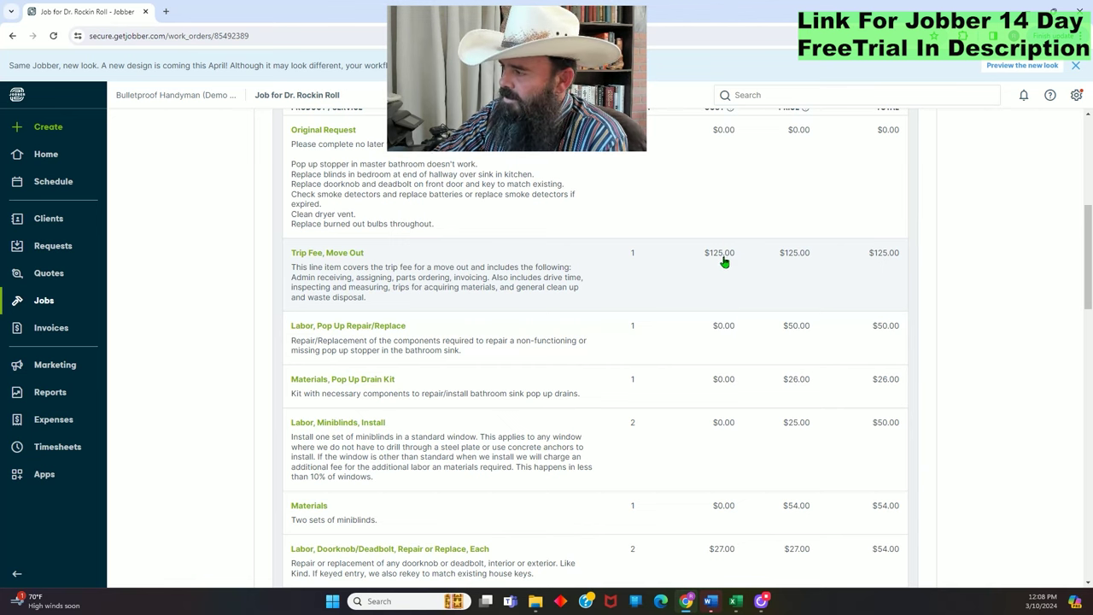
scroll(724, 248, "up", 1)
scroll(730, 360, "down", 2)
scroll(730, 361, "down", 5)
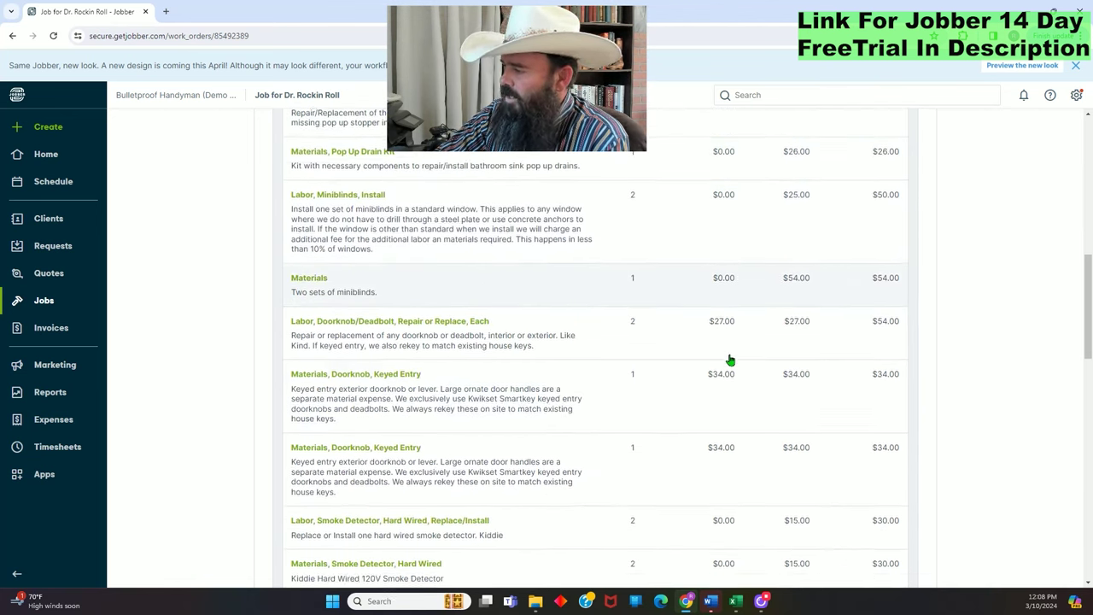
scroll(730, 359, "down", 3)
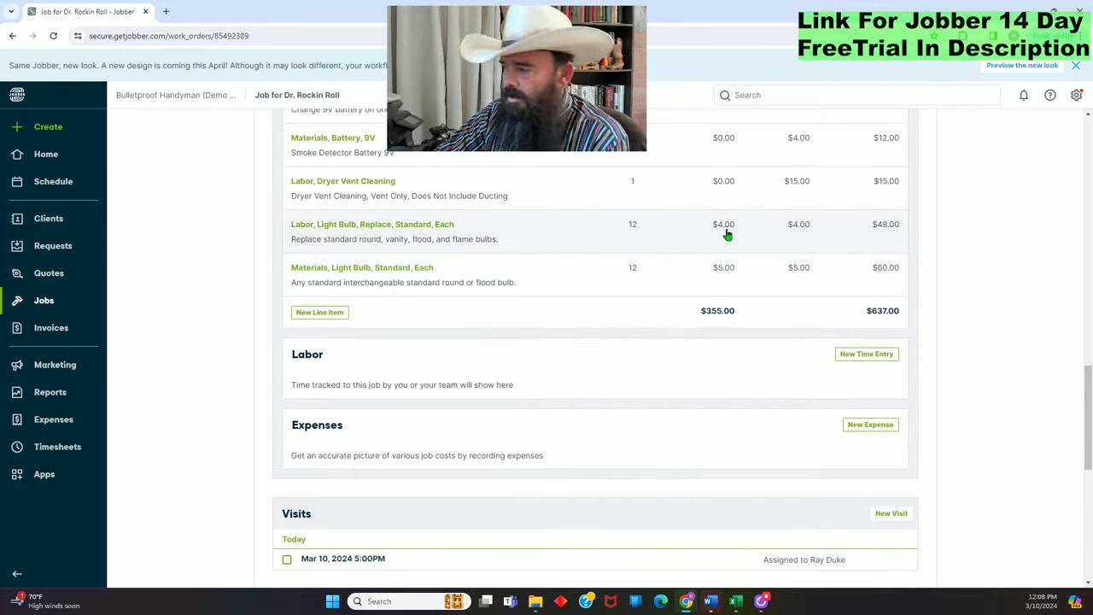
scroll(724, 239, "down", 2)
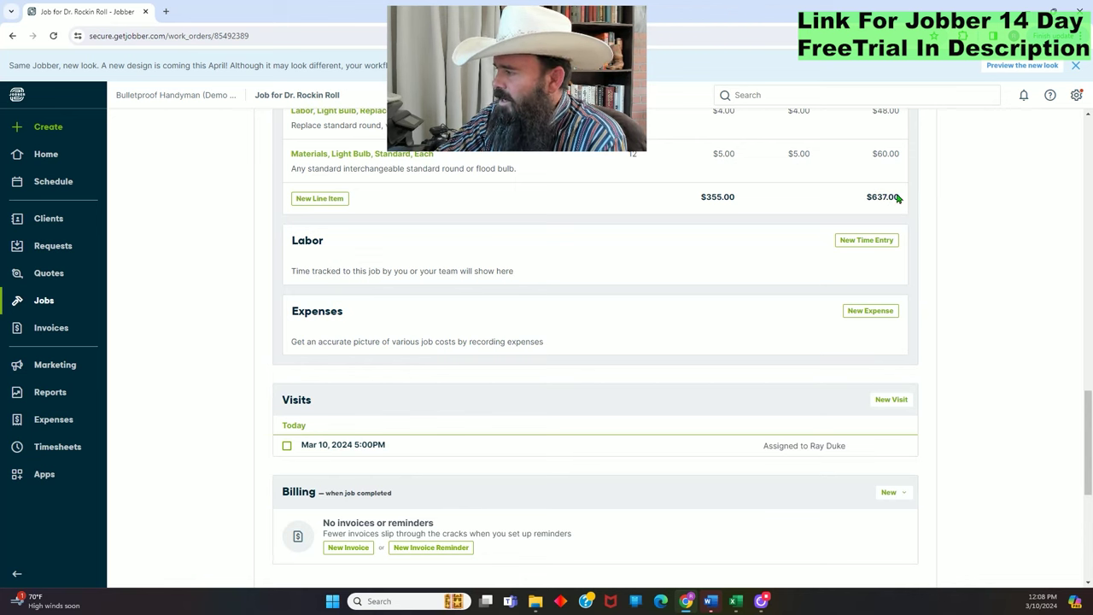
scroll(683, 197, "up", 10)
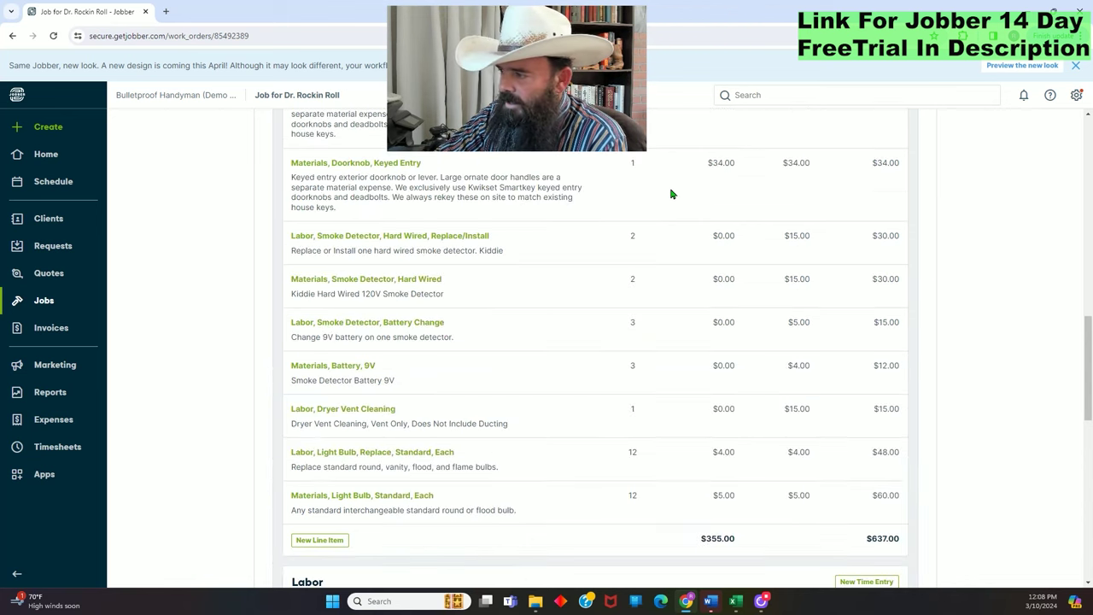
scroll(671, 194, "up", 2)
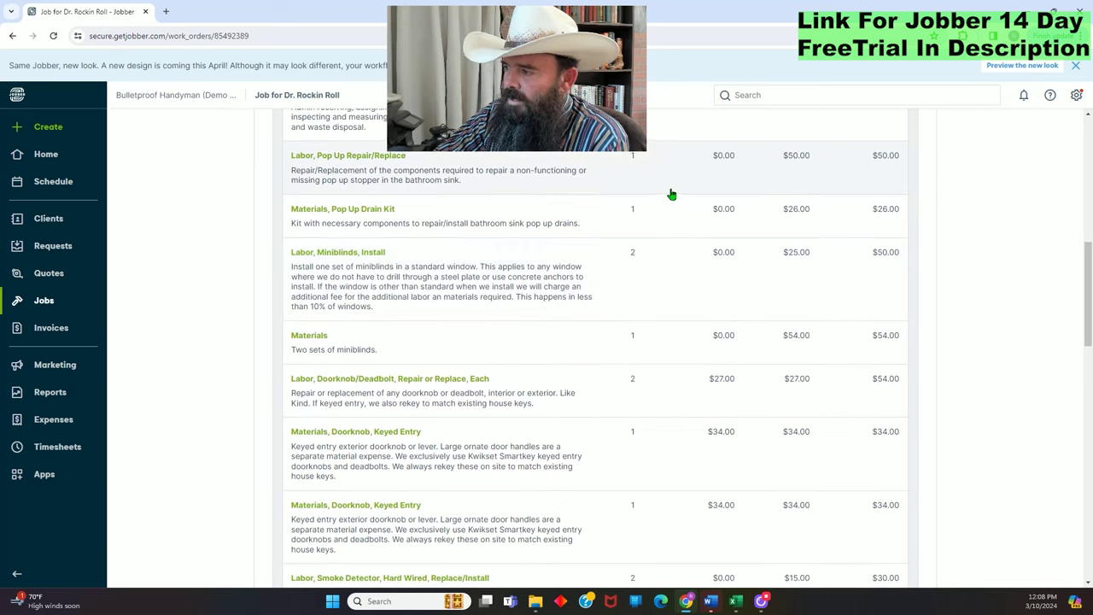
scroll(671, 195, "up", 2)
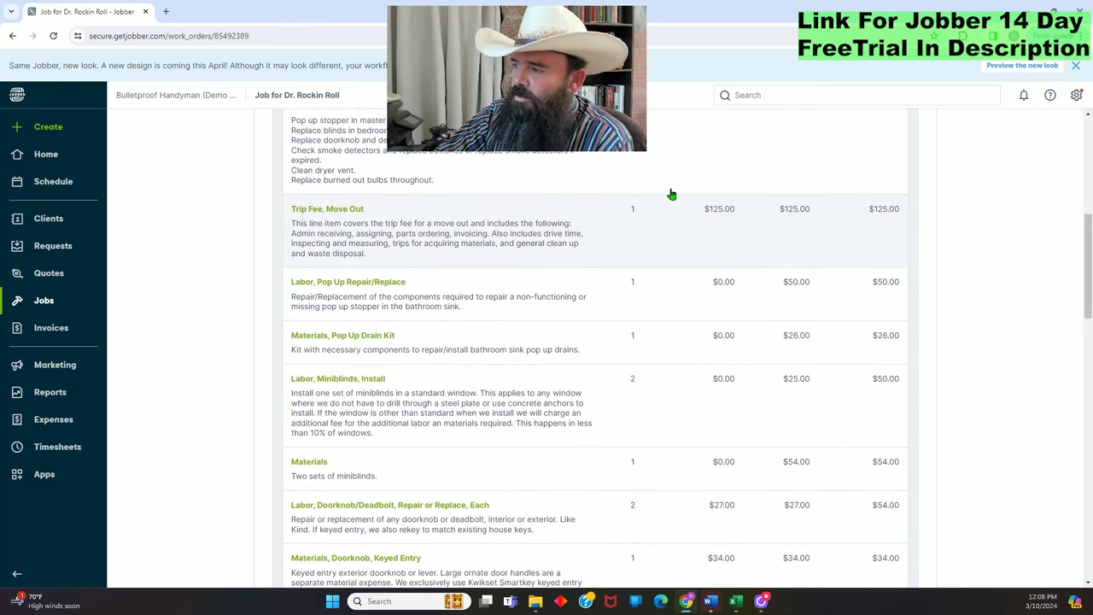
scroll(672, 197, "down", 4)
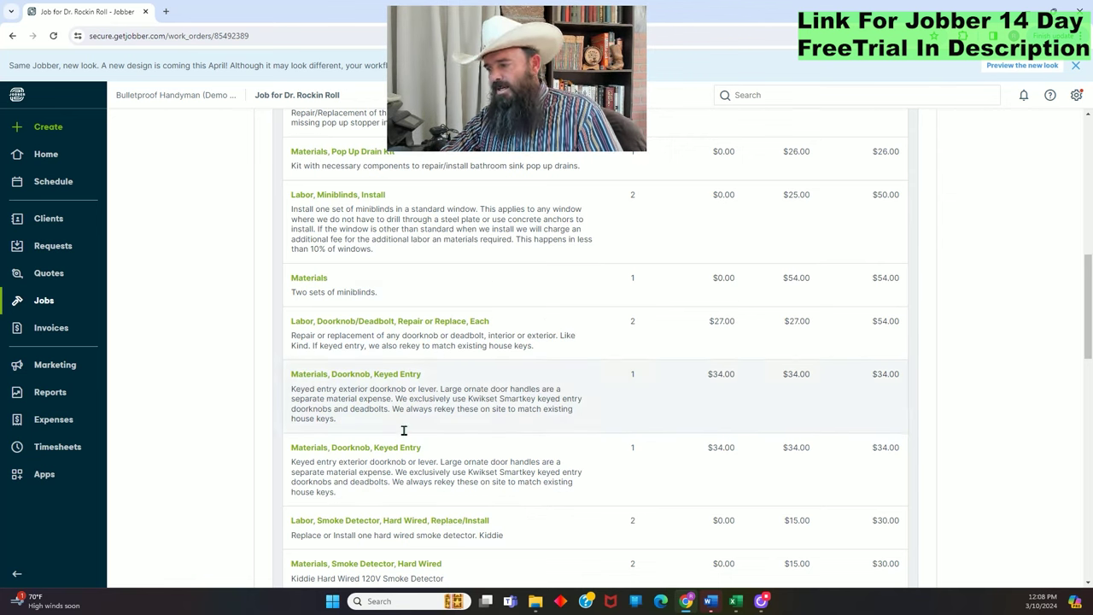
scroll(581, 454, "down", 3)
scroll(589, 453, "down", 7)
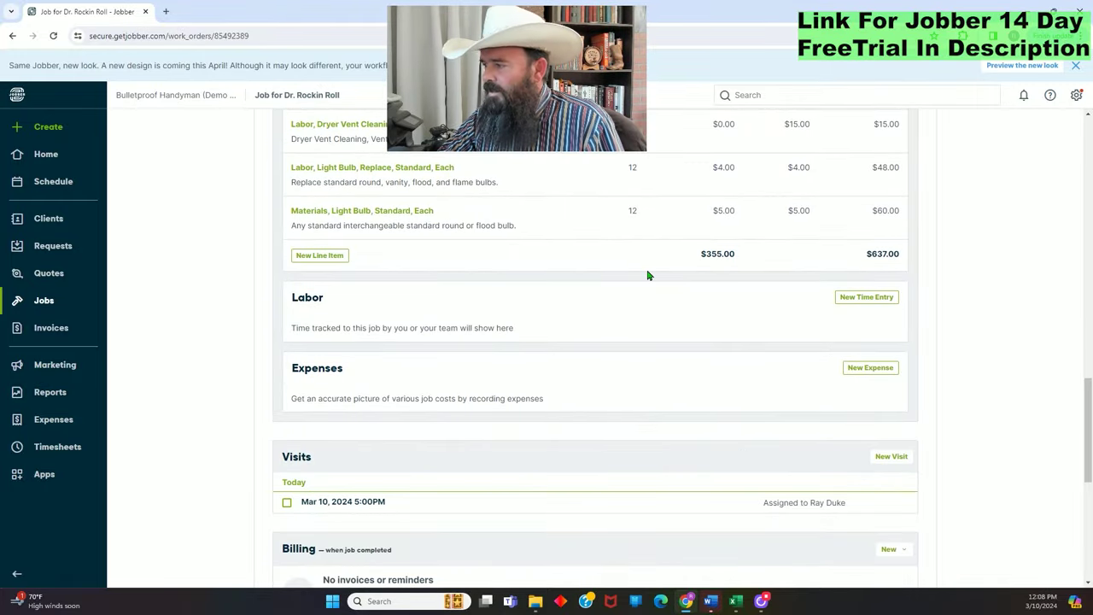
scroll(642, 347, "up", 2)
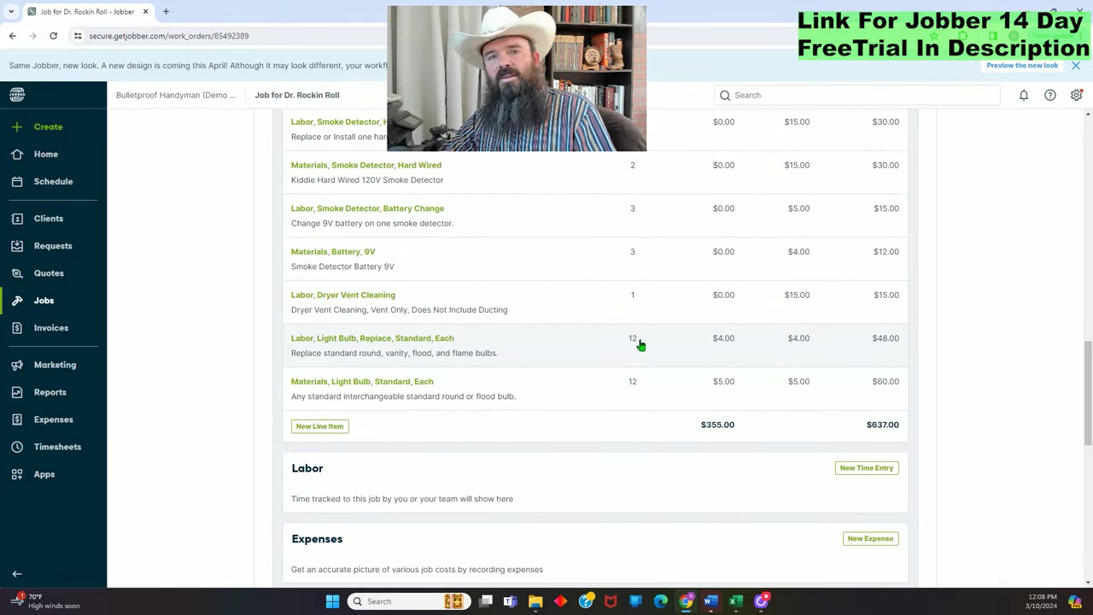
scroll(636, 344, "up", 4)
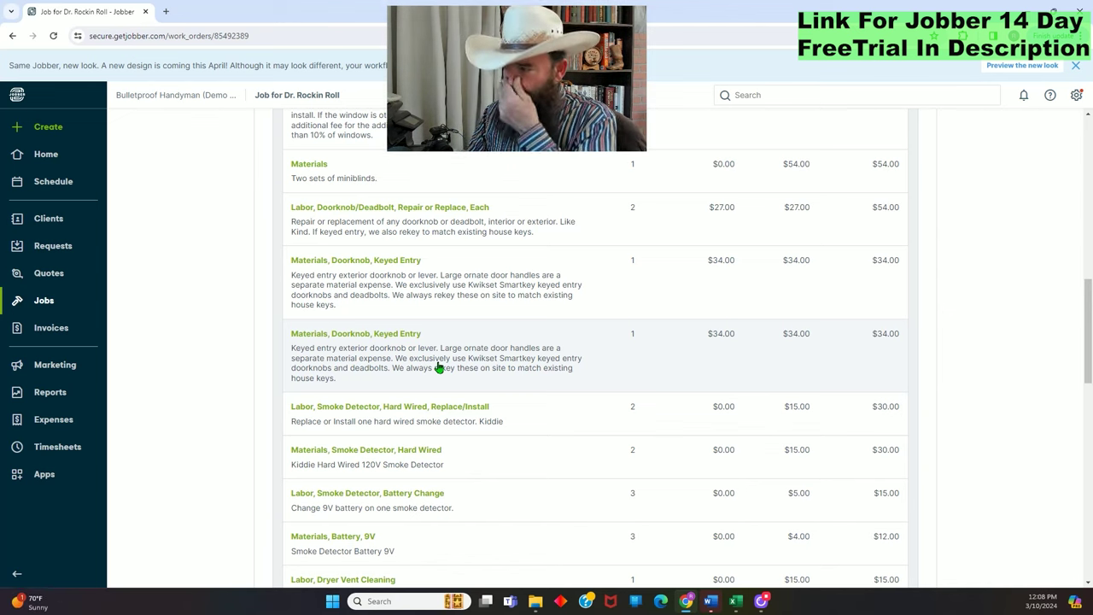
scroll(842, 310, "down", 5)
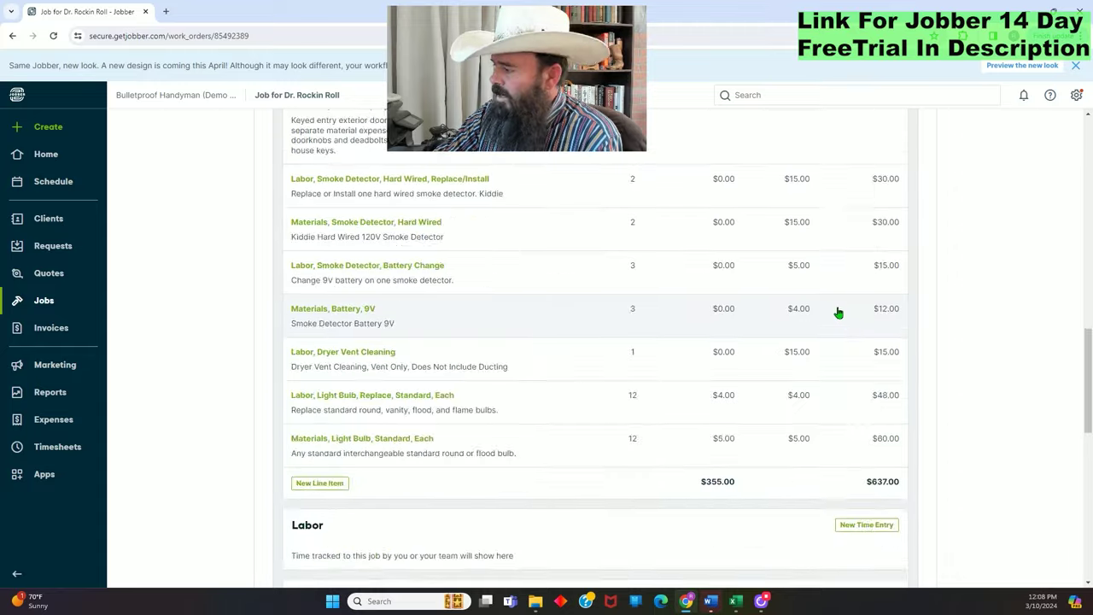
scroll(577, 263, "up", 4)
scroll(577, 262, "up", 10)
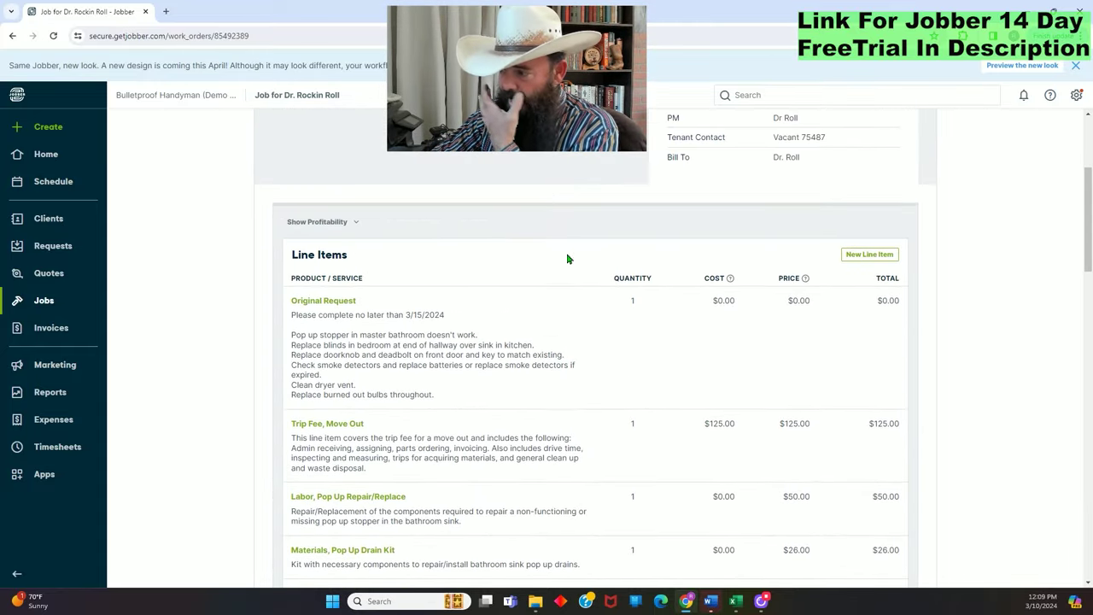
scroll(578, 262, "down", 2)
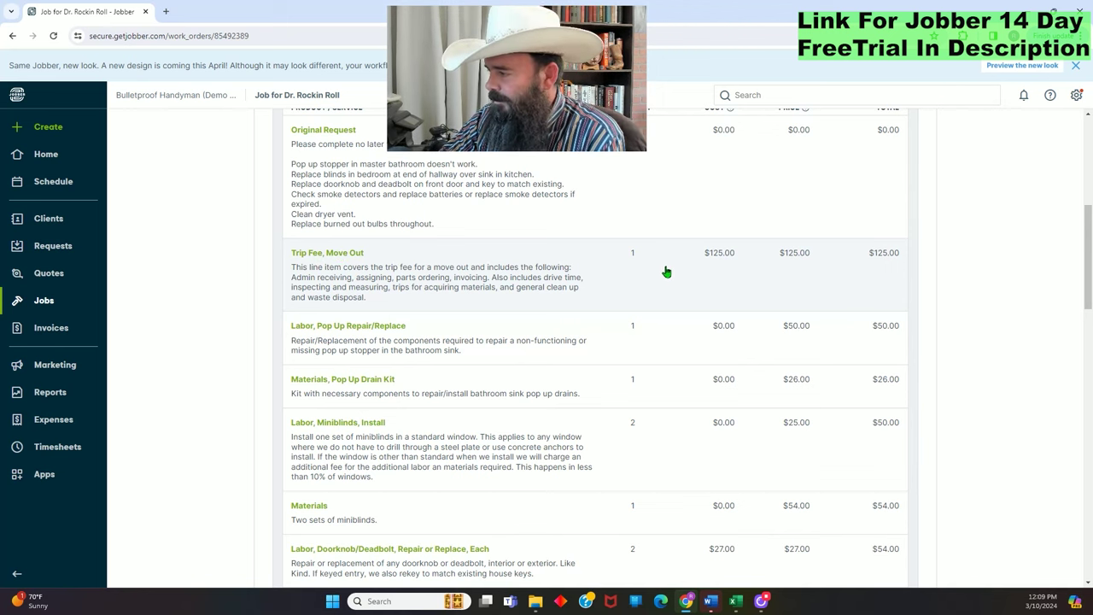
scroll(666, 271, "down", 1)
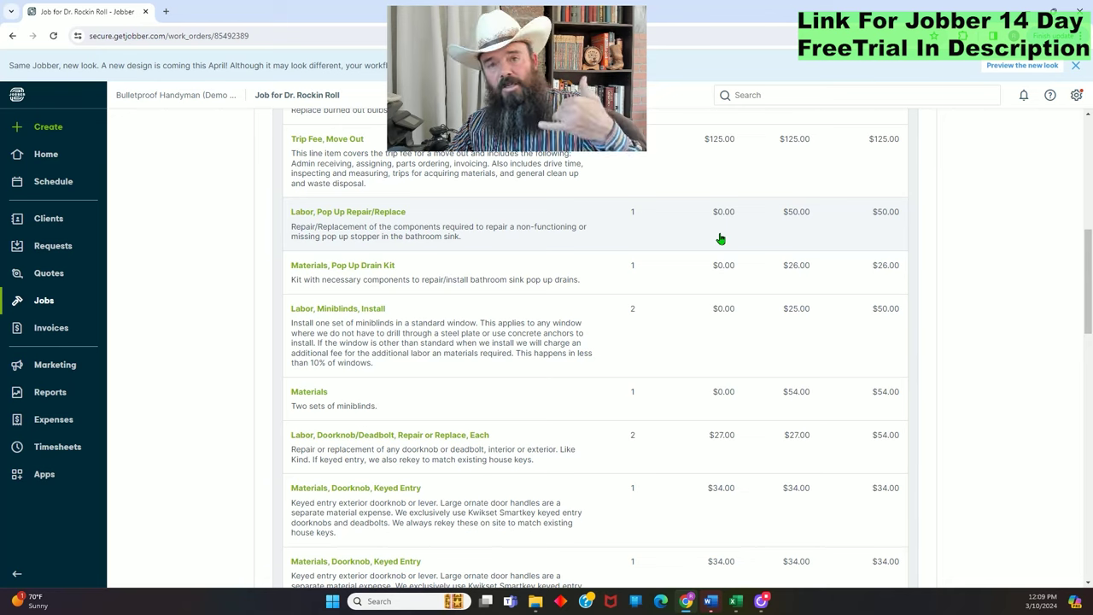
scroll(451, 350, "up", 2)
scroll(501, 262, "down", 9)
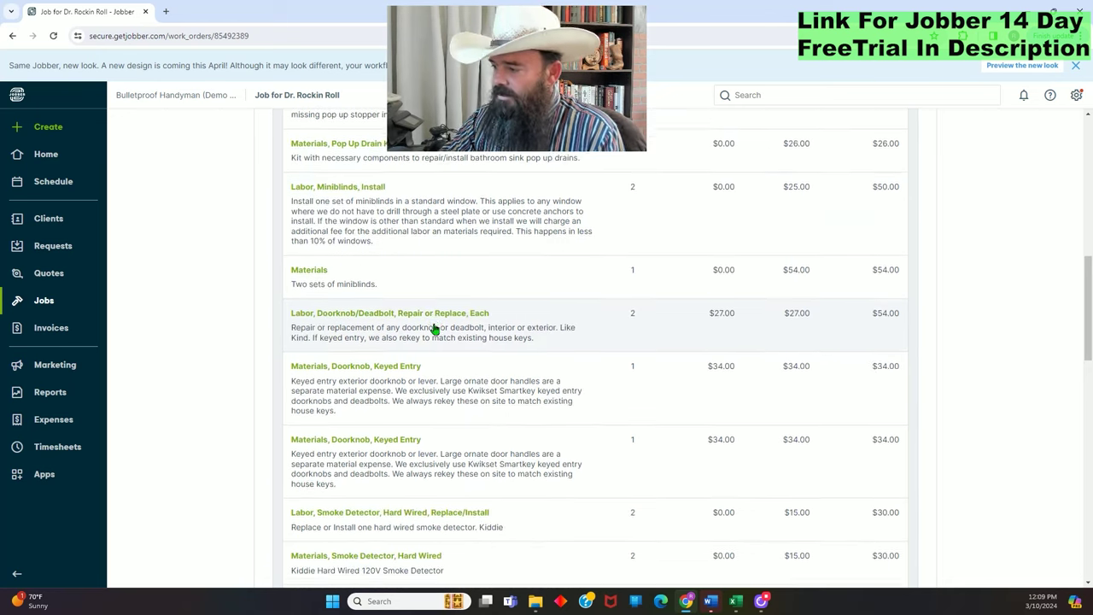
scroll(434, 331, "down", 1)
left_click(312, 313)
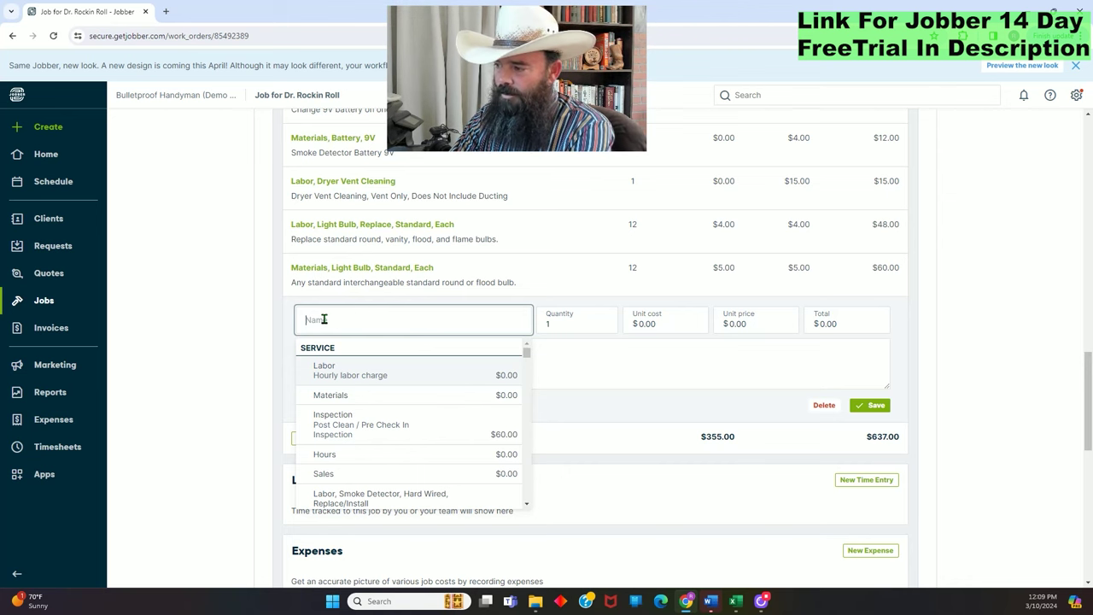
Step: Add Labor, Doorstop, Install at quantity 5 with a phone-approval note in its description
type("topper")
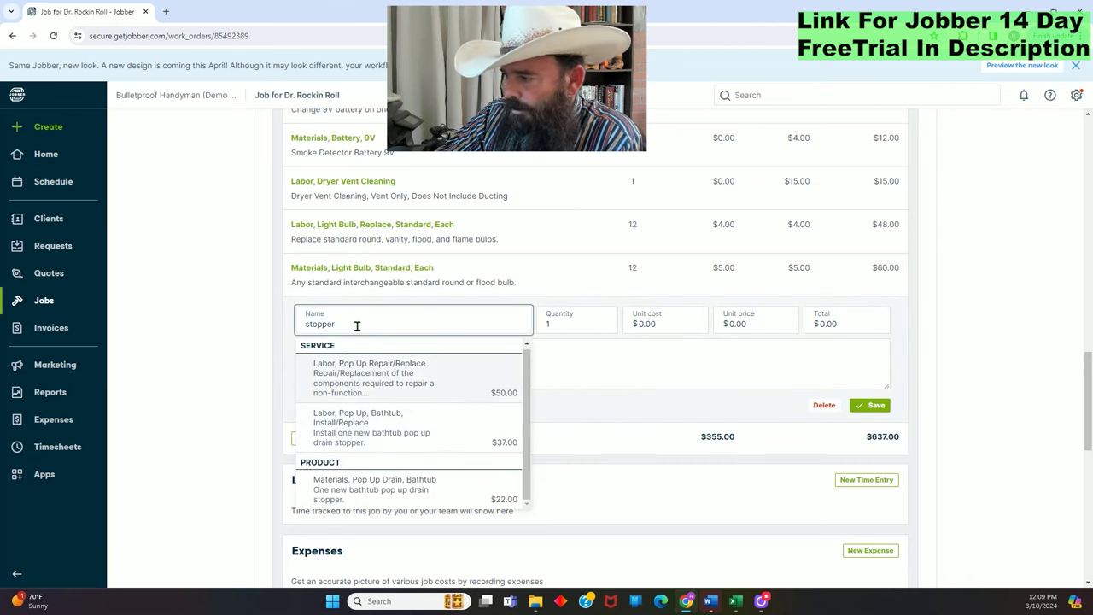
key("BackSpace")
key("BackSpace")
key("BackSpace")
key("BackSpace")
key("BackSpace")
key("BackSpace")
key("BackSpace")
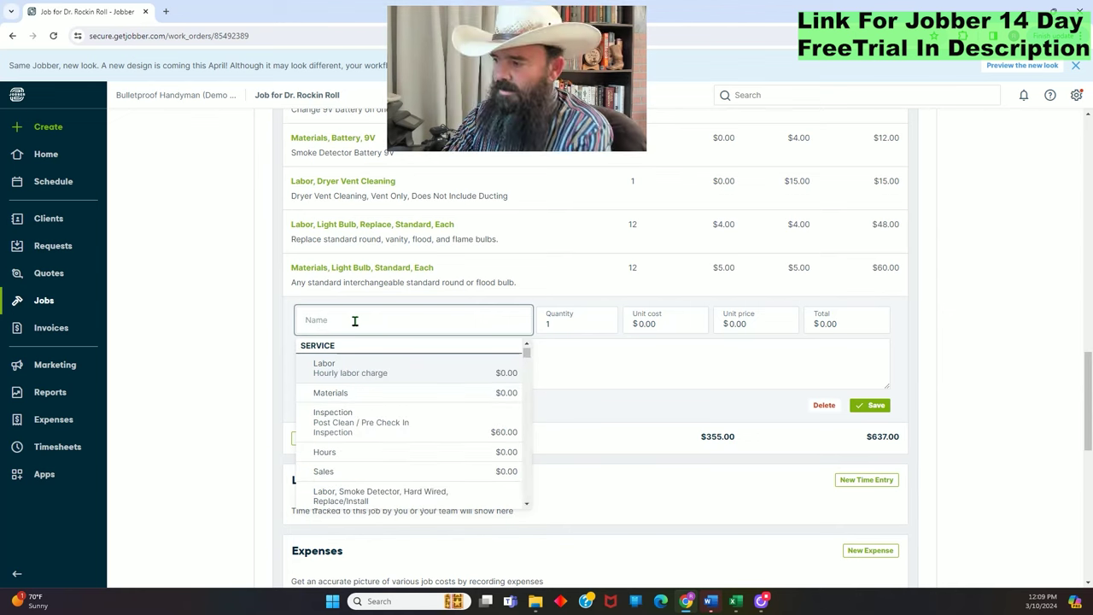
type("doorstop")
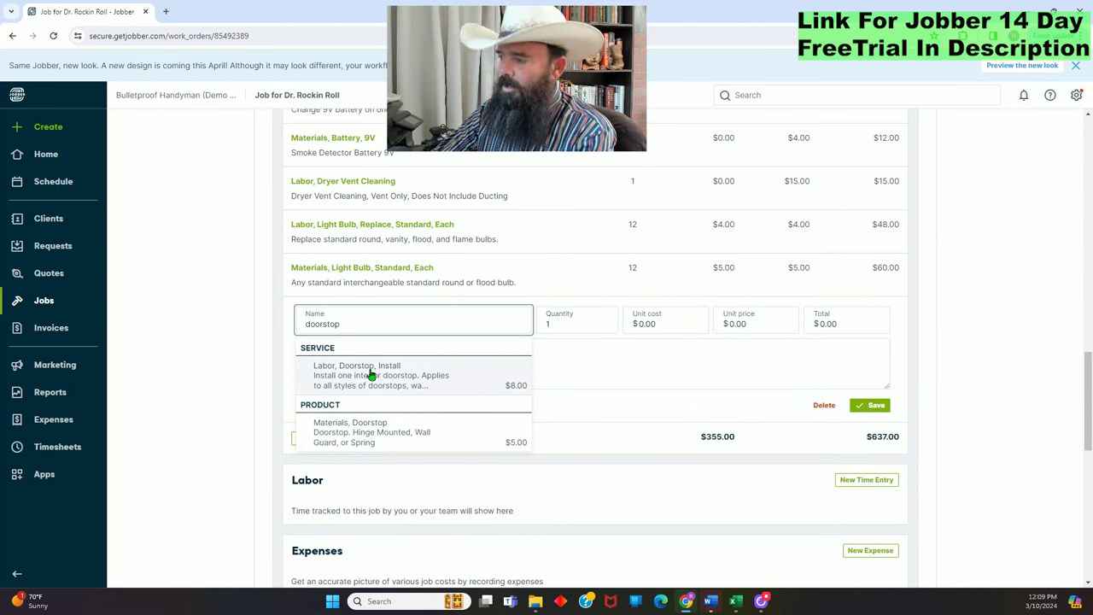
left_click(370, 374)
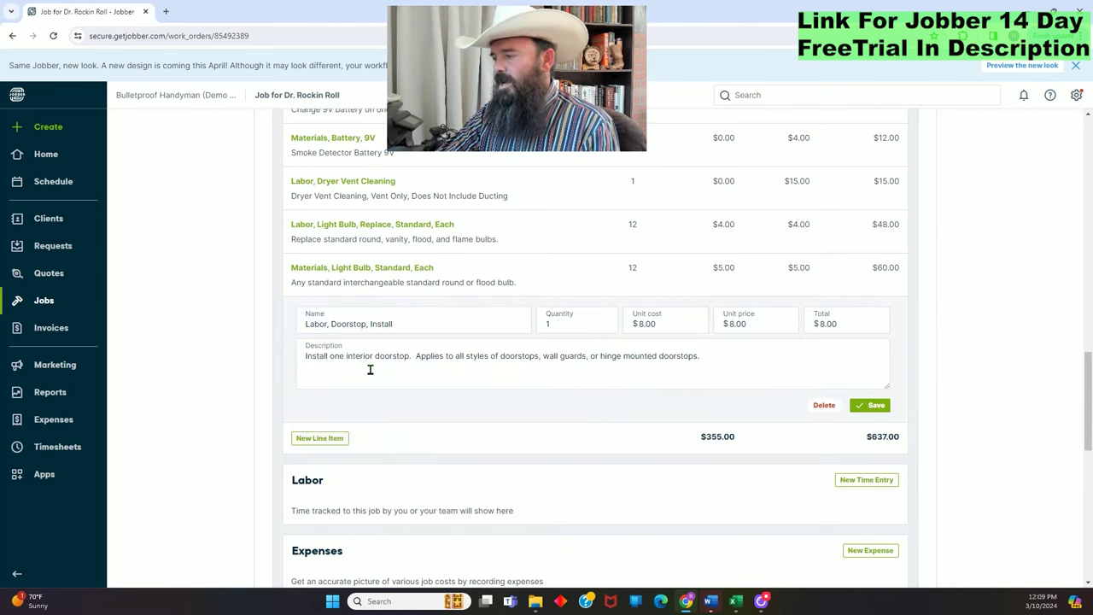
left_click(560, 324)
key("BackSpace")
type("5")
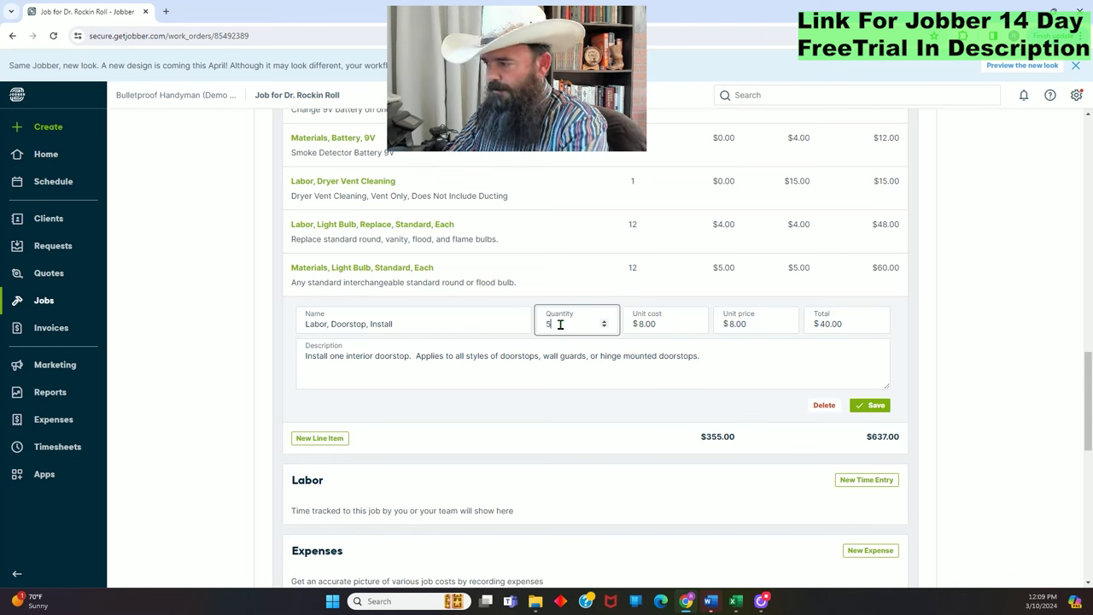
left_click(735, 362)
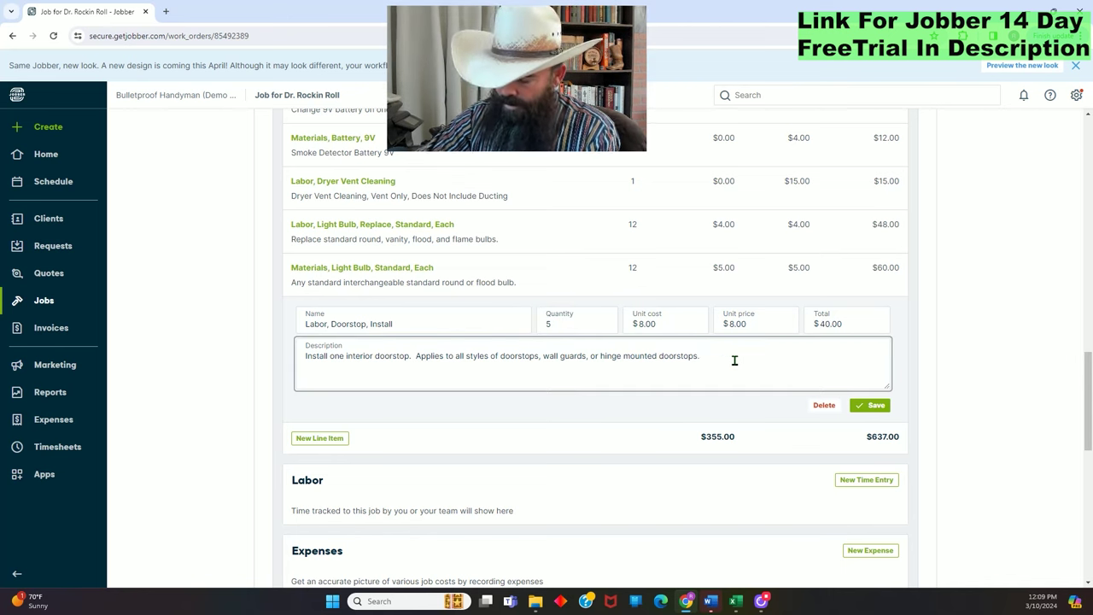
type("(")
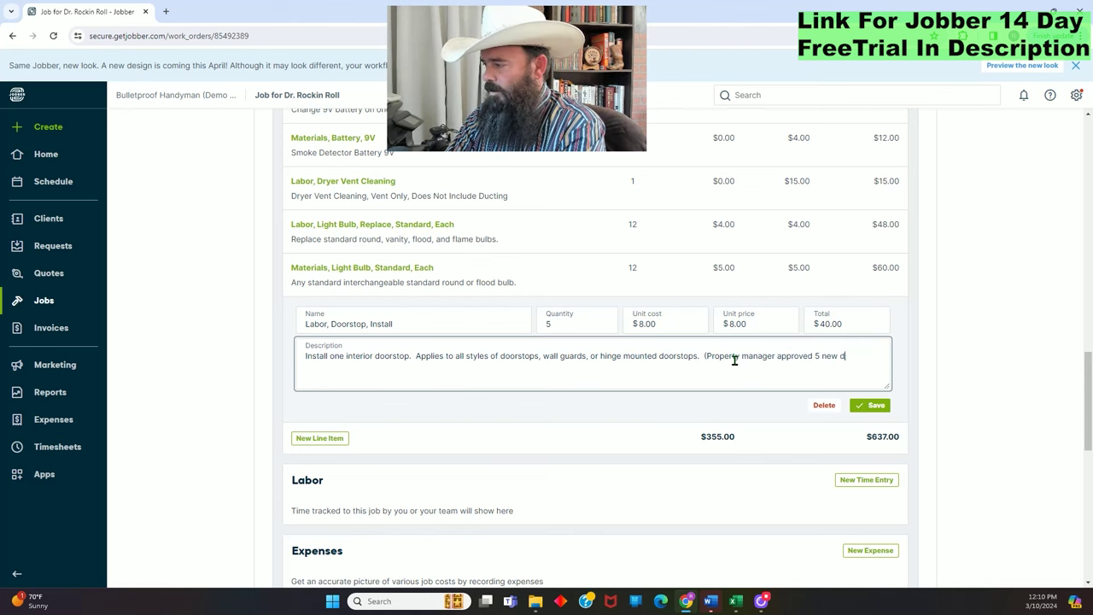
type("ppers o")
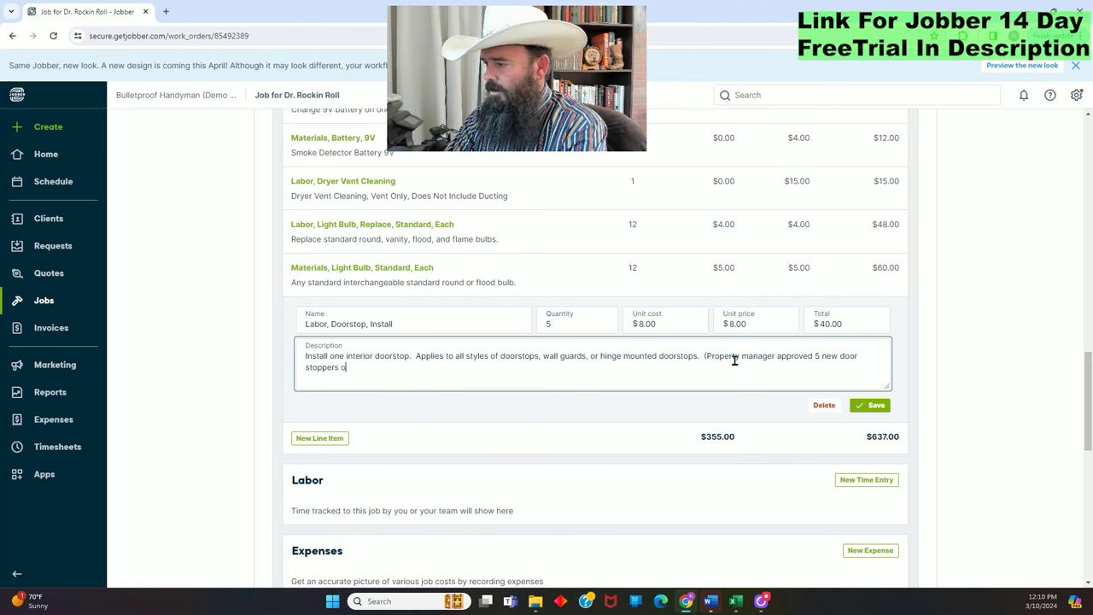
type("ver the phone")
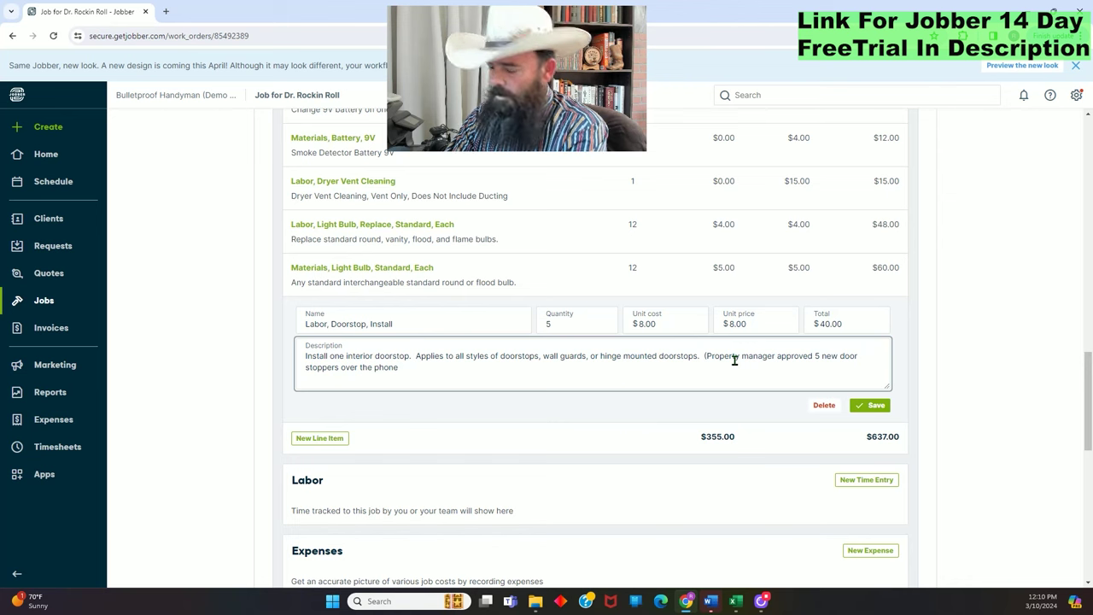
type(")")
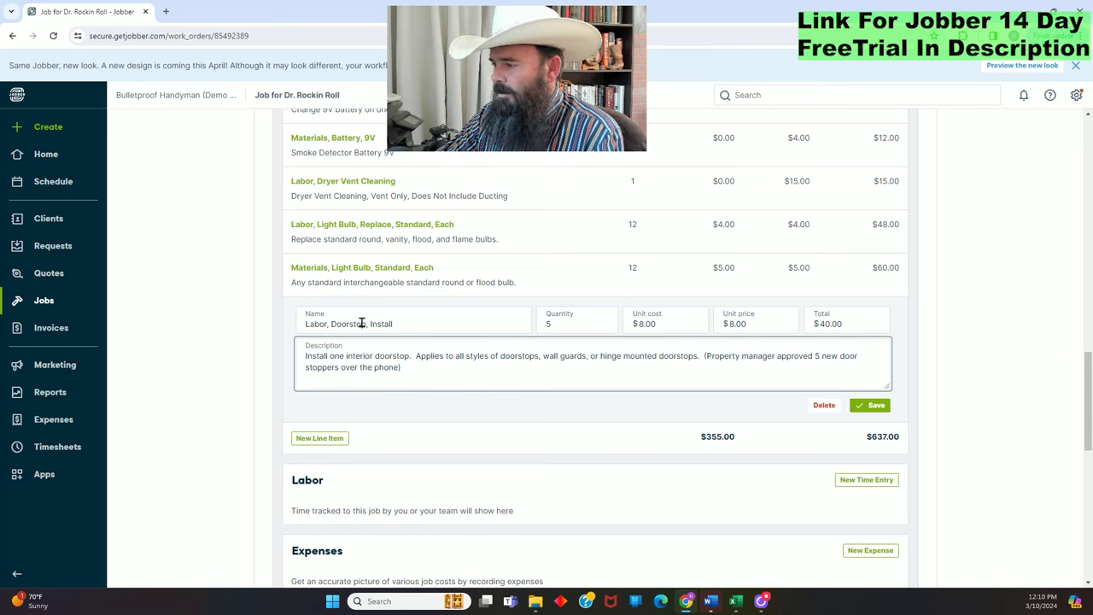
left_click(879, 407)
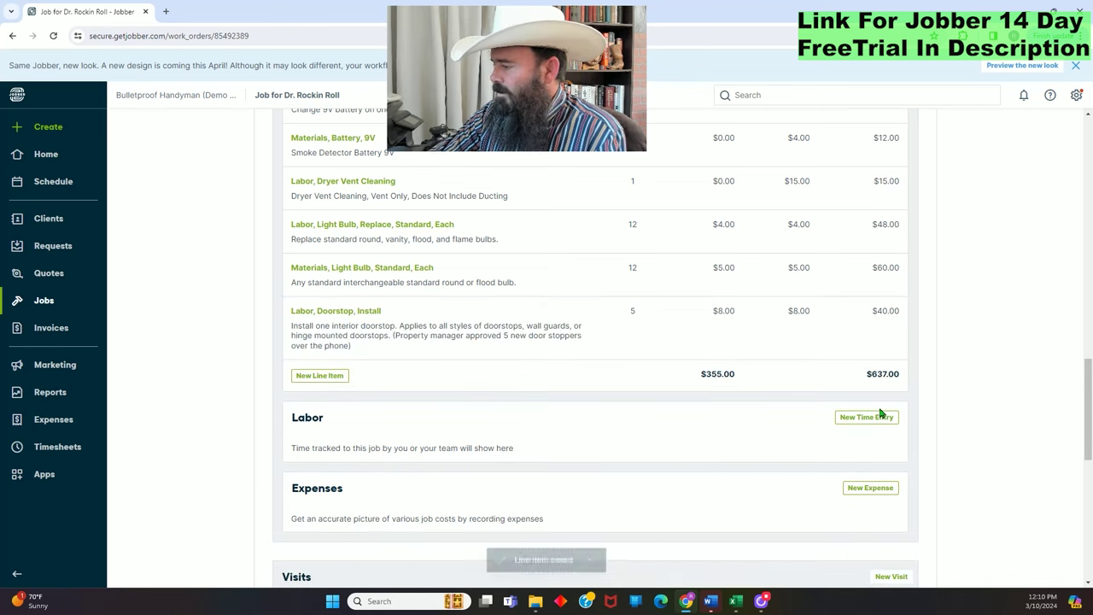
Step: Add the Materials, Doorstop product at quantity 5 ($25.00)
left_click(312, 375)
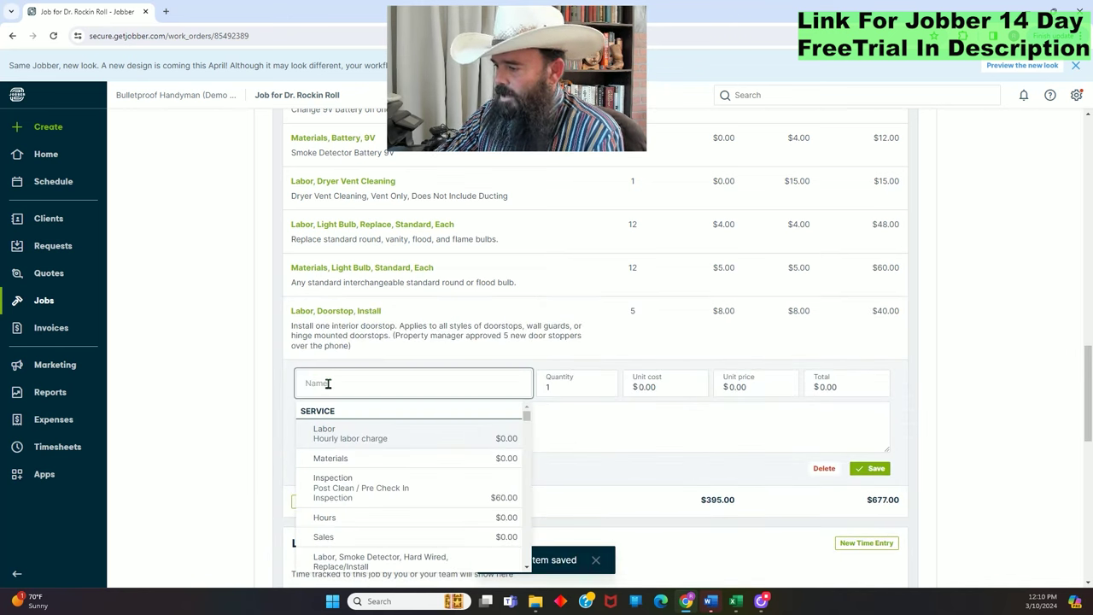
type("s")
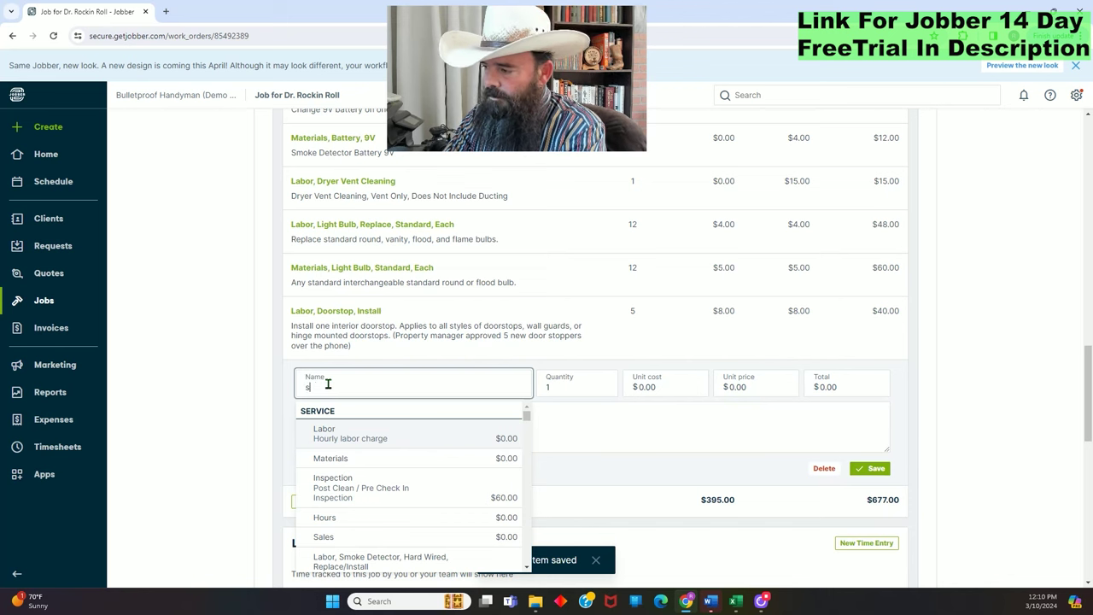
key("BackSpace")
type("doorstop")
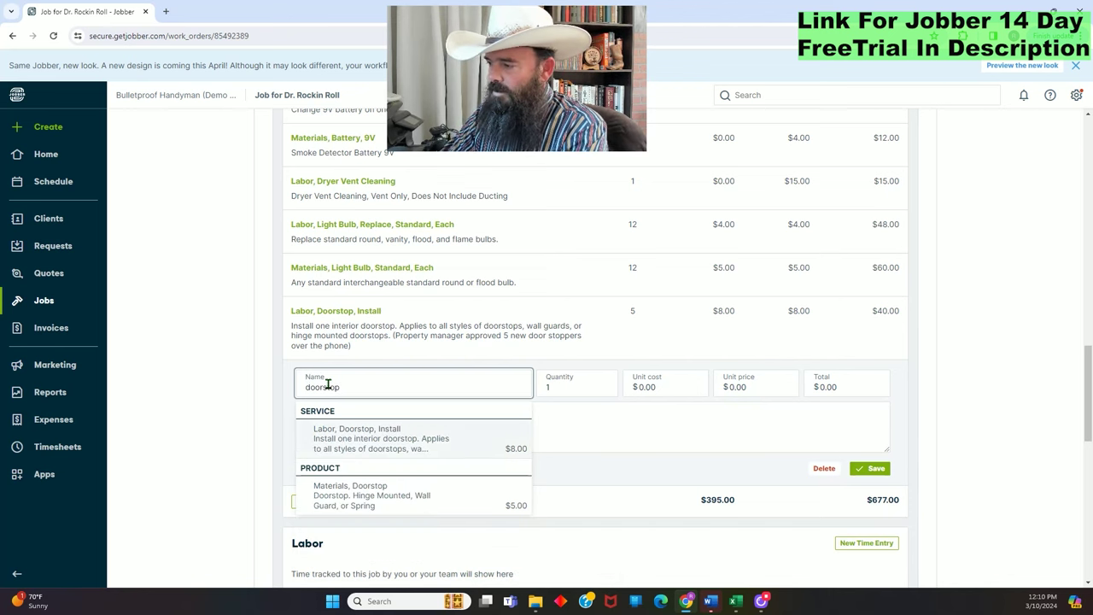
left_click(368, 496)
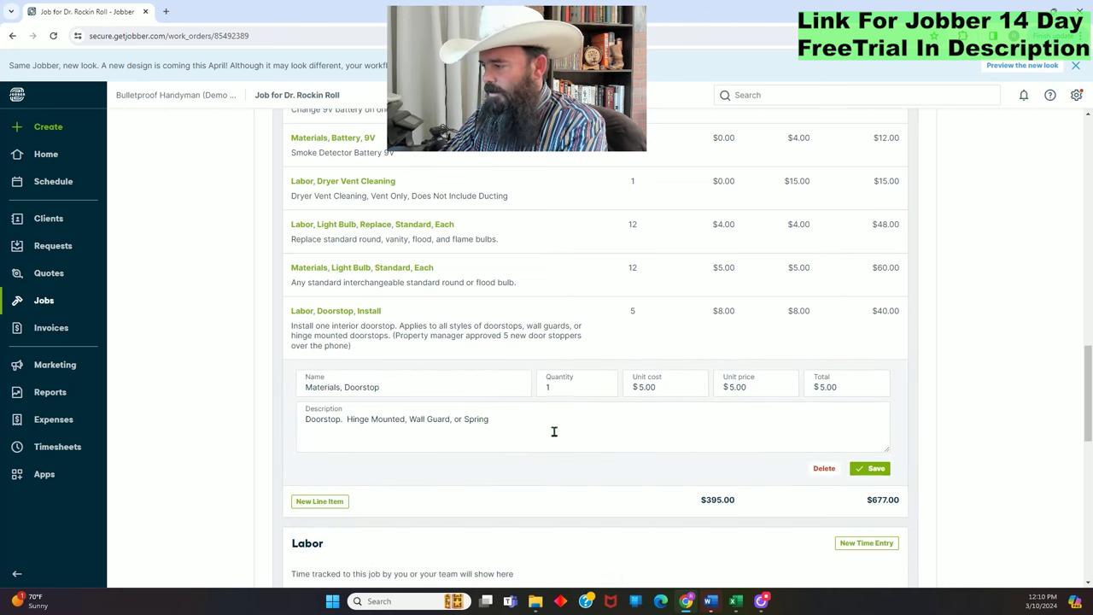
left_click(568, 386)
key("BackSpace")
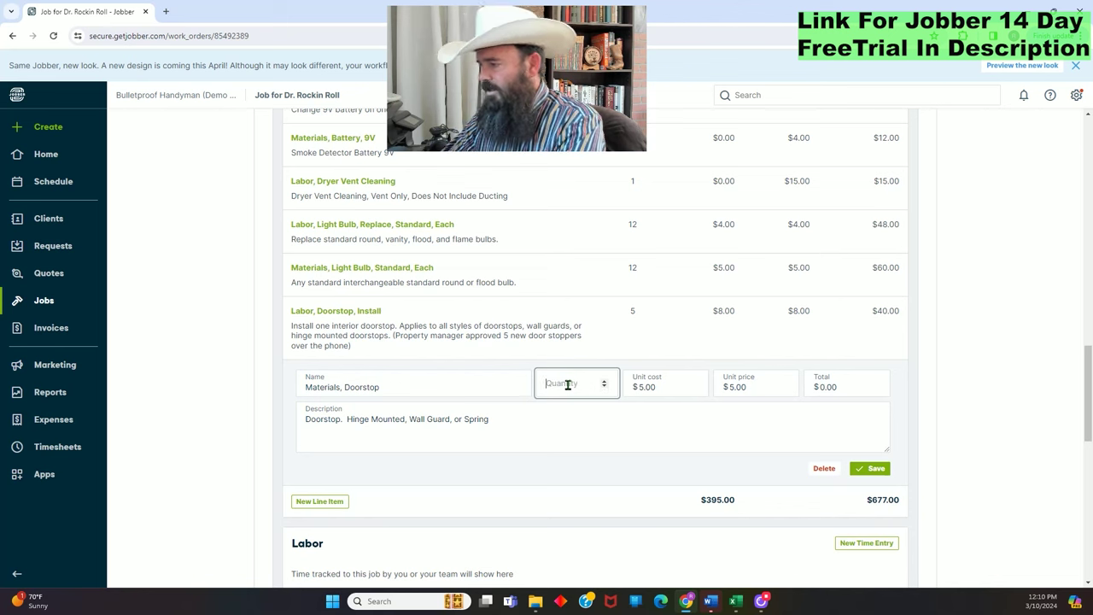
type("5")
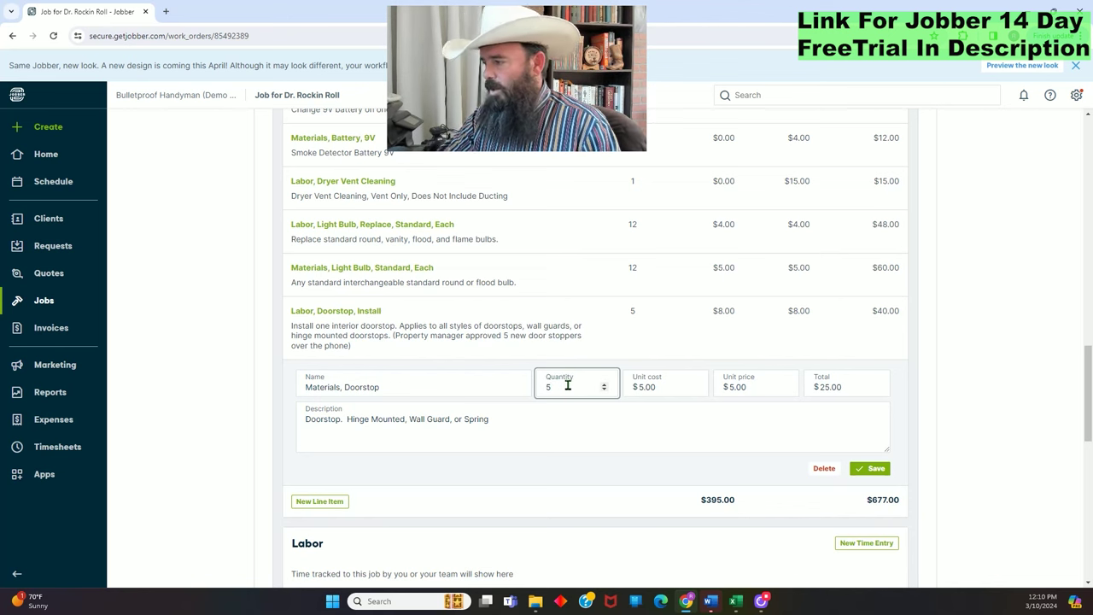
left_click(872, 469)
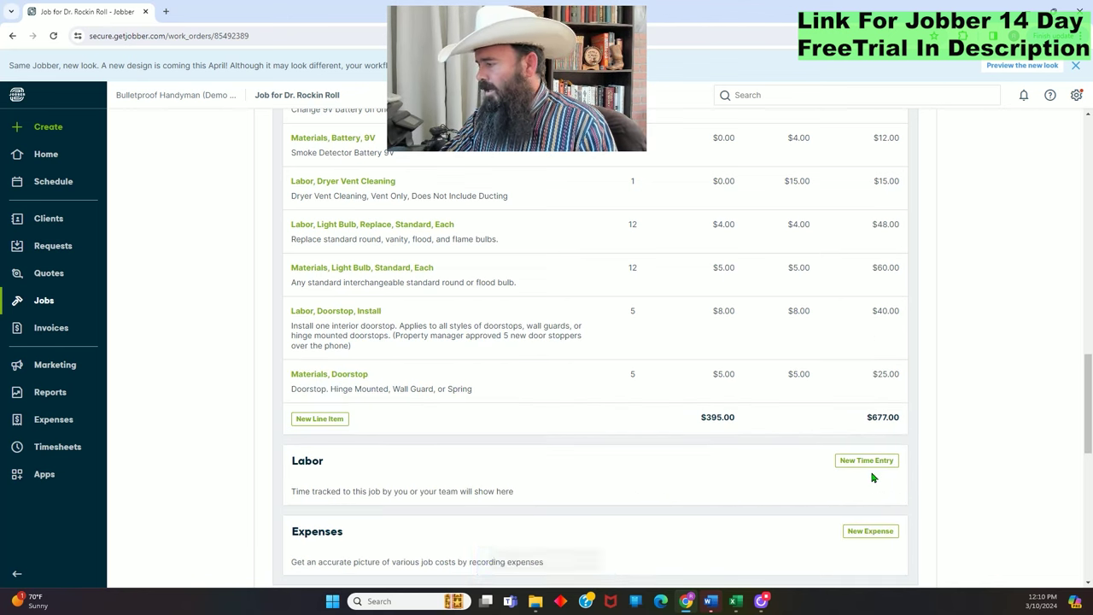
Step: Close job #52, completing its past visit
scroll(829, 392, "down", 2)
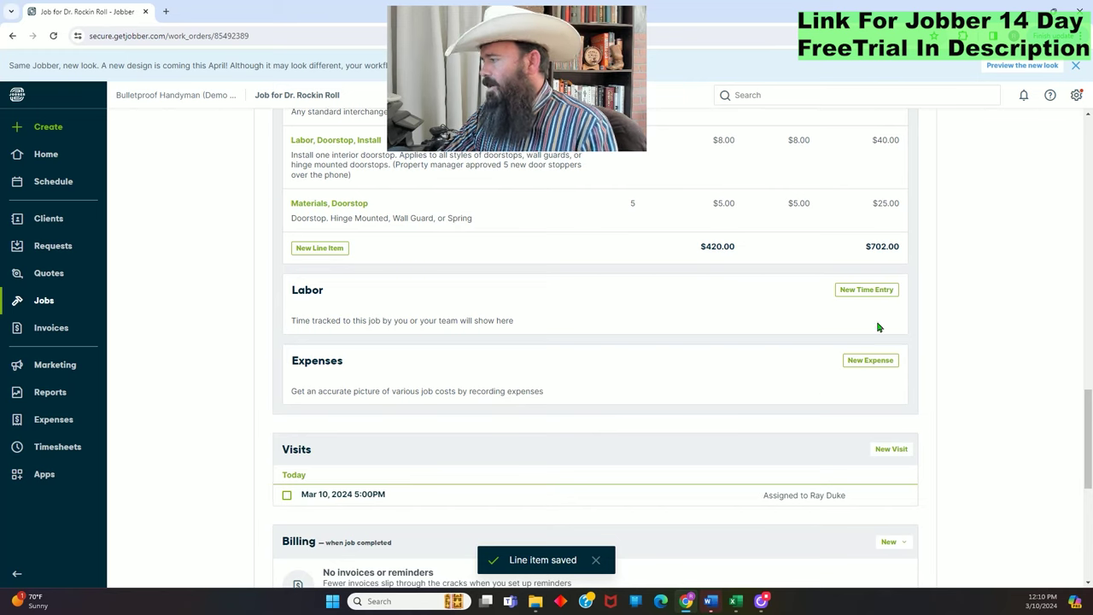
scroll(807, 265, "down", 3)
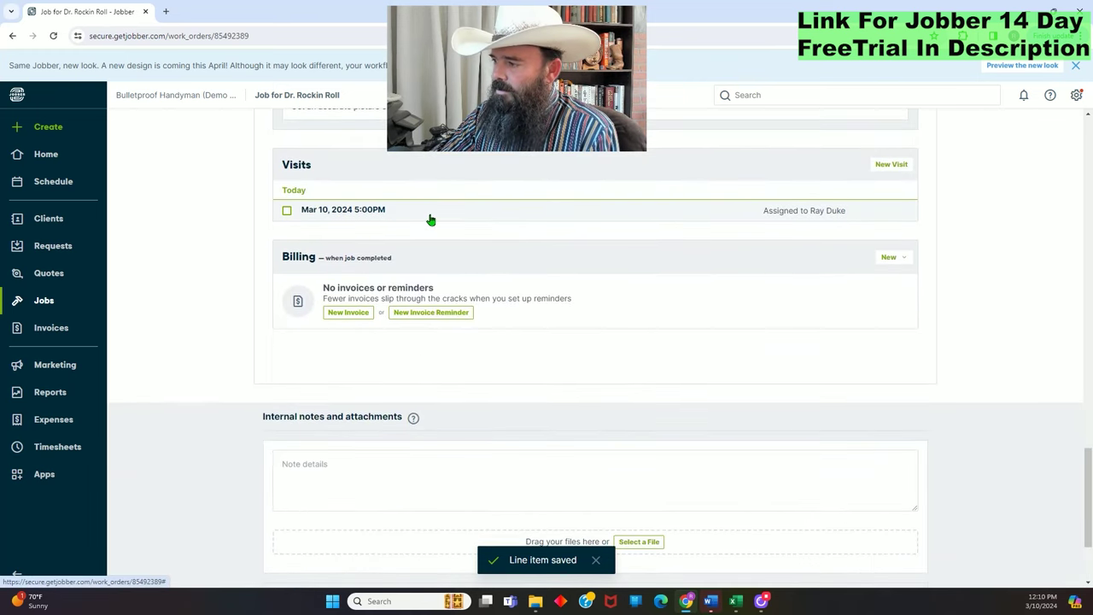
scroll(551, 248, "up", 10)
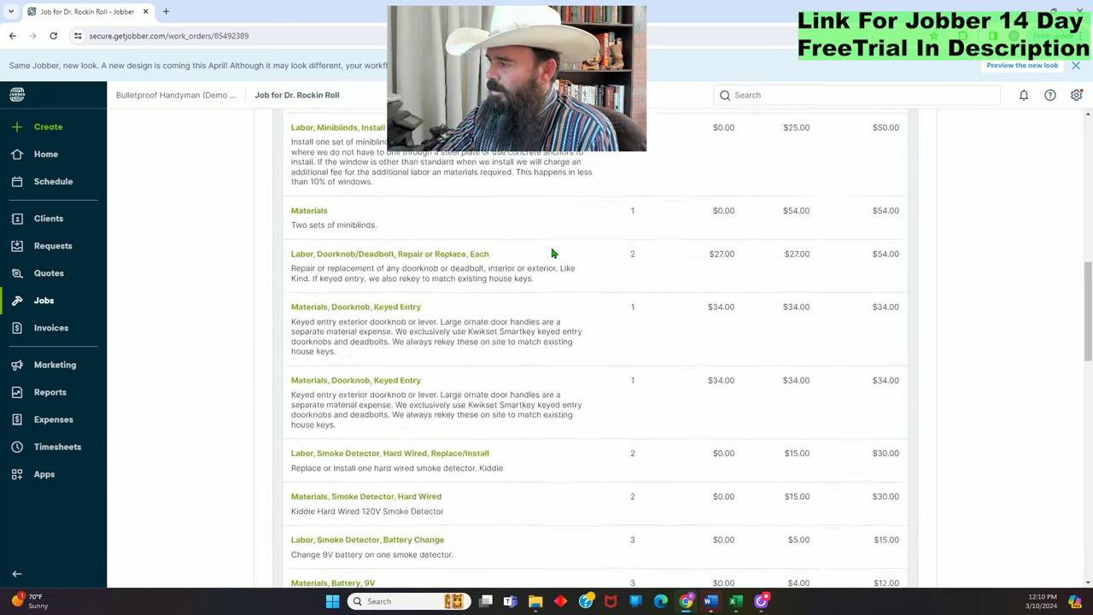
scroll(583, 252, "up", 5)
left_click(888, 129)
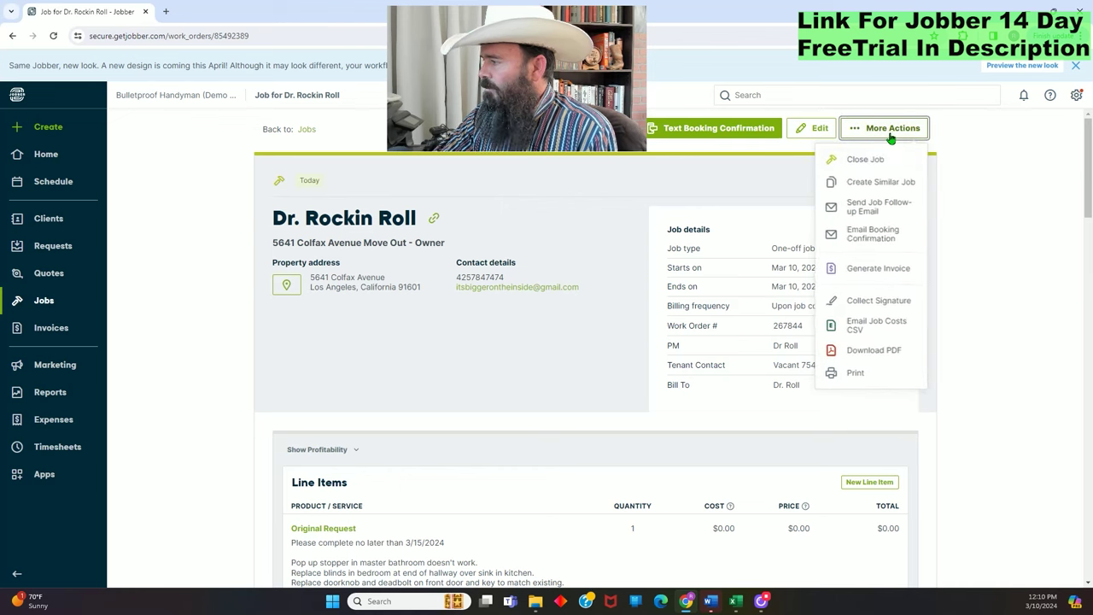
left_click(864, 160)
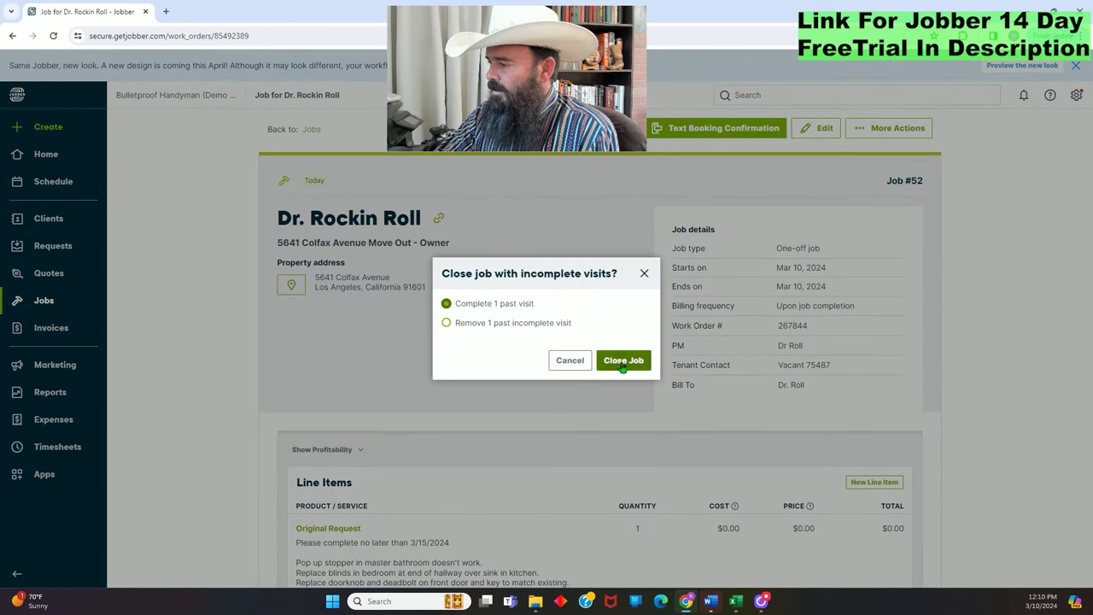
left_click(623, 361)
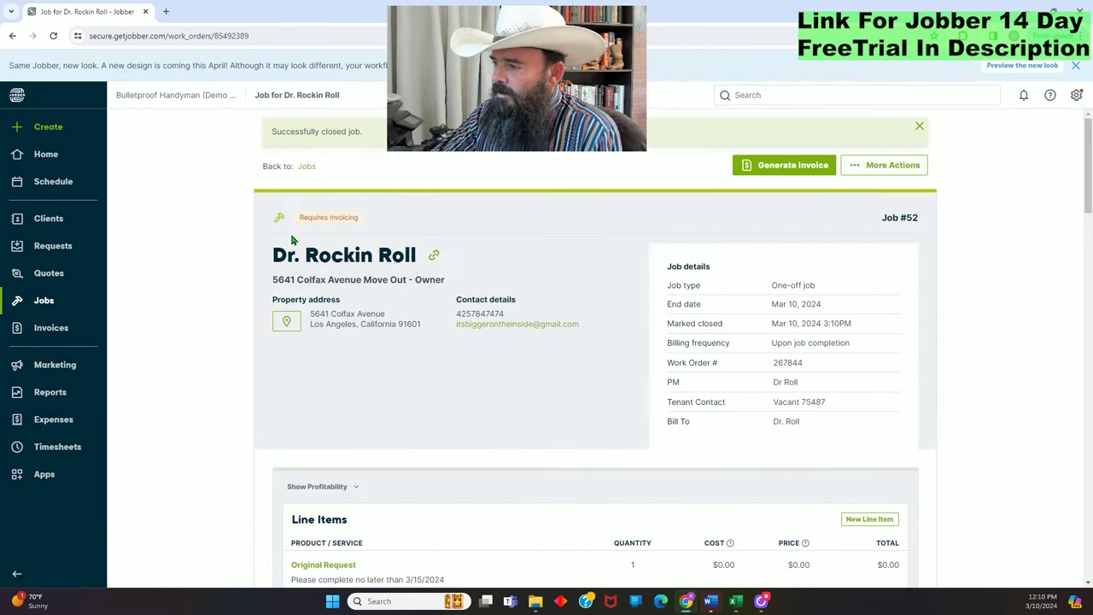
Step: Copy the job's title line and start generating an invoice from the job
left_click_drag(263, 279, 445, 282)
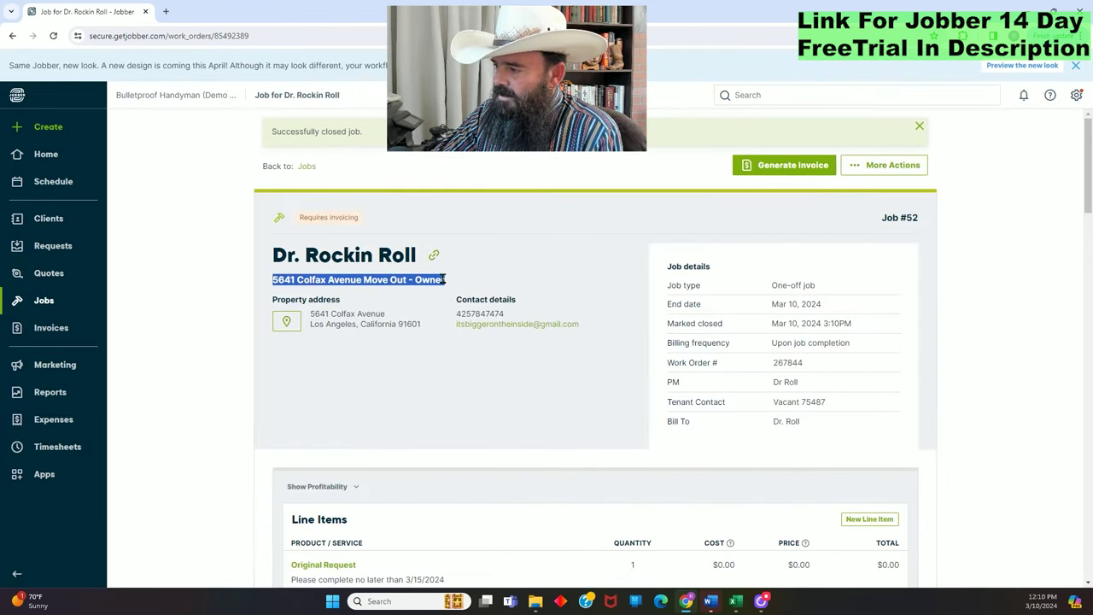
right_click(437, 283)
left_click(453, 292)
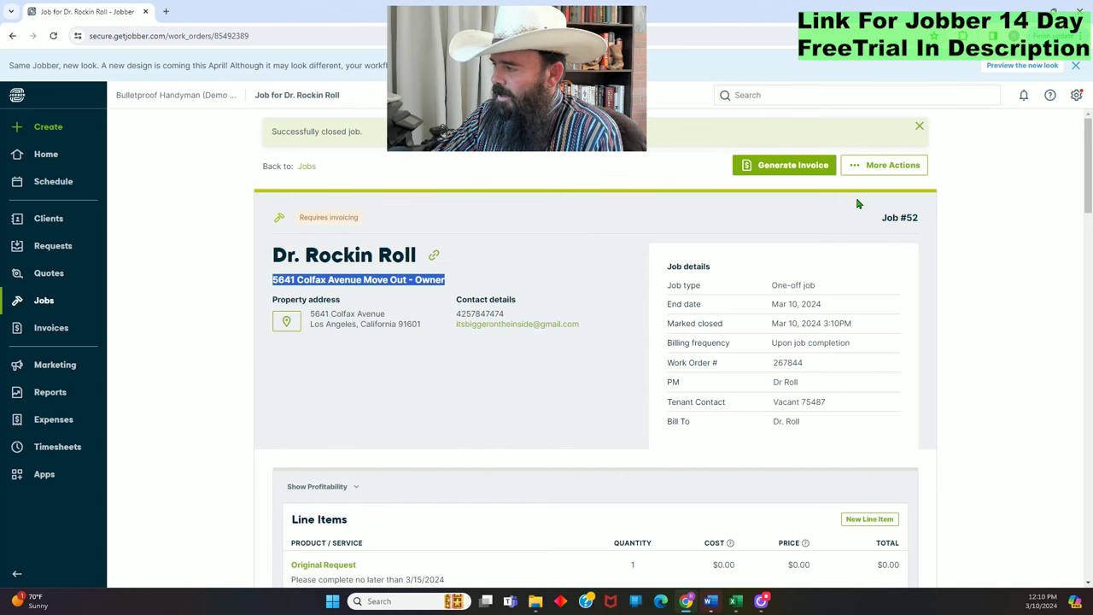
left_click(901, 168)
left_click(661, 180)
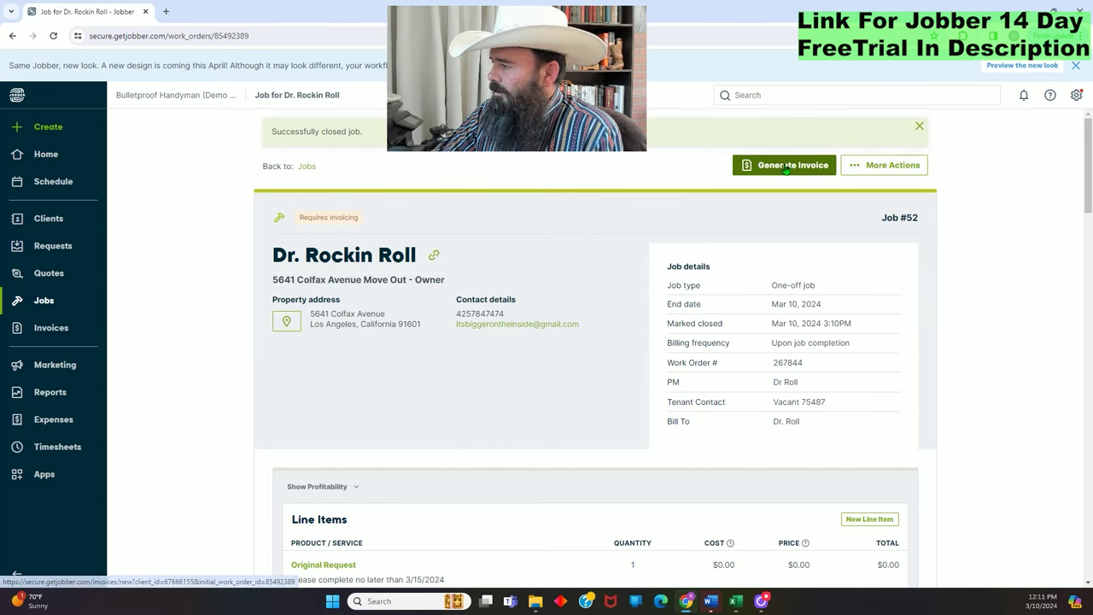
left_click(785, 168)
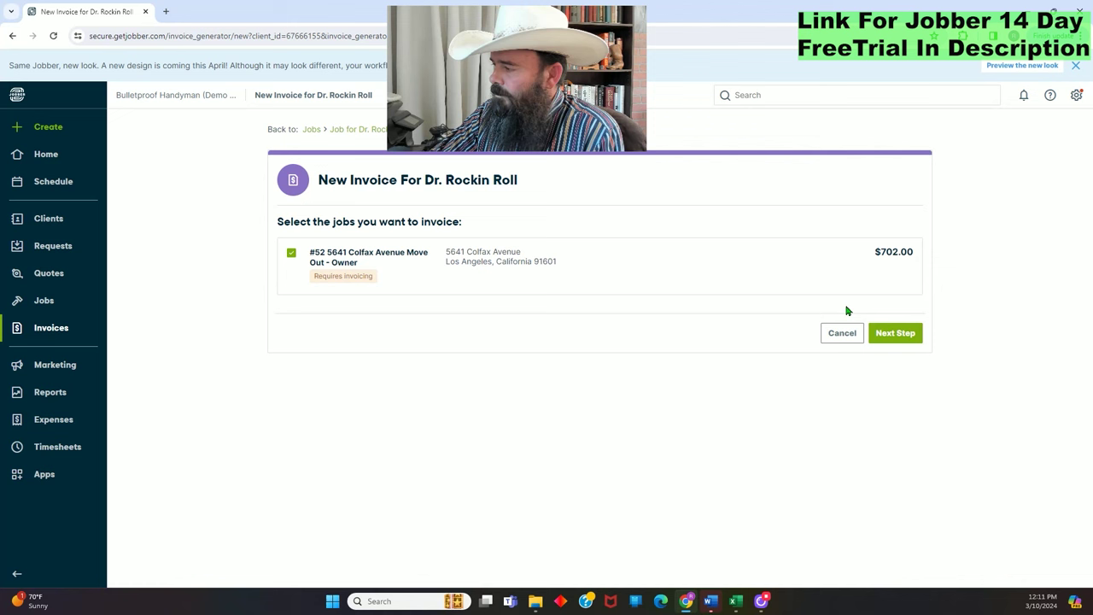
Step: Replace the new invoice's subject with the copied job title line
left_click(894, 335)
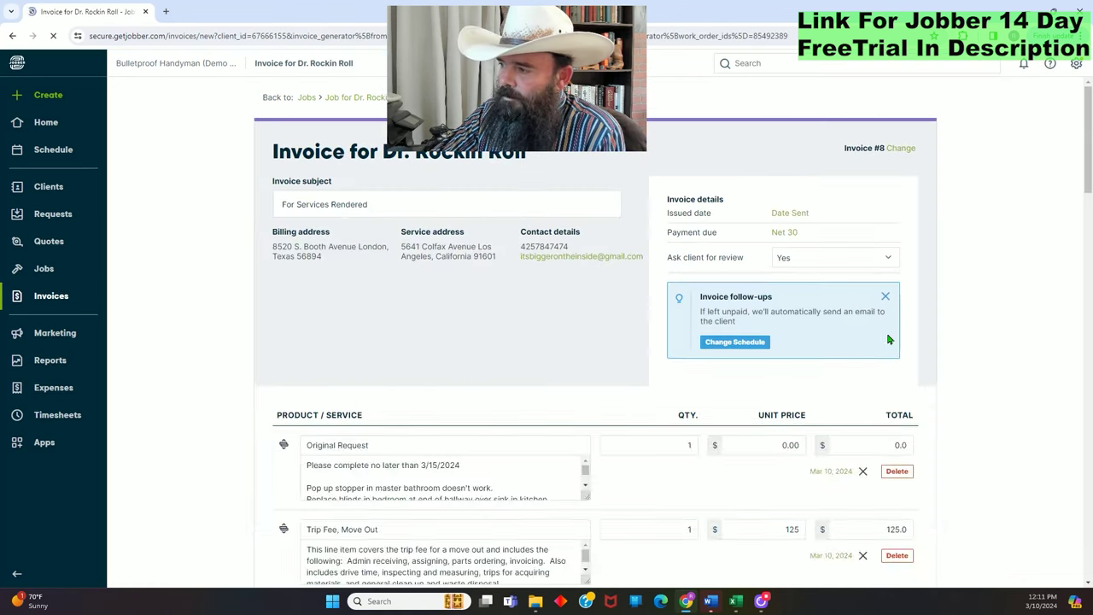
left_click_drag(370, 206, 276, 210)
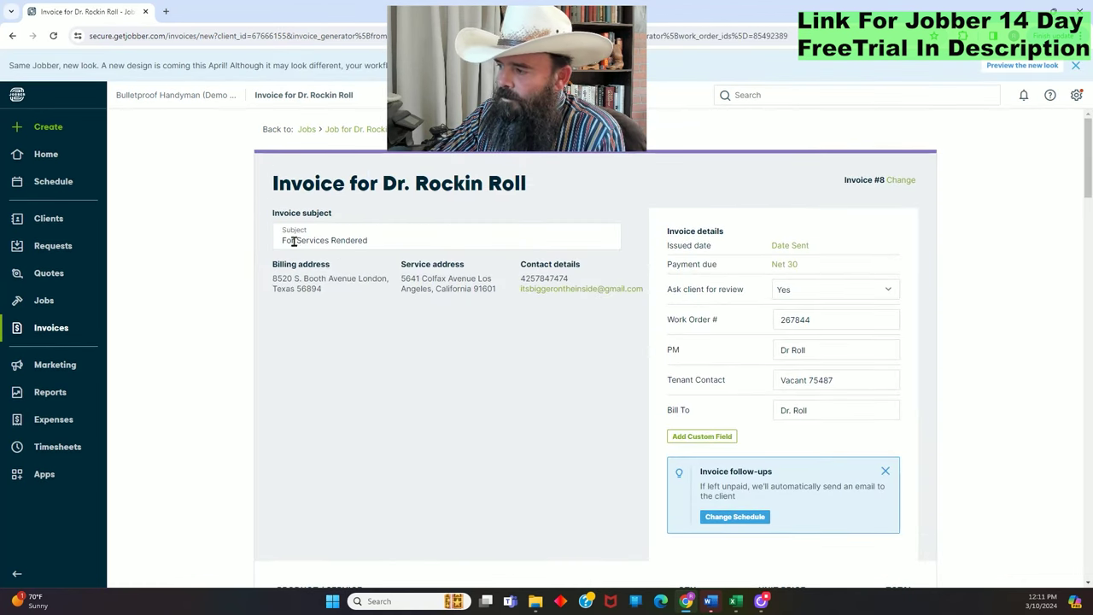
left_click_drag(387, 239, 272, 248)
right_click(301, 241)
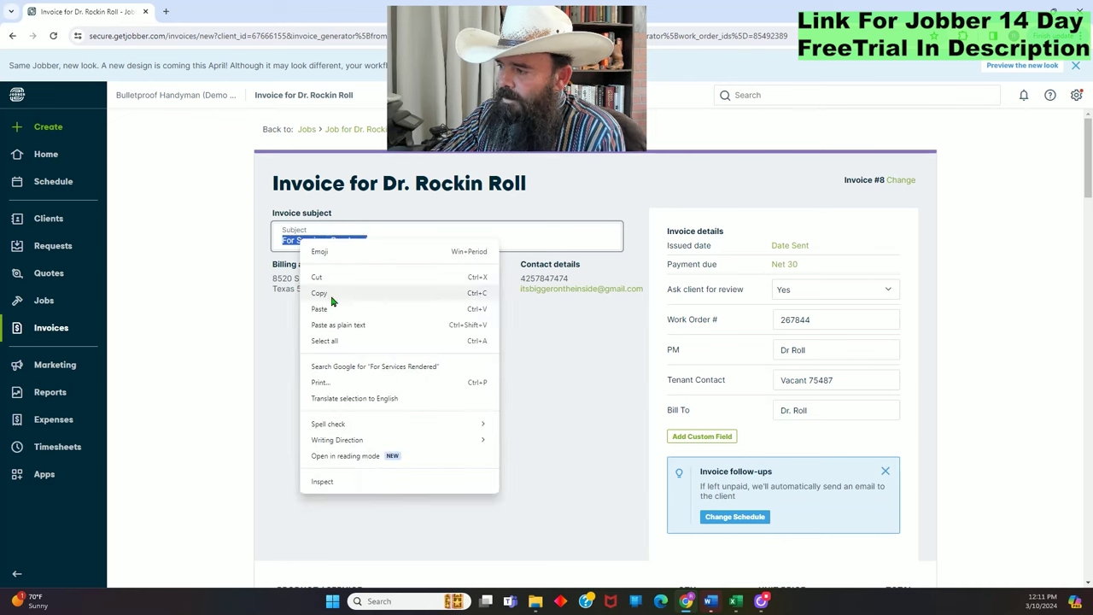
left_click(327, 312)
left_click(530, 355)
Step: Set Ask client for review to No, check the $702.00 line items, and open Save And
scroll(547, 361, "down", 2)
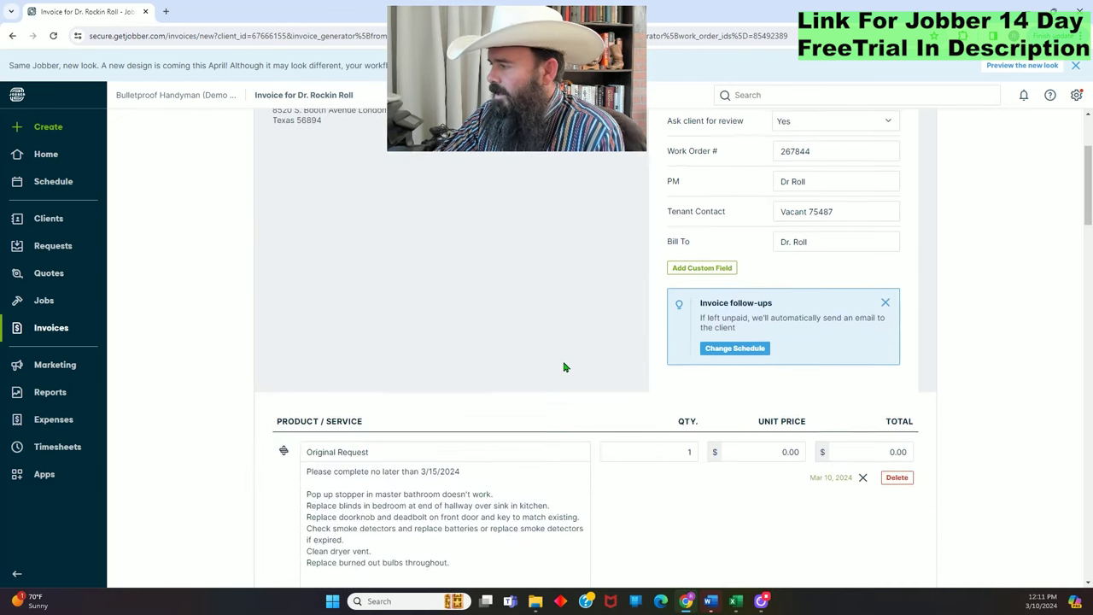
scroll(564, 367, "up", 1)
left_click(890, 177)
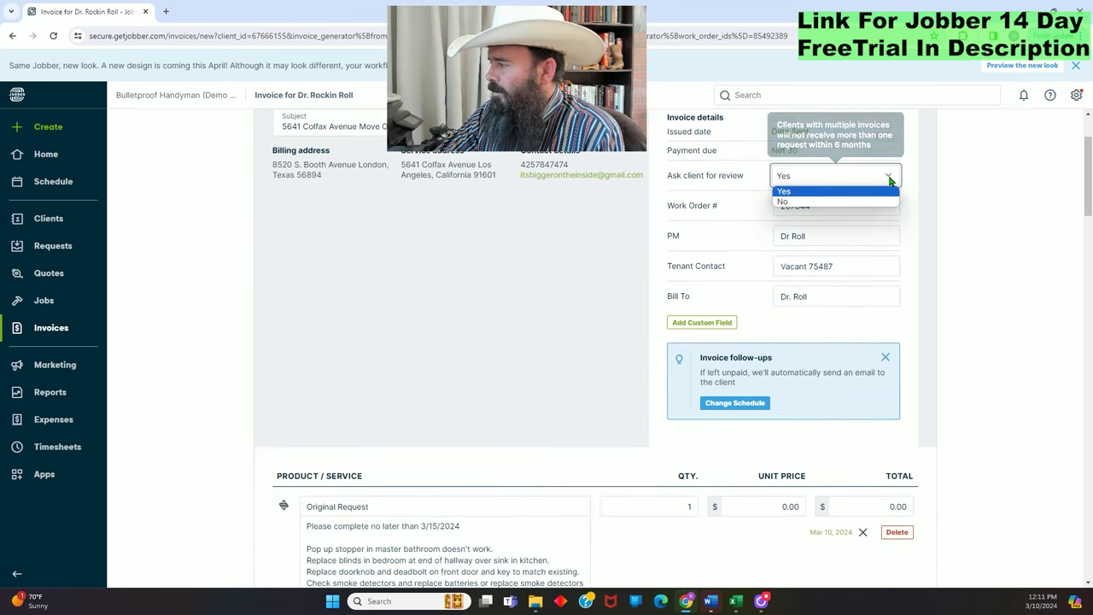
left_click(794, 203)
scroll(540, 320, "down", 1)
scroll(539, 320, "down", 15)
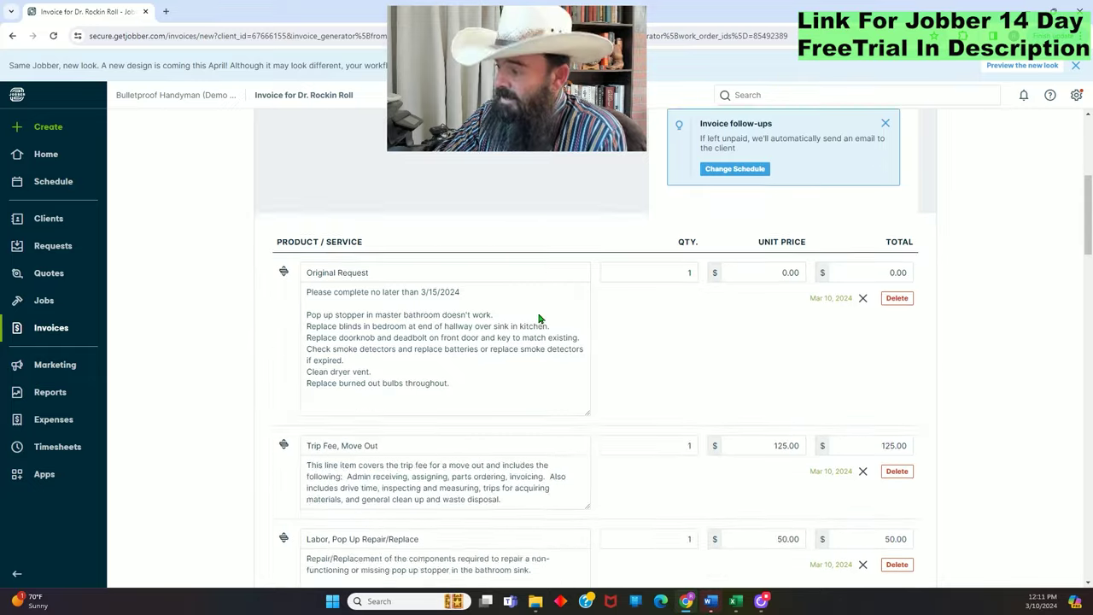
scroll(527, 316, "down", 7)
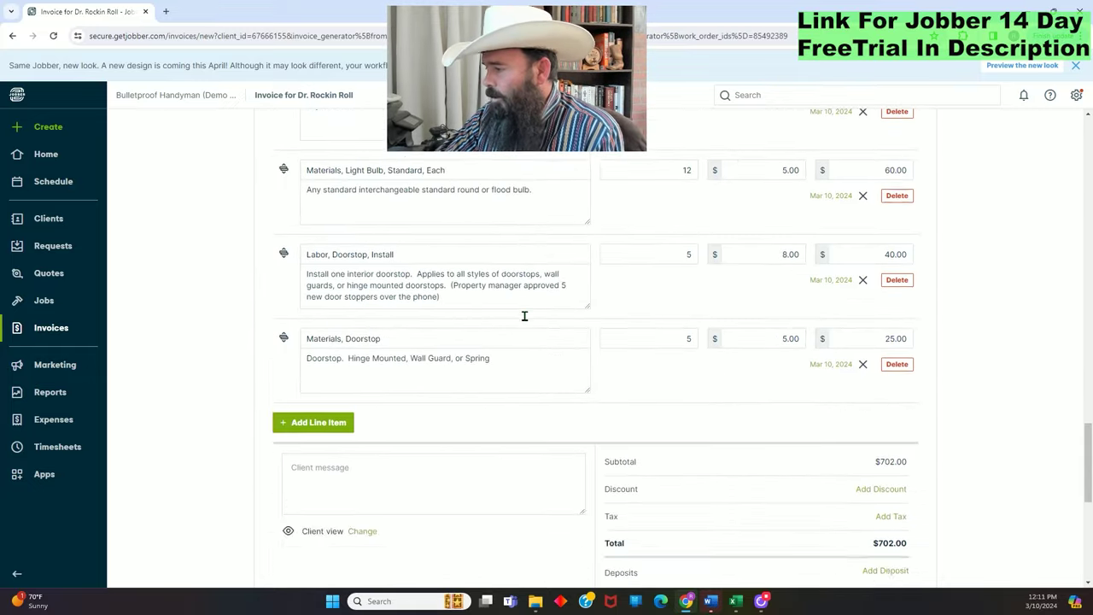
scroll(523, 314, "up", 2)
scroll(523, 314, "down", 1)
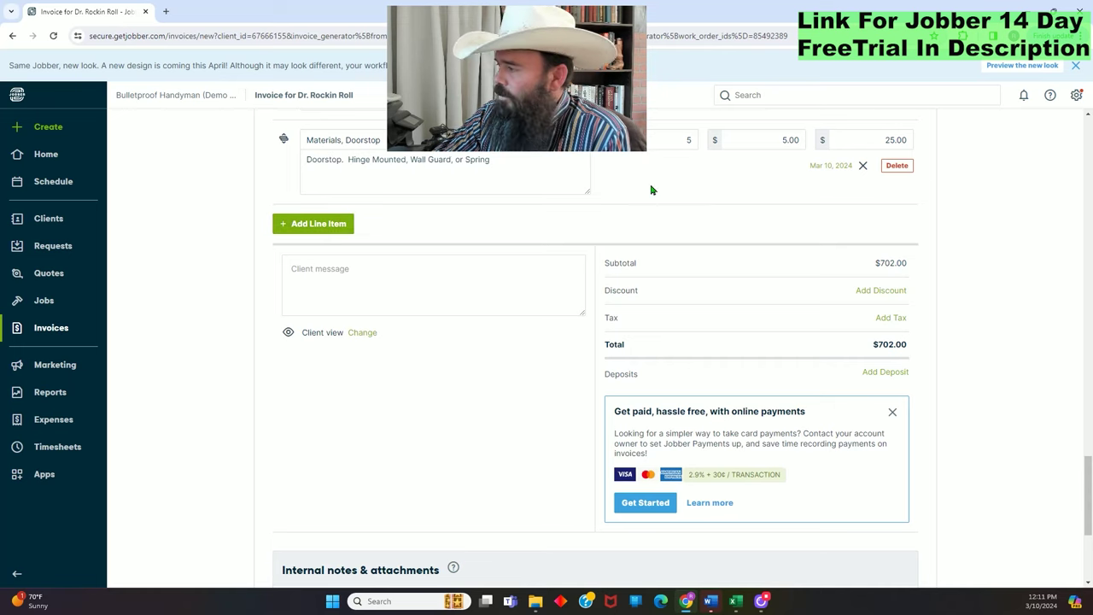
scroll(624, 273, "up", 1)
scroll(706, 288, "down", 2)
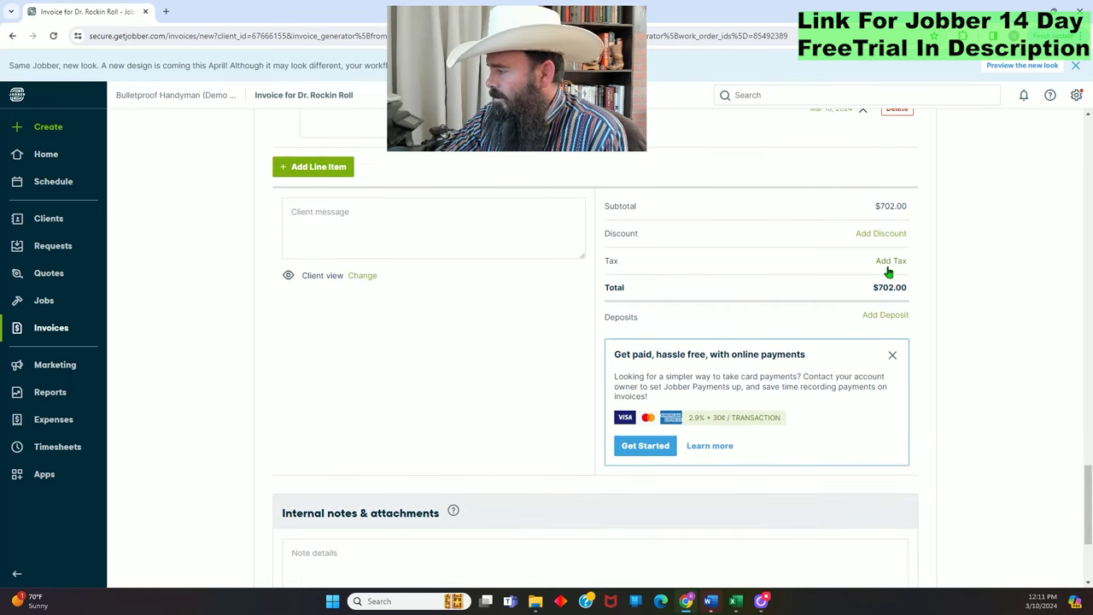
scroll(716, 335, "down", 1)
scroll(716, 335, "down", 2)
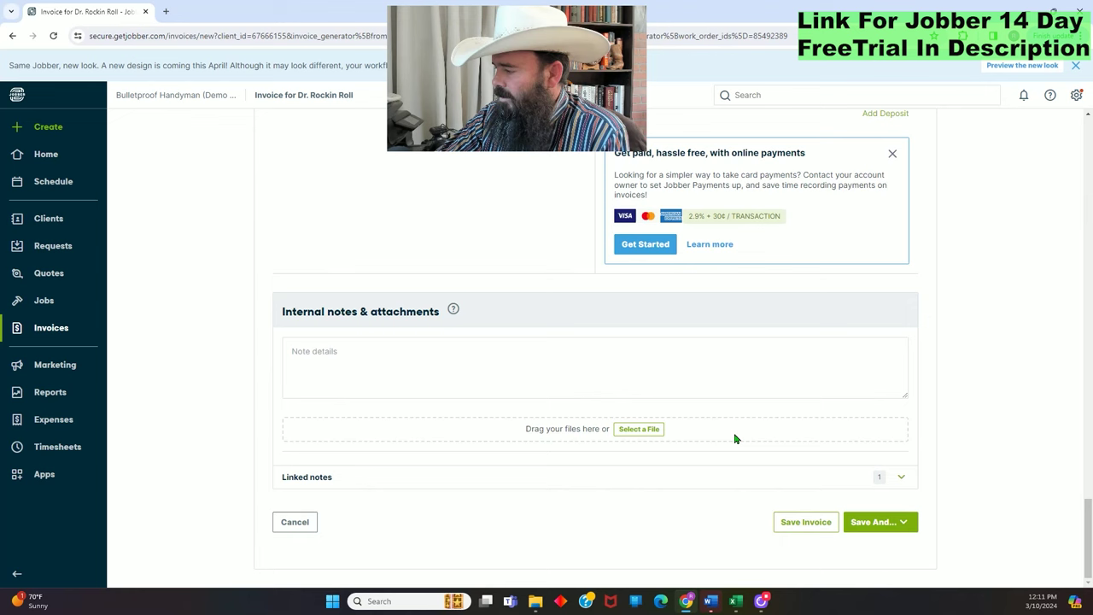
left_click(879, 521)
Step: Save invoice #8 and email it with invoice_8.pdf plus all five job attachments (3.98 MB)
left_click(867, 469)
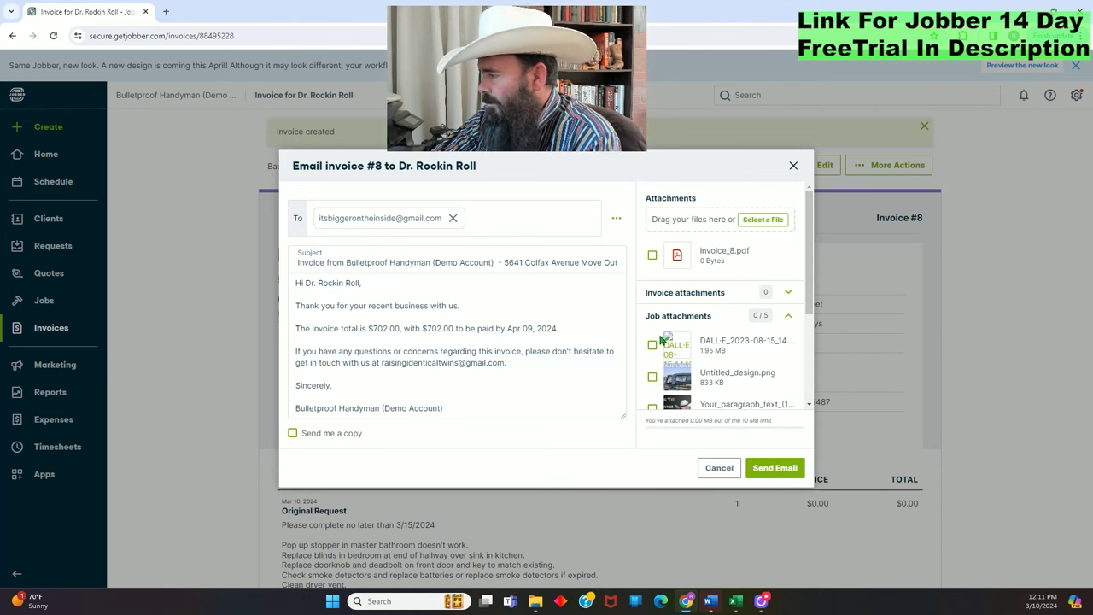
left_click(652, 345)
left_click(653, 375)
scroll(653, 363, "down", 2)
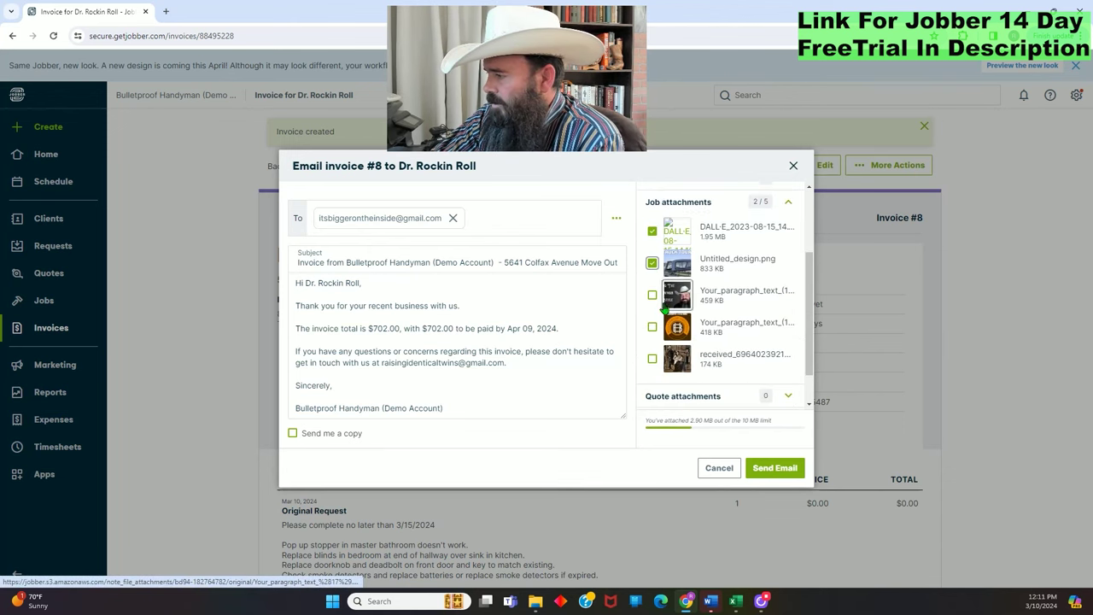
left_click(653, 294)
left_click(652, 332)
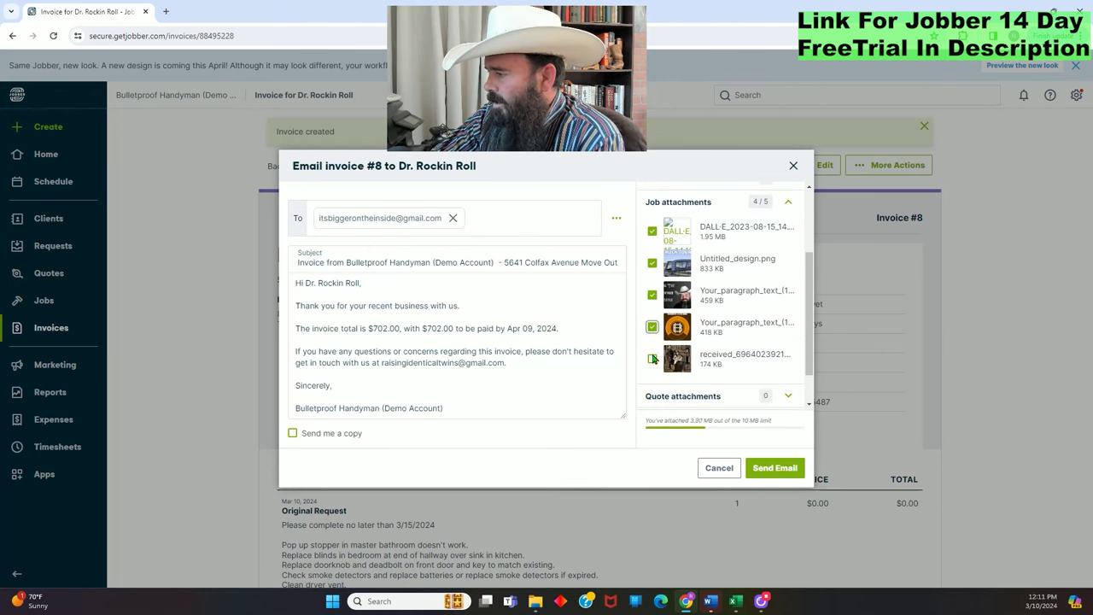
left_click(653, 358)
scroll(734, 342, "down", 1)
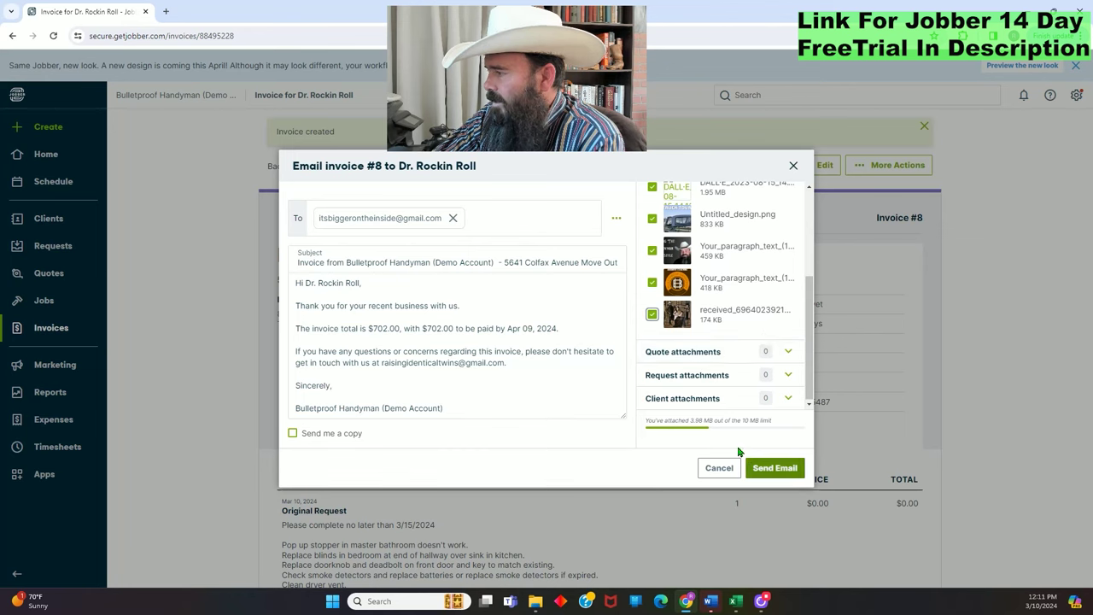
scroll(683, 325, "up", 3)
left_click(653, 256)
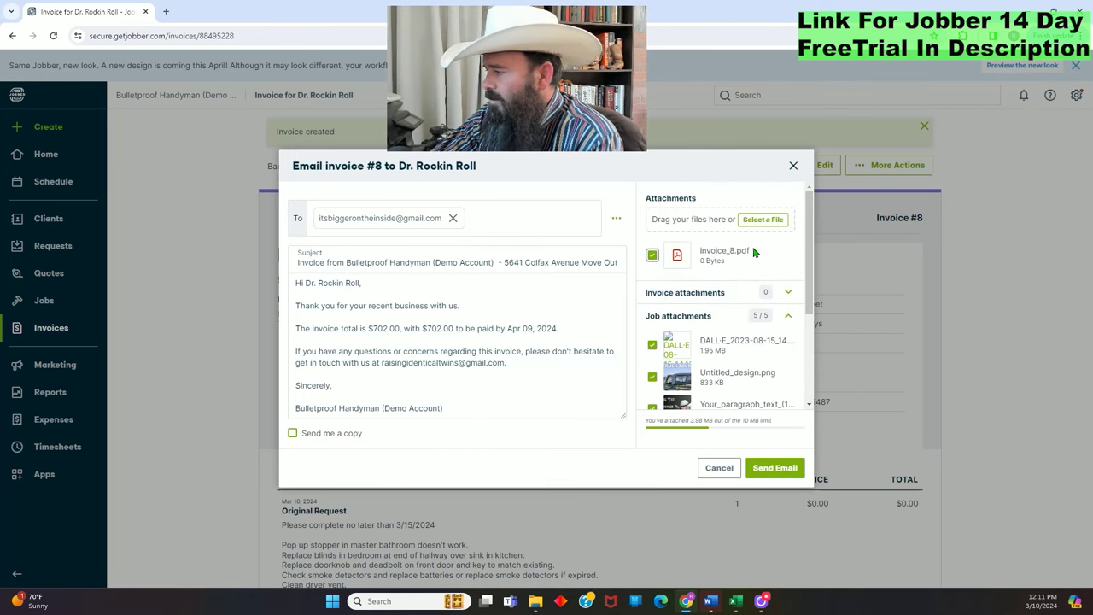
scroll(744, 248, "down", 3)
left_click(775, 468)
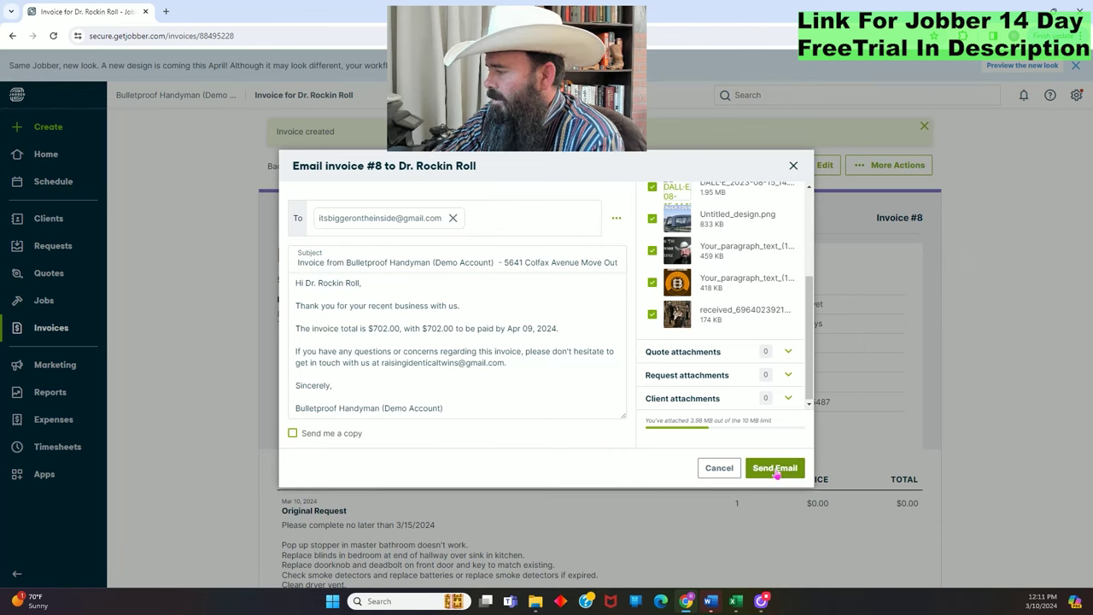